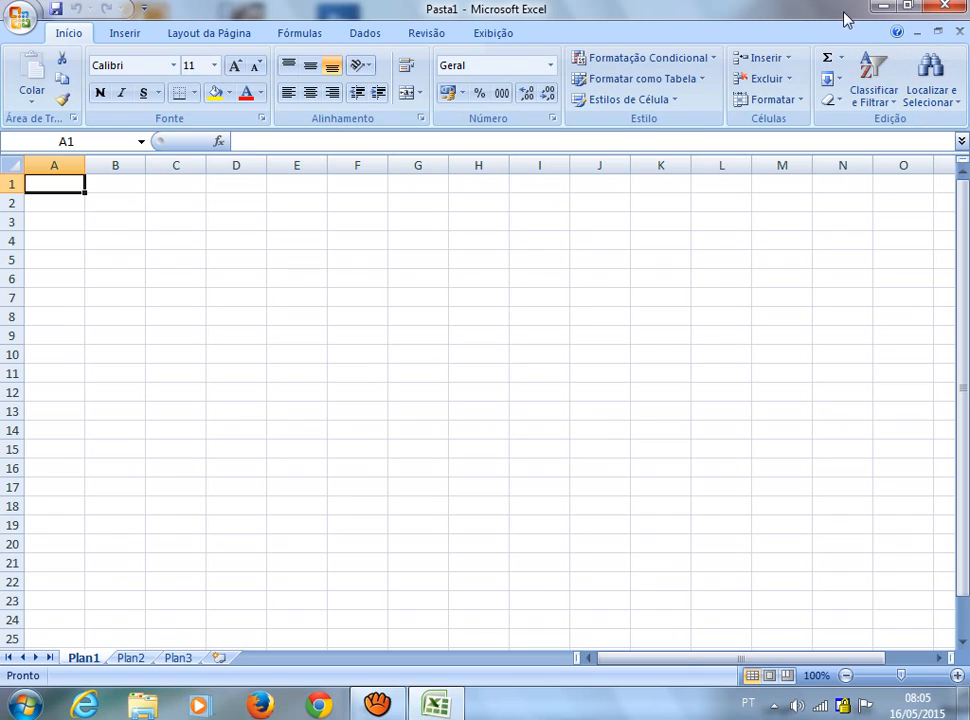
# - Browse the Financeira, Data e hora and Matemática e trigonométrica categories in the Insert Function dialog, then cancel it
pyautogui.click(842, 60)
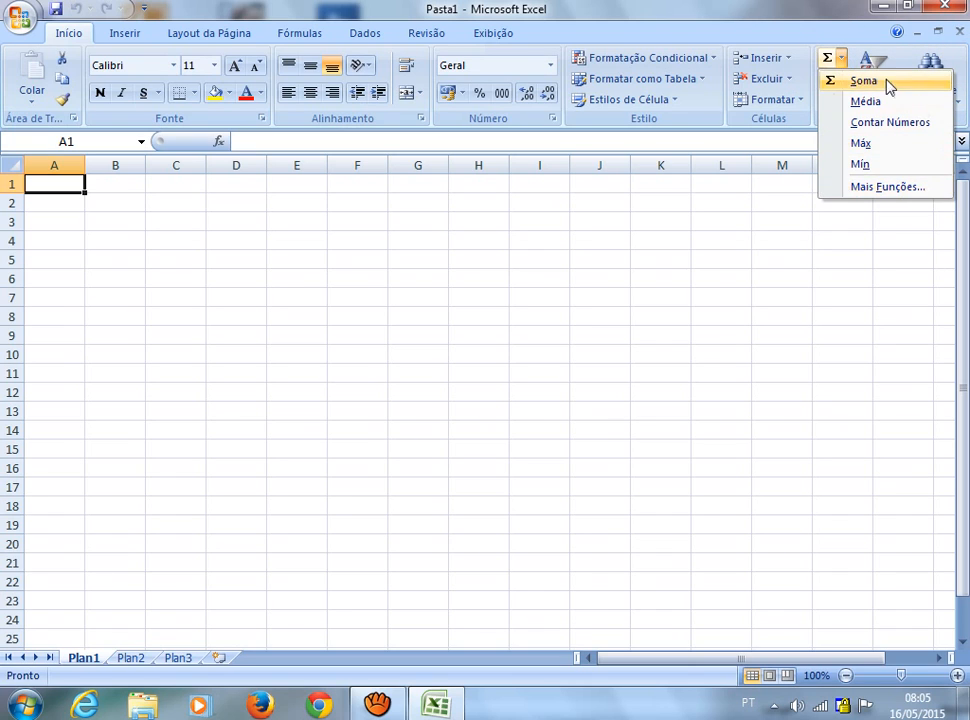
pyautogui.click(888, 188)
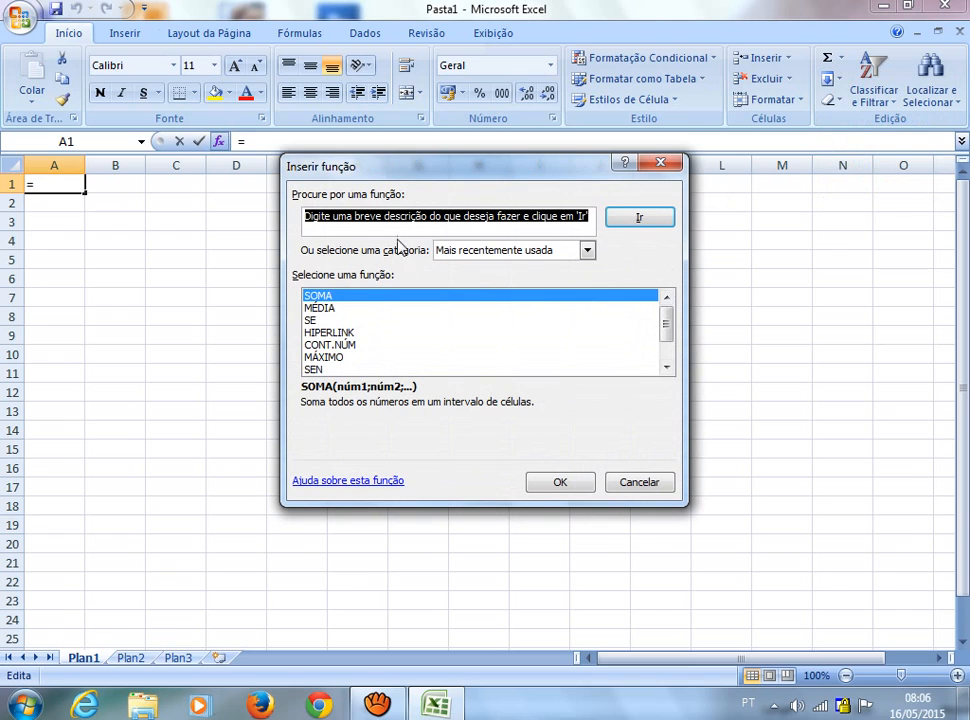
pyautogui.click(587, 251)
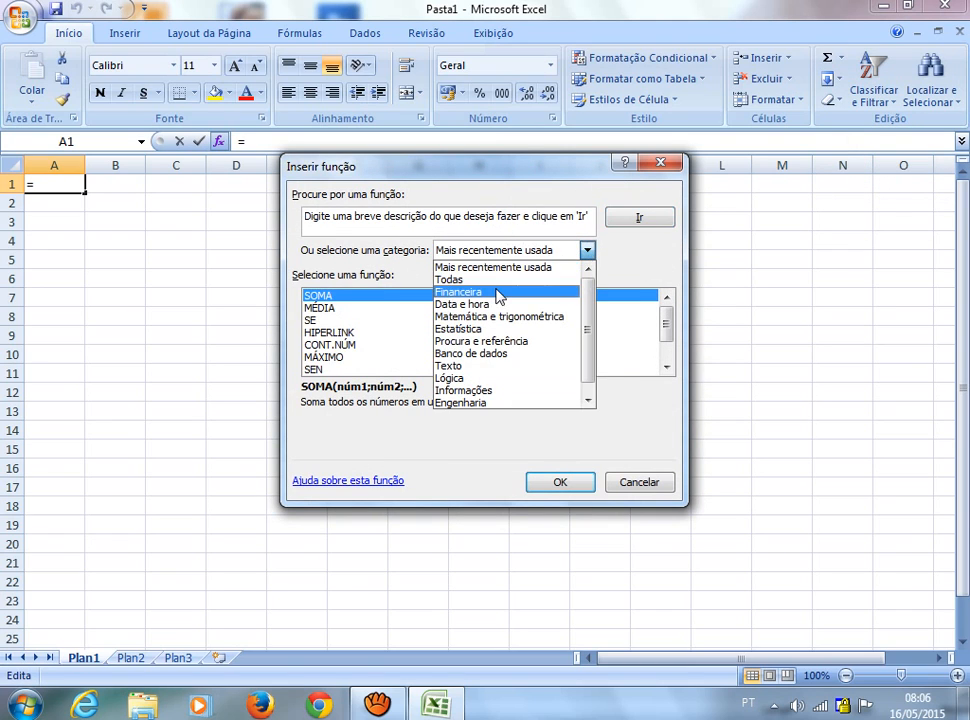
pyautogui.click(498, 292)
pyautogui.click(587, 251)
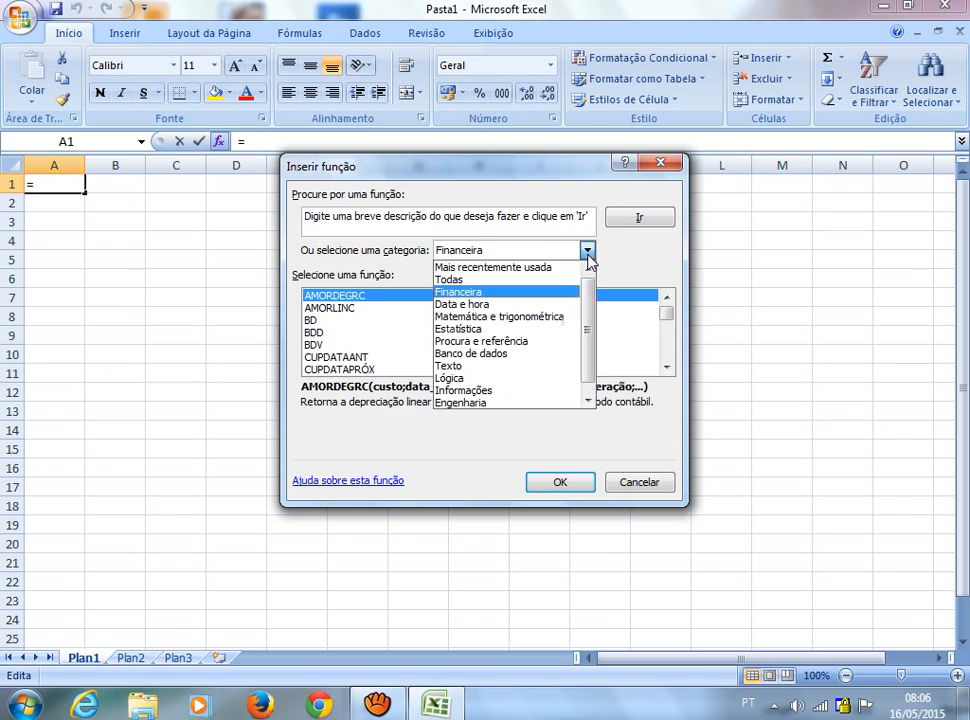
pyautogui.click(495, 305)
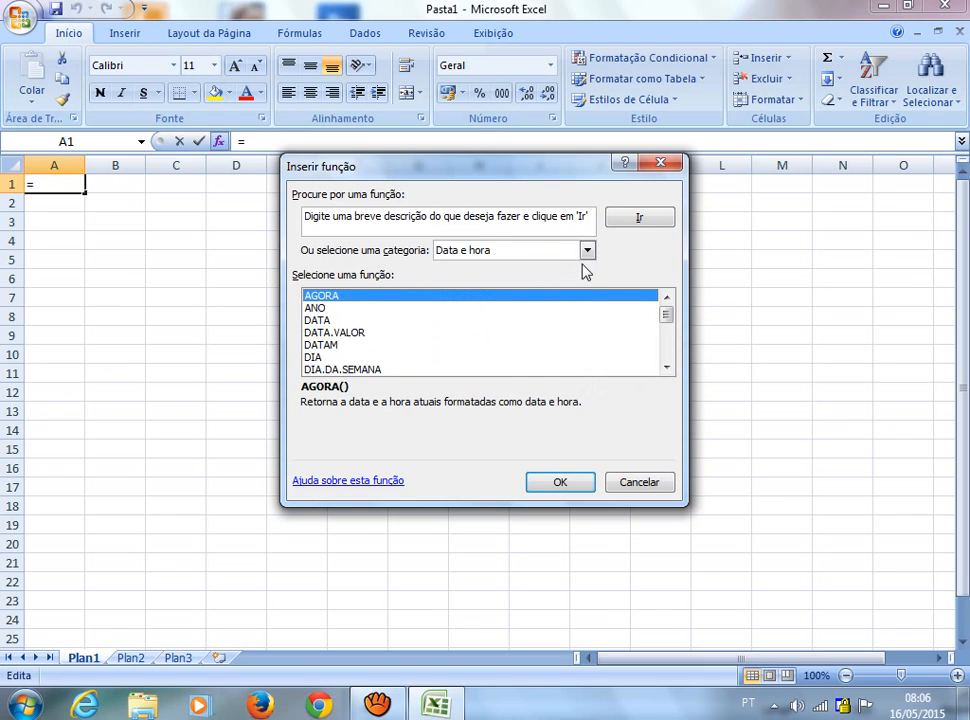
pyautogui.click(587, 251)
pyautogui.click(535, 316)
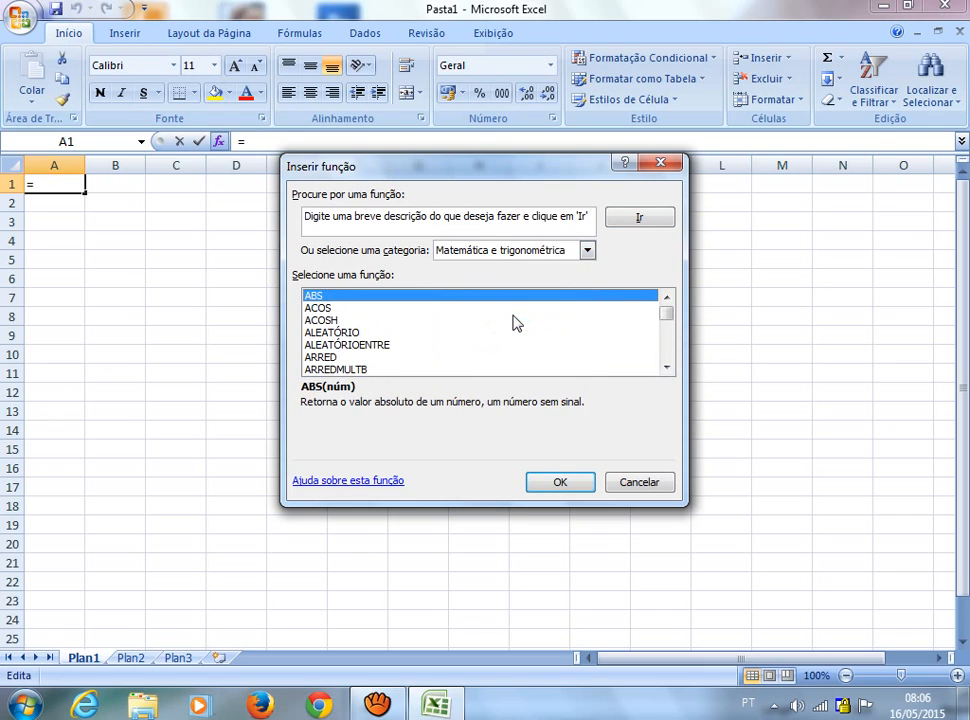
pyautogui.click(587, 251)
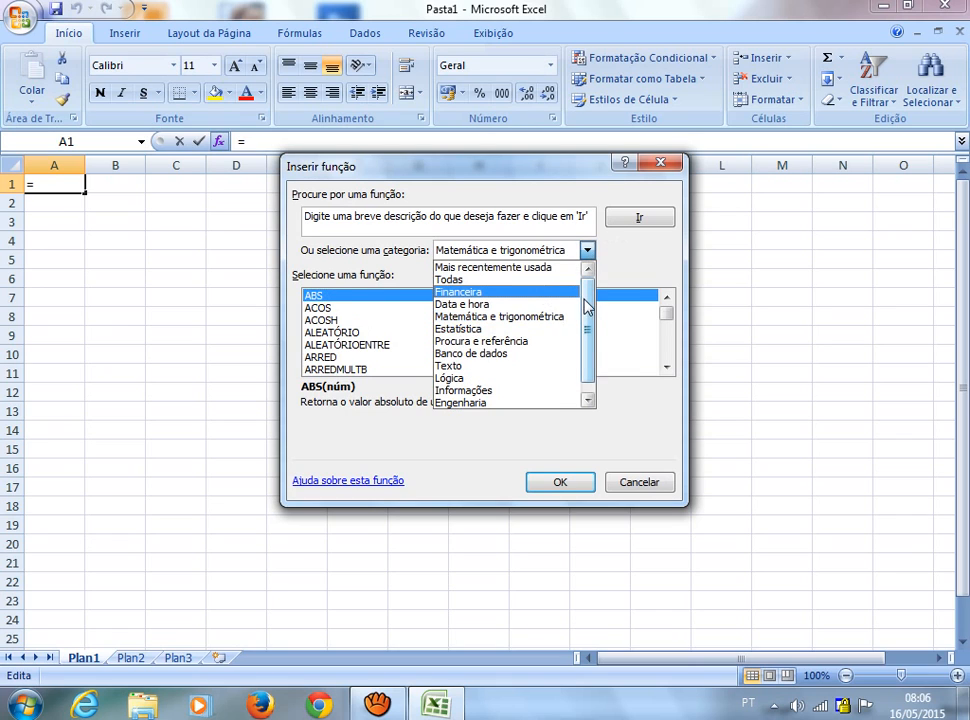
pyautogui.scroll(-1, 587, 305)
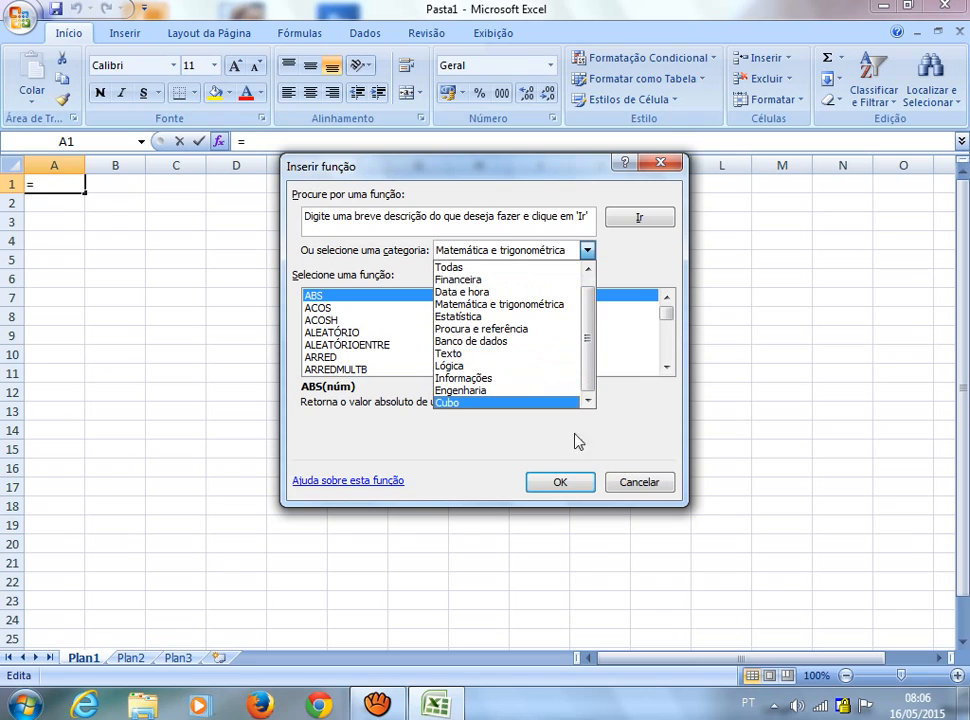
pyautogui.click(636, 487)
pyautogui.click(636, 487)
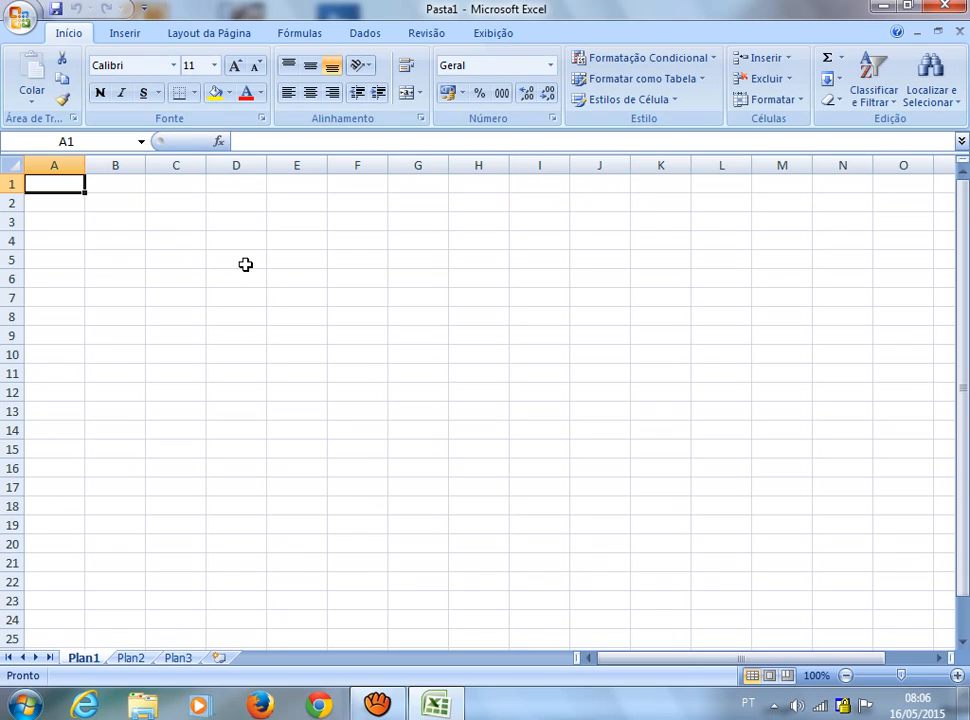
# - Select cells I6, D13, I9, N10 and O16 one after another, ending on cell A1
pyautogui.click(533, 279)
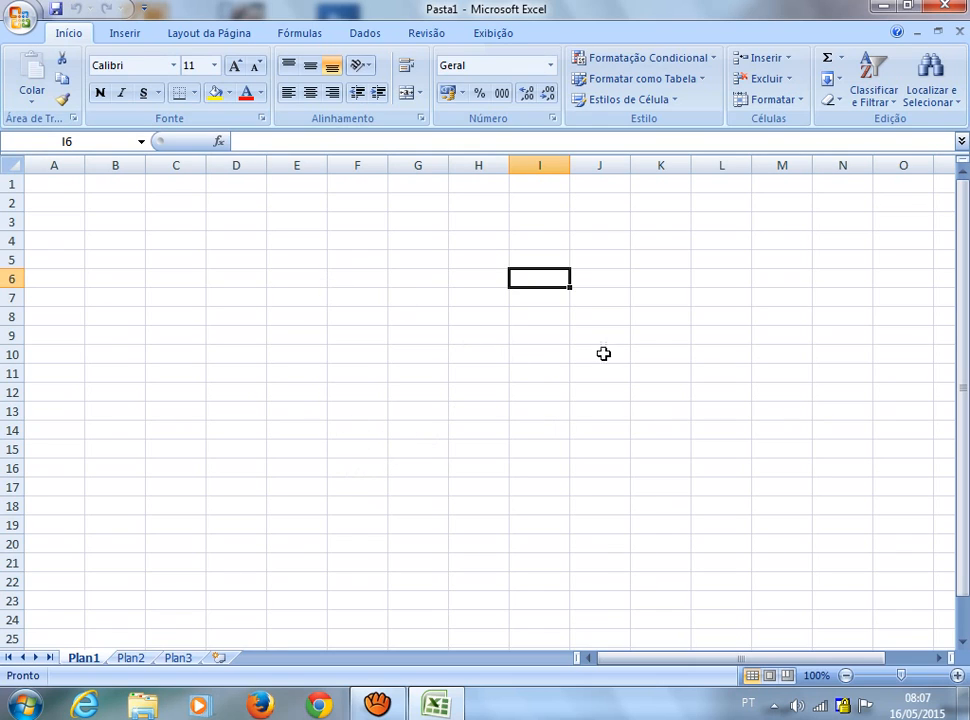
pyautogui.click(242, 413)
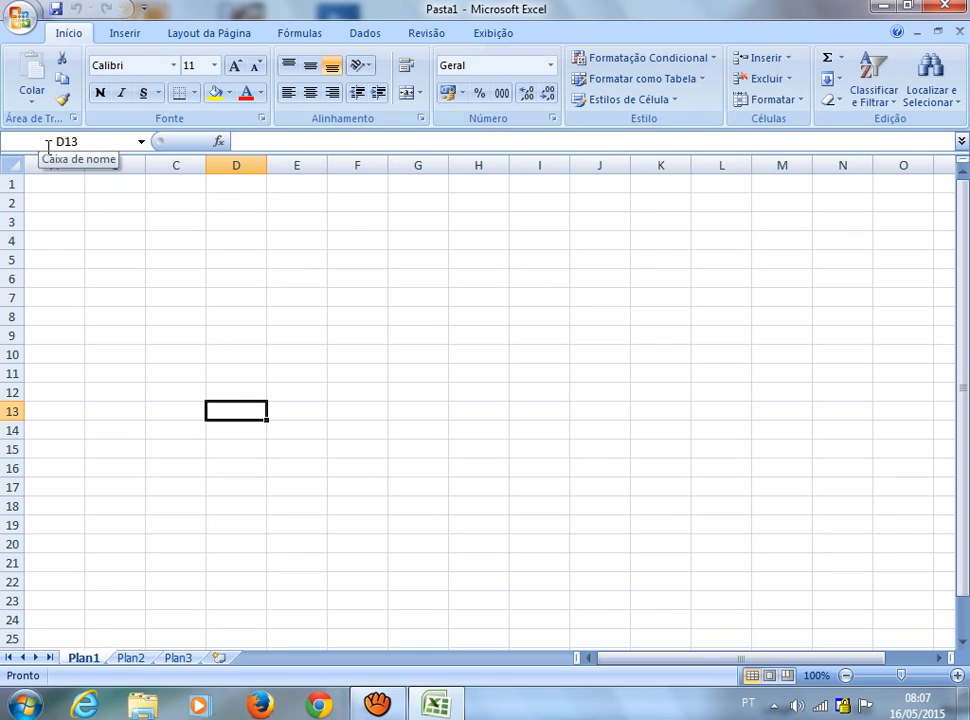
pyautogui.click(539, 333)
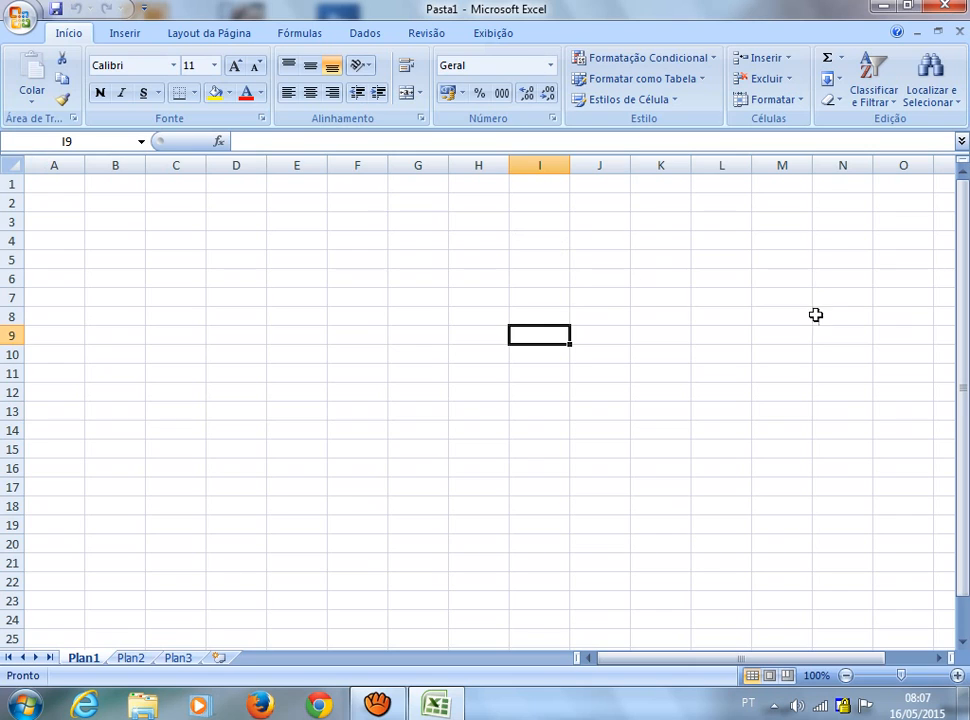
pyautogui.click(842, 355)
pyautogui.click(878, 466)
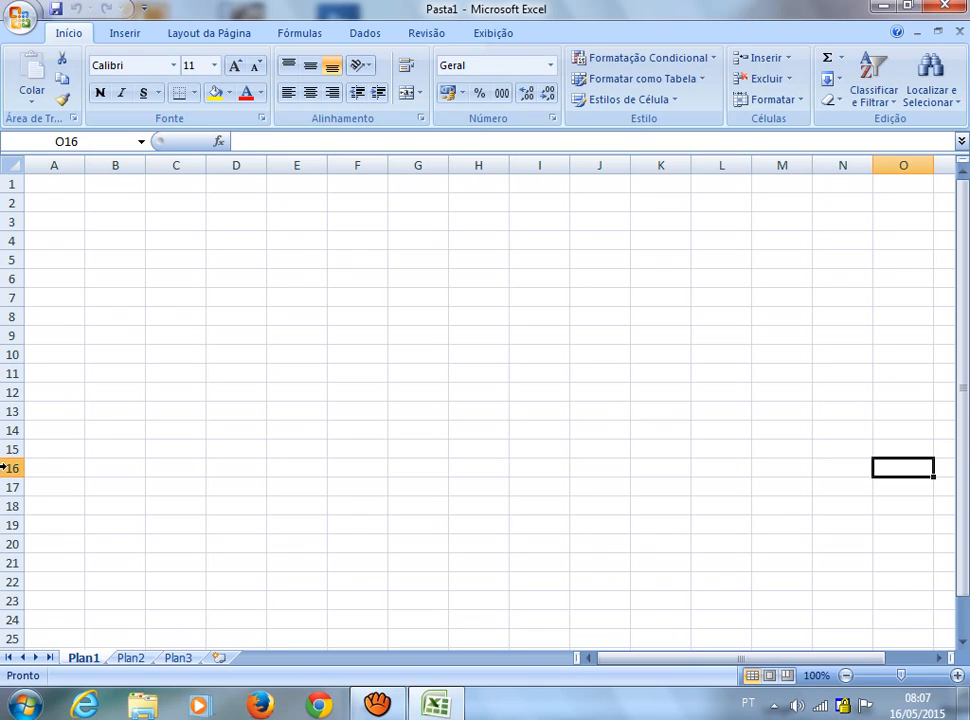
pyautogui.click(71, 186)
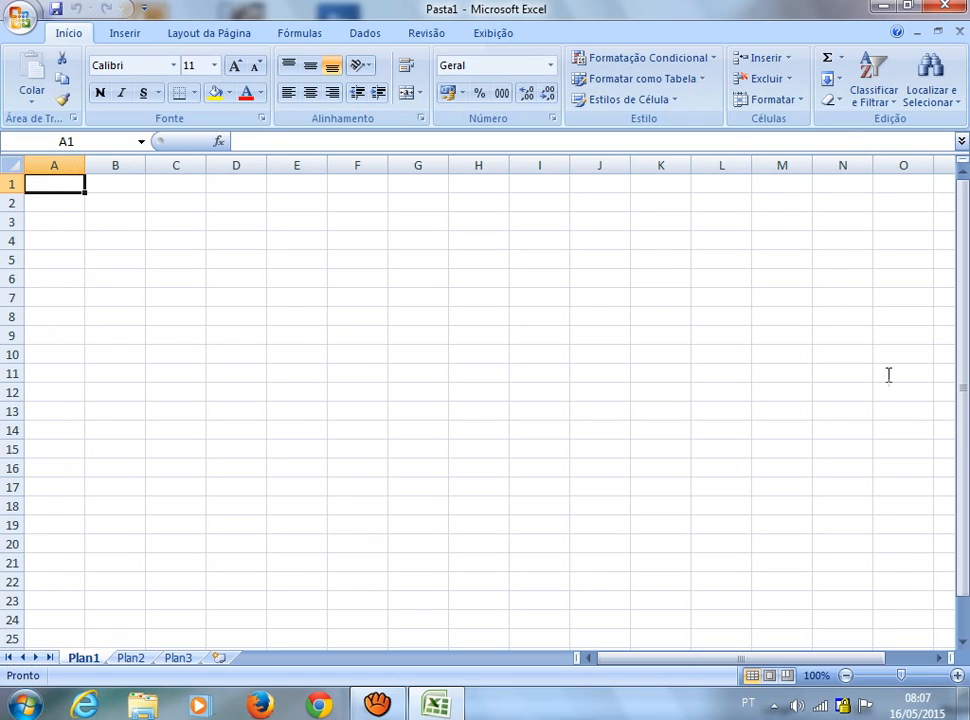
# - Select cell BA21, jump to the last column of row 21, and return to column A
pyautogui.click(940, 658)
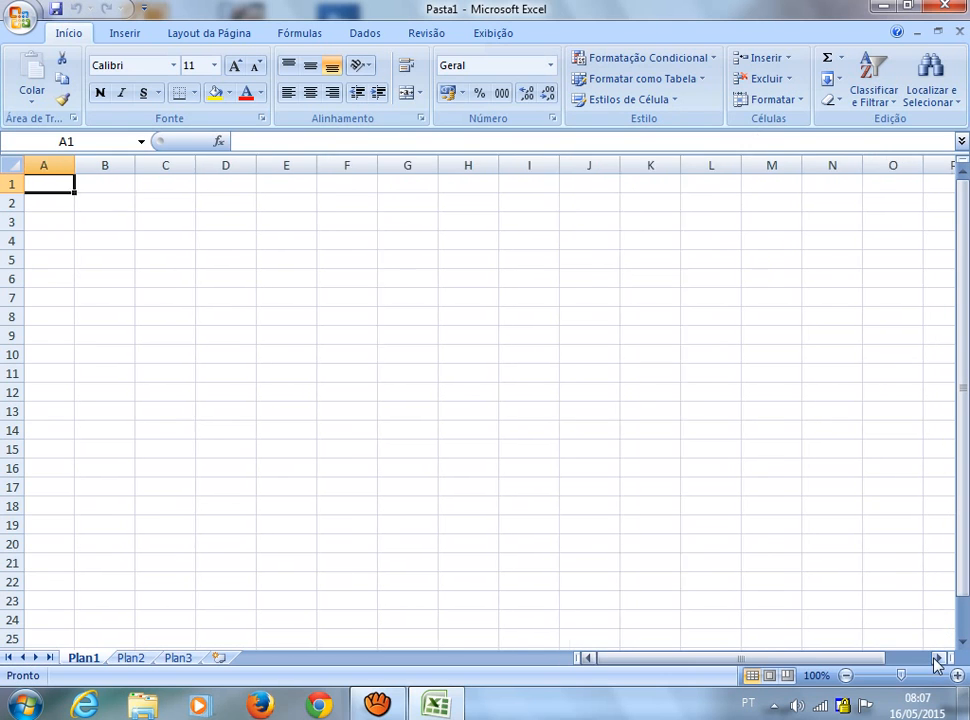
pyautogui.moveTo(938, 659); pyautogui.dragTo(937, 664)
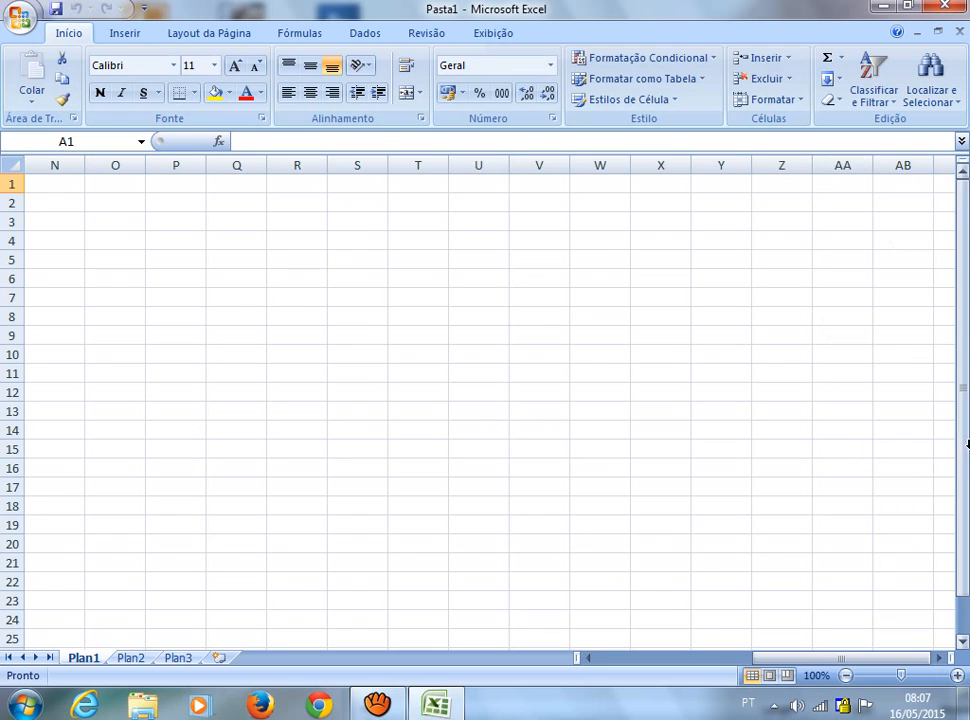
pyautogui.moveTo(941, 659); pyautogui.dragTo(938, 663)
pyautogui.click(801, 564)
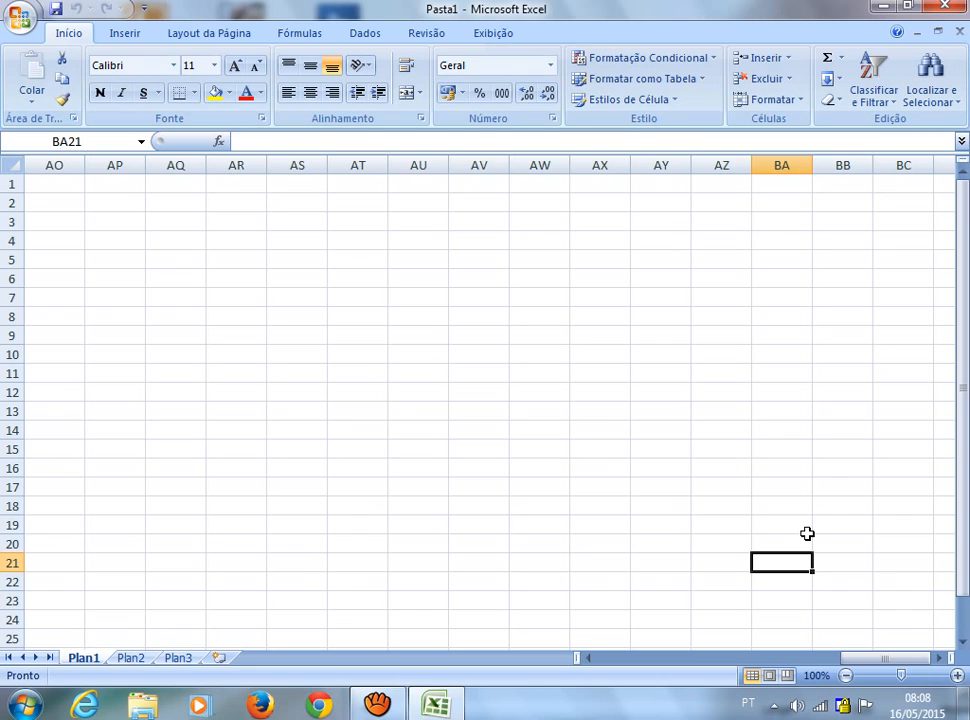
pyautogui.hotkey('ctrl', 'Right')
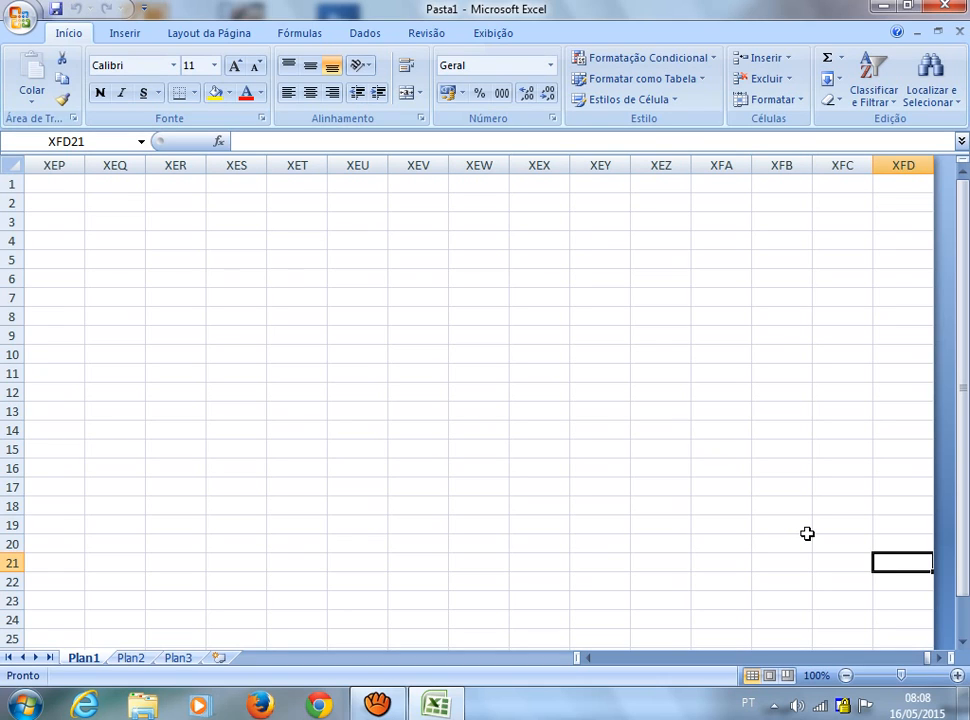
pyautogui.hotkey('ctrl', 'Left')
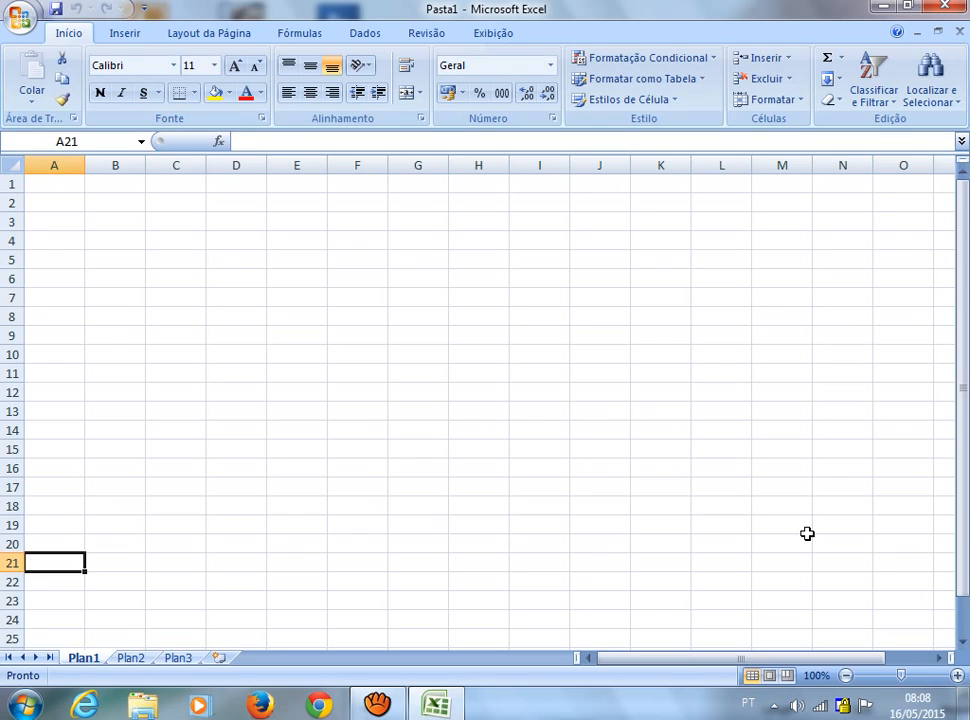
# - Jump from cell A1 to the last row of column A and back to A1
pyautogui.click(55, 182)
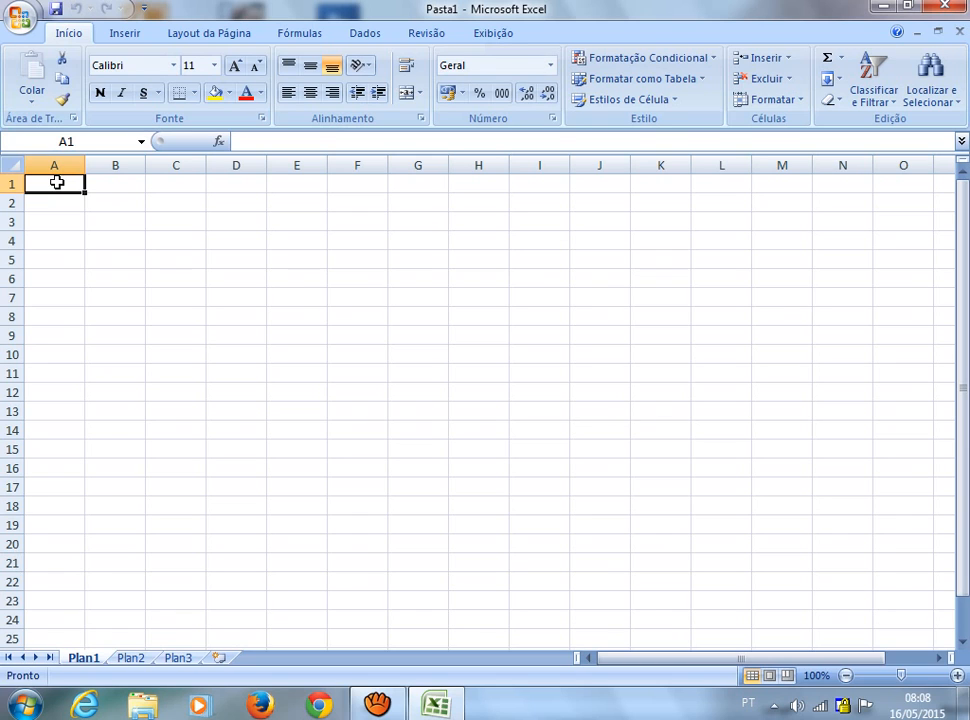
pyautogui.hotkey('ctrl', 'Down')
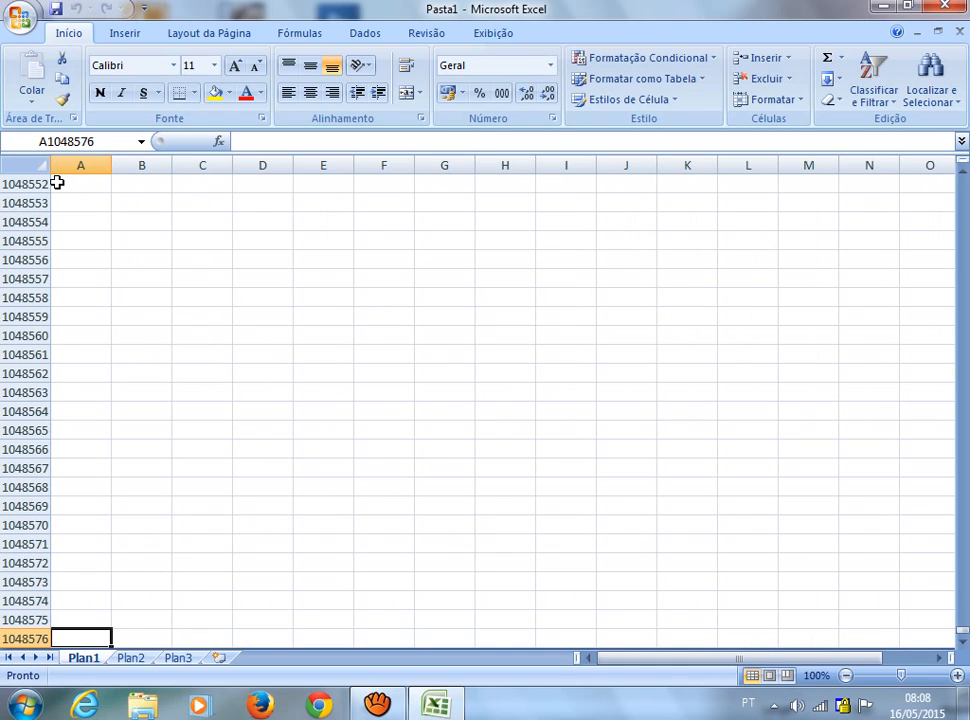
pyautogui.hotkey('ctrl', 'Up')
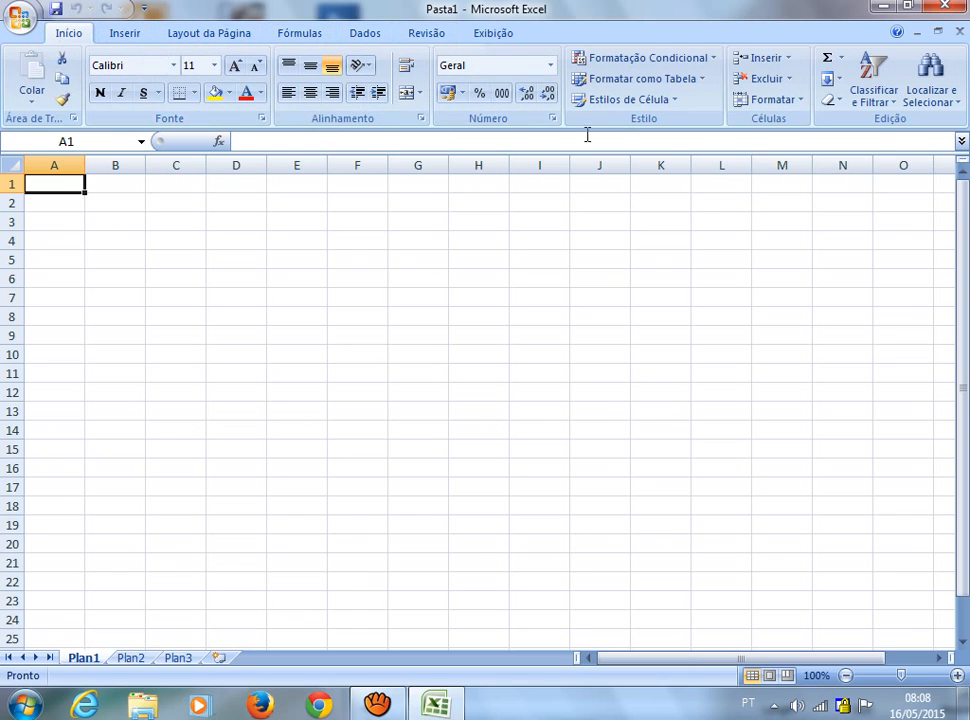
pyautogui.click(124, 34)
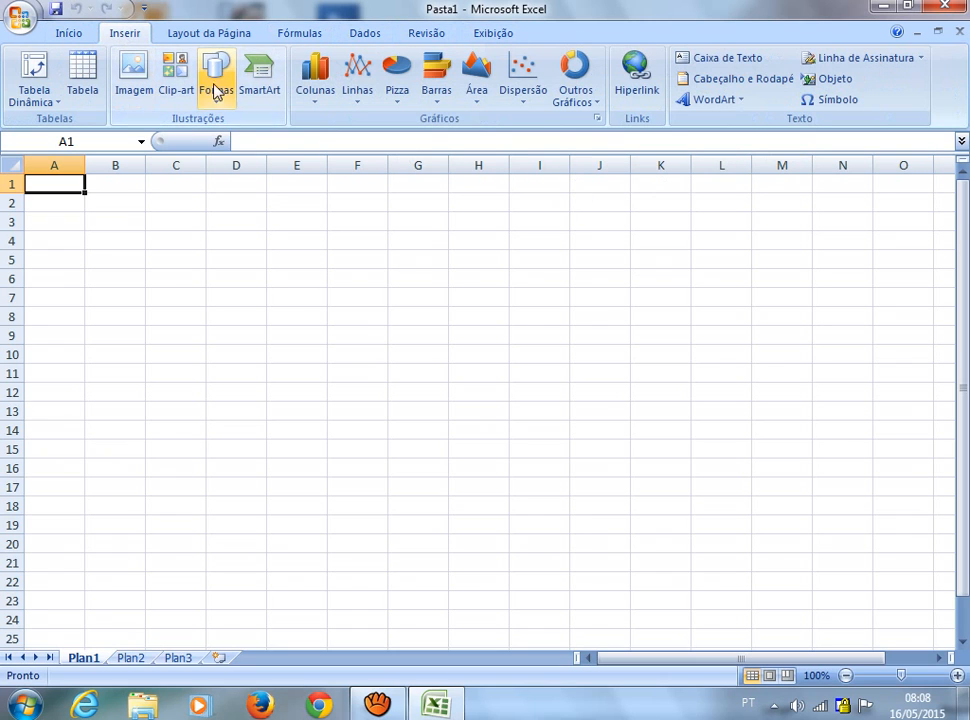
pyautogui.click(218, 36)
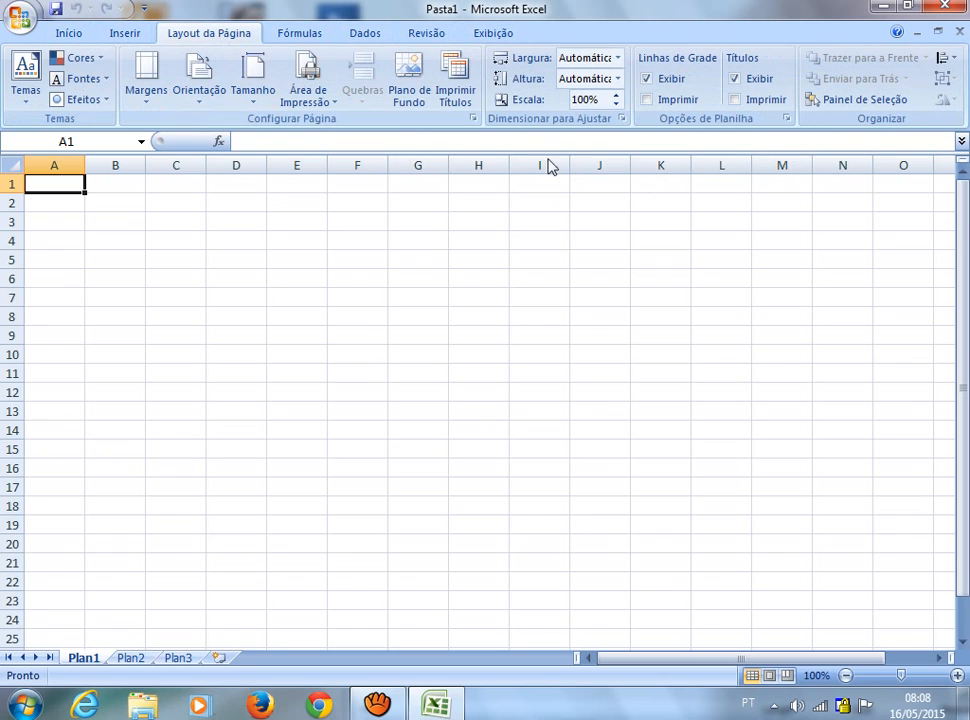
pyautogui.click(312, 34)
pyautogui.click(62, 35)
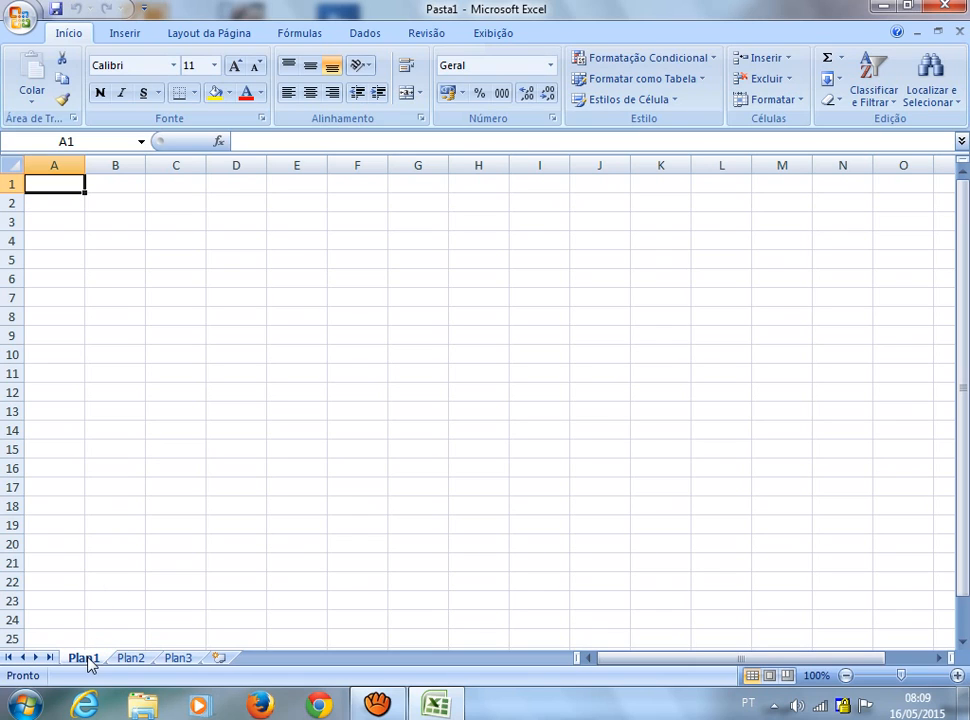
# - View the worksheets Plan2 and Plan3, switch between Plan1 and Plan2, and end on Plan1
pyautogui.click(133, 660)
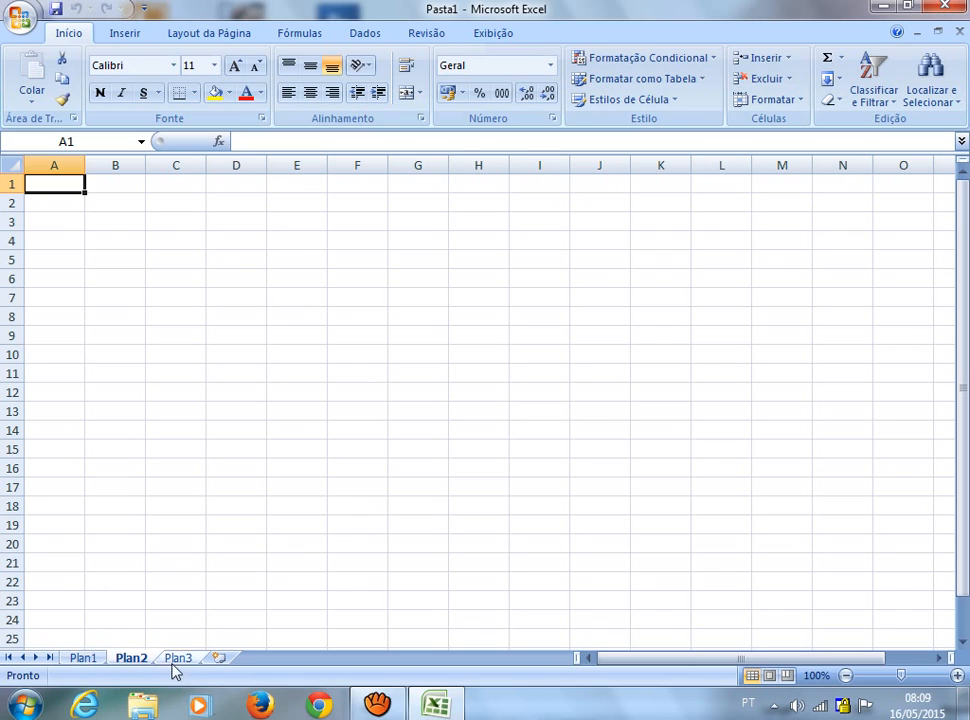
pyautogui.click(180, 659)
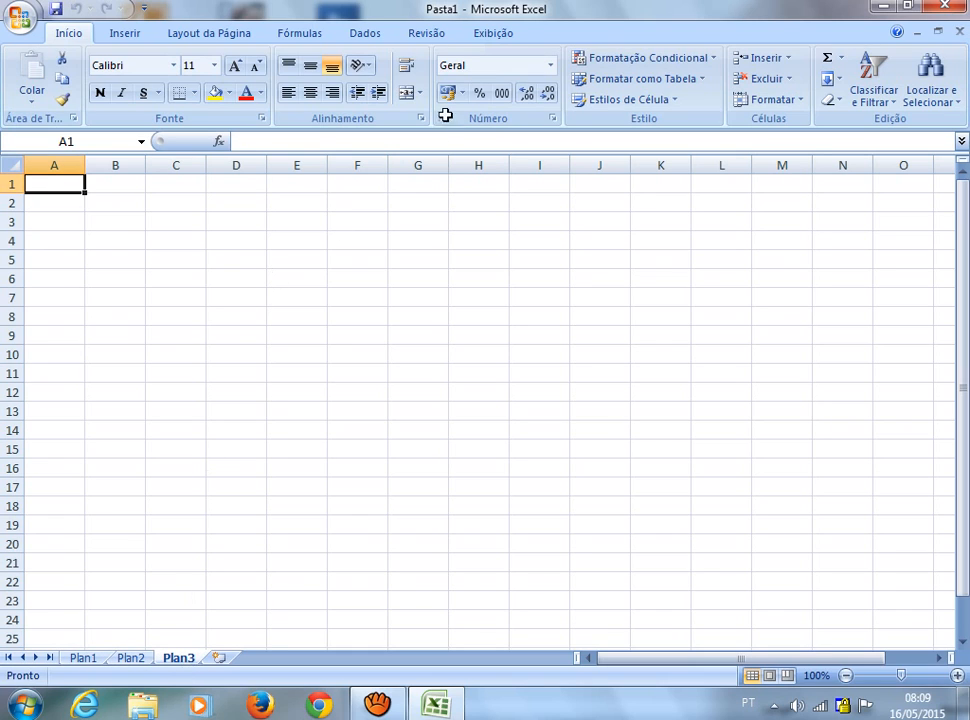
pyautogui.click(92, 660)
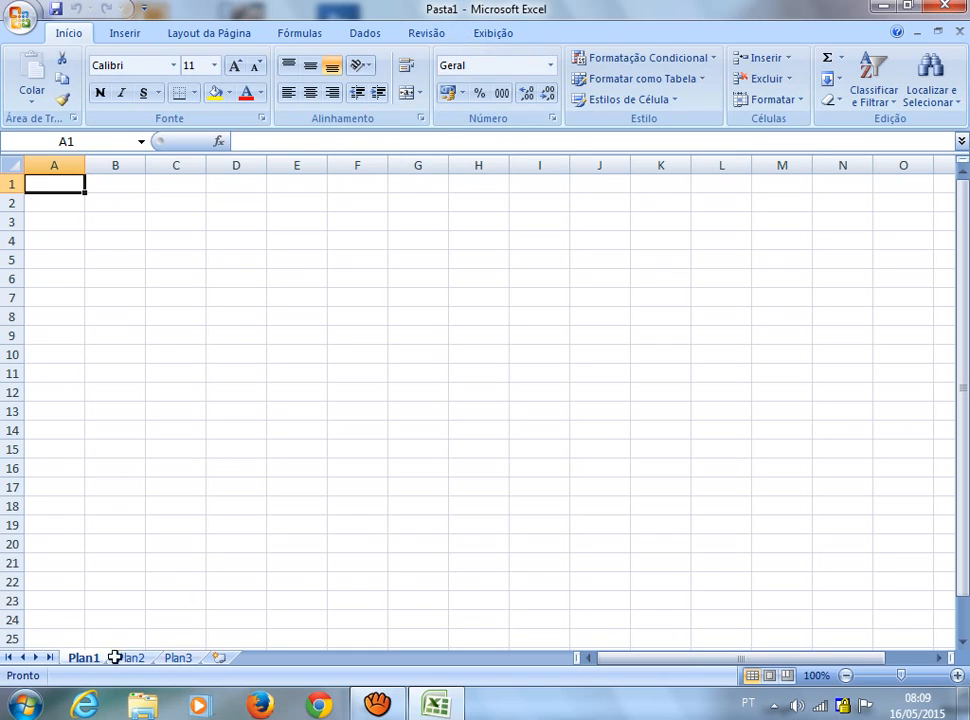
pyautogui.click(132, 660)
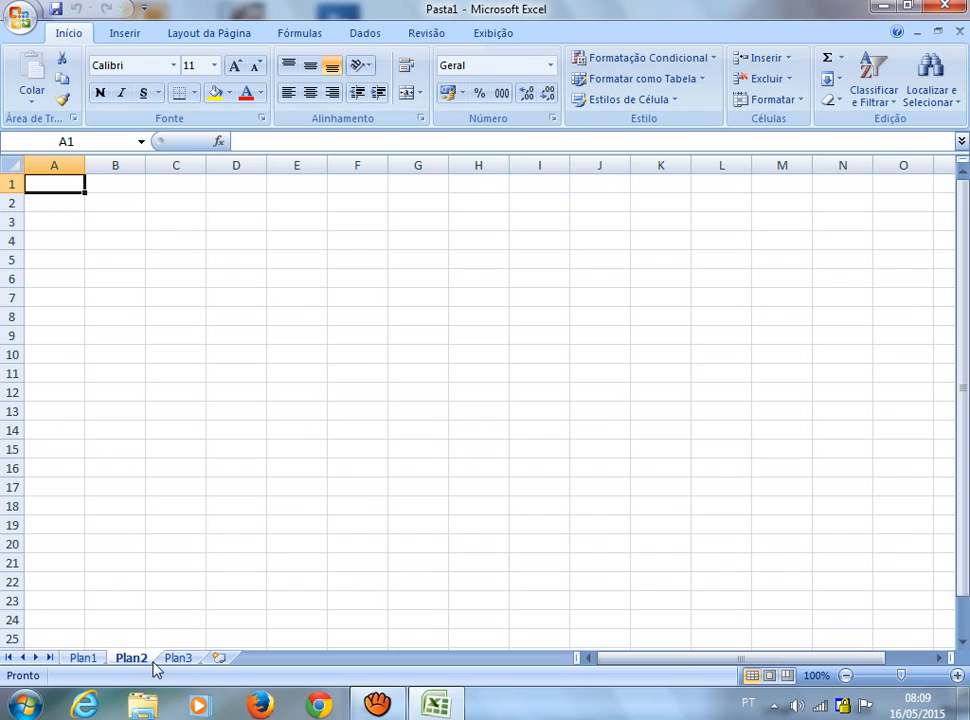
pyautogui.click(90, 659)
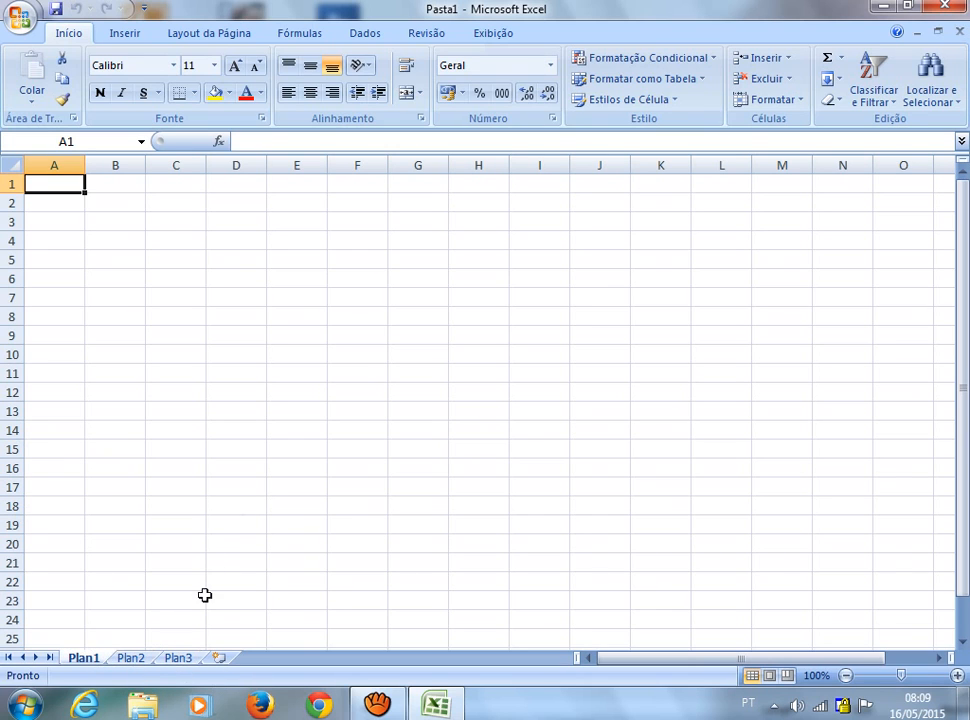
# - Add seven new blank worksheets after Plan3, up to Plan10
pyautogui.click(222, 660)
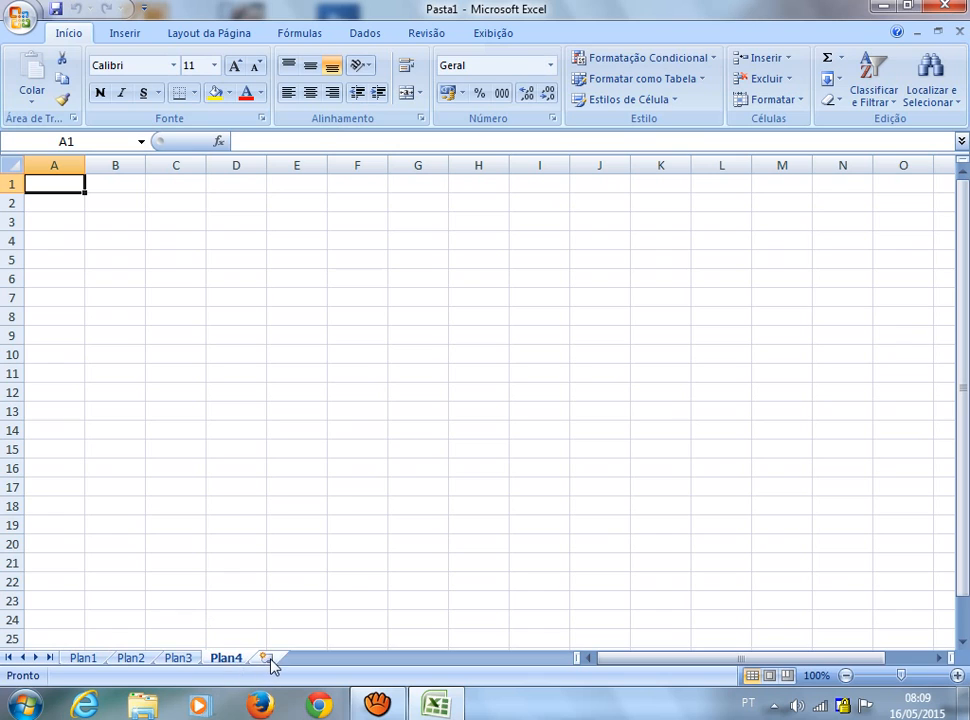
pyautogui.click(268, 660)
pyautogui.click(322, 660)
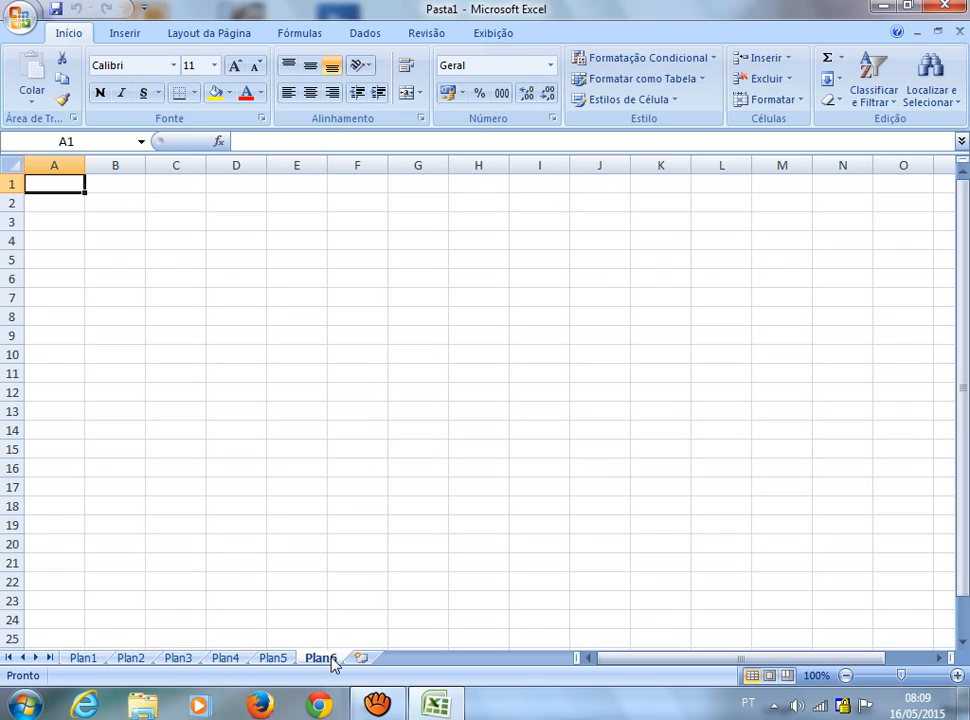
pyautogui.click(360, 660)
pyautogui.click(408, 660)
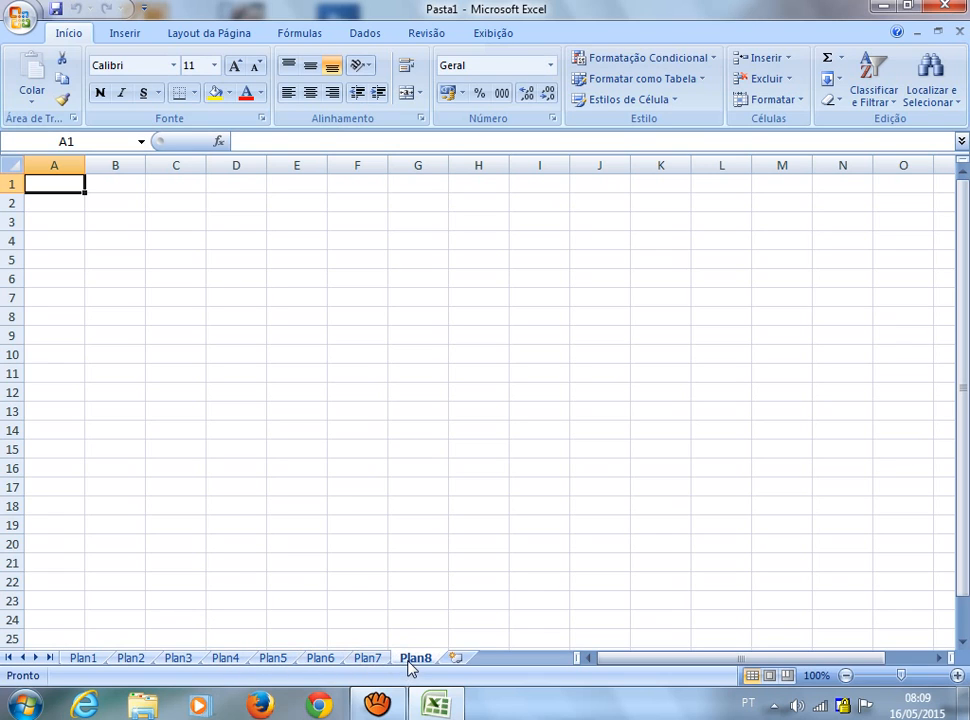
pyautogui.click(456, 660)
pyautogui.click(502, 660)
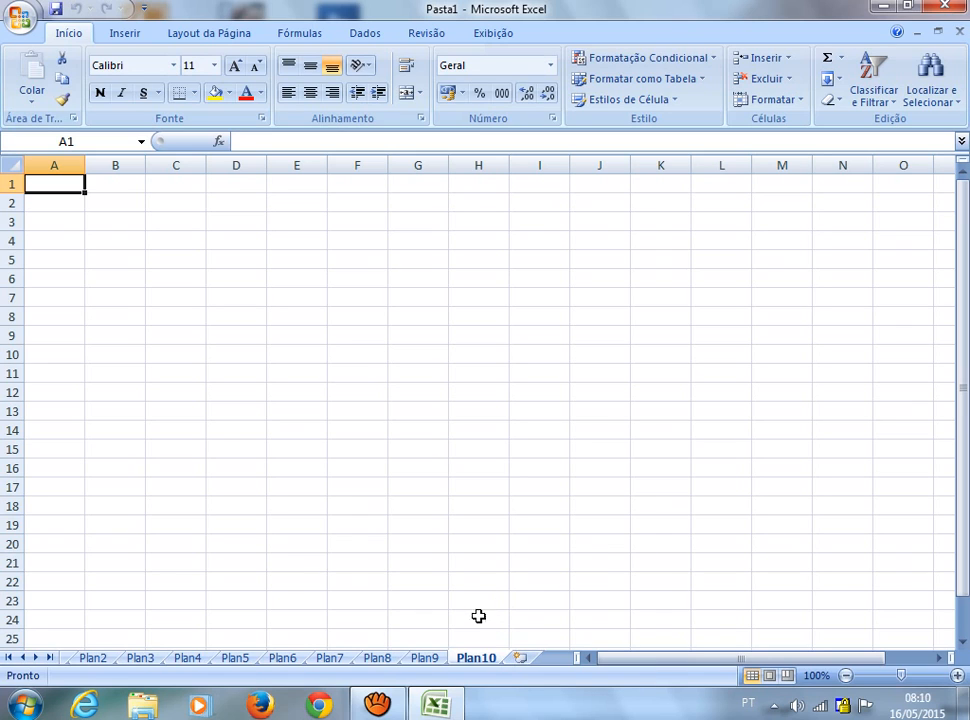
# - Delete the worksheets Plan10, Plan9, Plan8, Plan7, Plan6, Plan5 and Plan4 one after another
pyautogui.rightClick(478, 660)
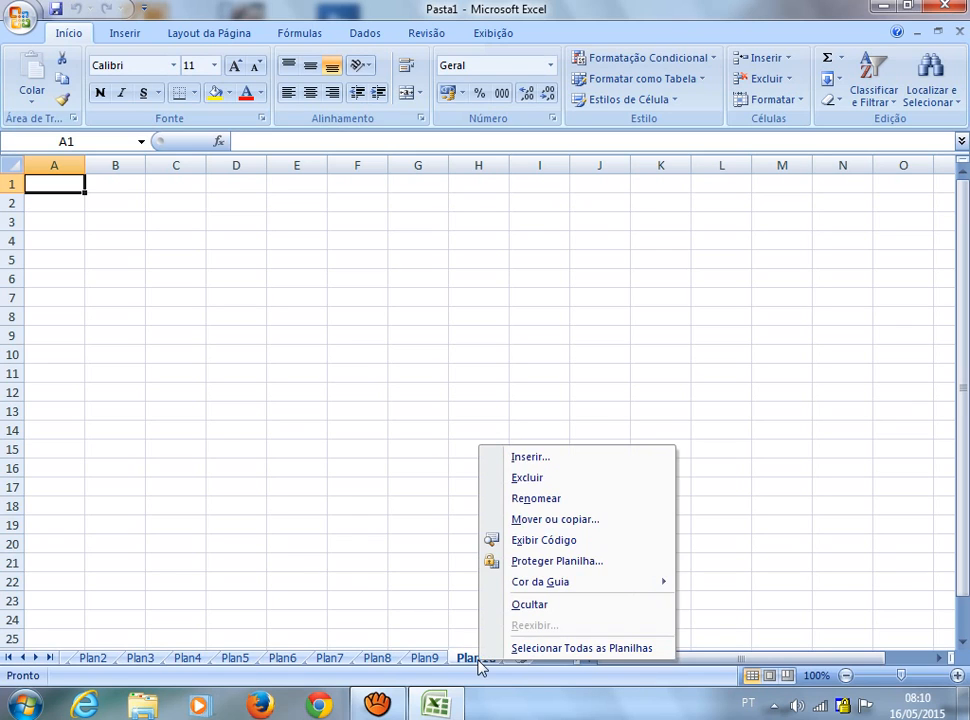
pyautogui.click(524, 481)
pyautogui.rightClick(426, 658)
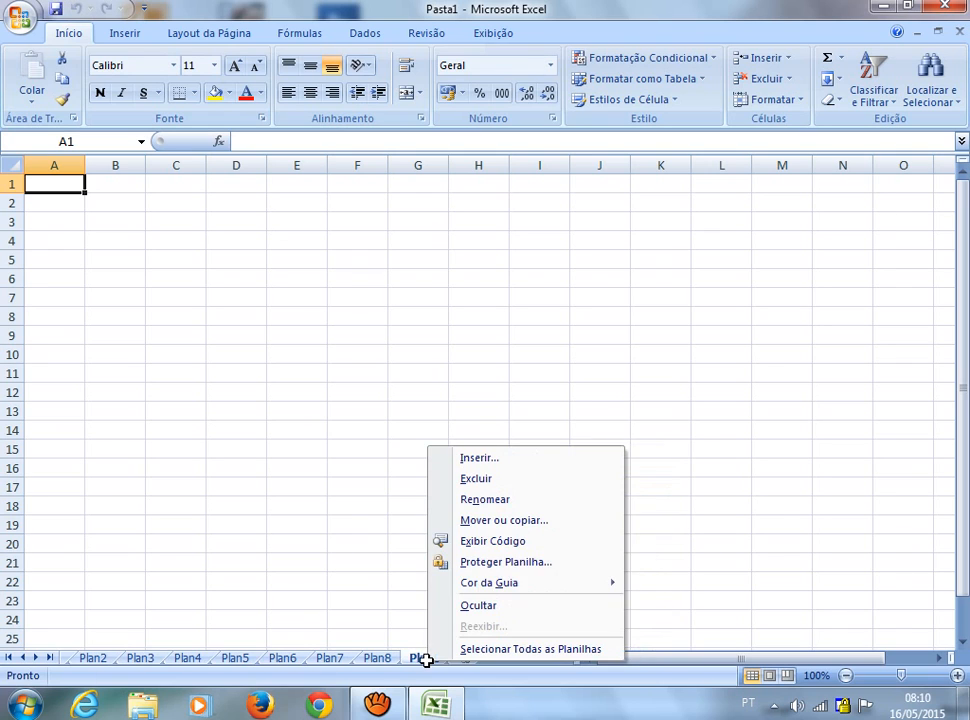
pyautogui.click(474, 481)
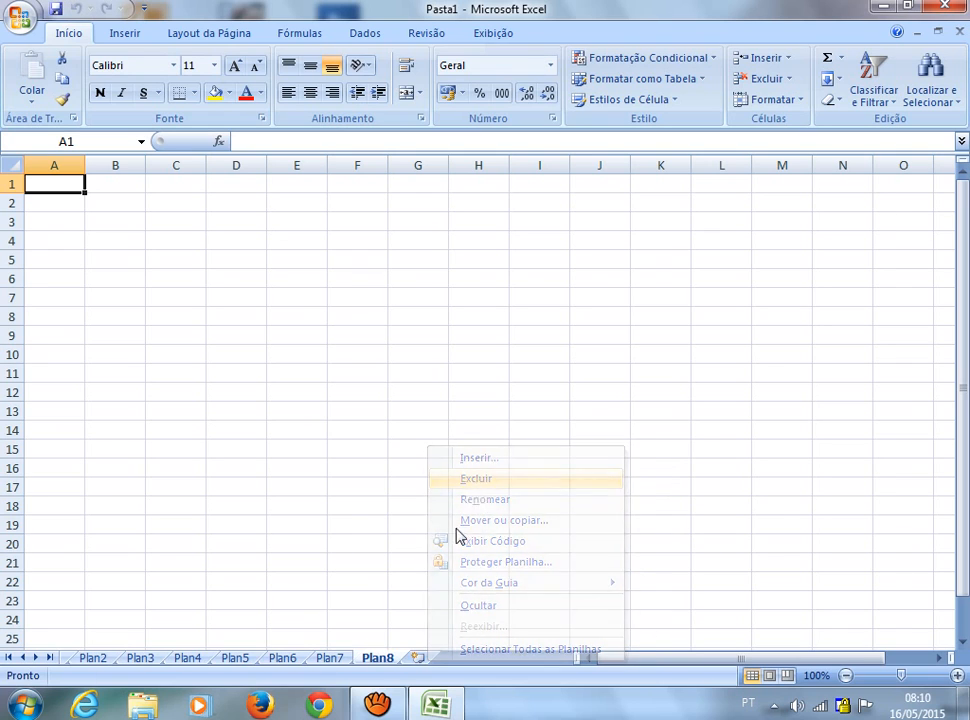
pyautogui.rightClick(374, 659)
pyautogui.click(430, 481)
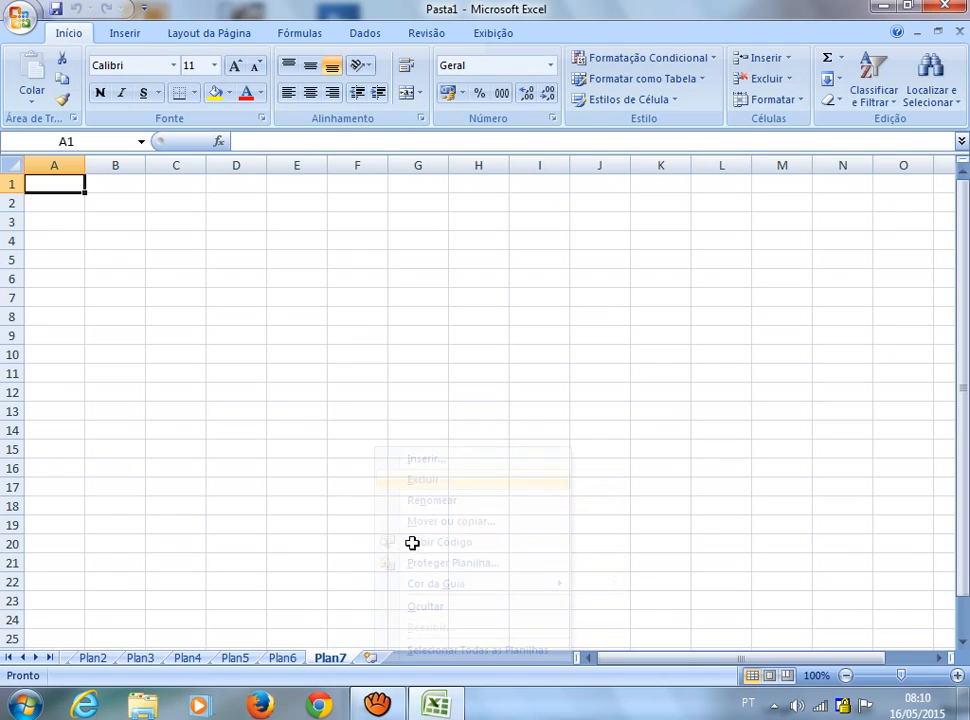
pyautogui.rightClick(331, 662)
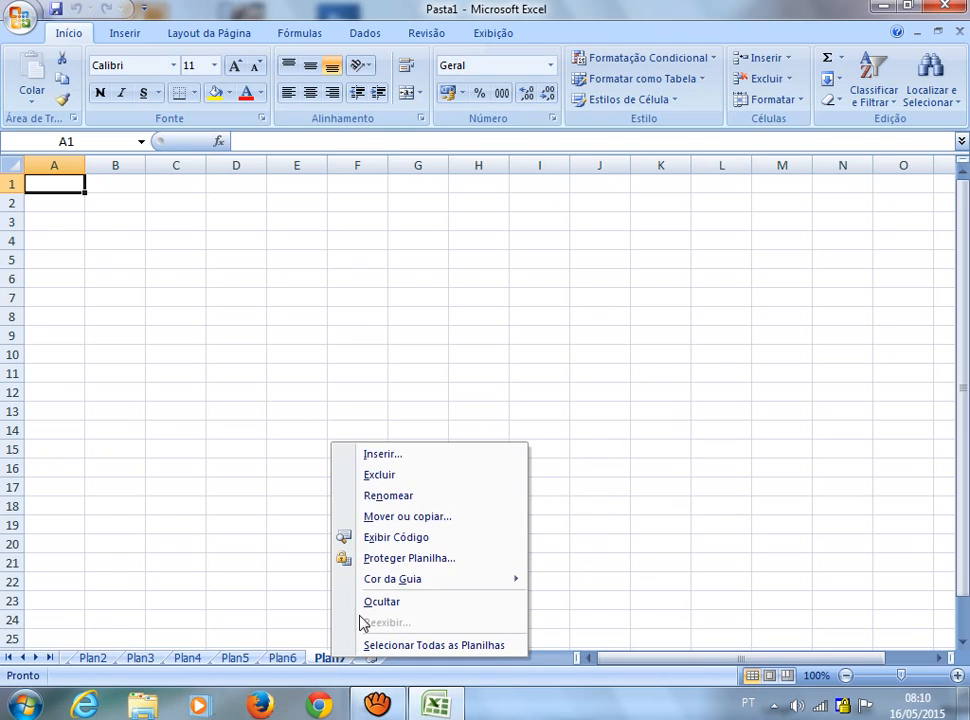
pyautogui.click(385, 473)
pyautogui.rightClick(295, 656)
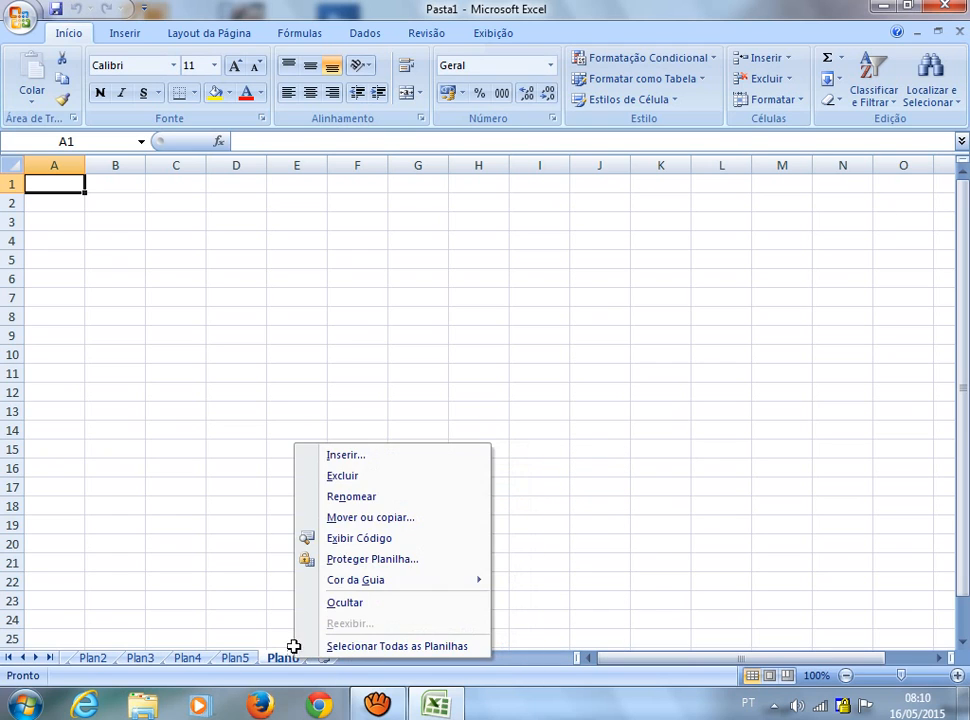
pyautogui.click(379, 486)
pyautogui.rightClick(236, 657)
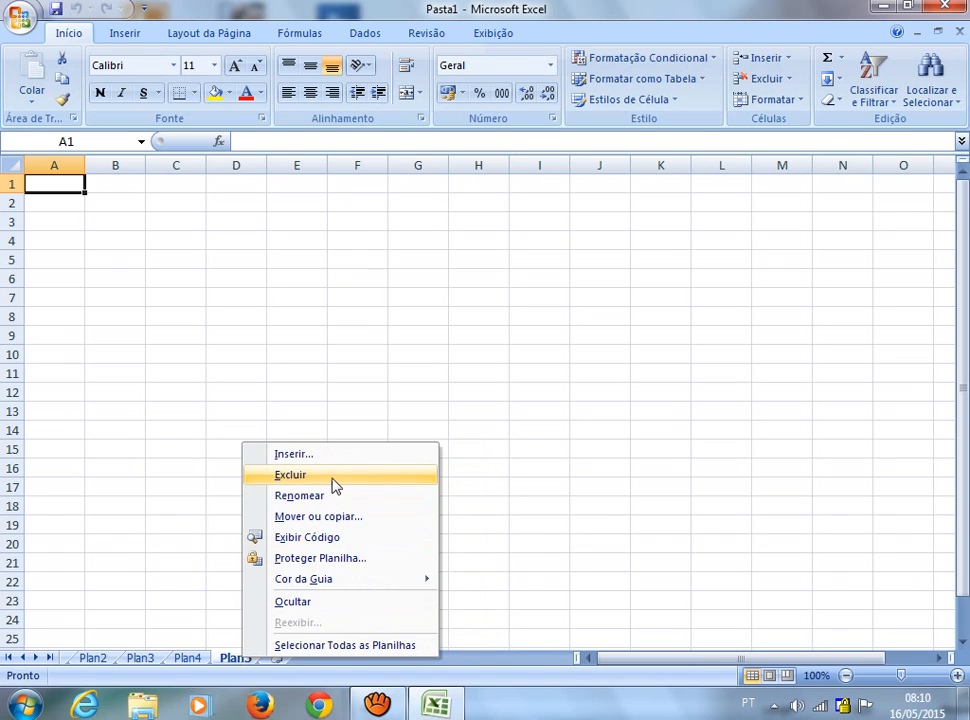
pyautogui.click(332, 481)
pyautogui.rightClick(183, 661)
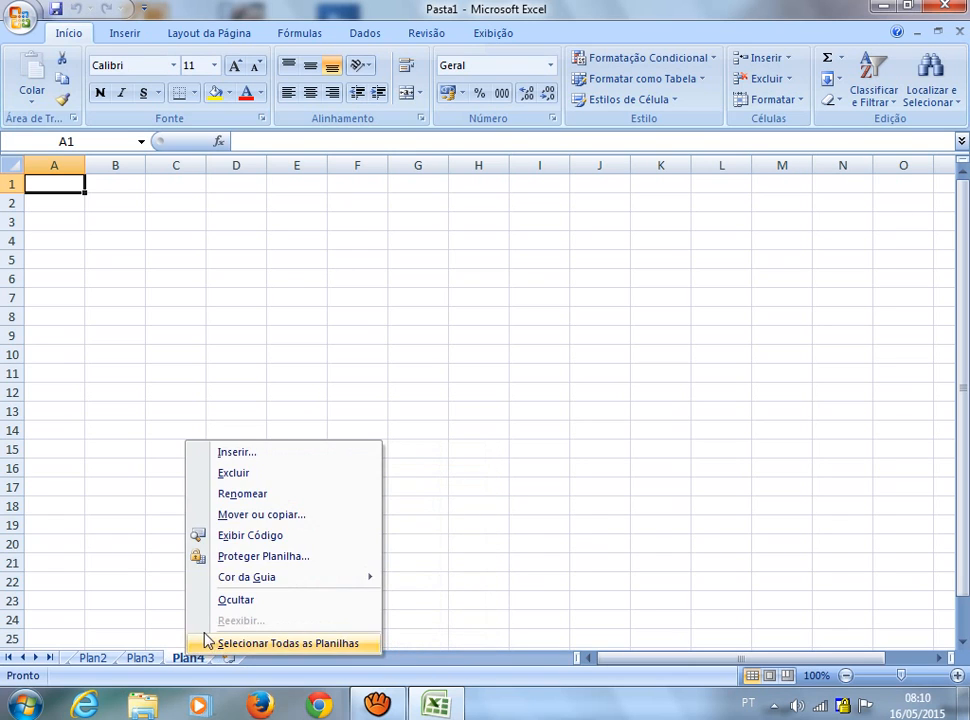
pyautogui.click(279, 483)
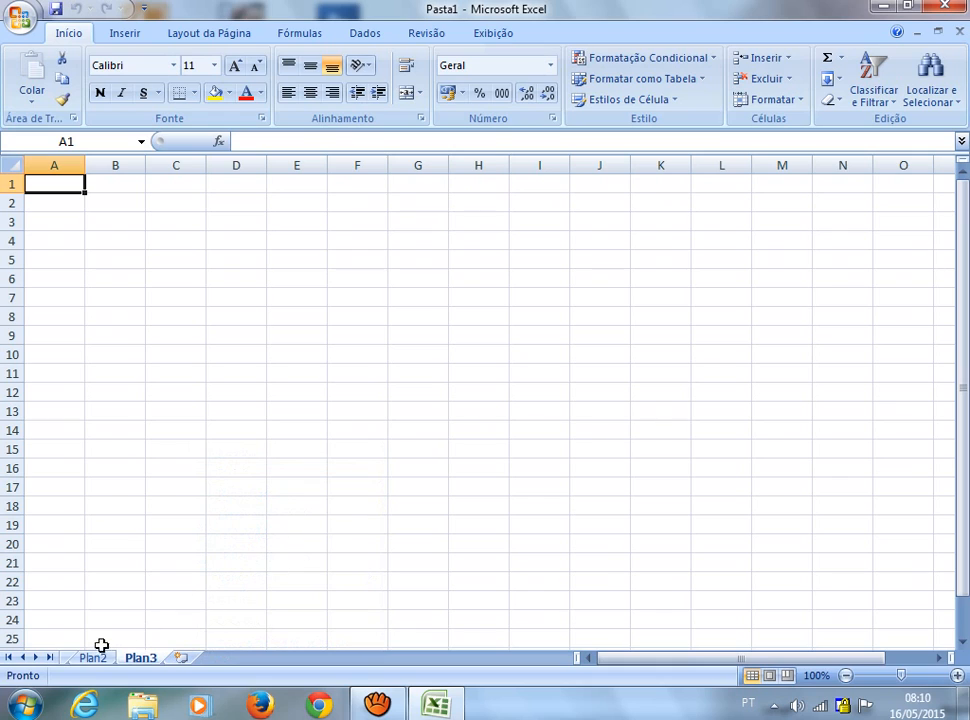
# - Bring the Plan1 worksheet into view and rename it Janeiro
pyautogui.click(22, 658)
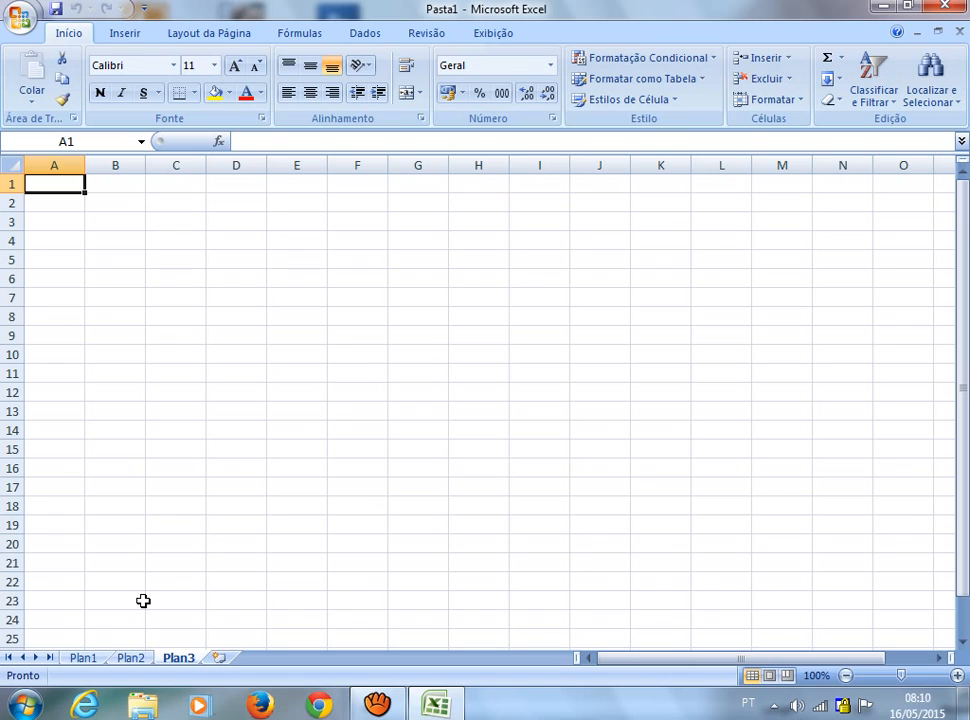
pyautogui.doubleClick(84, 659)
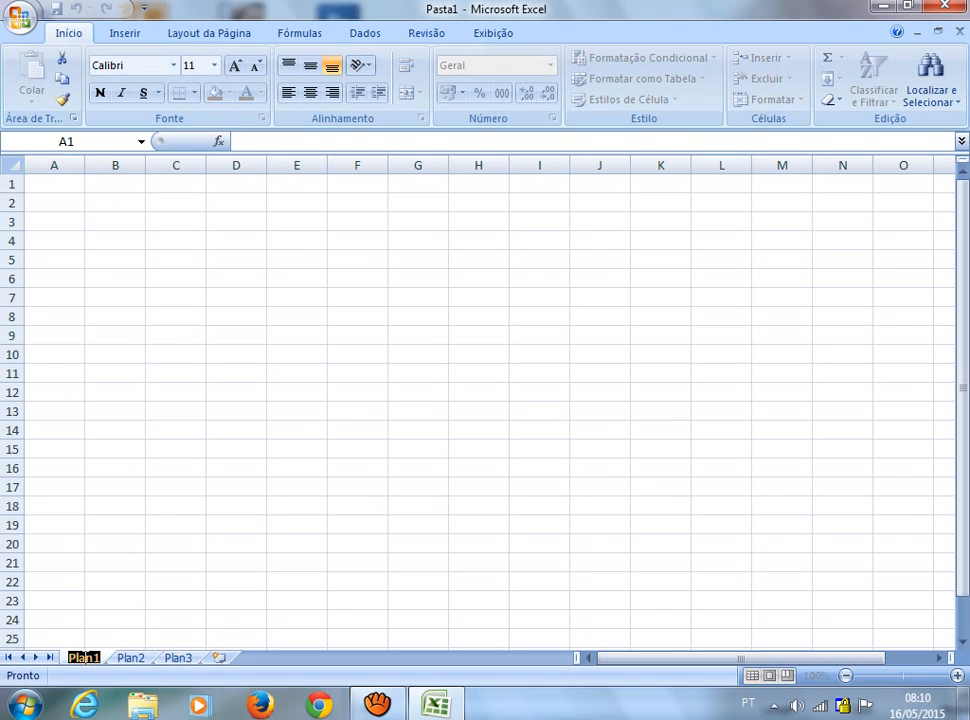
pyautogui.write('Janeir')
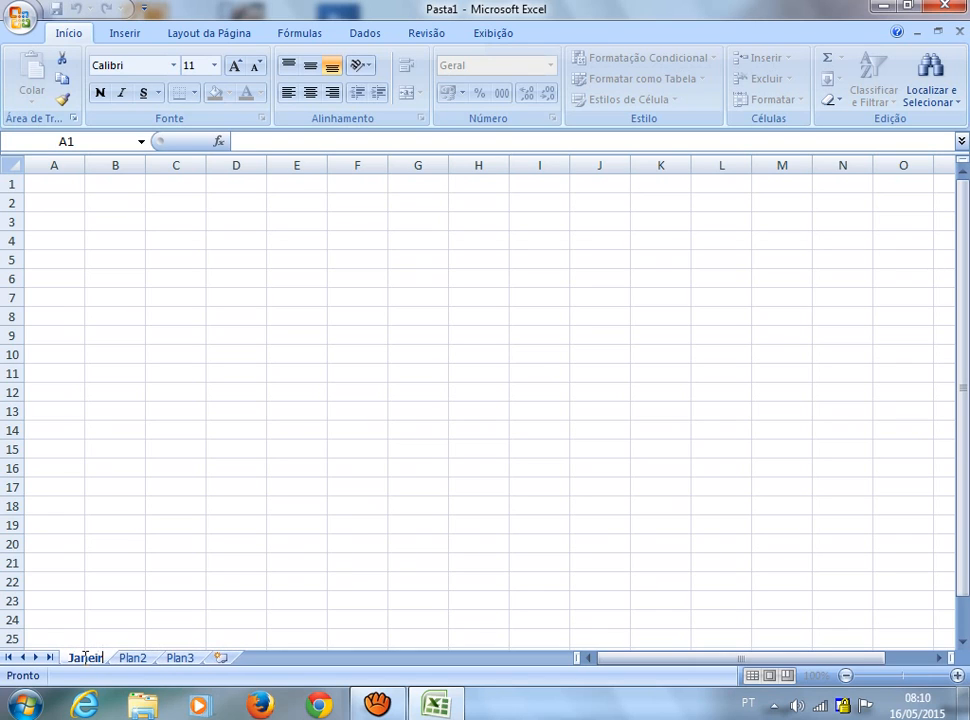
pyautogui.write('o')
pyautogui.press('Return')
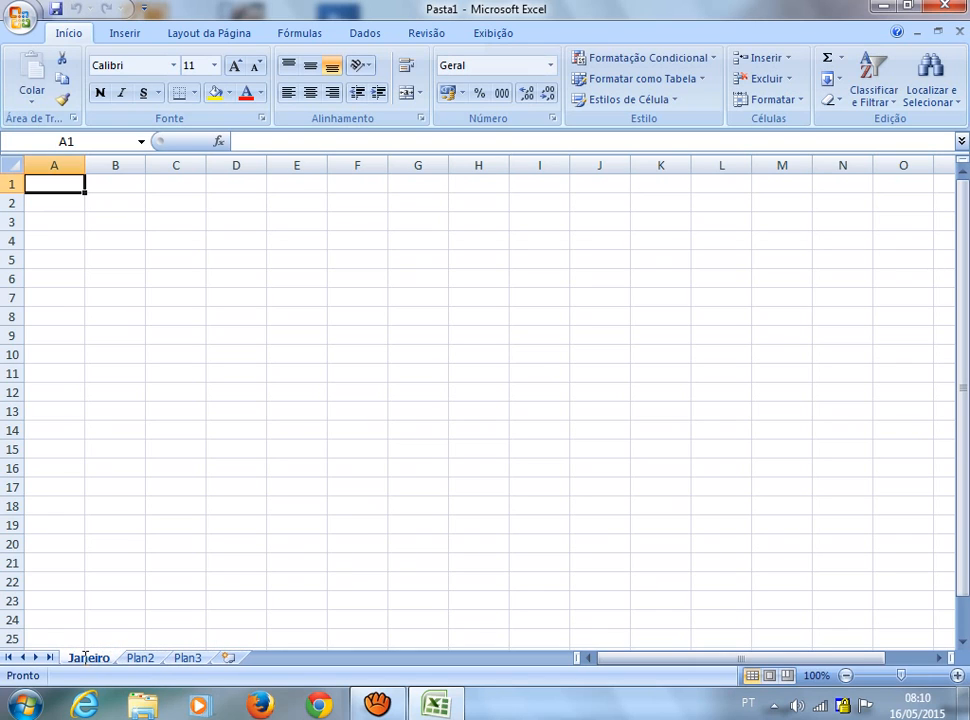
pyautogui.click(192, 565)
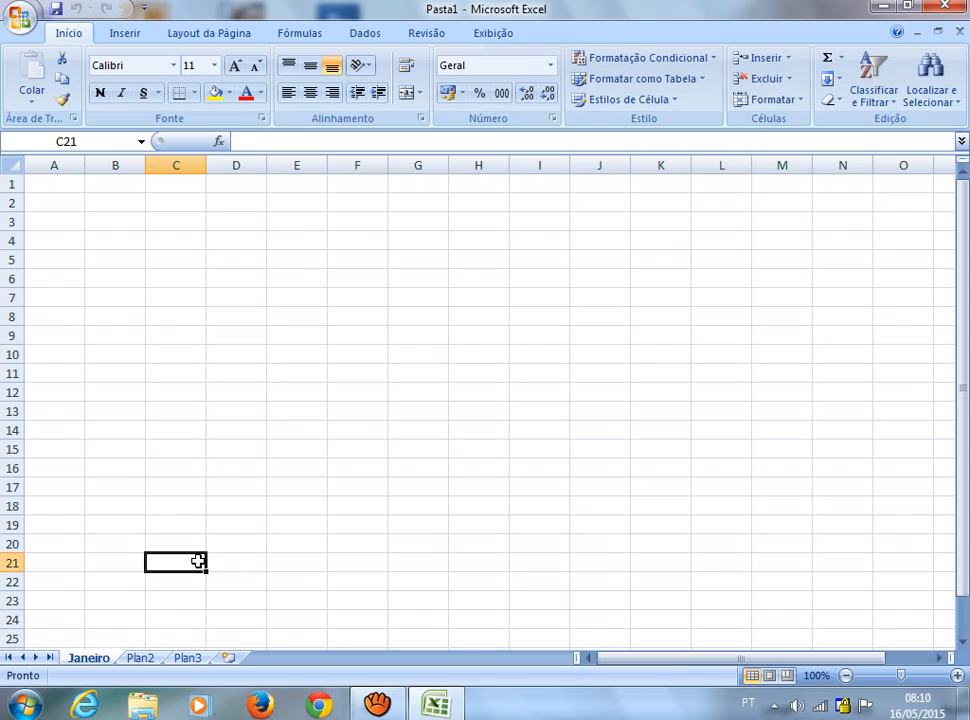
# - Rename worksheet Plan2 as Fevereiro and worksheet Plan3 as Março
pyautogui.doubleClick(146, 660)
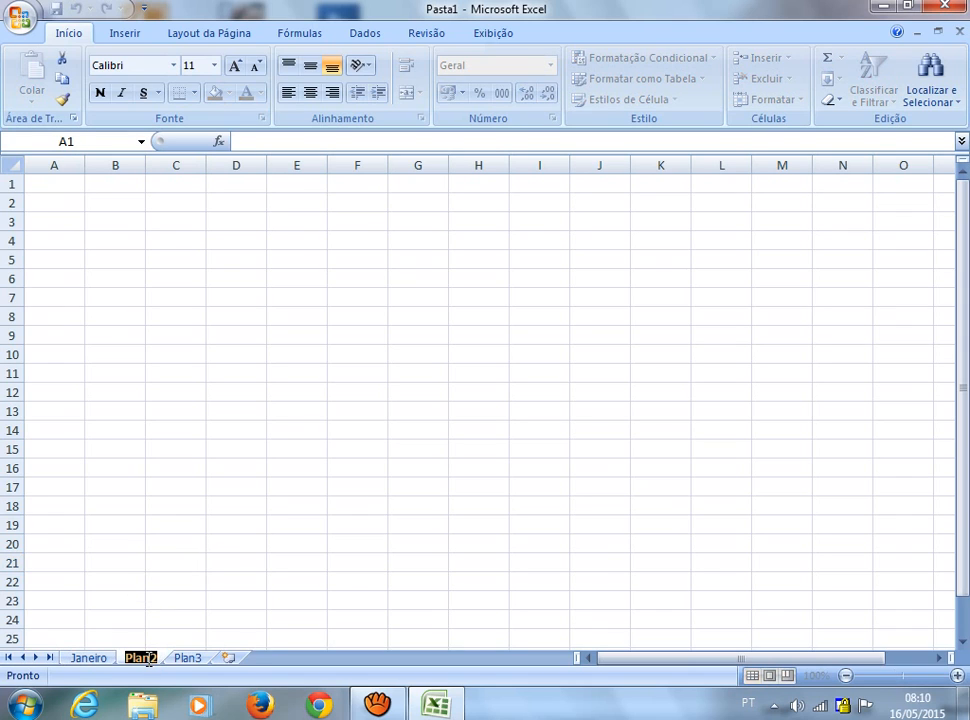
pyautogui.write('Feverei')
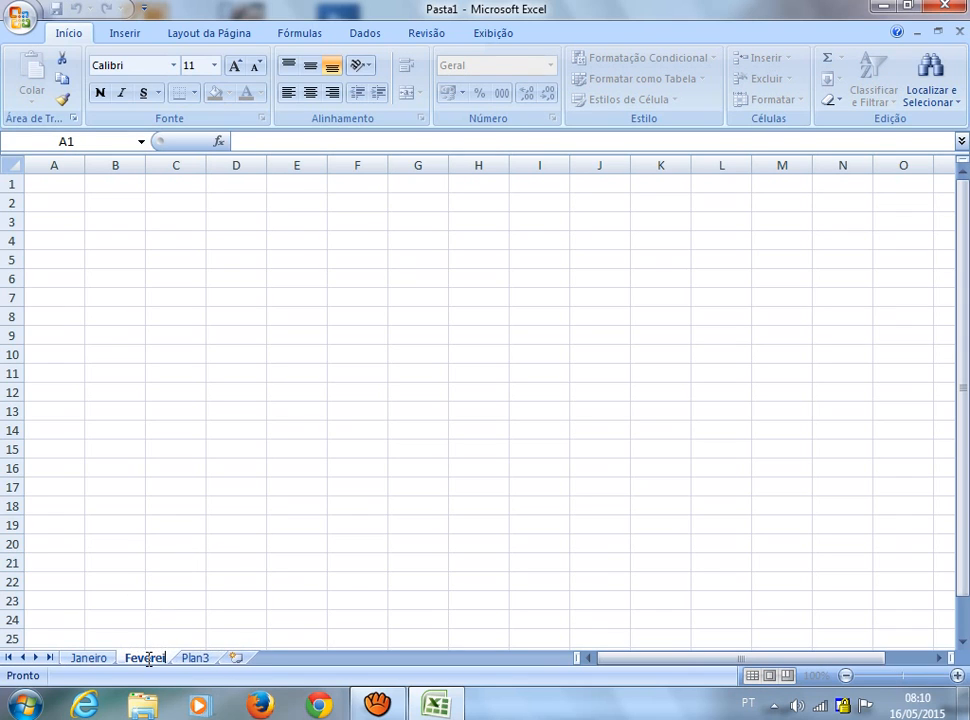
pyautogui.write('ro')
pyautogui.press('Return')
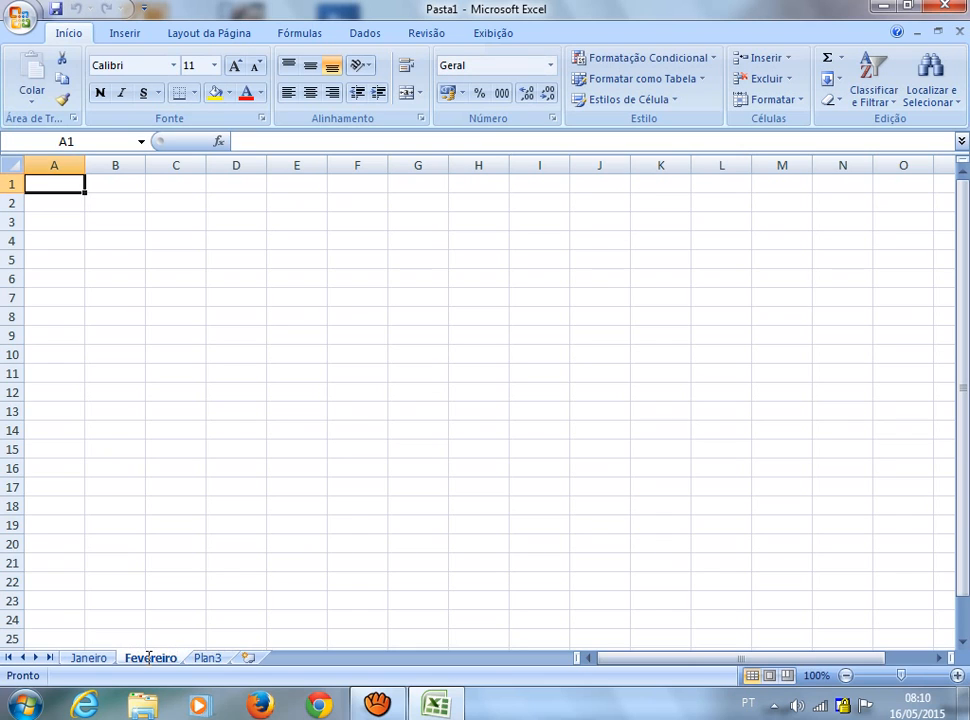
pyautogui.doubleClick(208, 657)
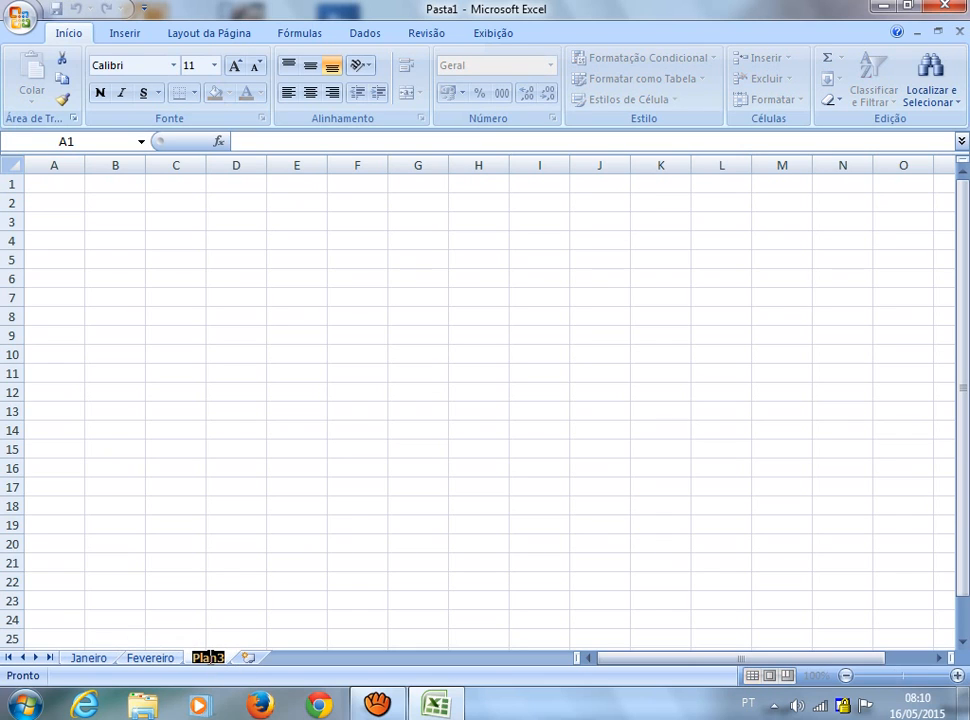
pyautogui.write('Março')
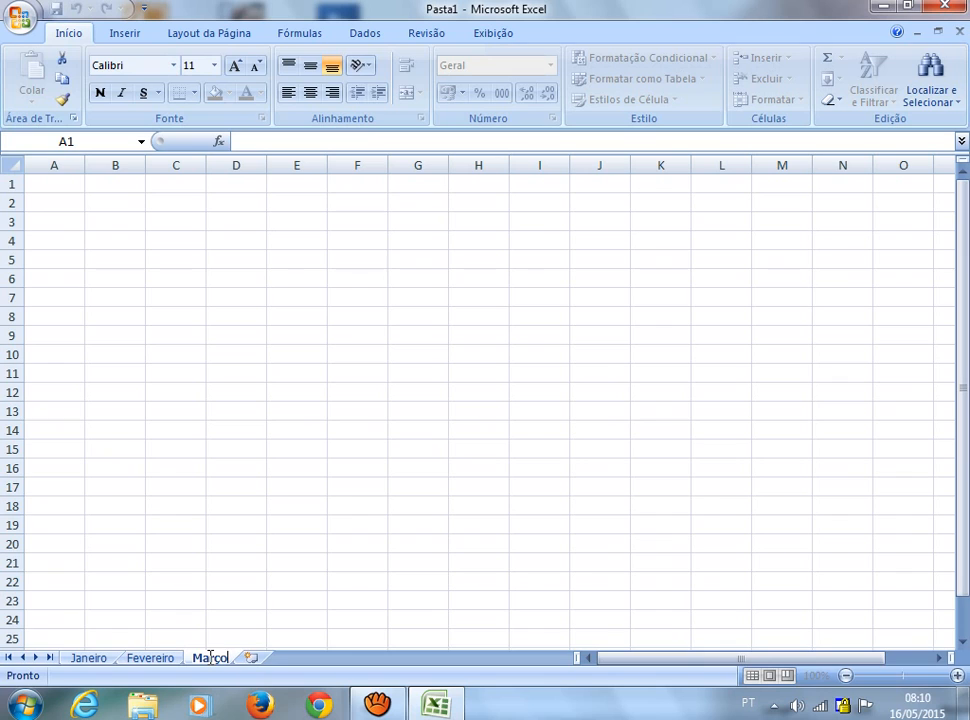
pyautogui.press('Return')
# - Add two new worksheets after Março, naming the first Abril and the second Maio
pyautogui.click(251, 659)
pyautogui.doubleClick(253, 660)
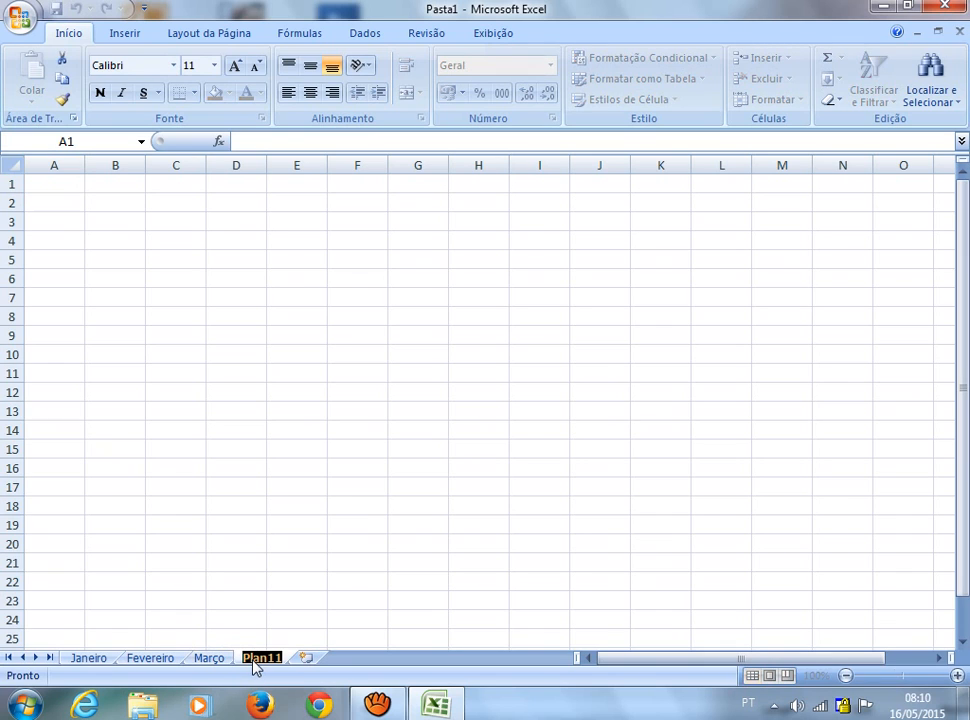
pyautogui.write('Abril')
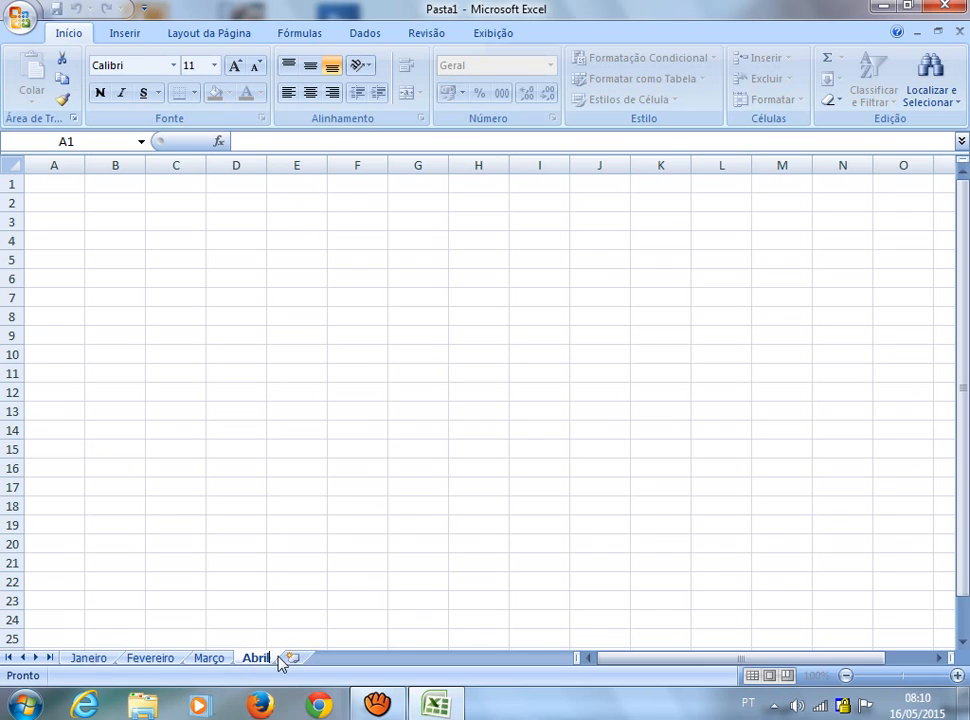
pyautogui.click(291, 658)
pyautogui.doubleClick(290, 659)
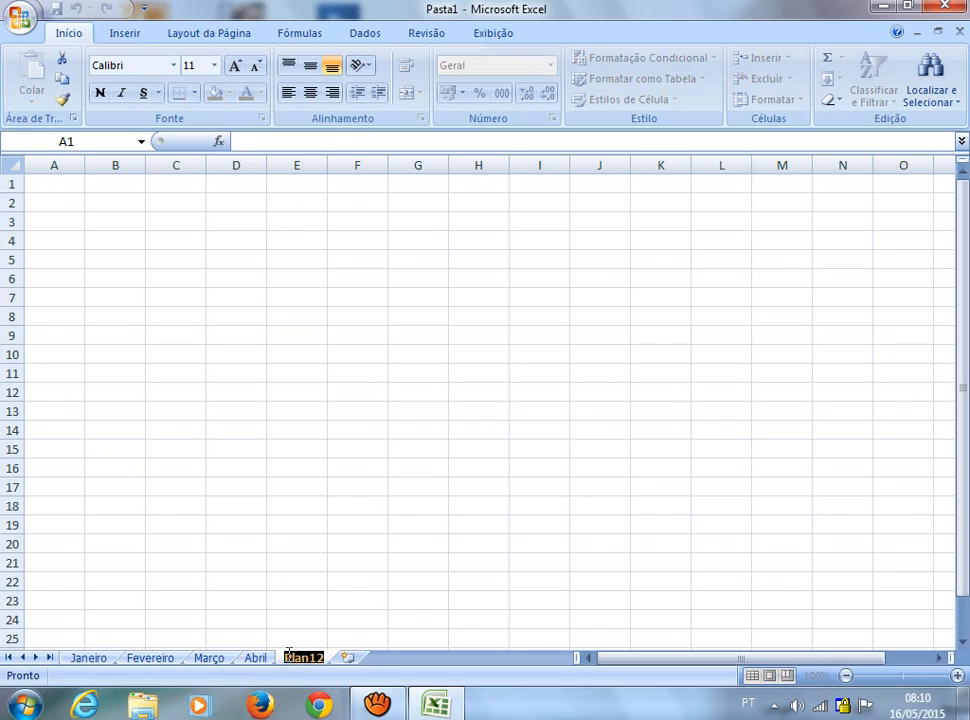
pyautogui.write('Maio')
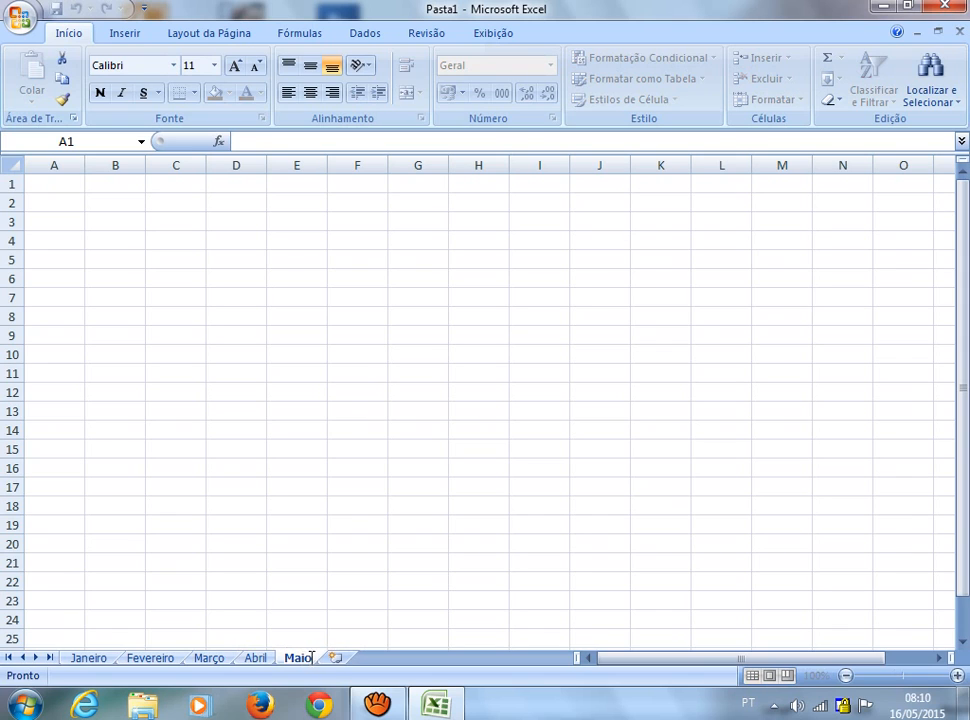
# - Add another worksheet after Maio and name it Junho
pyautogui.click(331, 658)
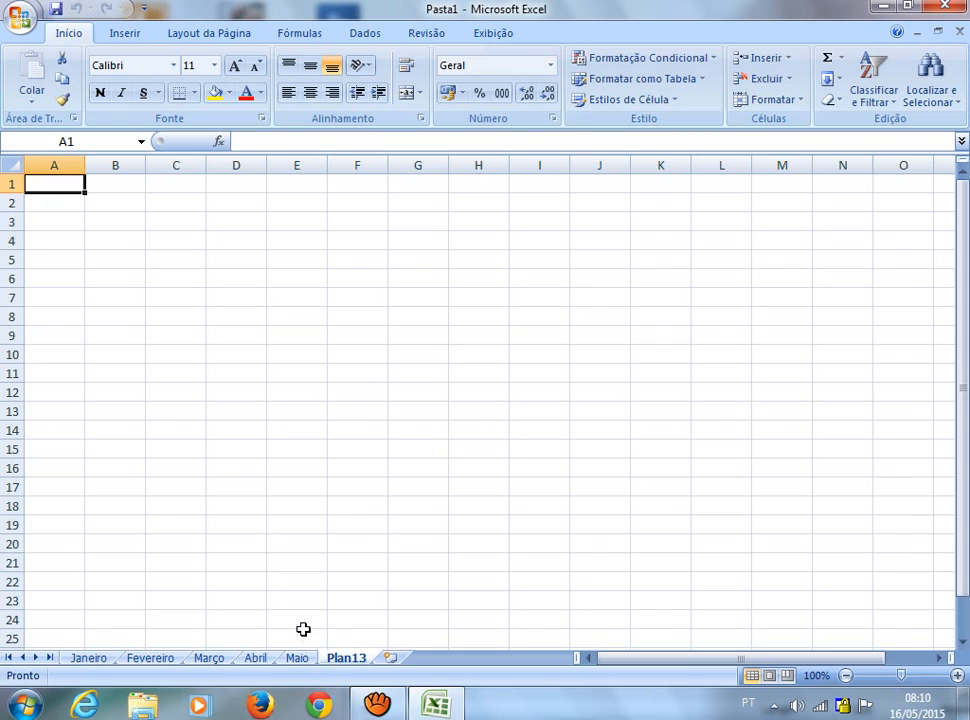
pyautogui.doubleClick(342, 658)
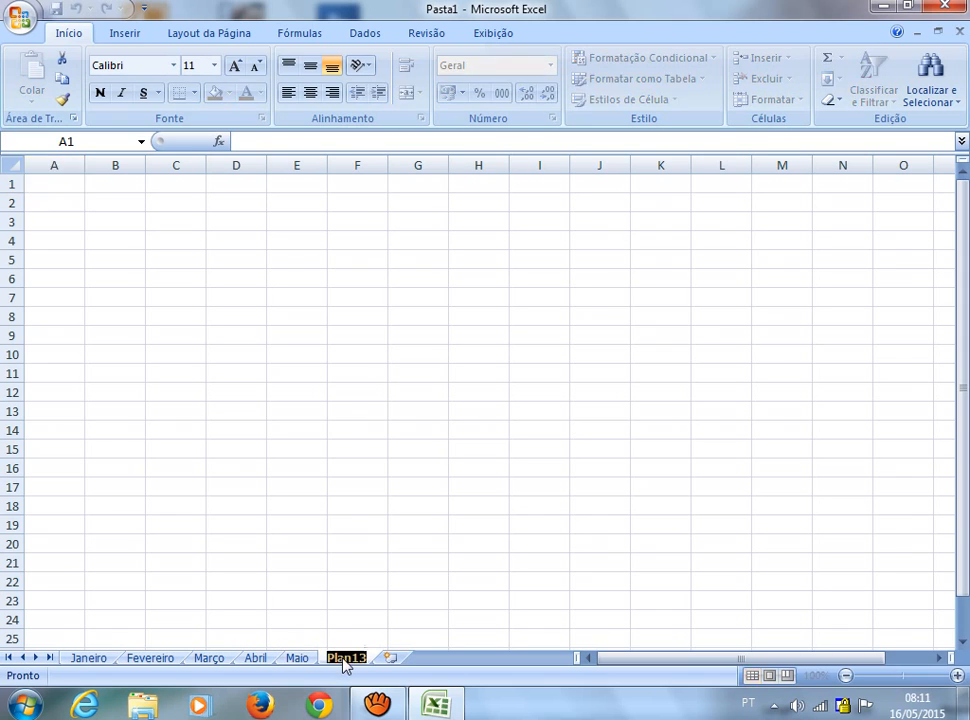
pyautogui.write('Junho')
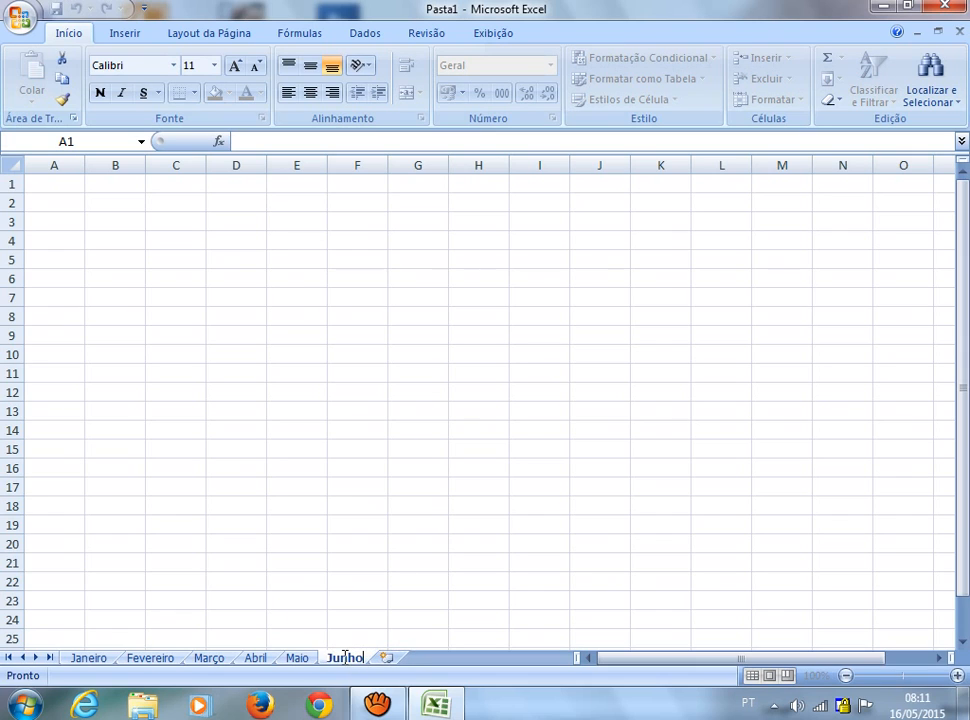
pyautogui.press('Return')
pyautogui.click(349, 558)
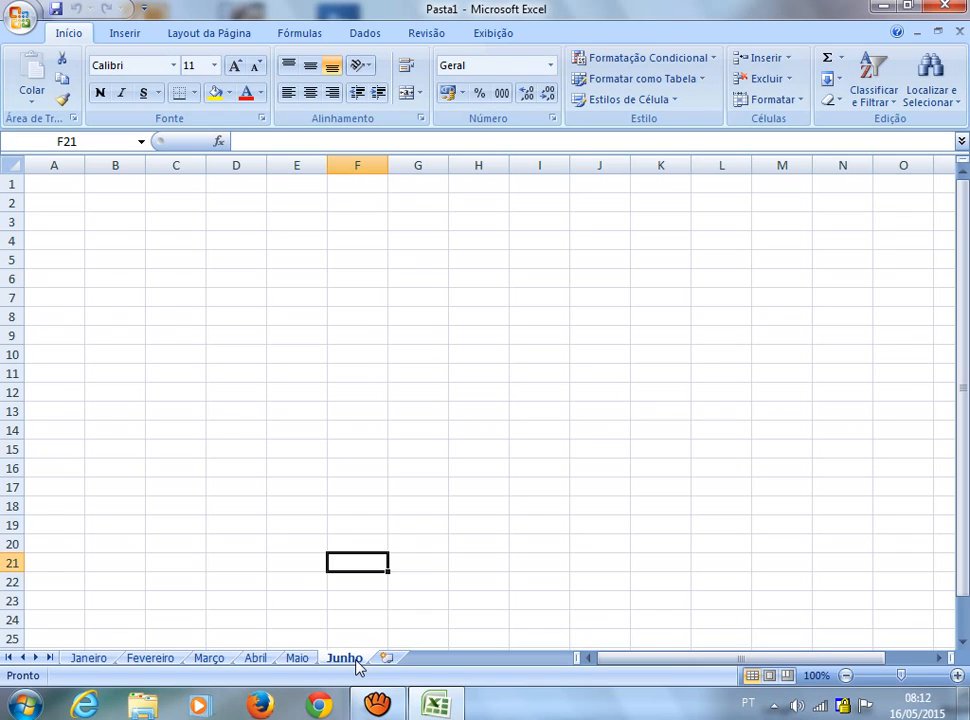
# - Move the Junho worksheet to the front of the workbook and place Maio directly after it
pyautogui.moveTo(354, 665); pyautogui.dragTo(350, 662)
pyautogui.moveTo(350, 662); pyautogui.dragTo(110, 653)
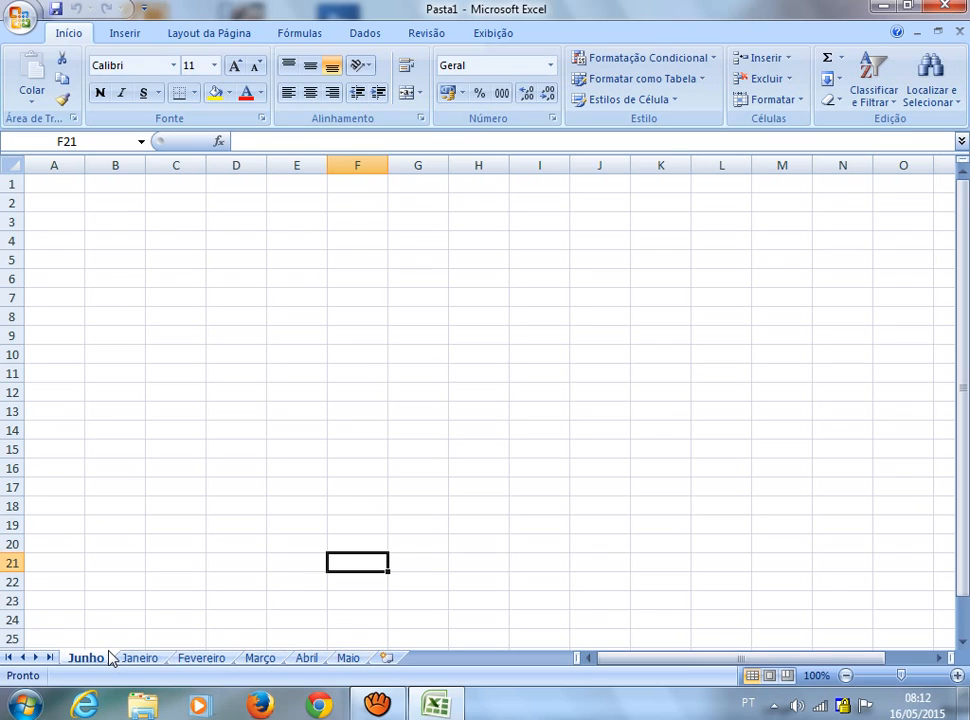
pyautogui.moveTo(348, 659); pyautogui.dragTo(151, 668)
# - Move the worksheets Abril, Março and Fevereiro, in that order, between Maio and Janeiro
pyautogui.click(350, 663)
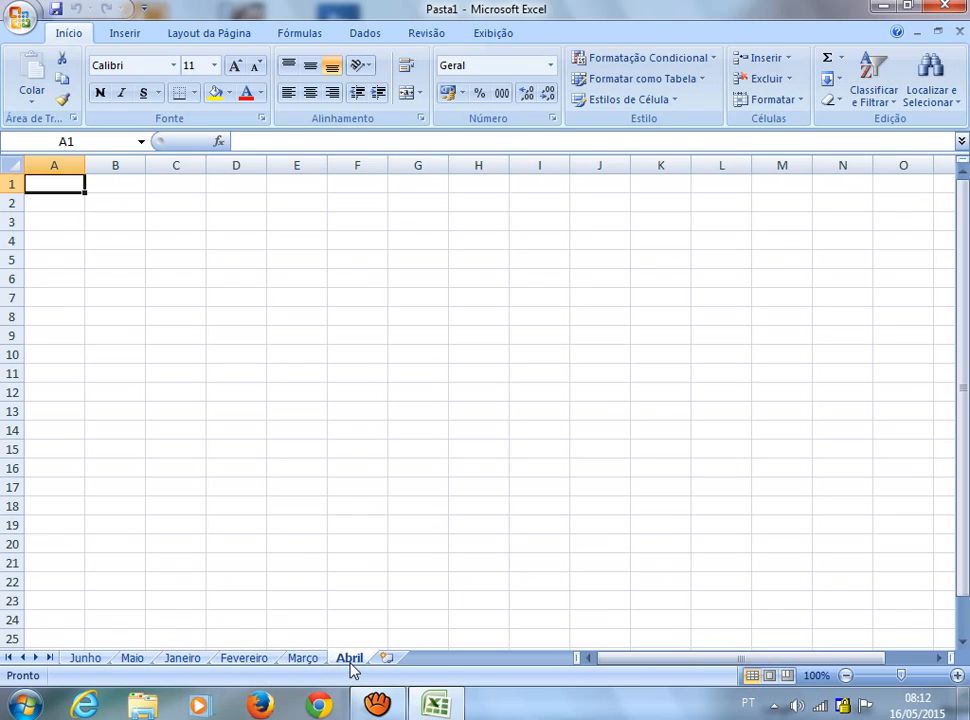
pyautogui.moveTo(350, 663); pyautogui.dragTo(216, 665)
pyautogui.moveTo(215, 667); pyautogui.dragTo(201, 665)
pyautogui.click(326, 660)
pyautogui.moveTo(322, 662); pyautogui.dragTo(240, 664)
pyautogui.click(342, 665)
pyautogui.moveTo(342, 665); pyautogui.dragTo(271, 664)
pyautogui.click(306, 570)
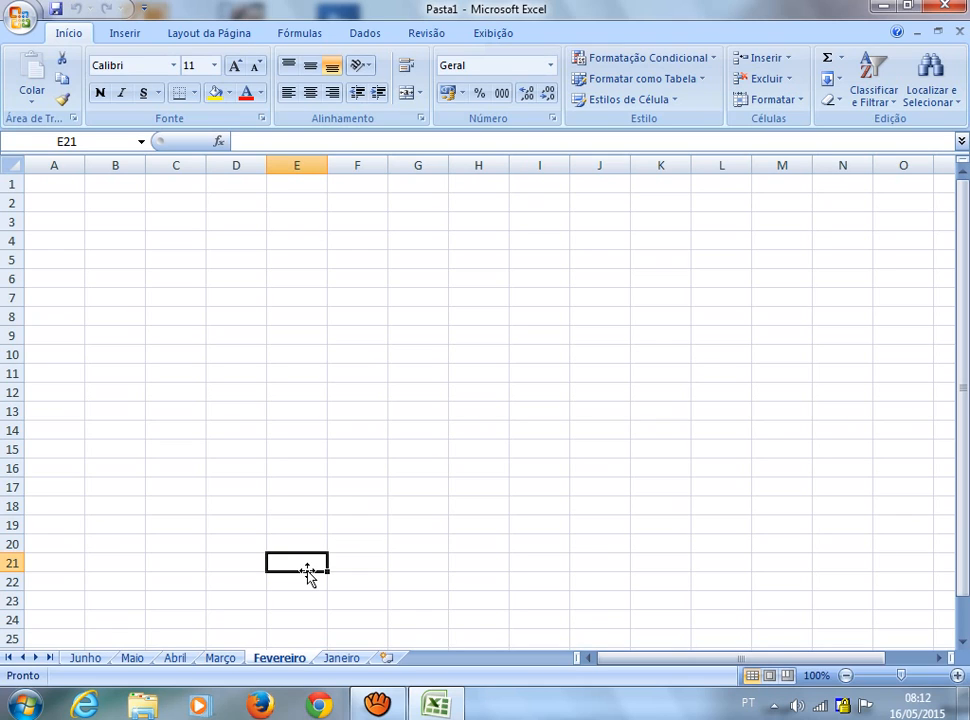
pyautogui.click(392, 580)
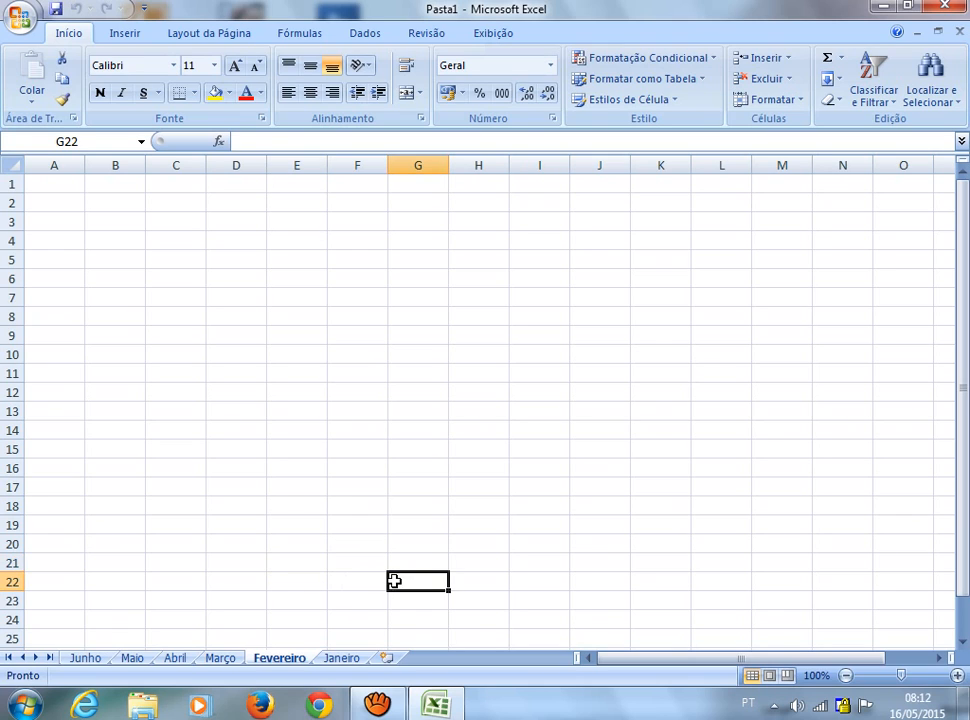
# - View each worksheet from Janeiro back to Junho and forward again, ending on cell F22 of Janeiro
pyautogui.click(344, 659)
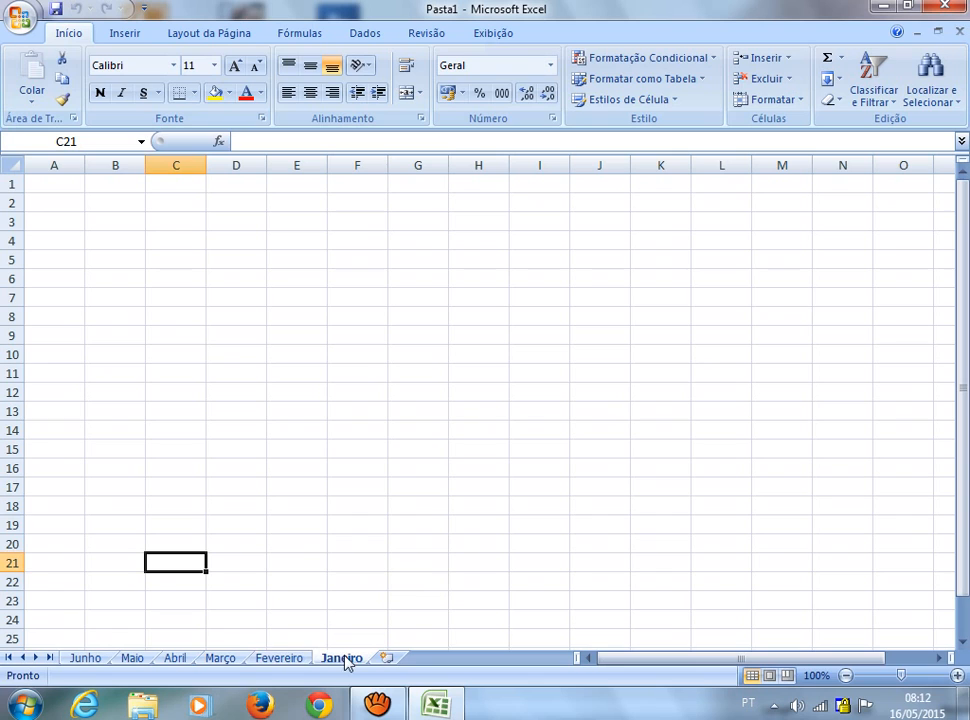
pyautogui.click(262, 658)
pyautogui.click(236, 660)
pyautogui.click(183, 664)
pyautogui.click(130, 664)
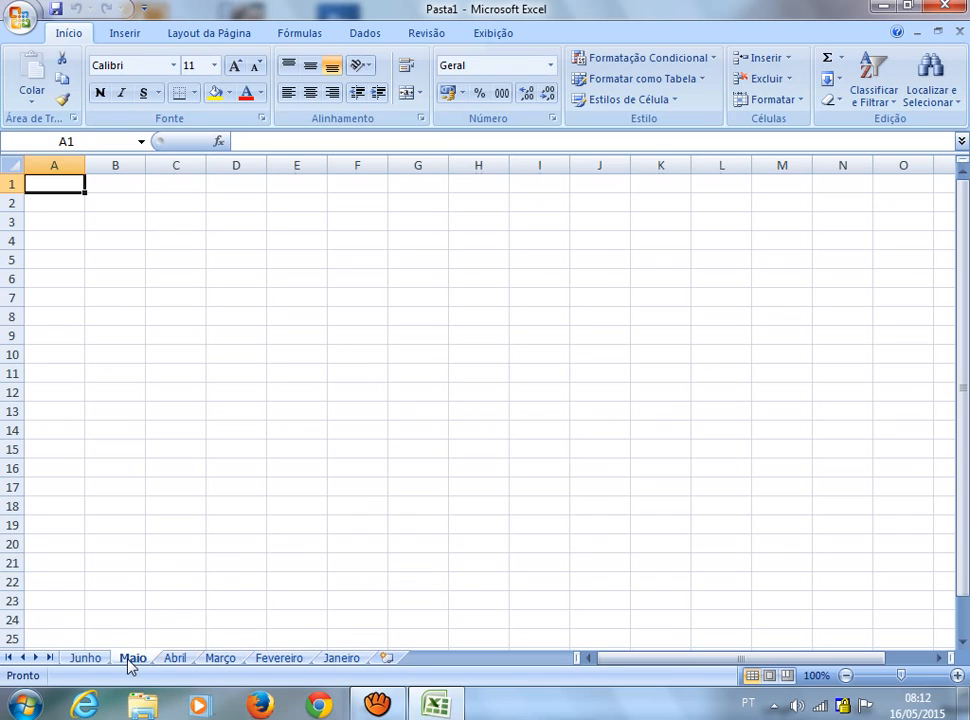
pyautogui.click(93, 664)
pyautogui.click(138, 664)
pyautogui.click(172, 664)
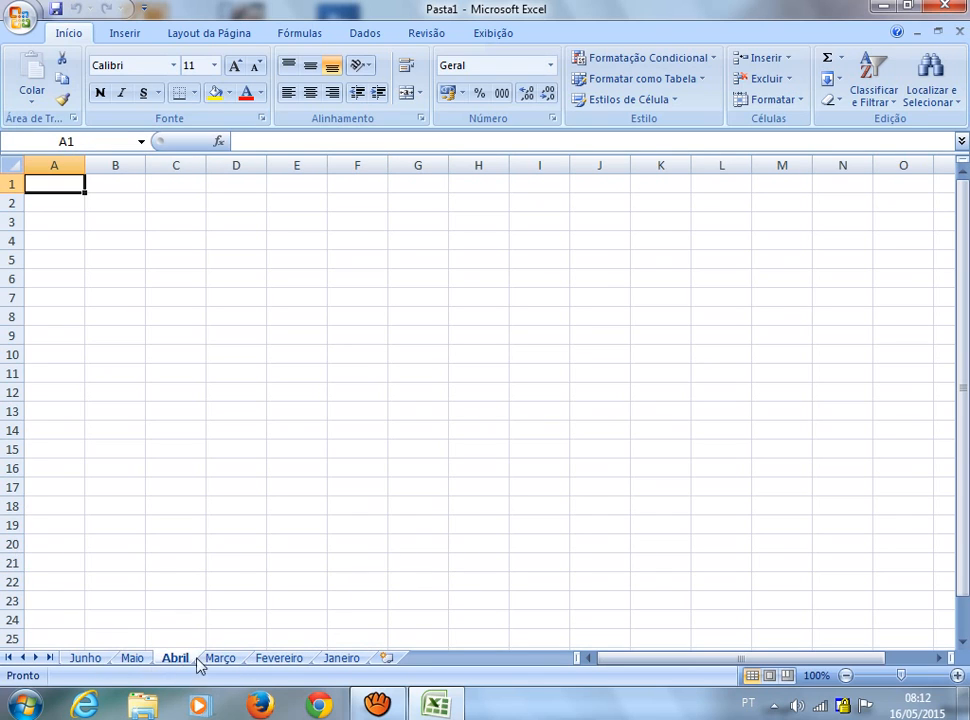
pyautogui.click(222, 664)
pyautogui.click(280, 665)
pyautogui.click(330, 662)
pyautogui.click(330, 588)
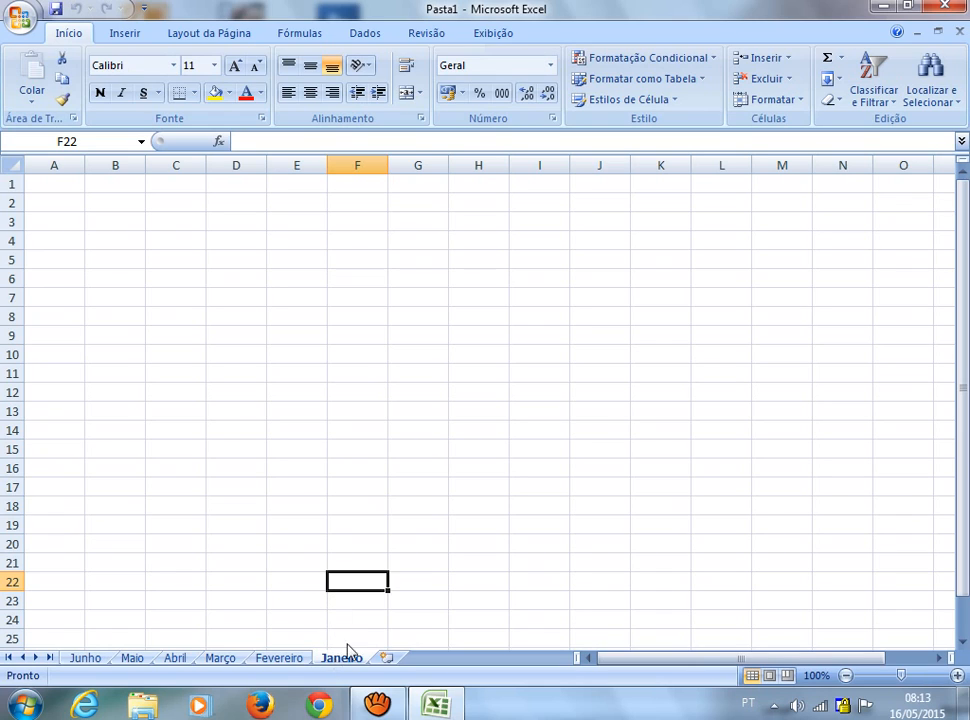
# - Select the worksheets Junho, Maio and Abril together as a group
pyautogui.click(79, 660)
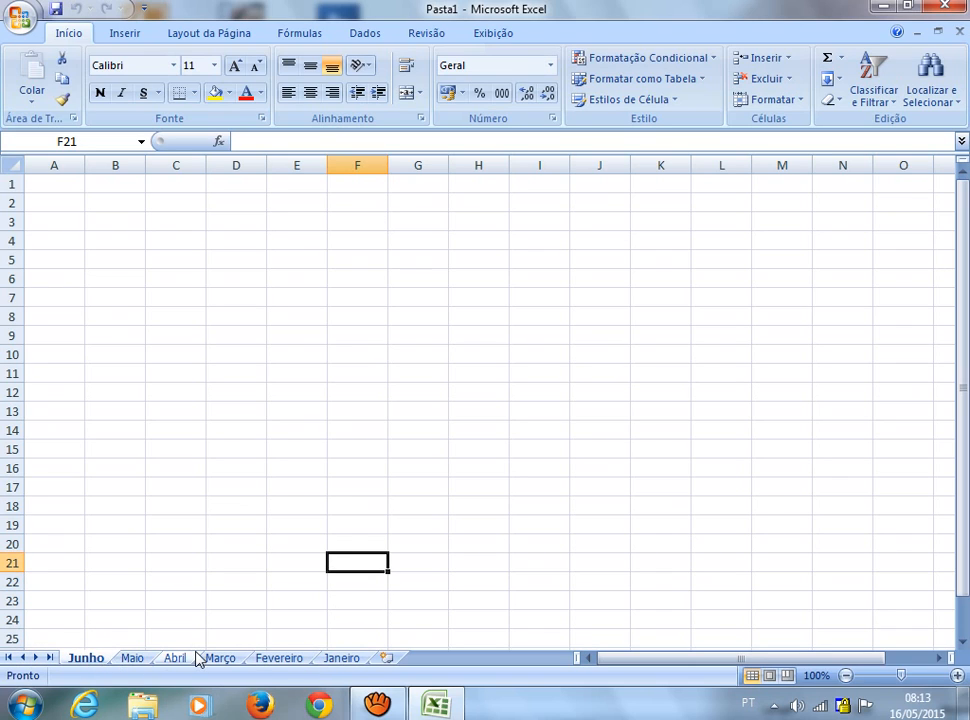
pyautogui.keyDown('ctrl'); pyautogui.click(130, 660); pyautogui.keyUp('ctrl')
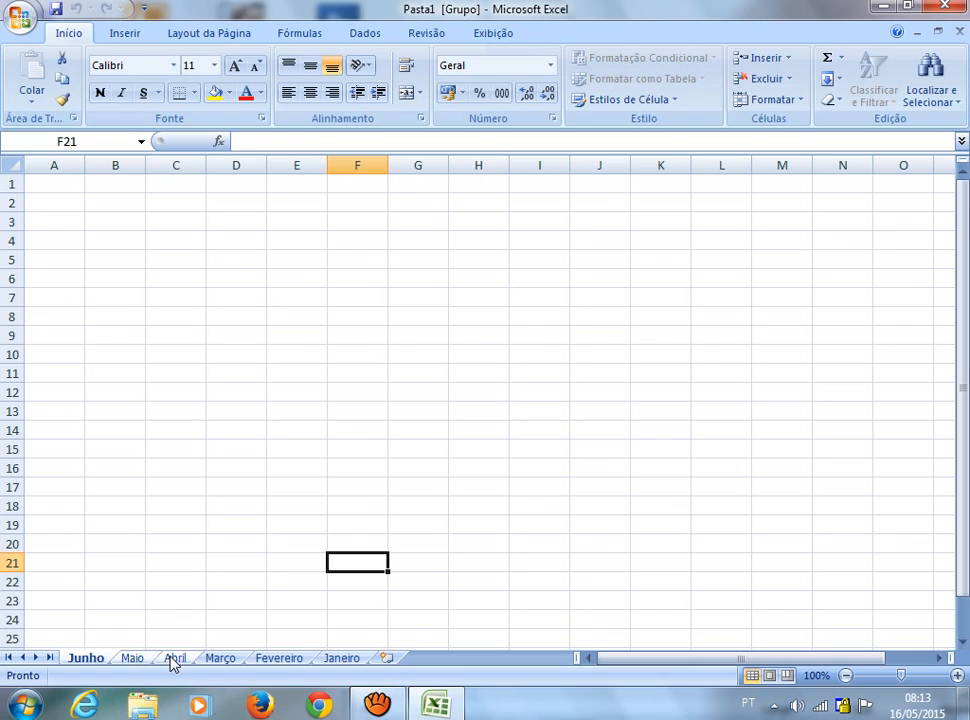
pyautogui.click(168, 622)
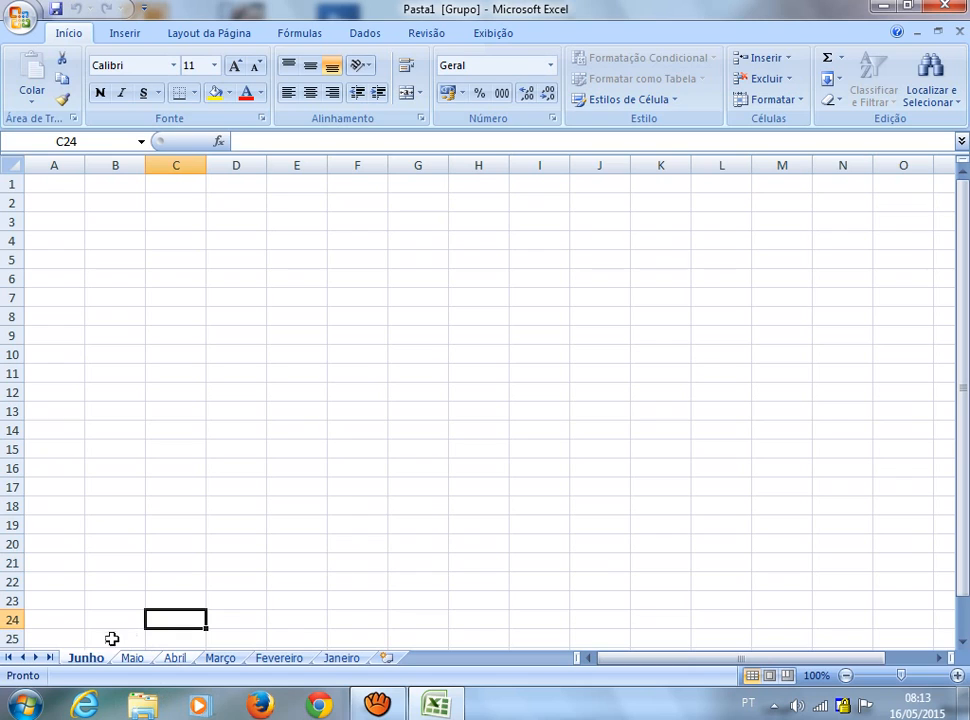
pyautogui.keyDown('ctrl'); pyautogui.click(174, 659); pyautogui.keyUp('ctrl')
pyautogui.keyDown('ctrl'); pyautogui.click(134, 659); pyautogui.keyUp('ctrl')
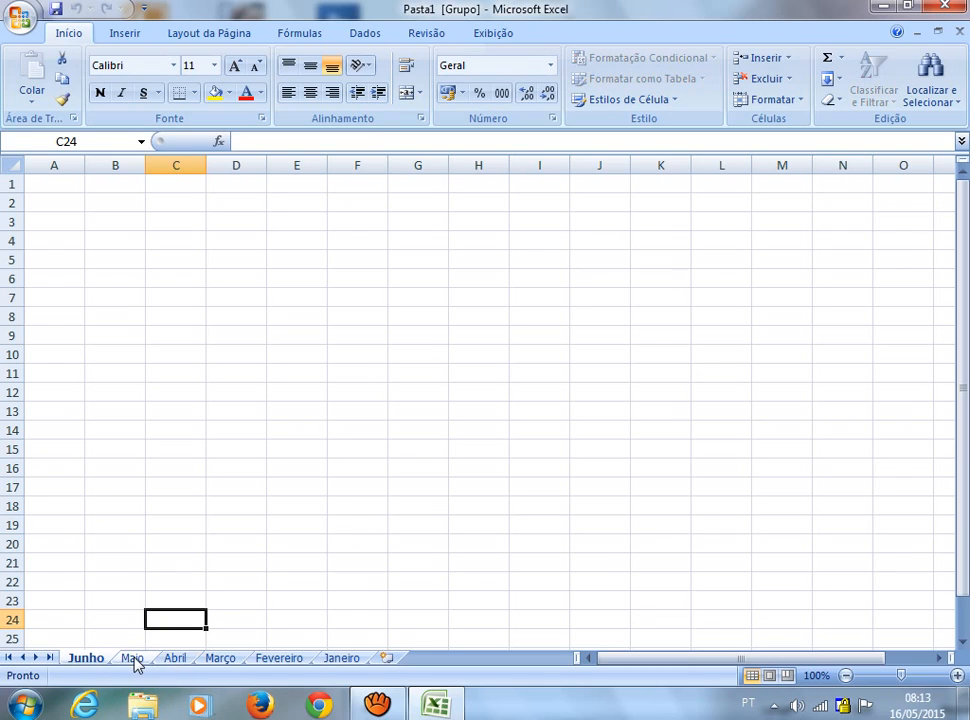
pyautogui.click(174, 606)
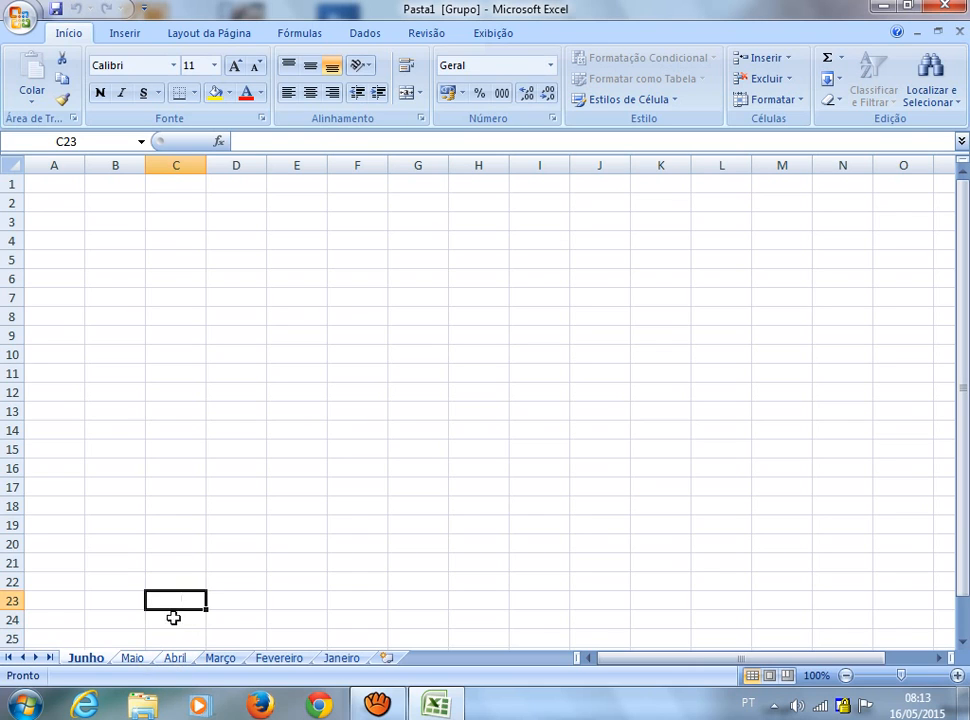
pyautogui.rightClick(157, 662)
pyautogui.click(117, 619)
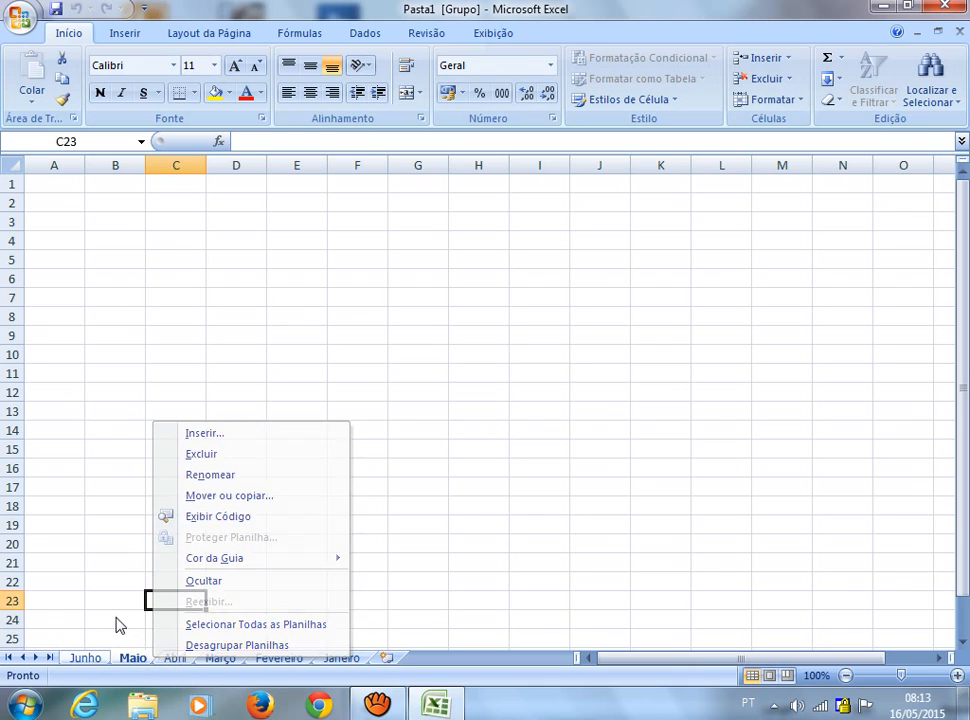
pyautogui.click(97, 662)
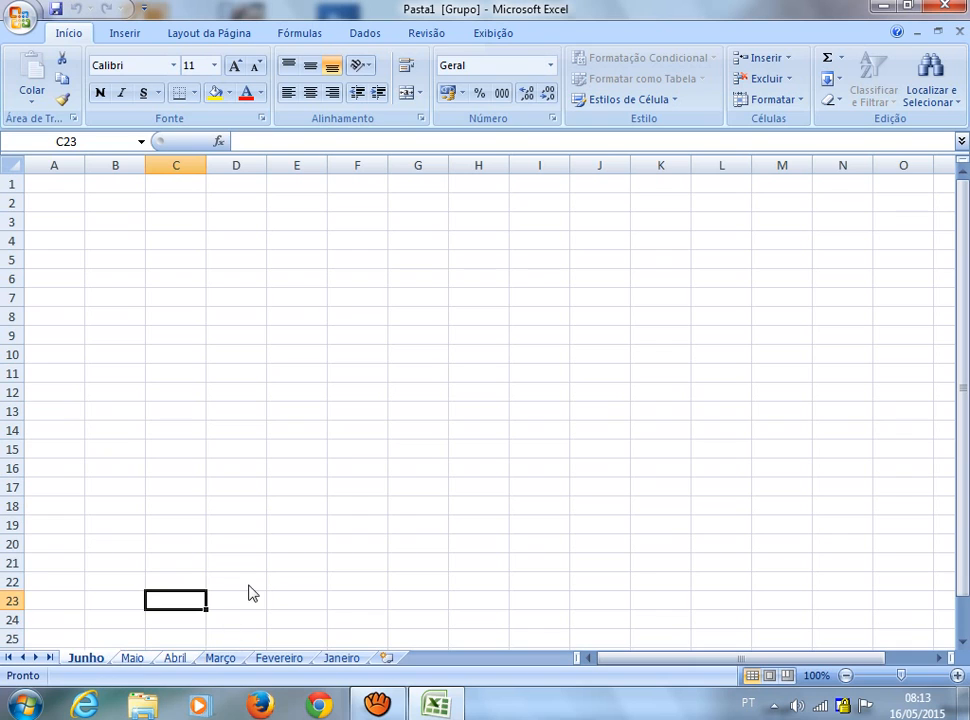
# - Ungroup the worksheets and return to the Junho worksheet
pyautogui.rightClick(180, 665)
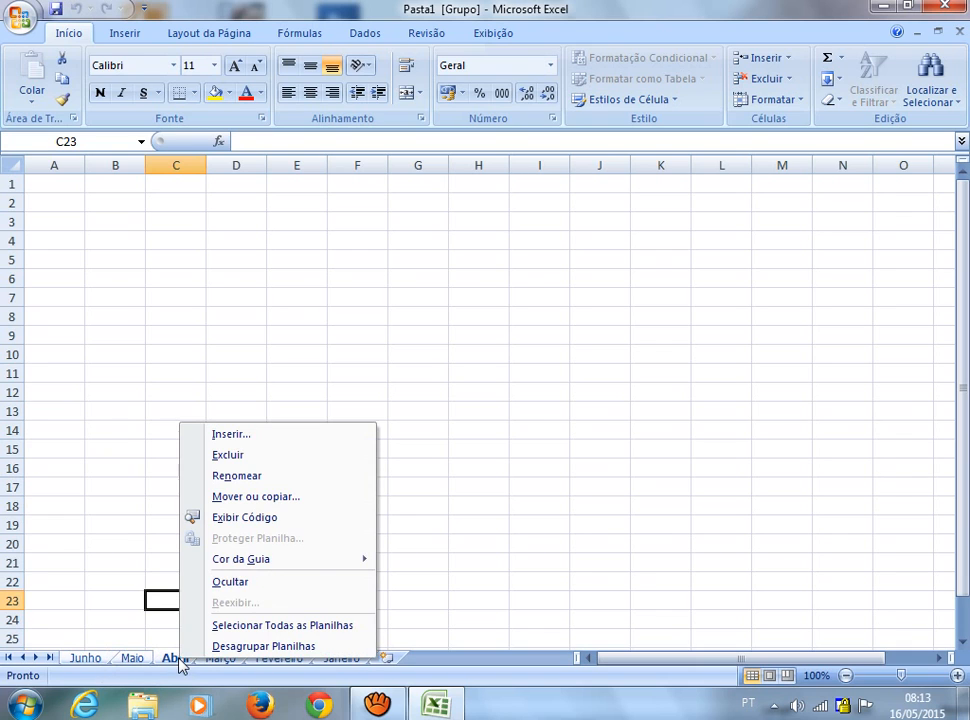
pyautogui.click(185, 643)
pyautogui.click(84, 662)
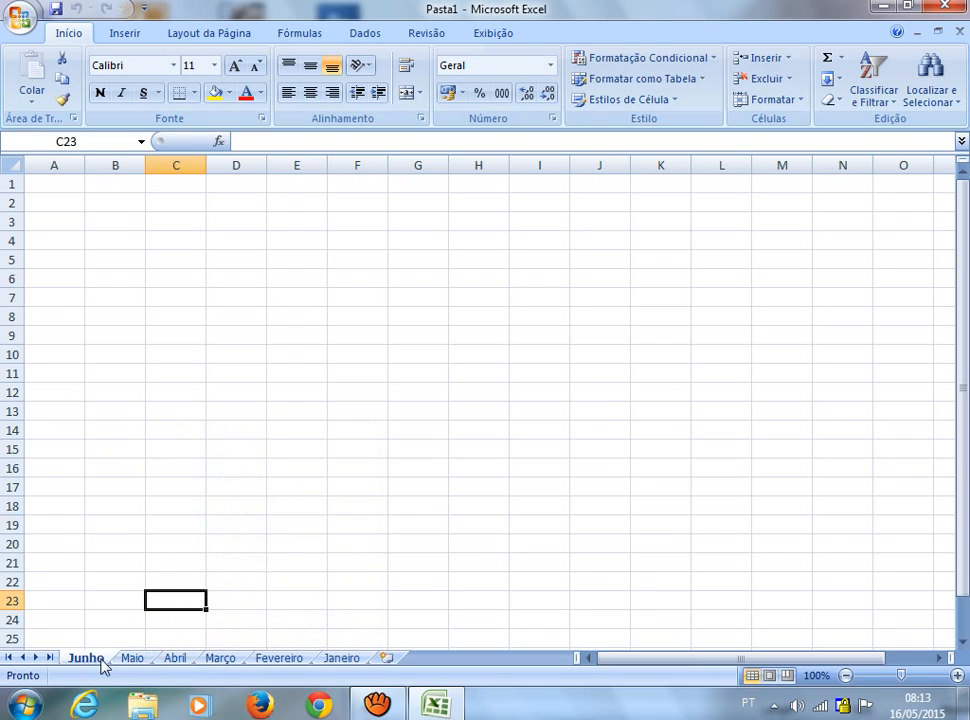
# - Group the worksheets Junho, Maio and Abril again, and ungroup them from the Abril worksheet
pyautogui.keyDown('ctrl'); pyautogui.click(134, 662); pyautogui.keyUp('ctrl')
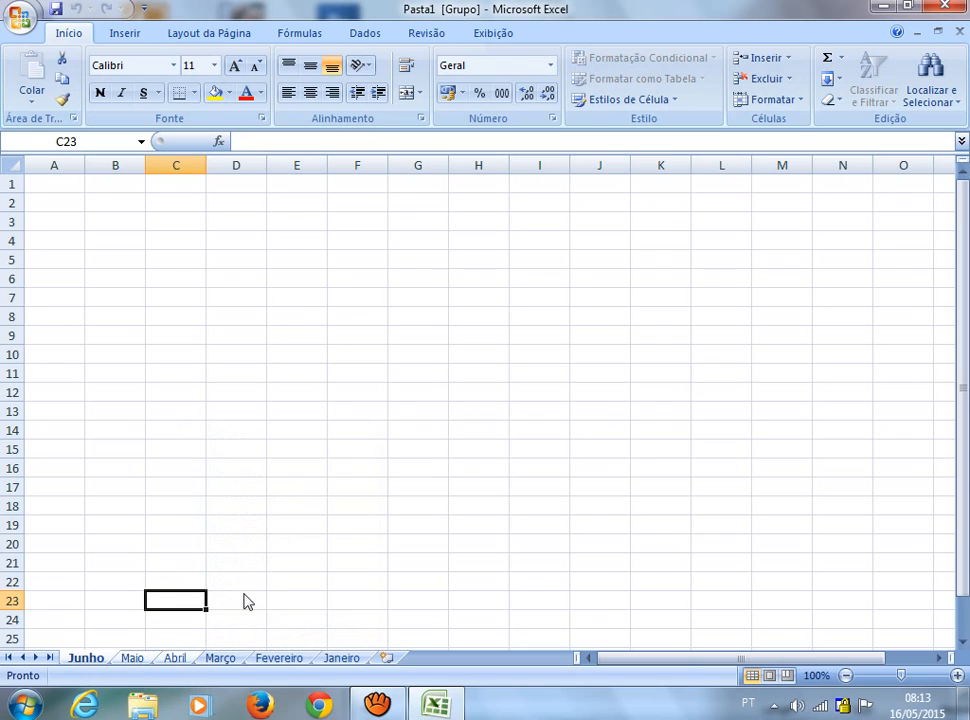
pyautogui.rightClick(147, 665)
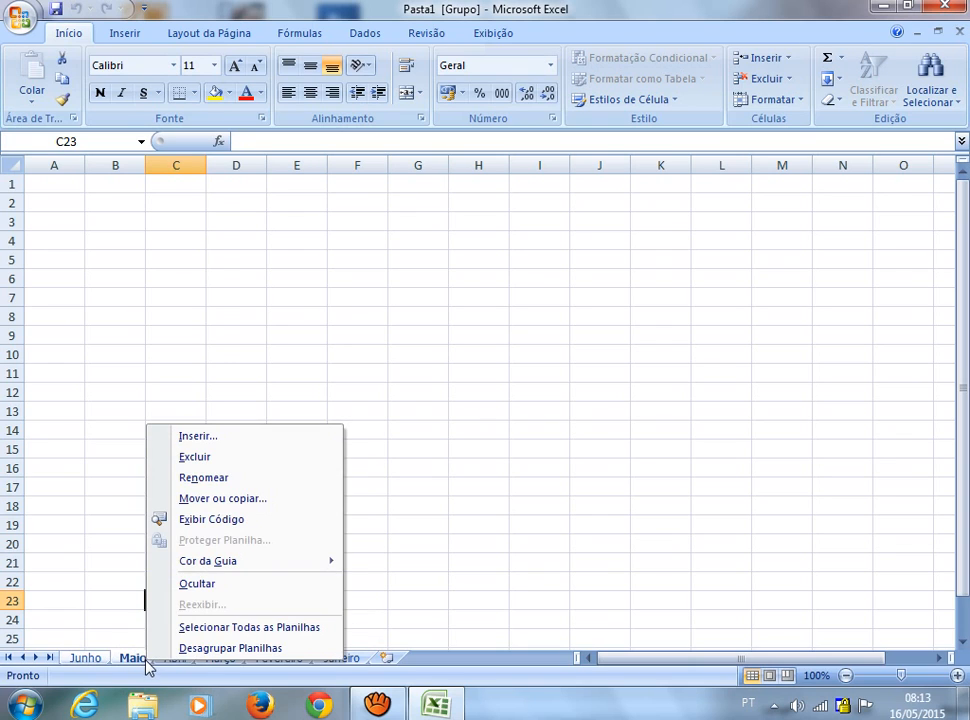
pyautogui.click(95, 631)
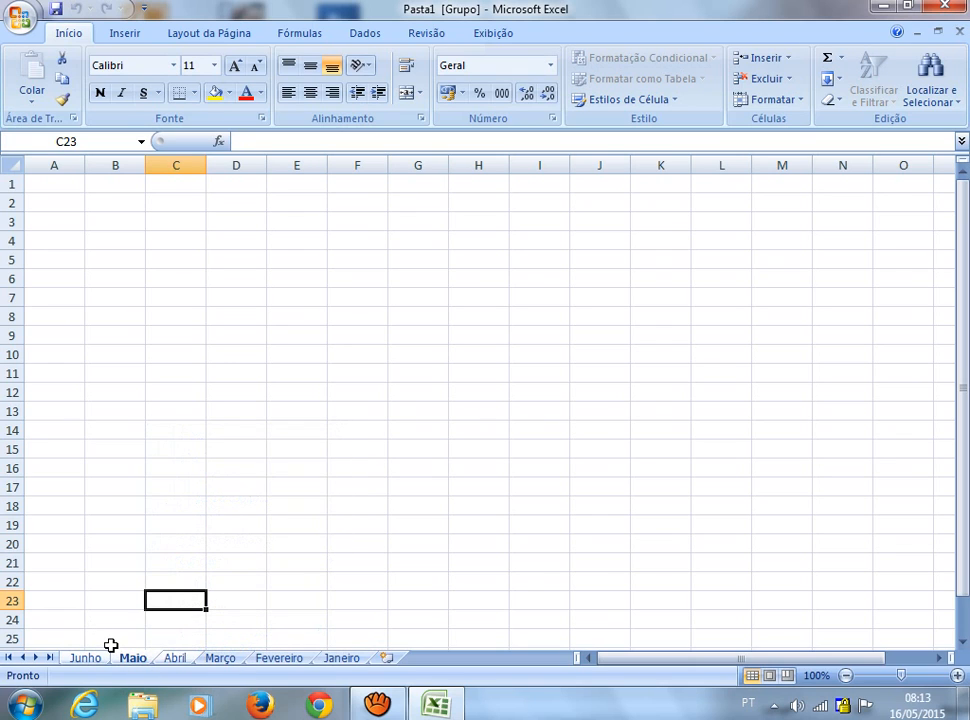
pyautogui.click(285, 583)
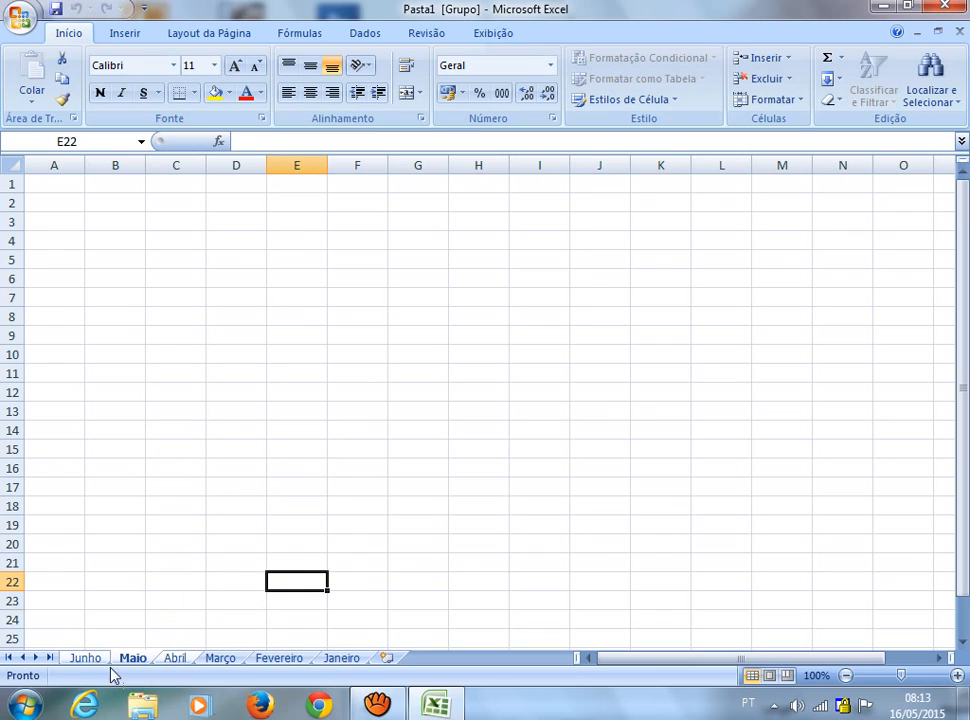
pyautogui.rightClick(173, 662)
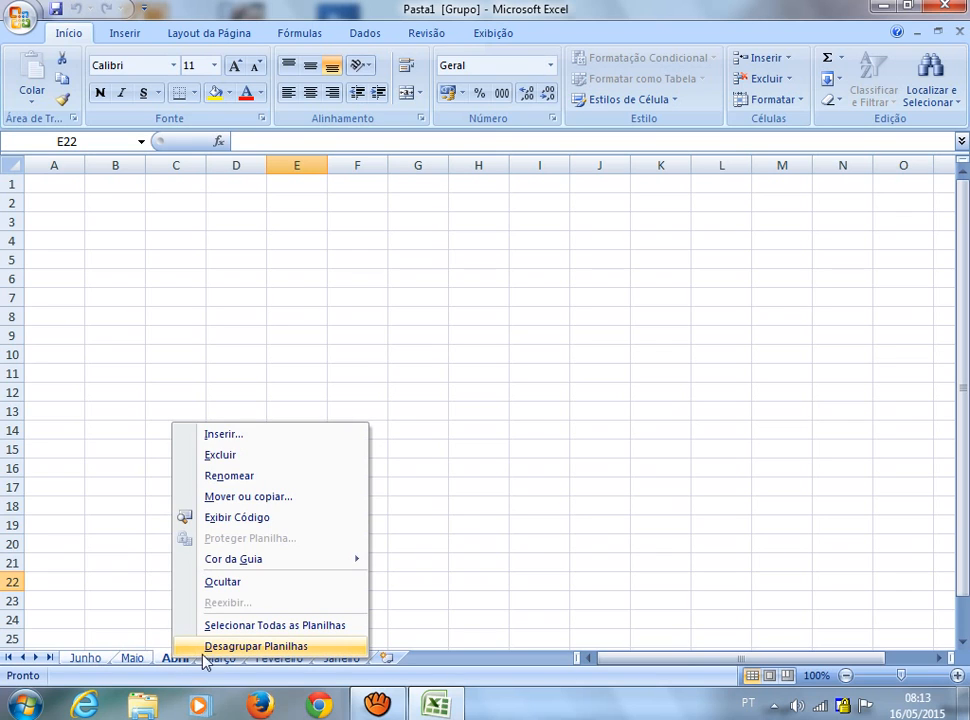
pyautogui.click(214, 647)
pyautogui.click(181, 618)
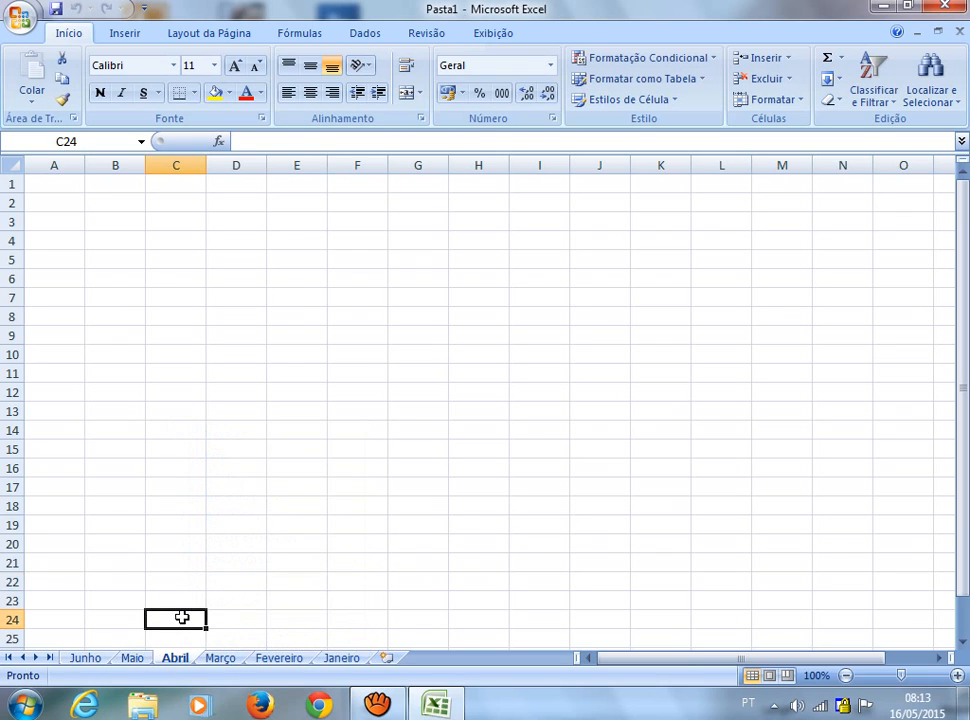
# - Group the worksheets Junho, Maio and Abril and delete all three at once
pyautogui.click(85, 658)
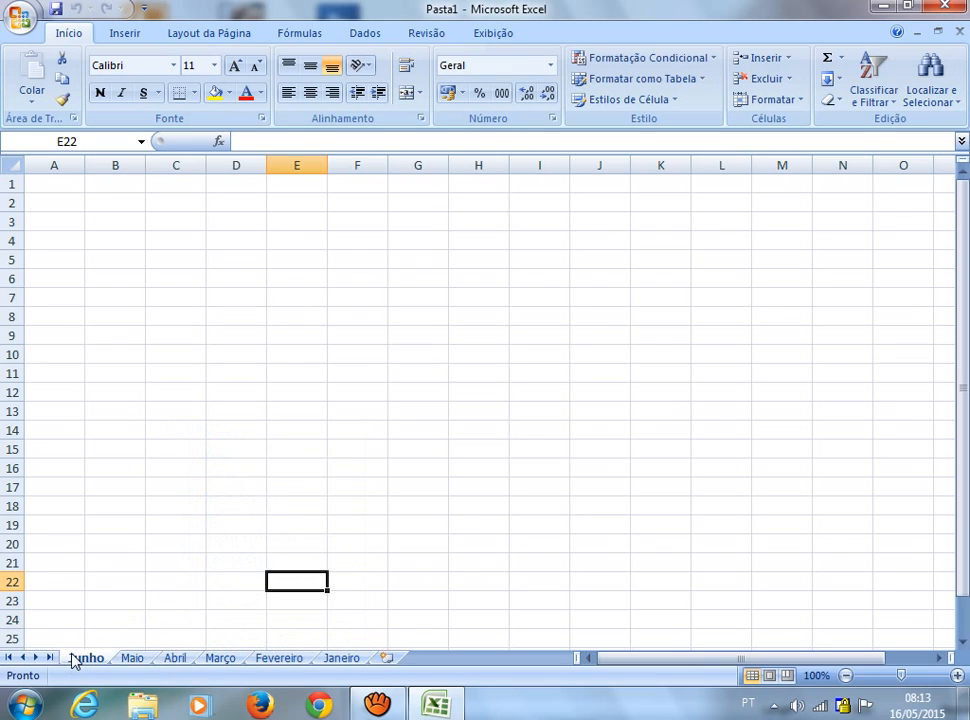
pyautogui.keyDown('ctrl'); pyautogui.click(132, 660); pyautogui.keyUp('ctrl')
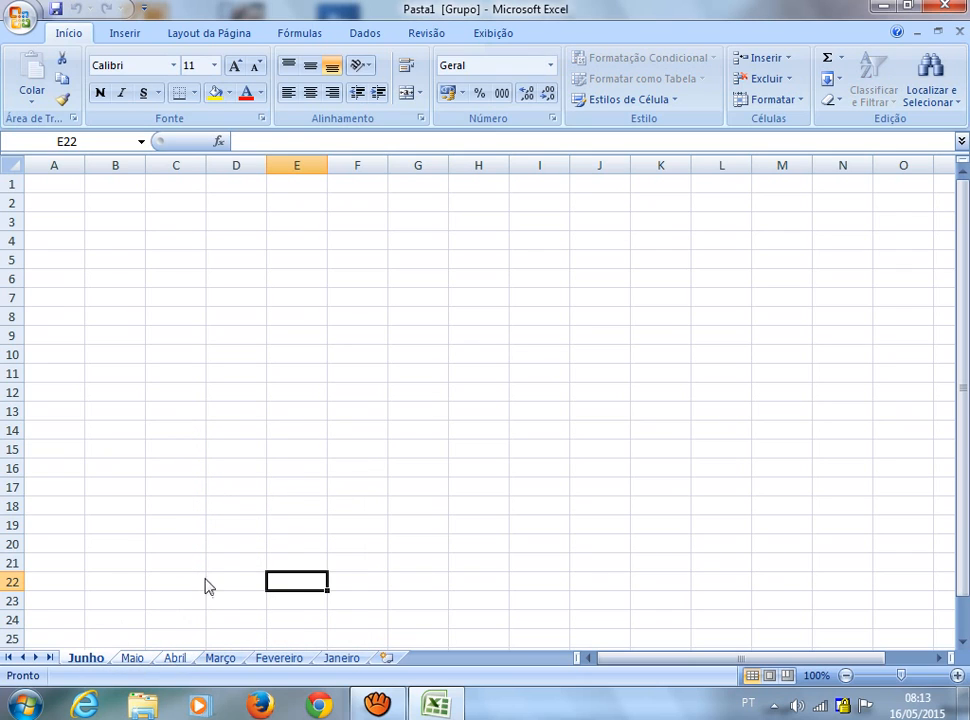
pyautogui.rightClick(174, 660)
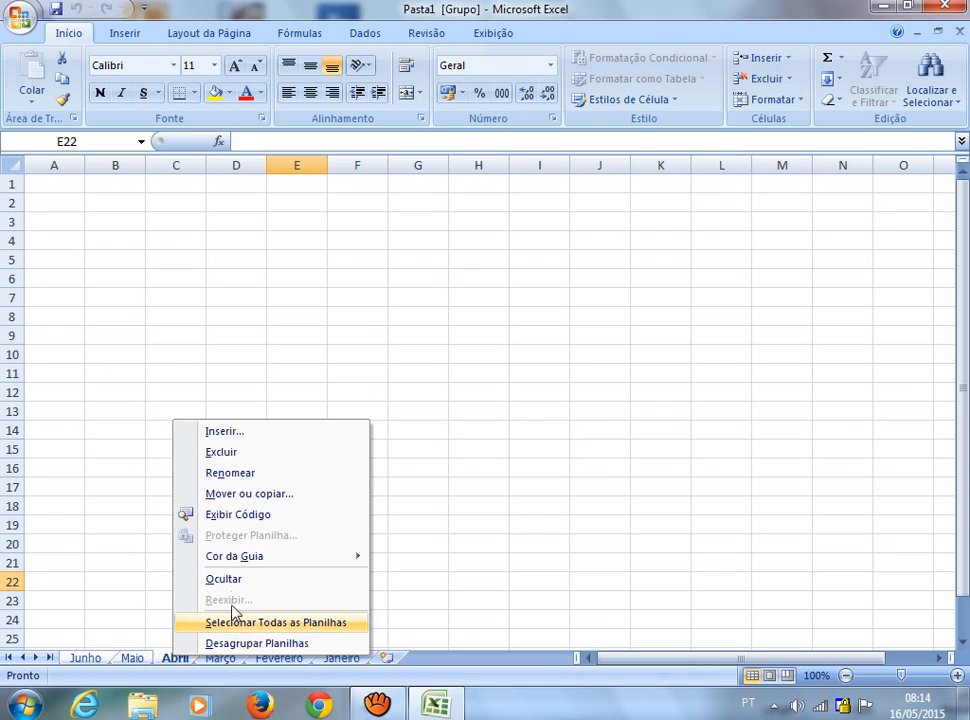
pyautogui.click(234, 456)
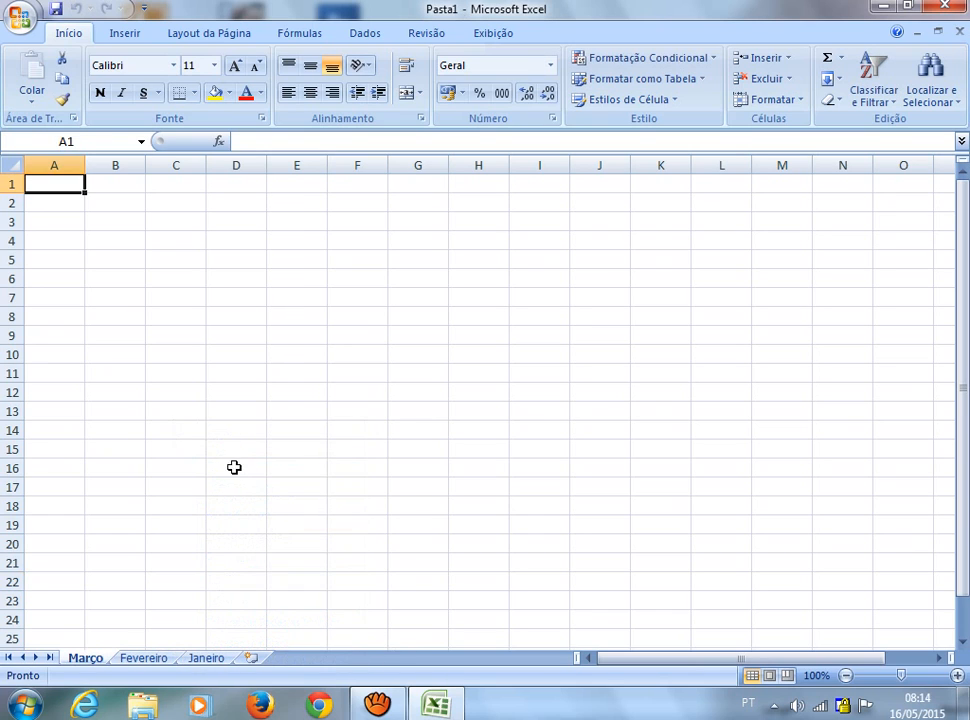
# - Move the Janeiro worksheet to the front of the workbook and place Fevereiro directly after it, before Março
pyautogui.click(236, 487)
pyautogui.moveTo(206, 657); pyautogui.dragTo(95, 636)
pyautogui.moveTo(180, 659); pyautogui.dragTo(143, 615)
pyautogui.click(175, 584)
pyautogui.click(241, 539)
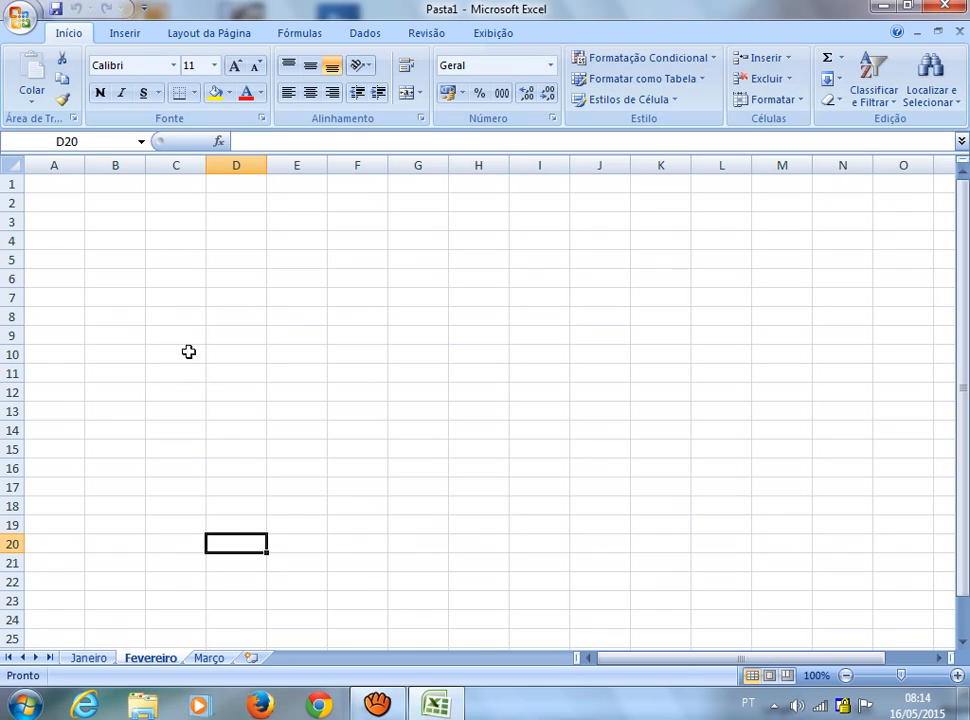
pyautogui.click(175, 310)
pyautogui.click(257, 466)
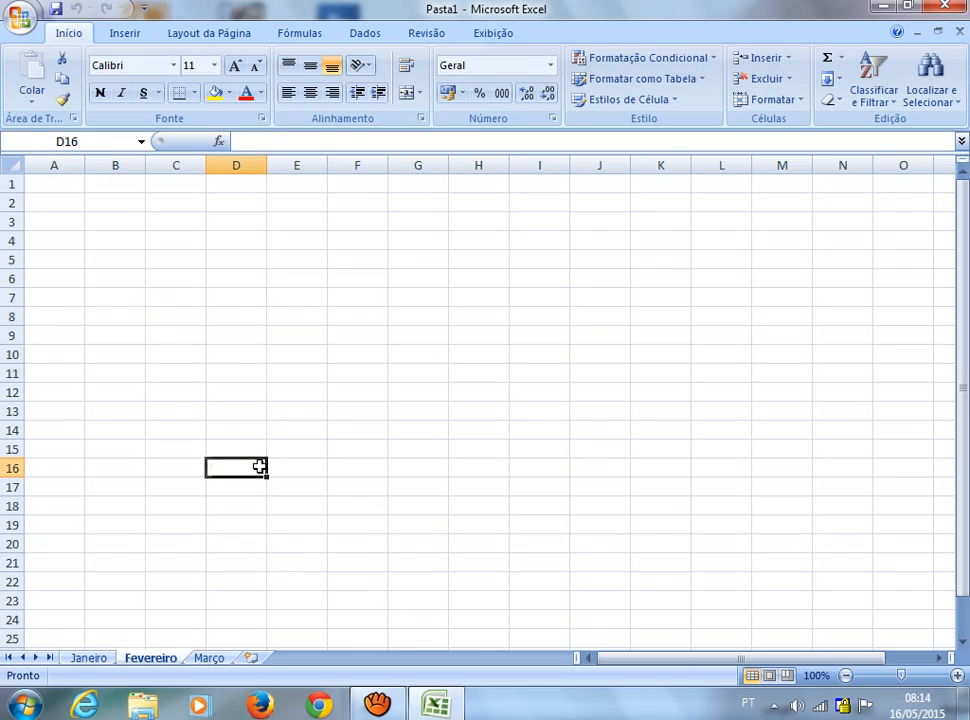
pyautogui.click(241, 429)
pyautogui.click(228, 409)
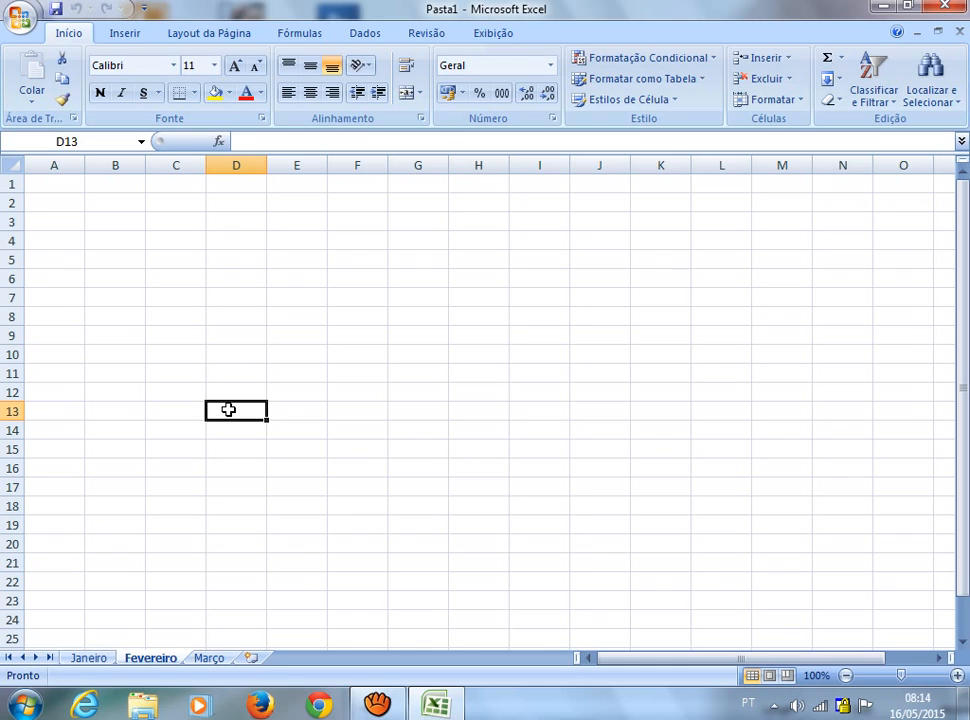
# - Group the worksheets Janeiro, Fevereiro and Março, and ungroup them from the Março worksheet
pyautogui.click(105, 657)
pyautogui.keyDown('ctrl'); pyautogui.click(140, 660); pyautogui.keyUp('ctrl')
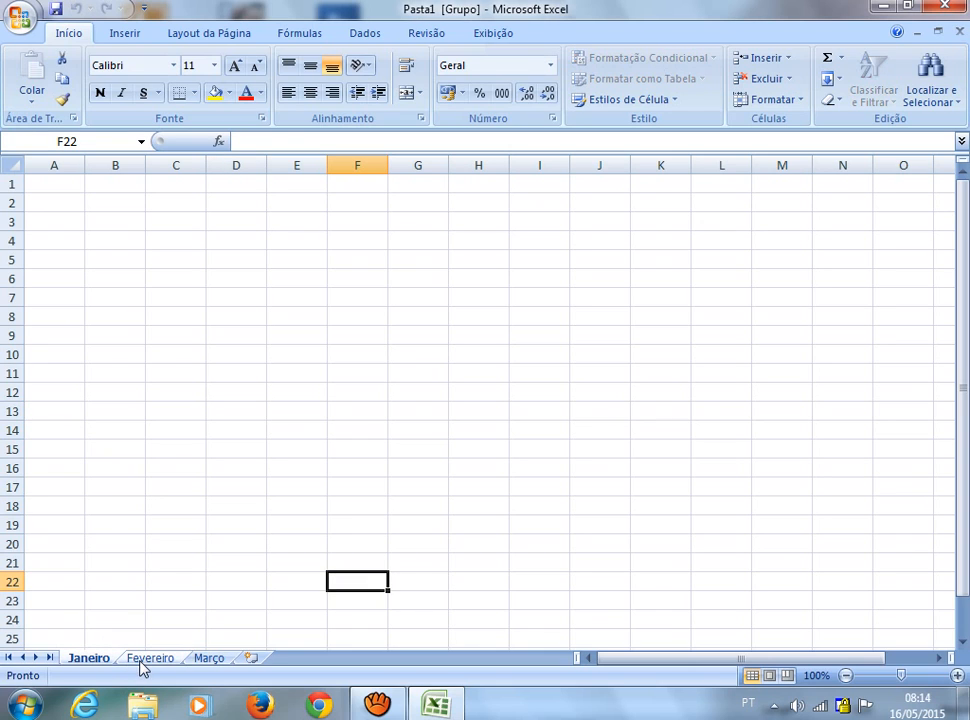
pyautogui.rightClick(208, 654)
pyautogui.click(240, 642)
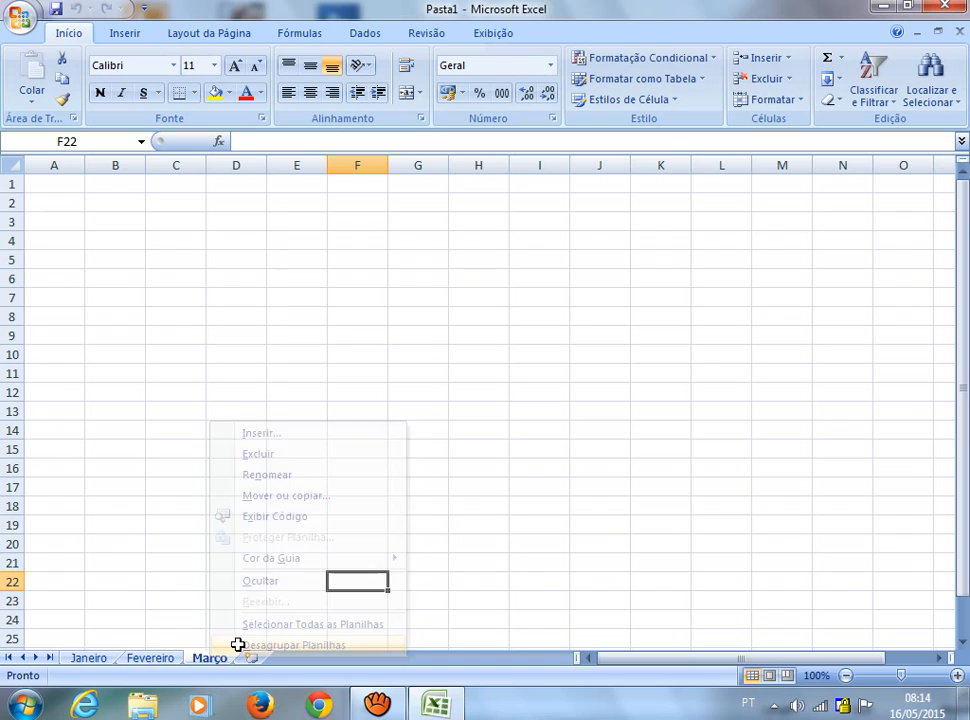
# - Apply the accounting number format to cells B2 through G2 on the Janeiro worksheet
pyautogui.click(100, 652)
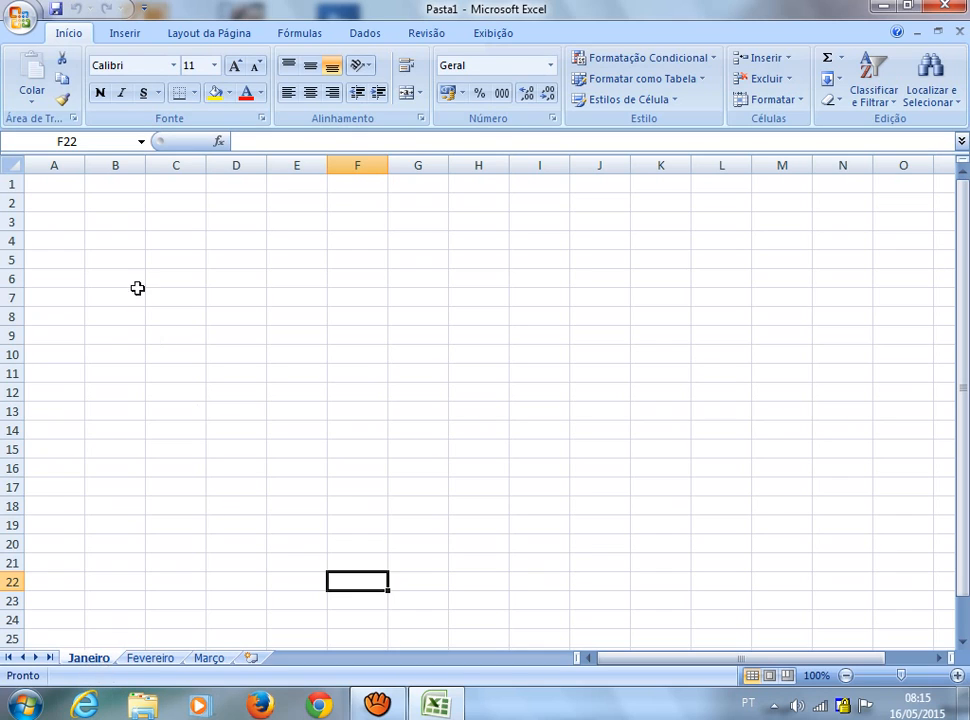
pyautogui.click(112, 203)
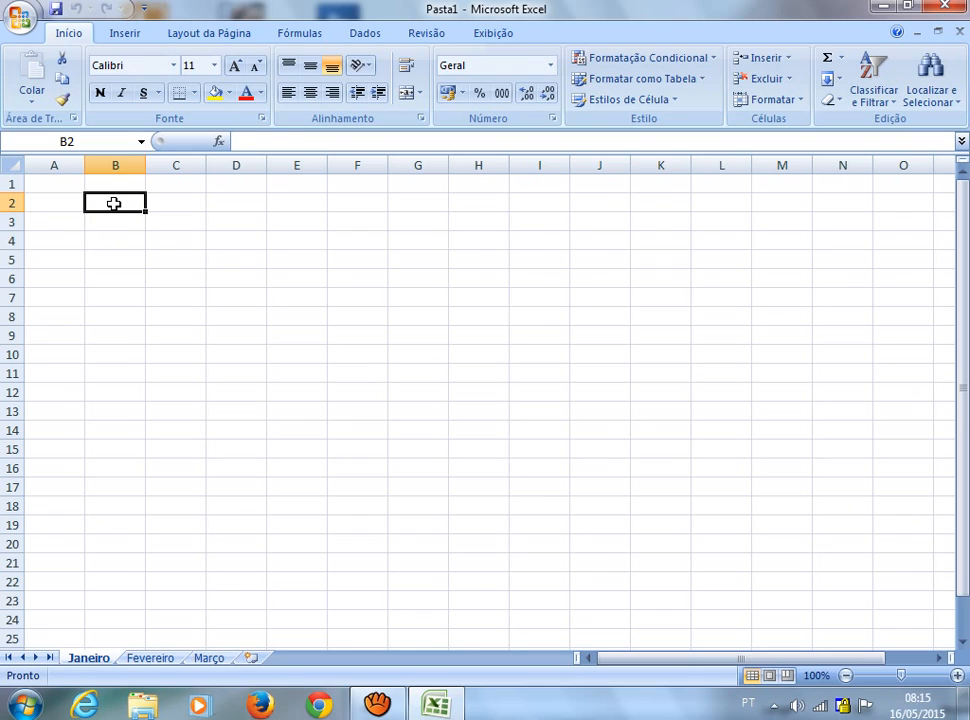
pyautogui.moveTo(117, 203); pyautogui.dragTo(403, 199)
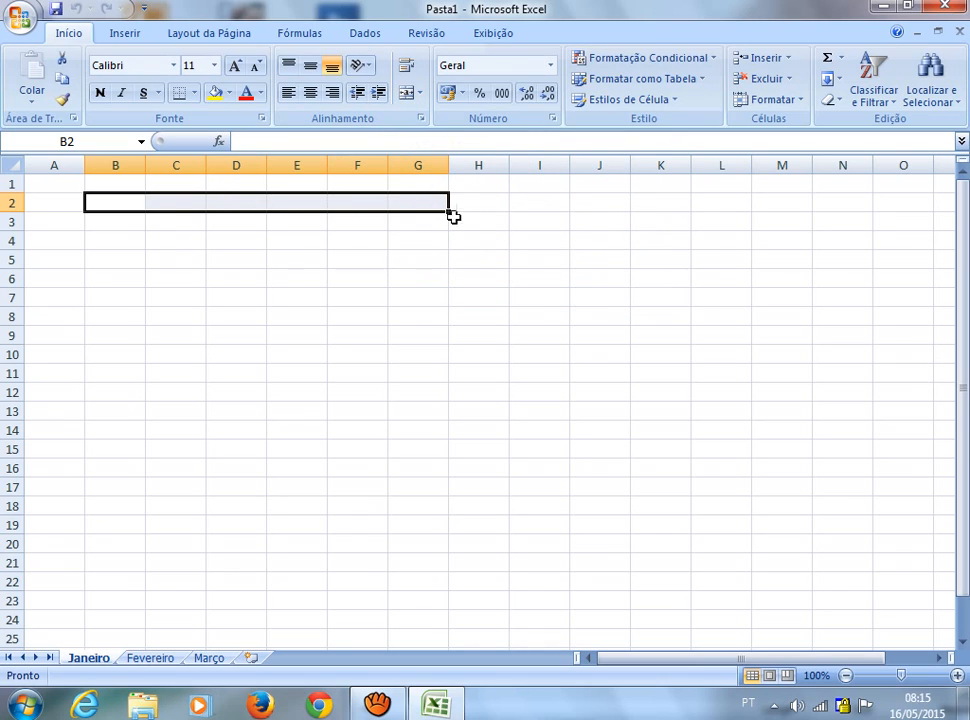
pyautogui.click(449, 93)
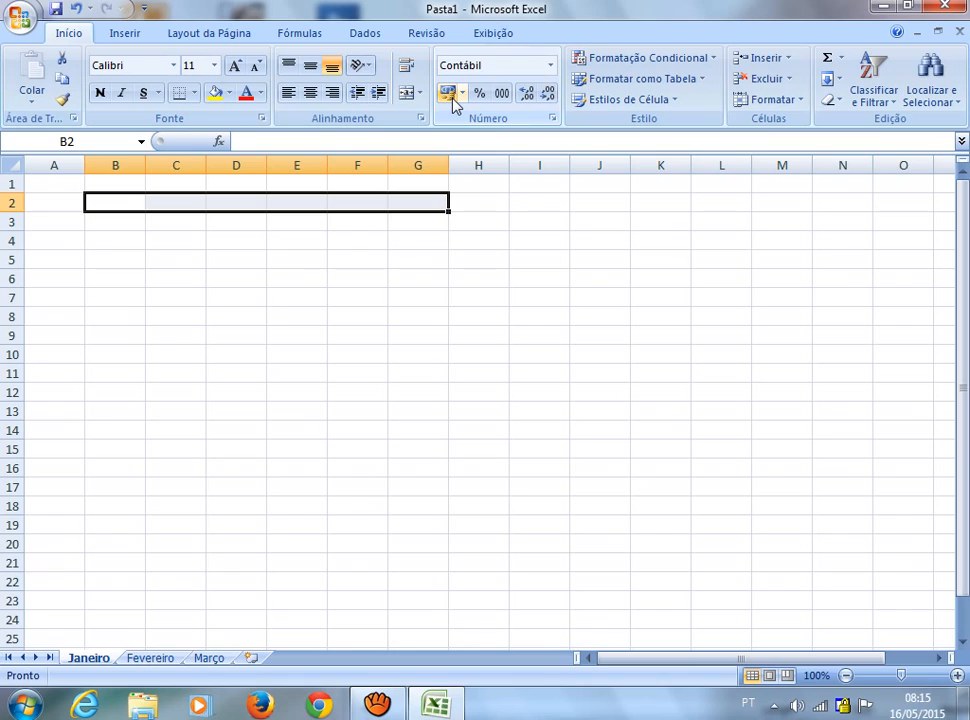
# - Merge and center cells B2 through G2, and split the merged cell back into separate cells
pyautogui.click(407, 95)
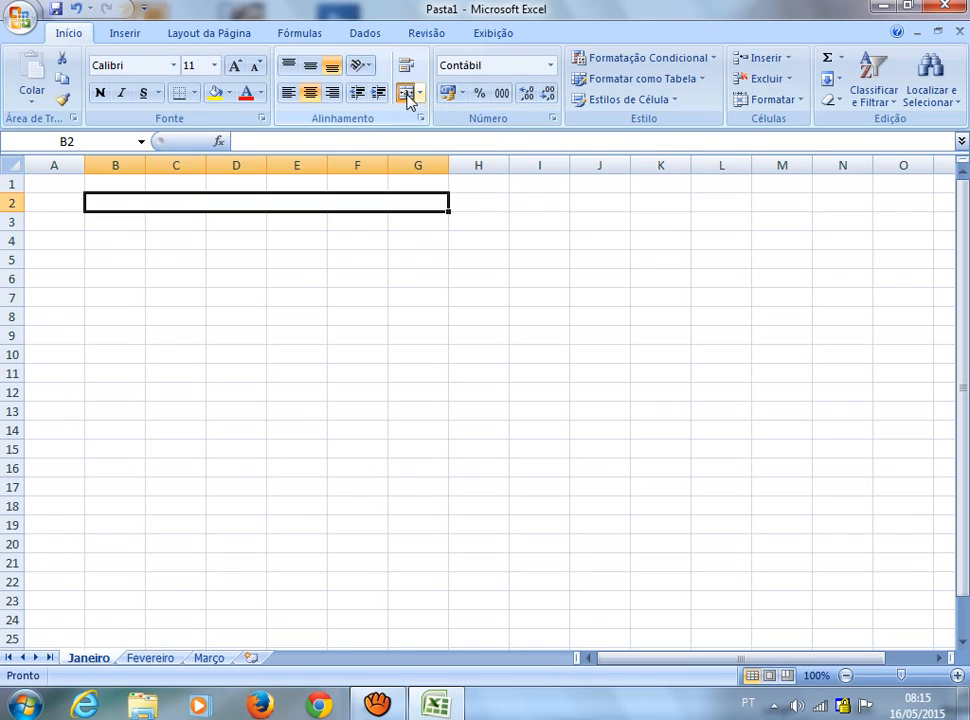
pyautogui.hotkey('ctrl', 'z')
pyautogui.click(237, 320)
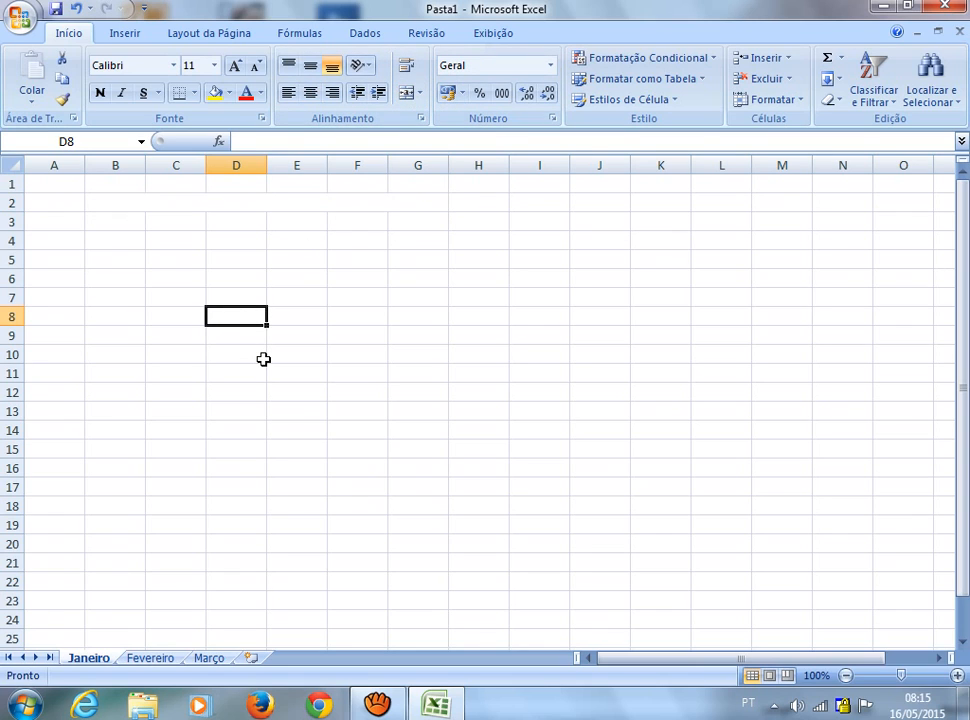
pyautogui.hotkey('ctrl', 'y')
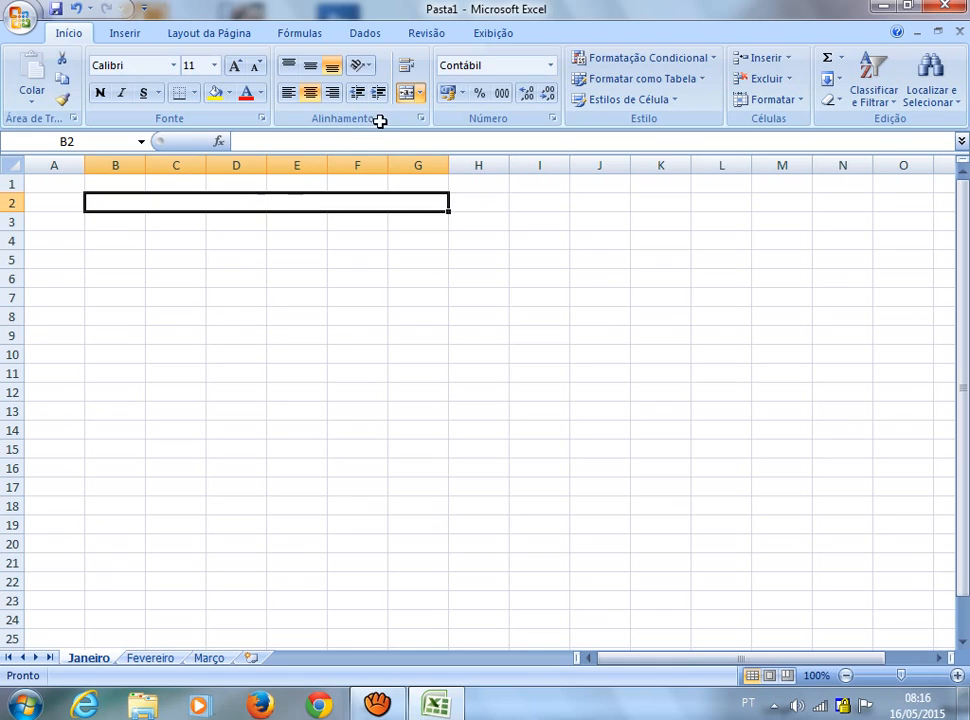
pyautogui.click(407, 93)
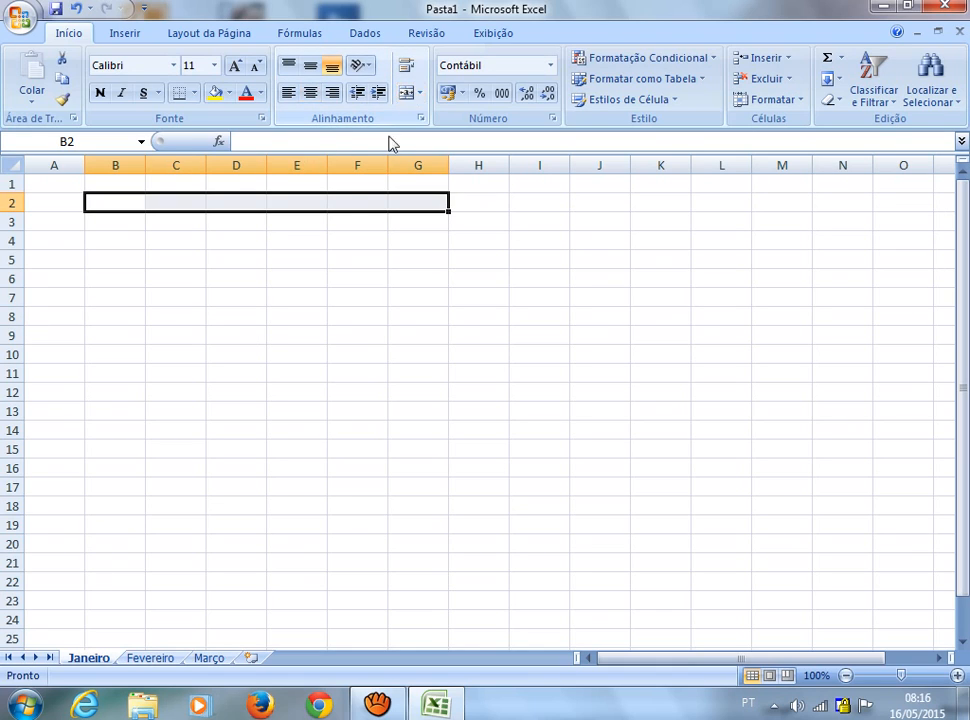
# - Select the cells of row 2 one by one from B2 to H2 to check that each is separate
pyautogui.click(313, 300)
pyautogui.click(125, 203)
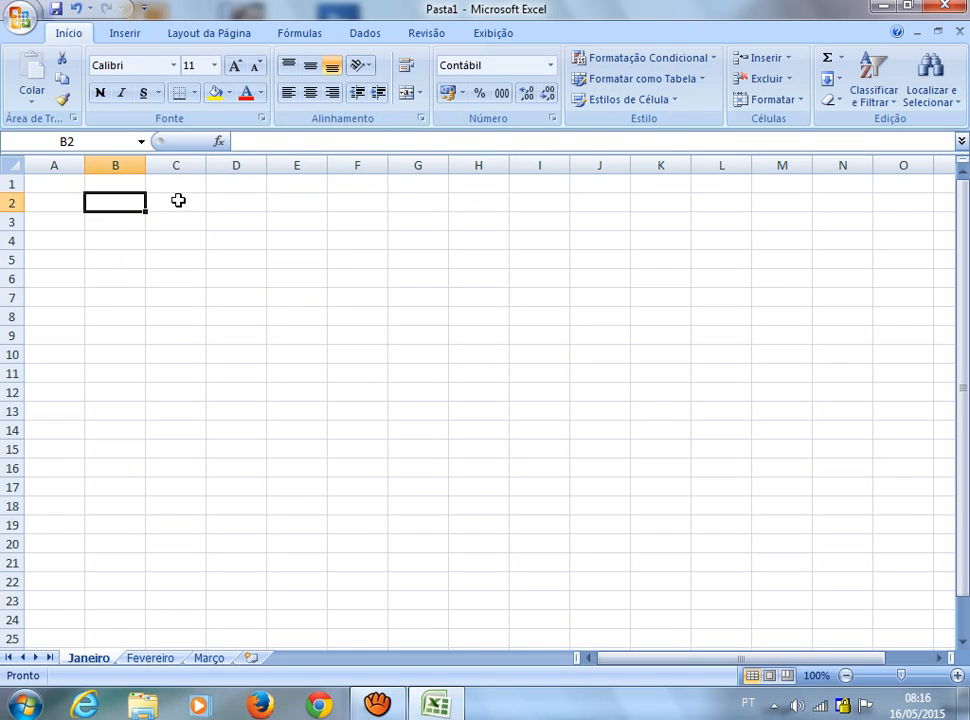
pyautogui.click(180, 200)
pyautogui.click(227, 201)
pyautogui.click(279, 194)
pyautogui.click(346, 204)
pyautogui.click(409, 199)
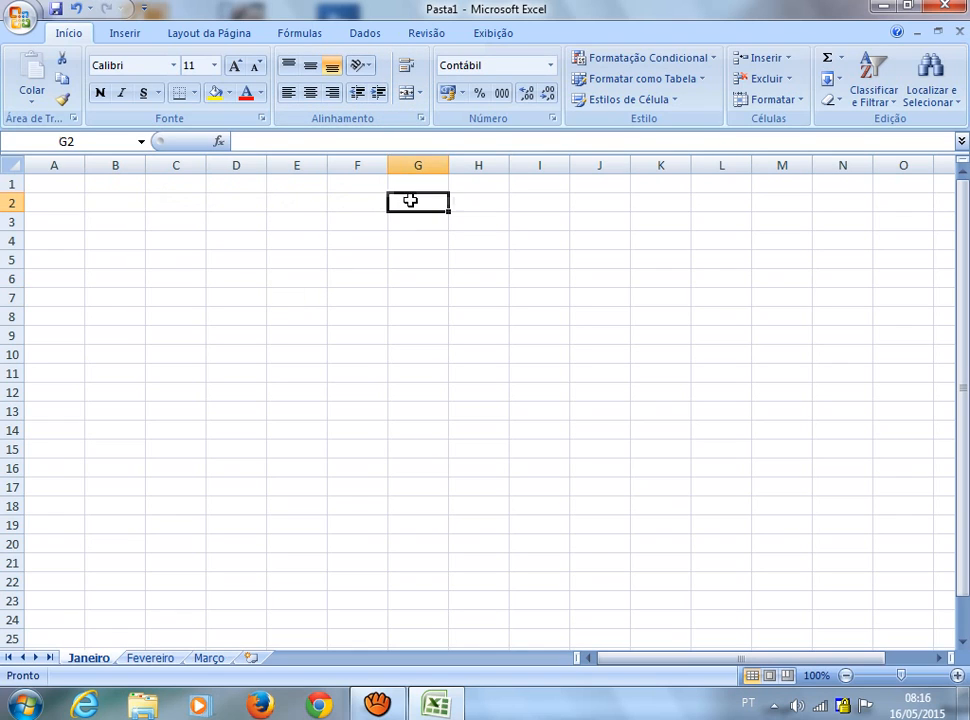
pyautogui.click(452, 203)
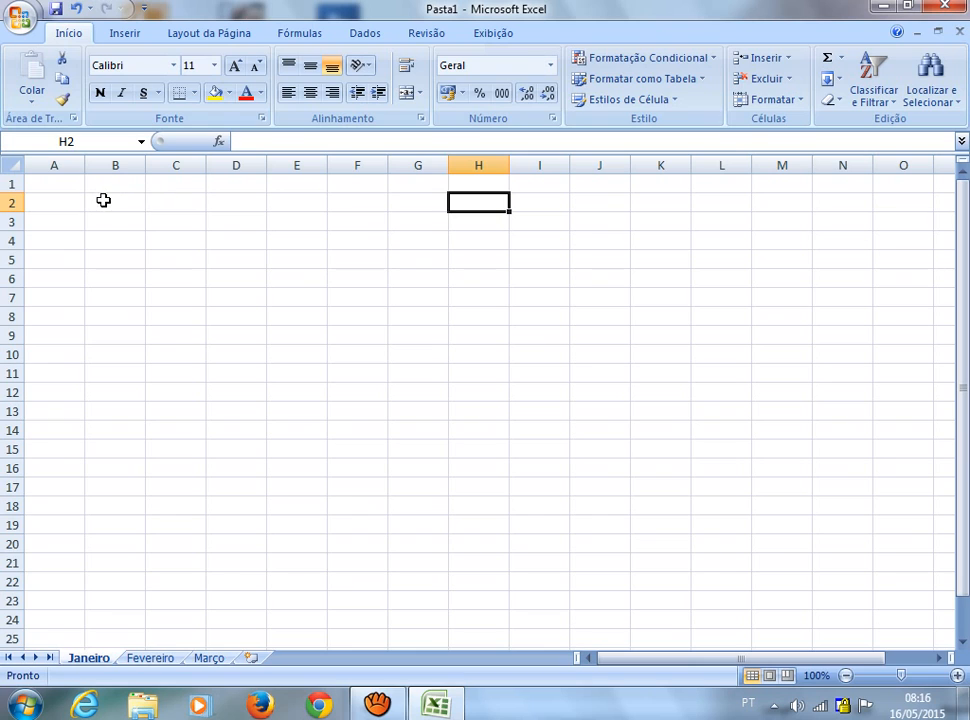
# - Merge and center cells B2 through G2 on the Janeiro worksheet
pyautogui.moveTo(104, 199); pyautogui.dragTo(439, 201)
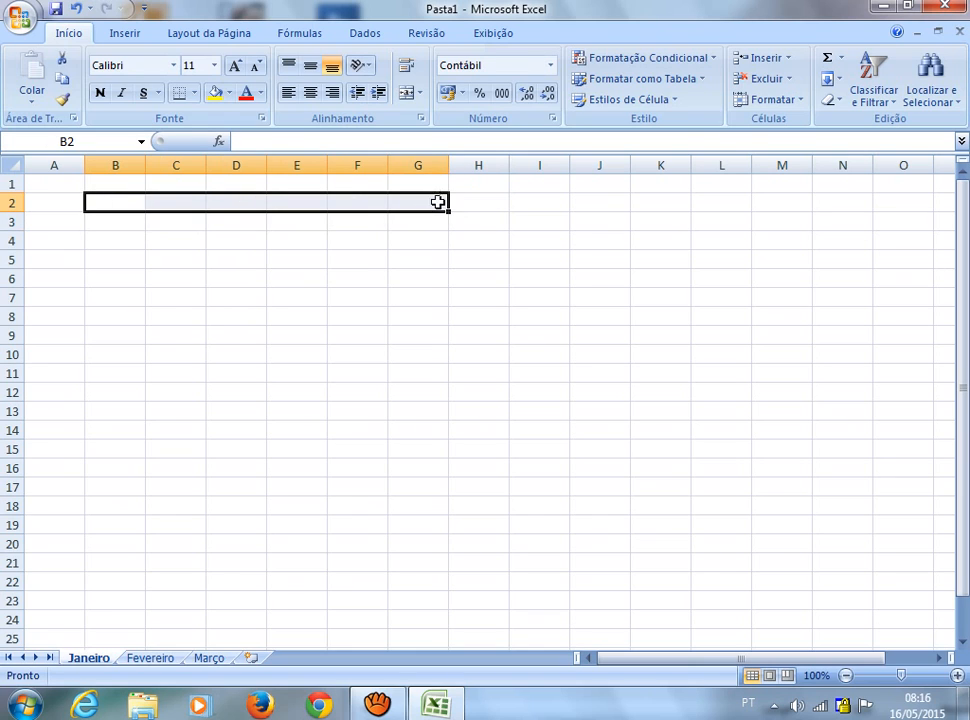
pyautogui.click(406, 93)
pyautogui.click(281, 259)
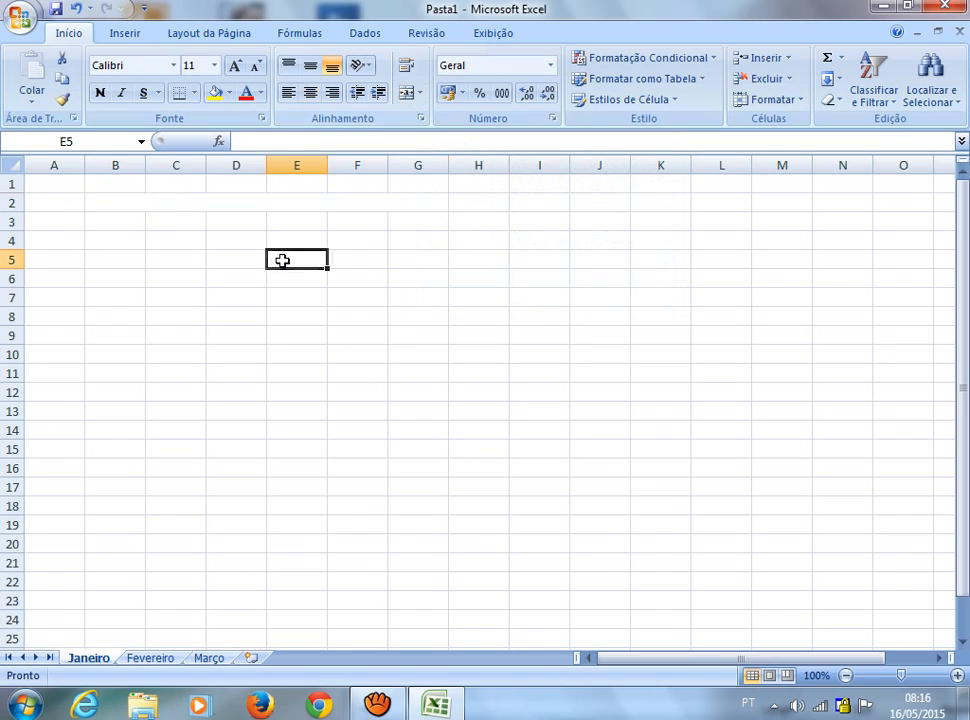
# - Enter the title "Inicio do Excel - Conceitos básicos" in the merged cell B2
pyautogui.click(208, 201)
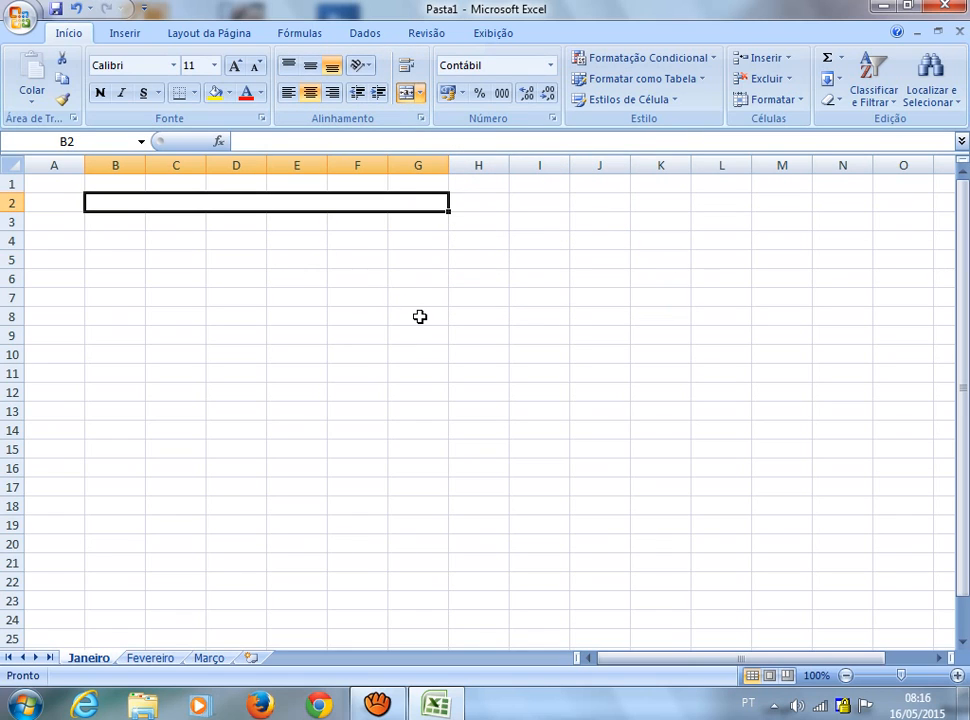
pyautogui.write('Inici')
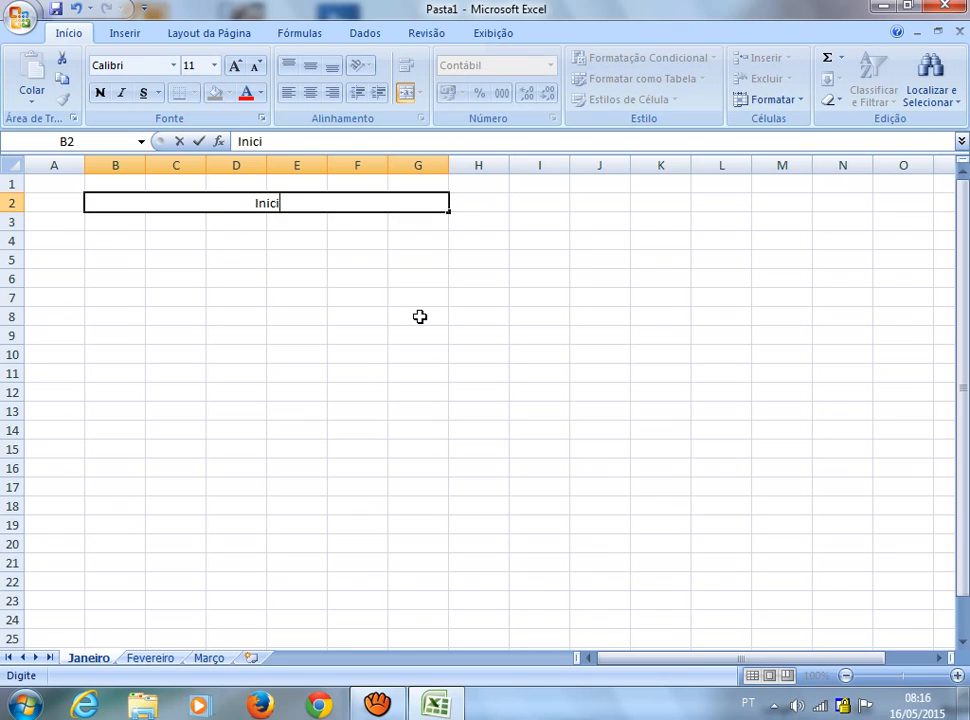
pyautogui.write('o do Excel ')
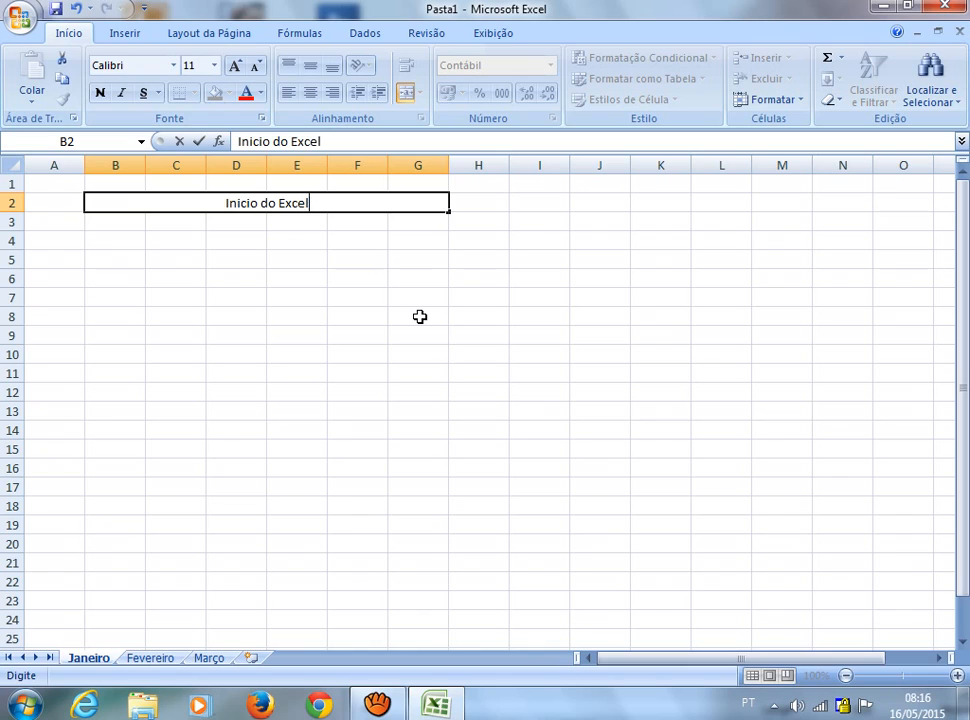
pyautogui.write('-')
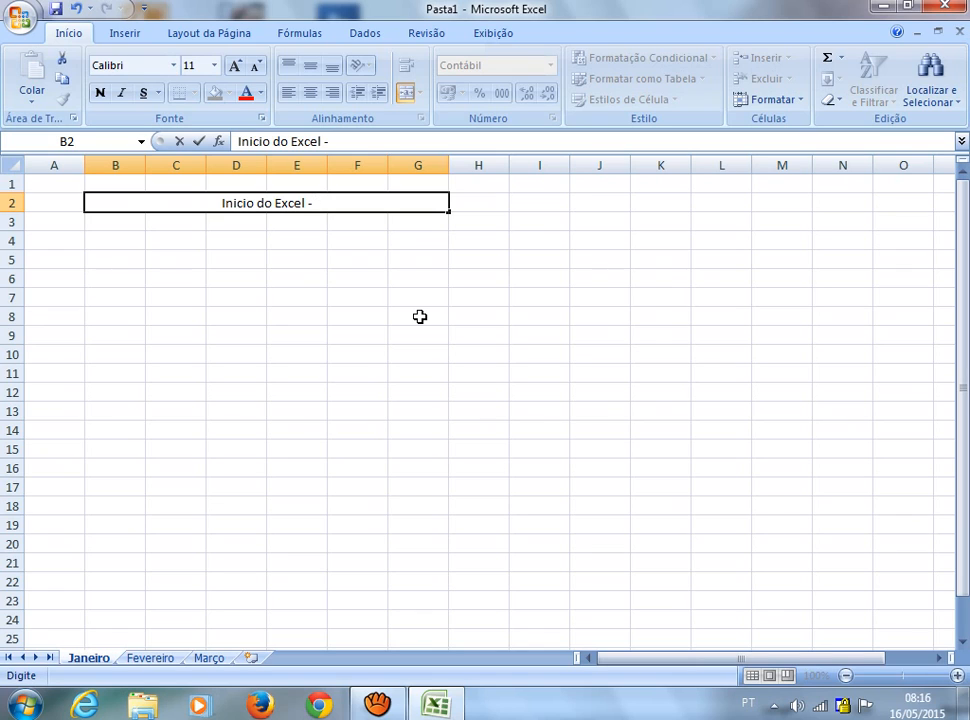
pyautogui.write('C')
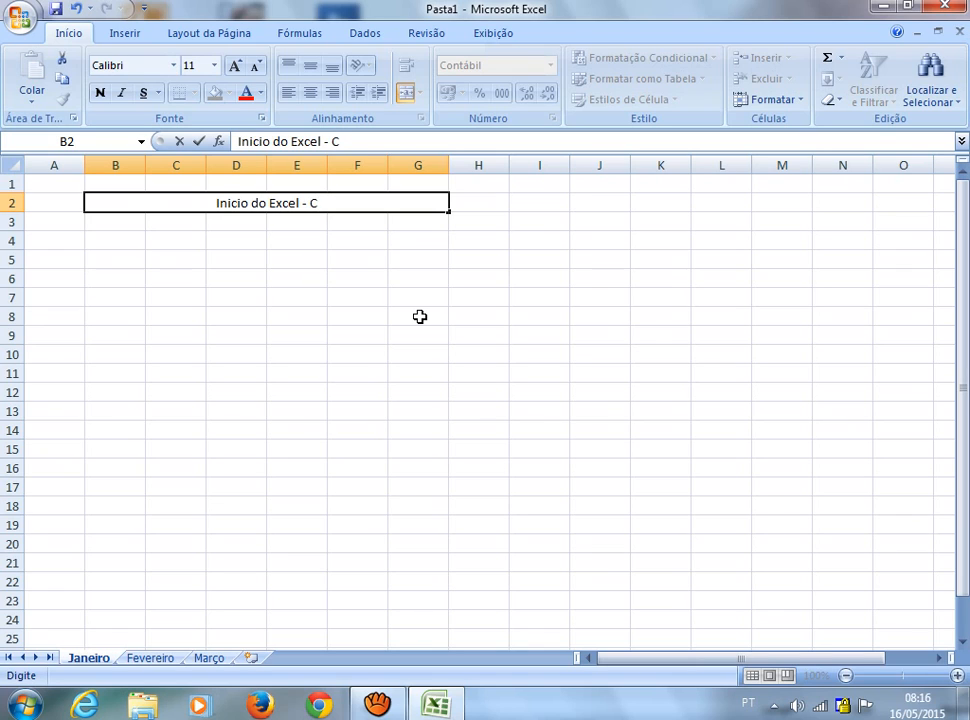
pyautogui.write('once')
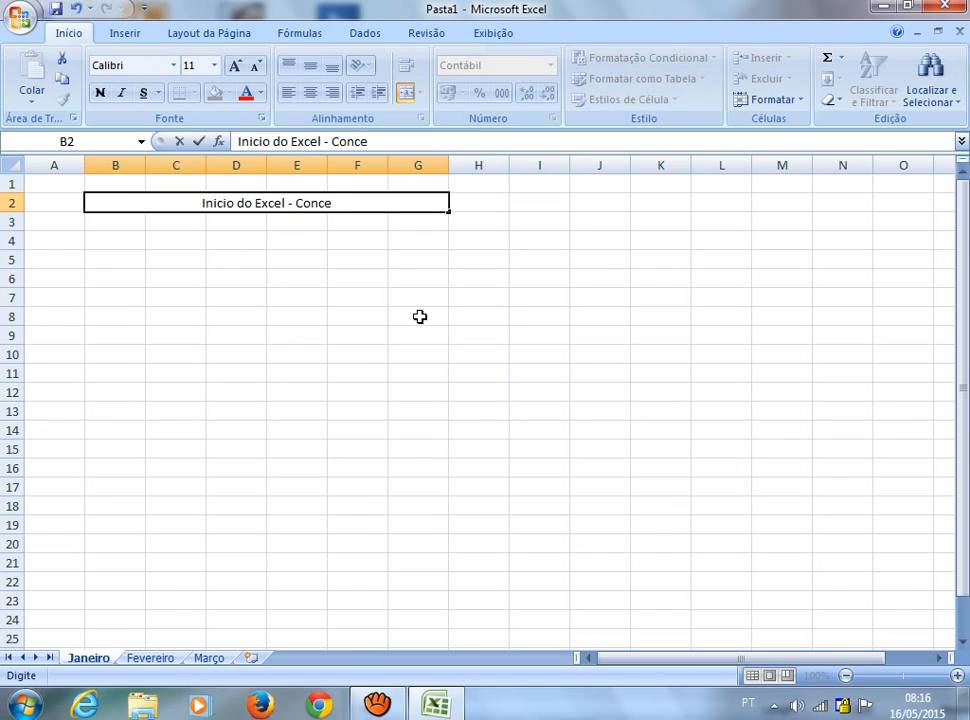
pyautogui.write('ito')
pyautogui.press('BackSpace')
pyautogui.write('itos')
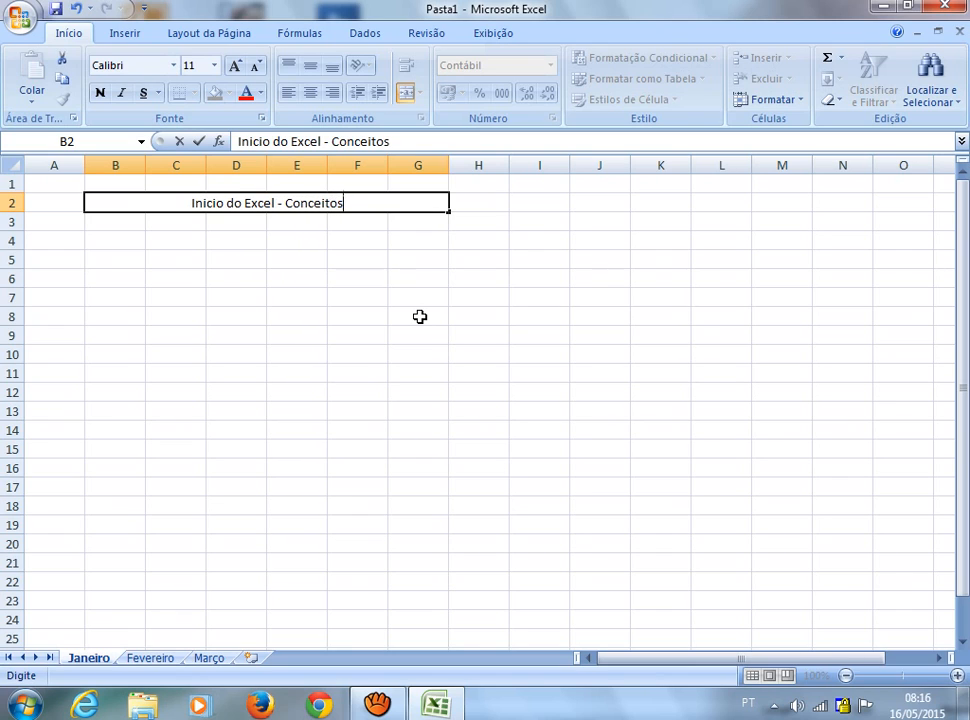
pyautogui.write(' b')
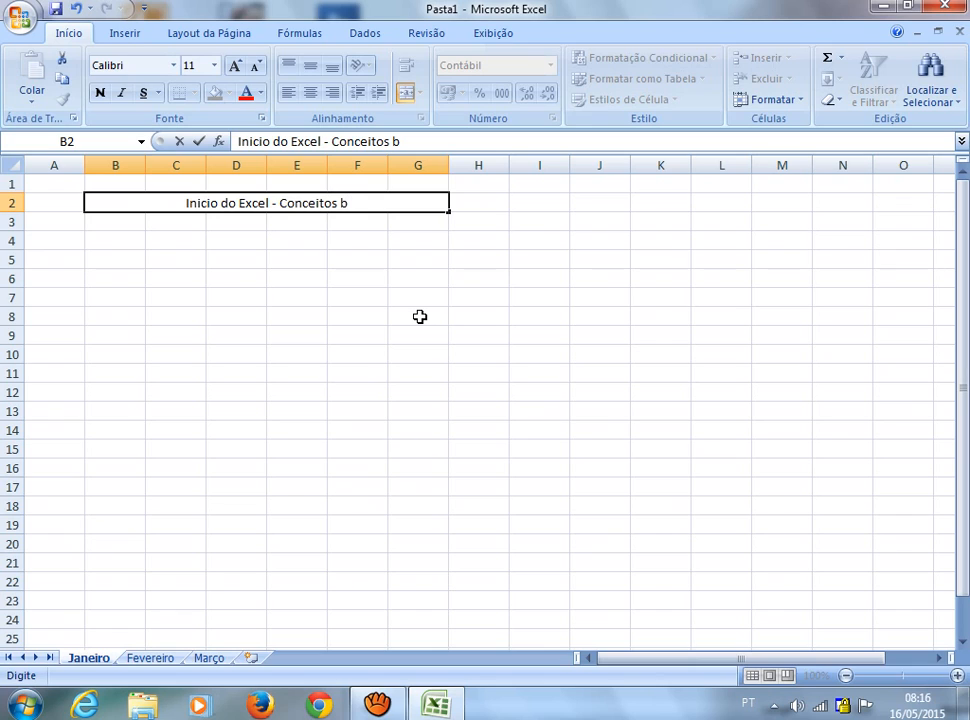
pyautogui.write('ásicos')
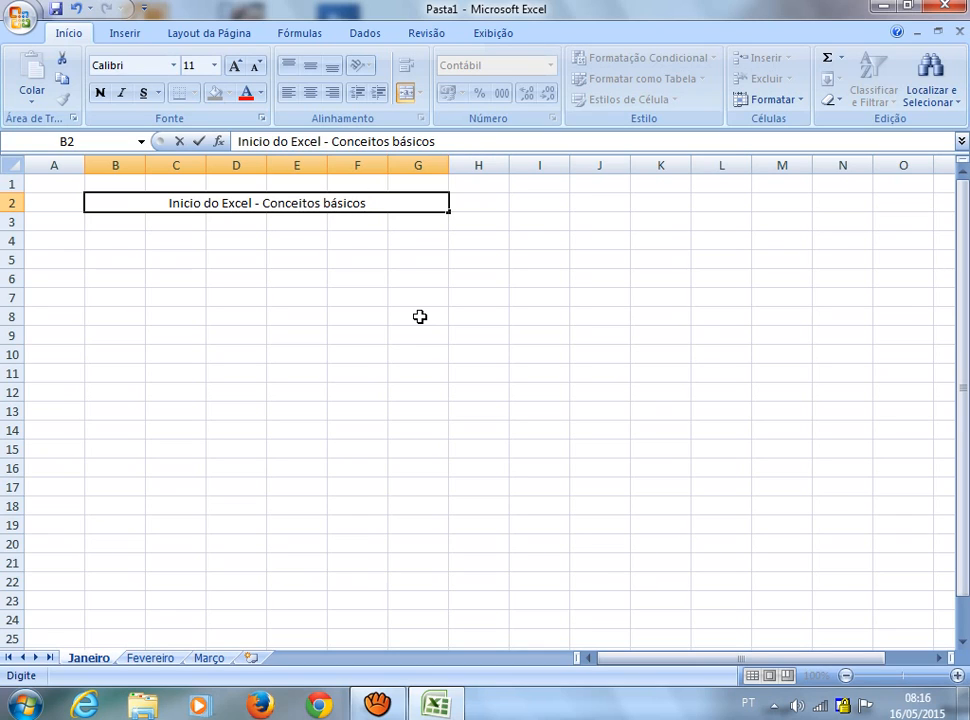
pyautogui.press('Return')
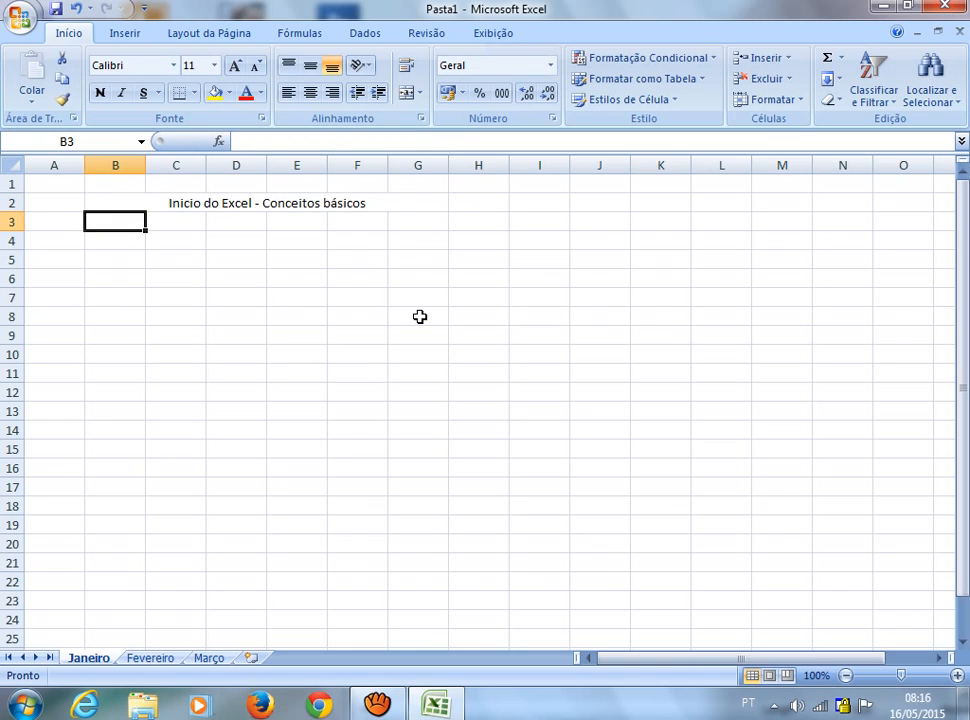
pyautogui.click(298, 352)
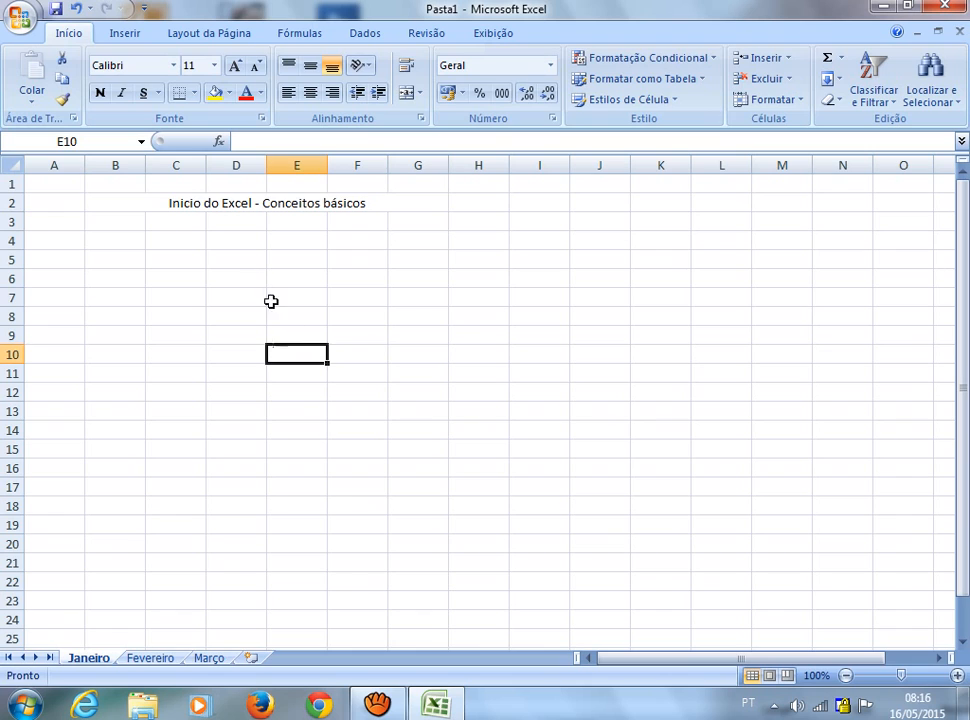
pyautogui.click(220, 205)
pyautogui.click(214, 257)
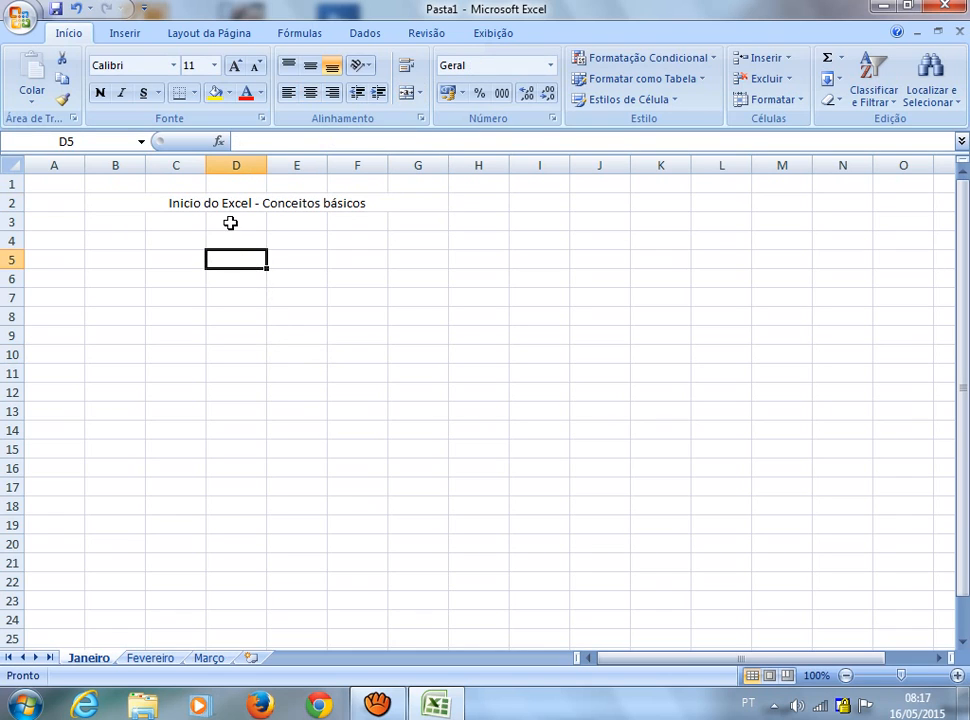
pyautogui.click(228, 240)
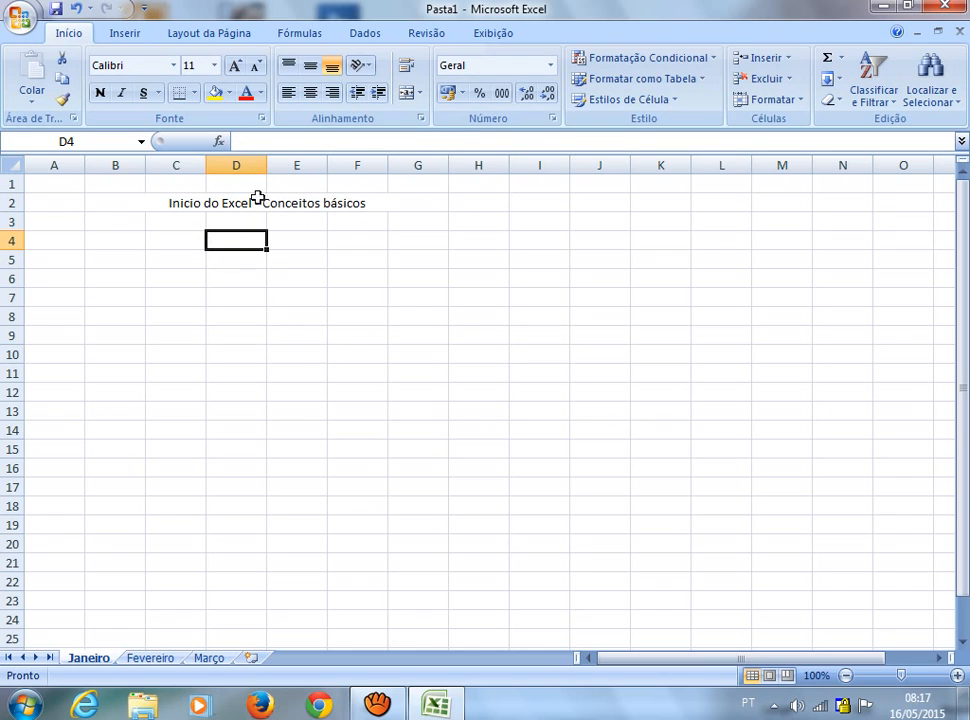
# - Open the title in merged cell B2 for editing in the formula bar, move the insertion point through its text, and leave editing
pyautogui.click(294, 199)
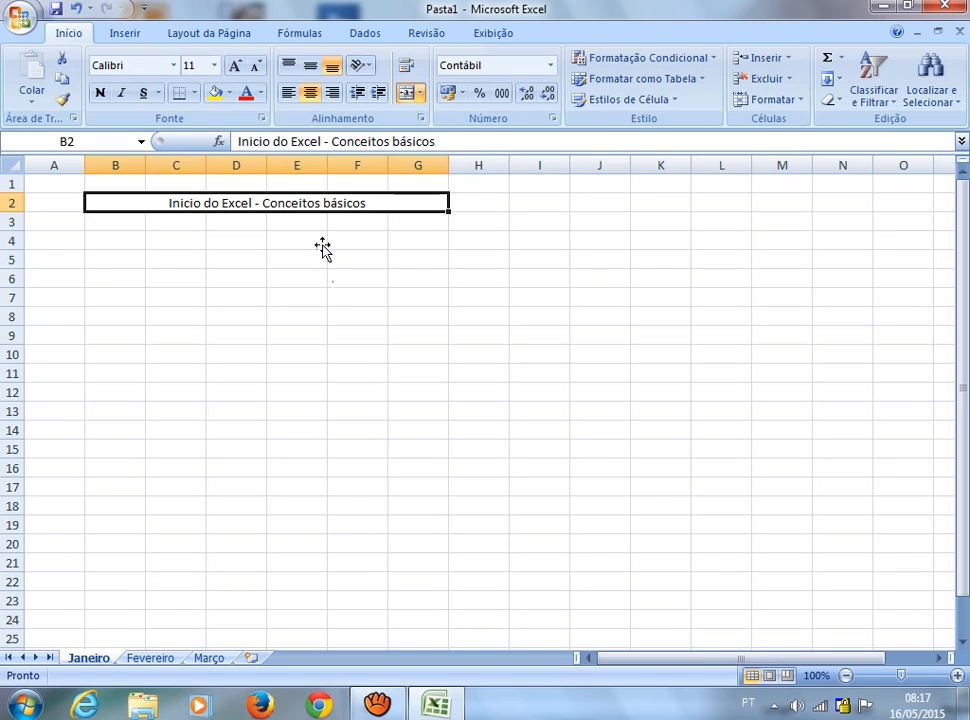
pyautogui.click(454, 142)
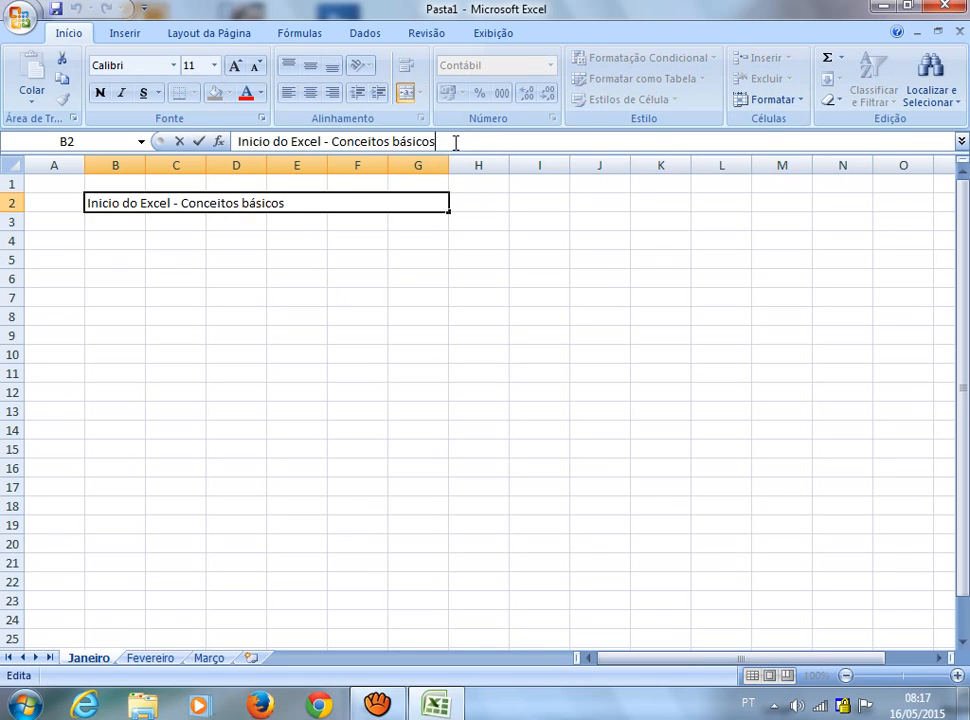
pyautogui.press('Left')
pyautogui.press('Left')
pyautogui.press('Left')
pyautogui.press('Left')
pyautogui.press('Left')
pyautogui.press('Left')
pyautogui.press('Left')
pyautogui.press('Left')
pyautogui.press('Left')
pyautogui.press('Left')
pyautogui.press('Left')
pyautogui.press('Left')
pyautogui.press('Right')
pyautogui.press('Right')
pyautogui.press('Right')
pyautogui.press('Right')
pyautogui.press('Right')
pyautogui.press('Right')
pyautogui.press('Return')
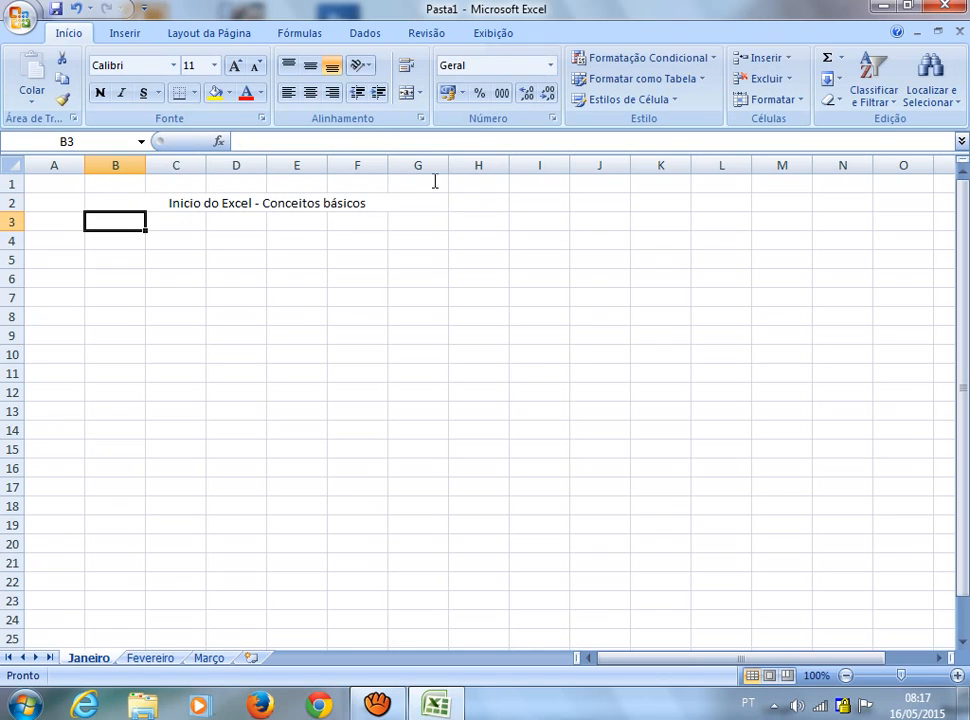
# - Open the title for editing directly inside merged cell B2, move the insertion point back through the text, and leave editing
pyautogui.click(318, 197)
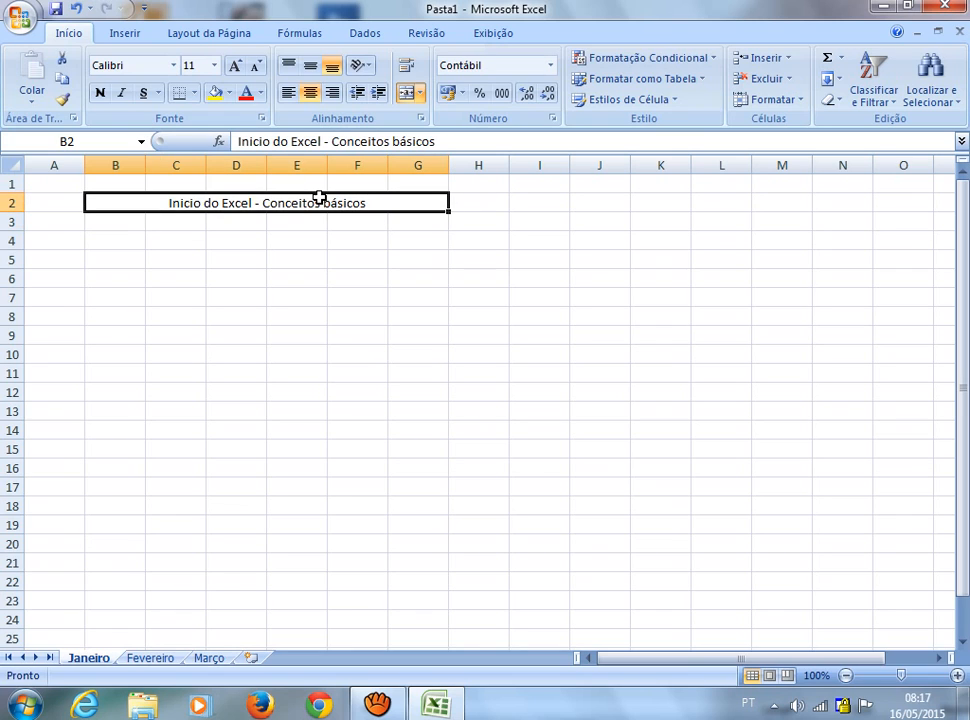
pyautogui.doubleClick(318, 197)
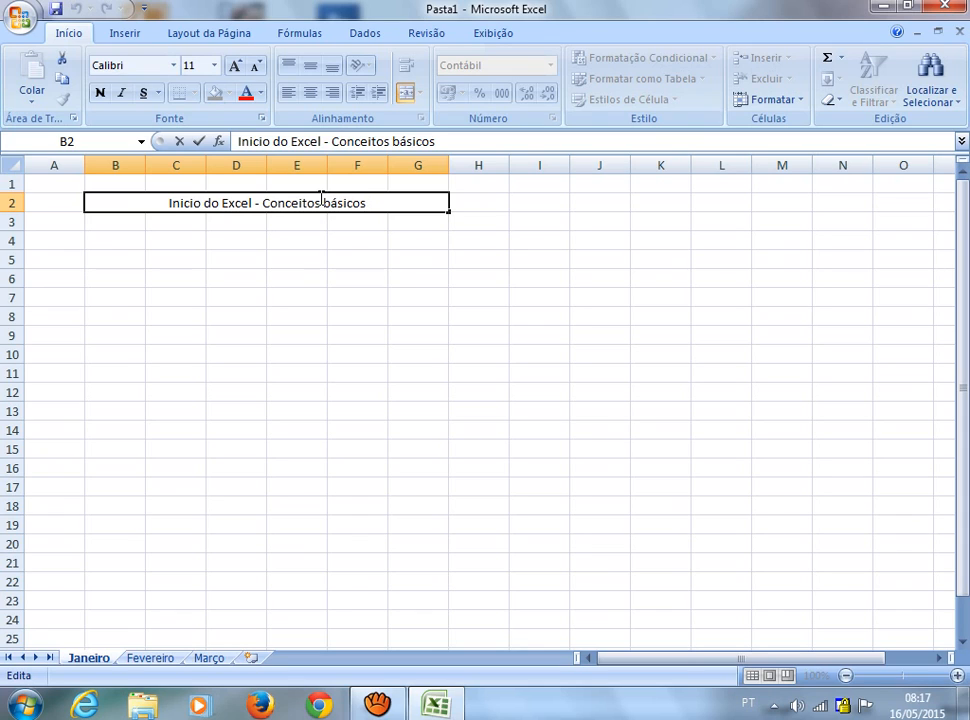
pyautogui.press('Left')
pyautogui.press('Left')
pyautogui.press('Left')
pyautogui.press('Left')
pyautogui.press('Left')
pyautogui.press('Left')
pyautogui.press('Left')
pyautogui.press('Left')
pyautogui.press('Left')
pyautogui.press('Return')
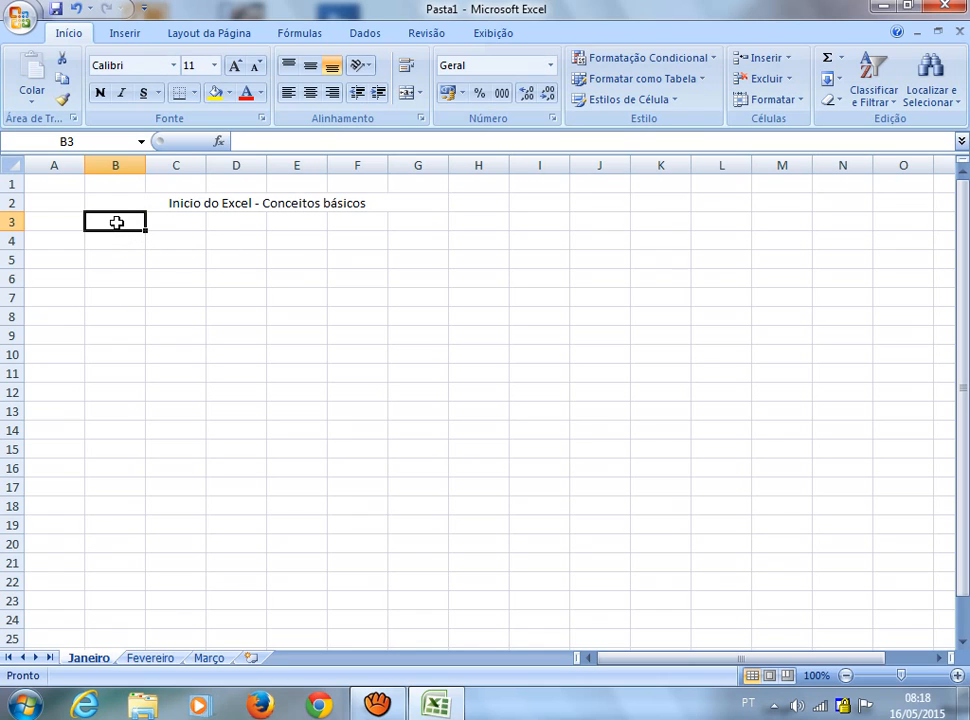
# - Enter the heading "Meses do Ano" in cell B3
pyautogui.write('Meses')
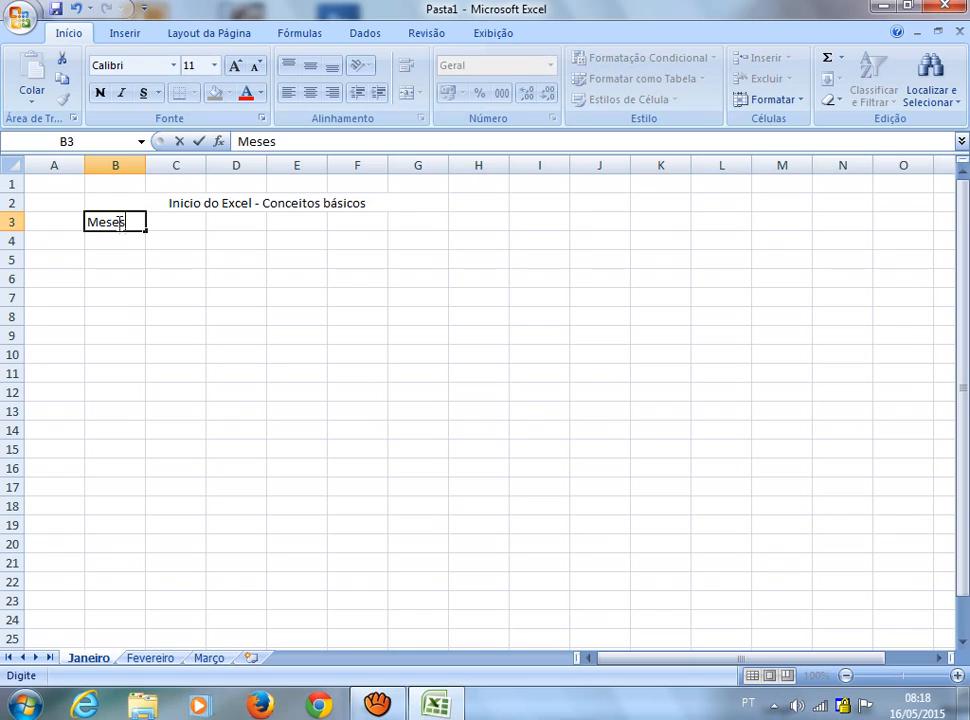
pyautogui.write(' do NO')
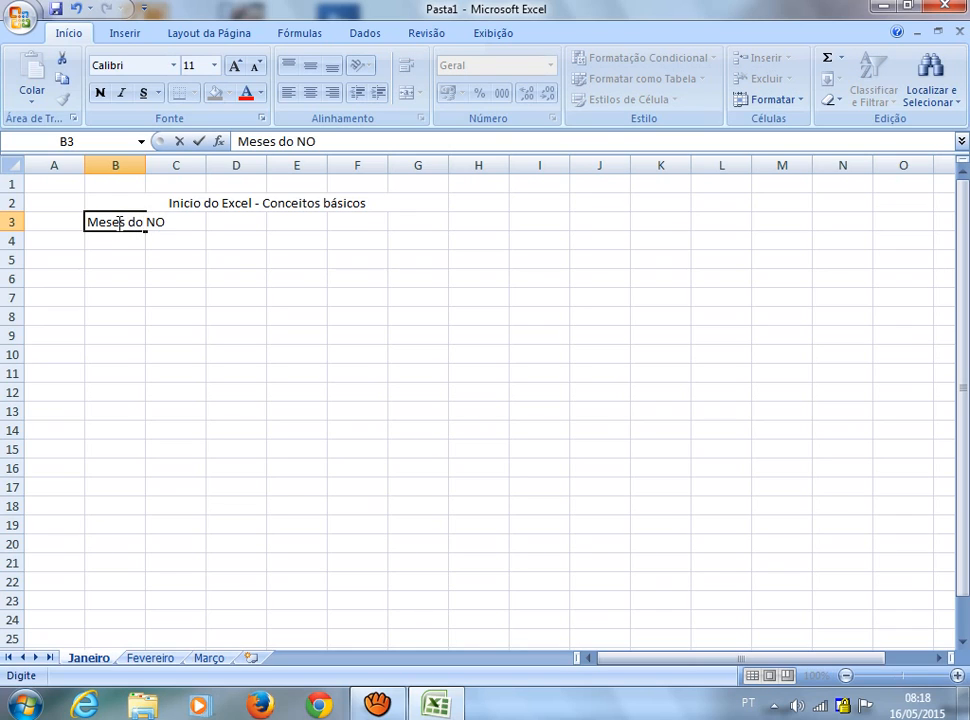
pyautogui.press('BackSpace')
pyautogui.press('BackSpace')
pyautogui.write('Ano')
pyautogui.press('Return')
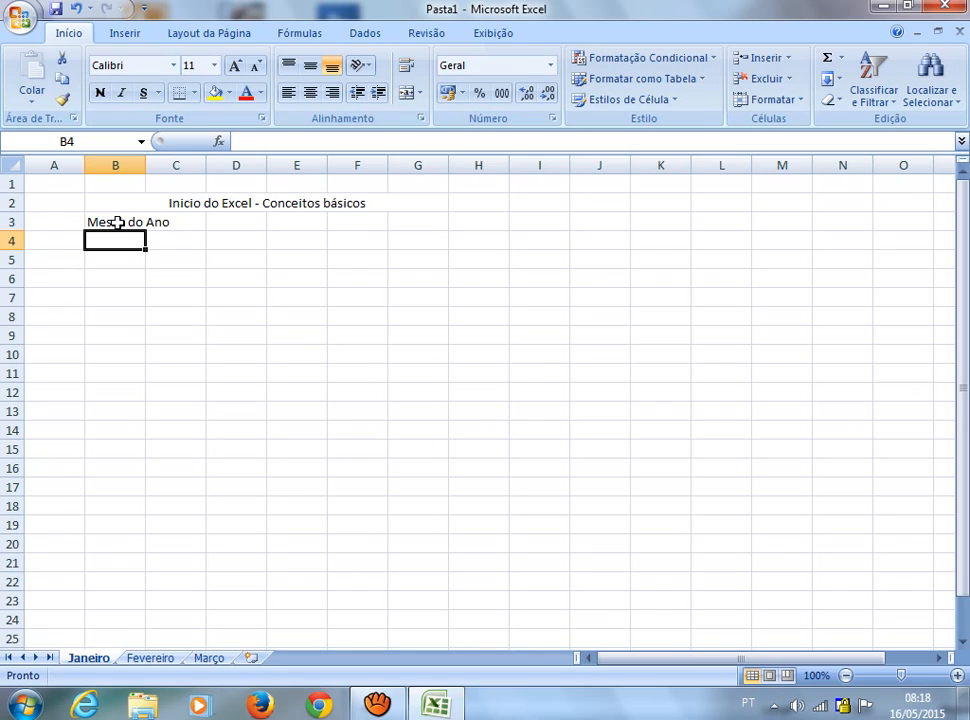
# - Check in cells C3 and B3 where the heading is stored, and widen column B to fit "Meses do Ano"
pyautogui.click(133, 278)
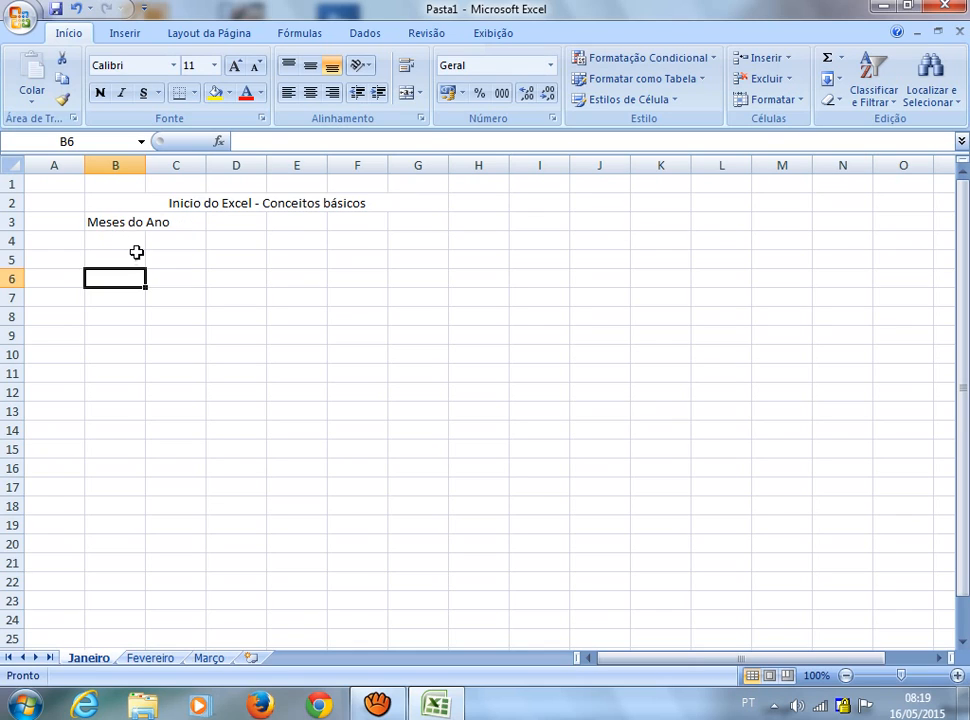
pyautogui.click(180, 221)
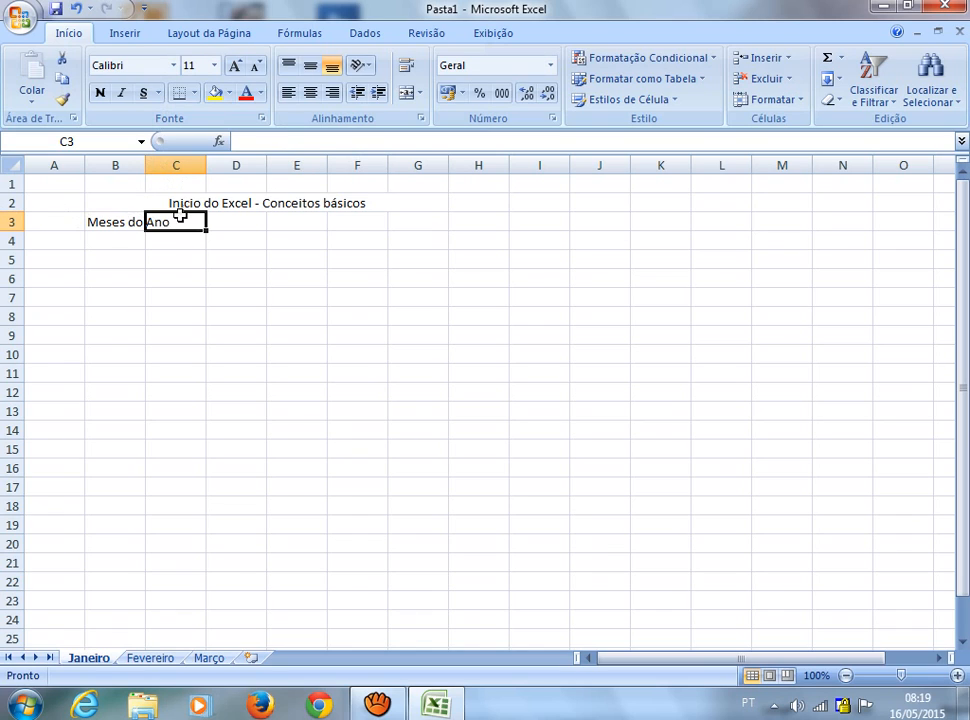
pyautogui.click(112, 223)
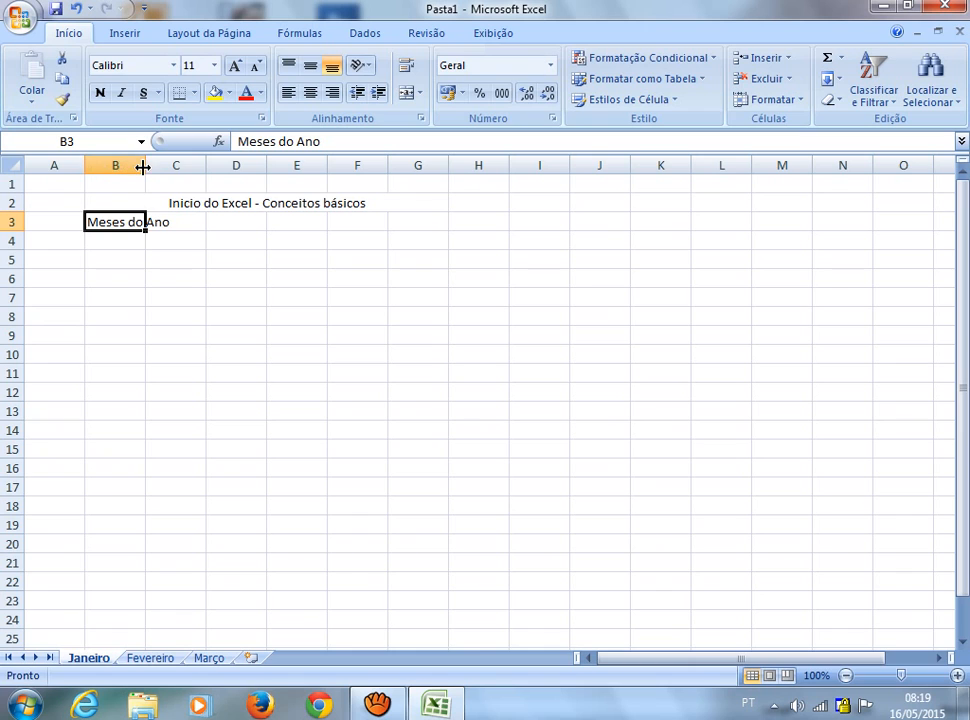
pyautogui.moveTo(145, 165); pyautogui.dragTo(178, 168)
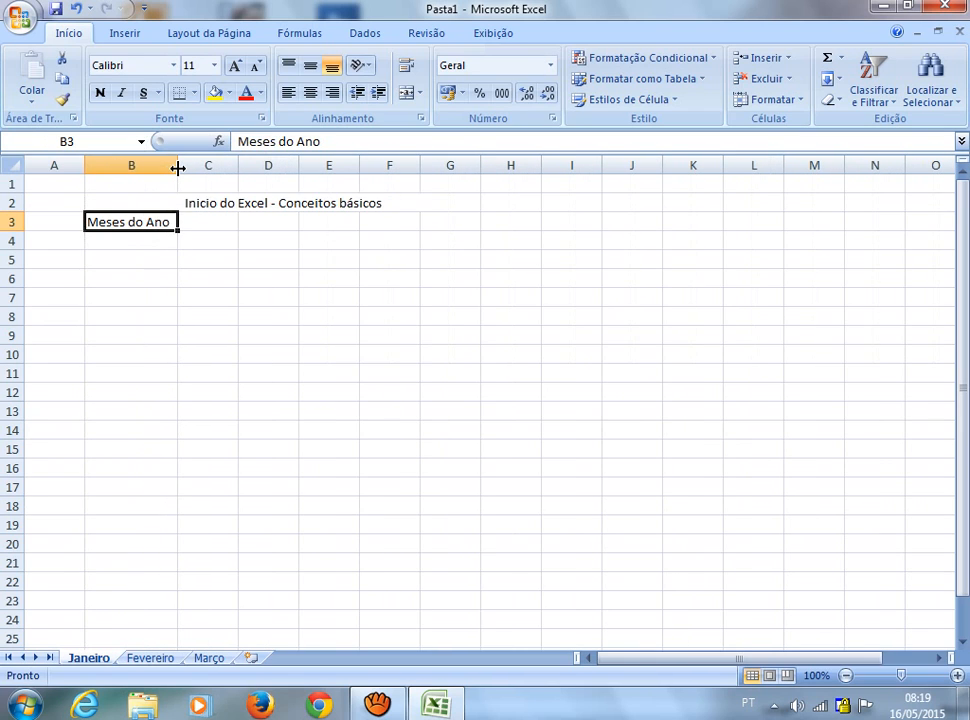
pyautogui.click(188, 258)
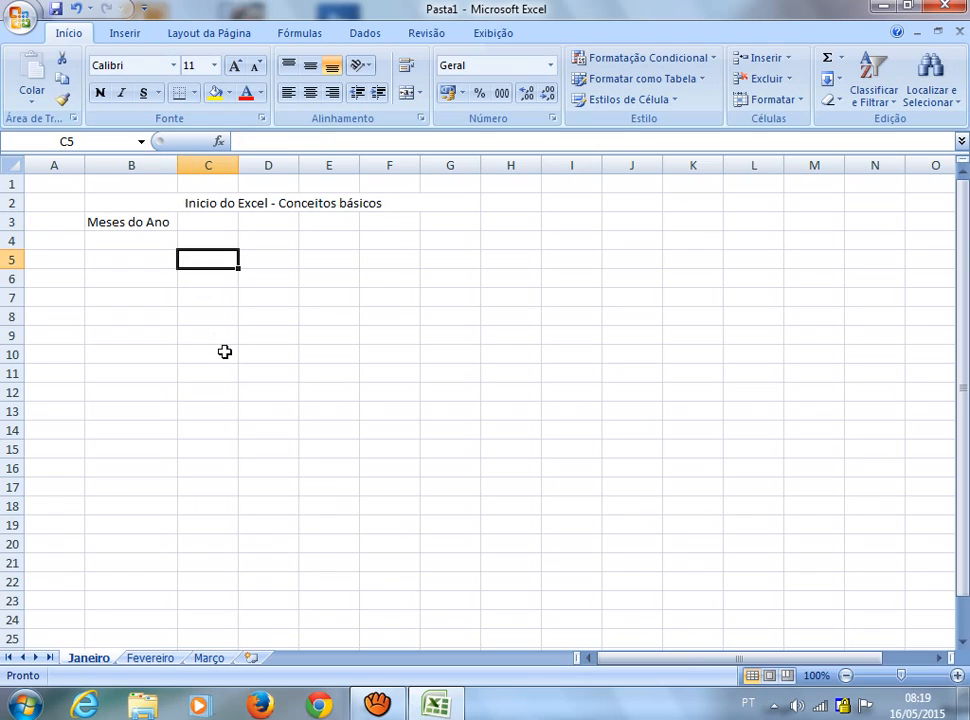
# - Enter the month names "Janeiro" in cell B4 and "Fevereiro" in cell B5
pyautogui.click(153, 239)
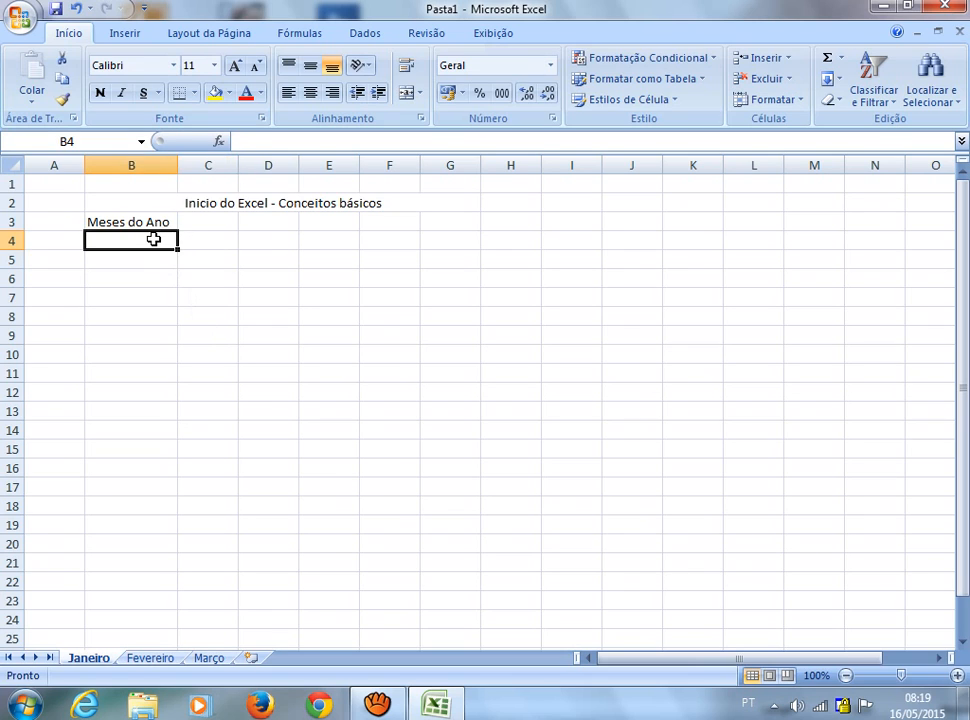
pyautogui.write('Janeiro')
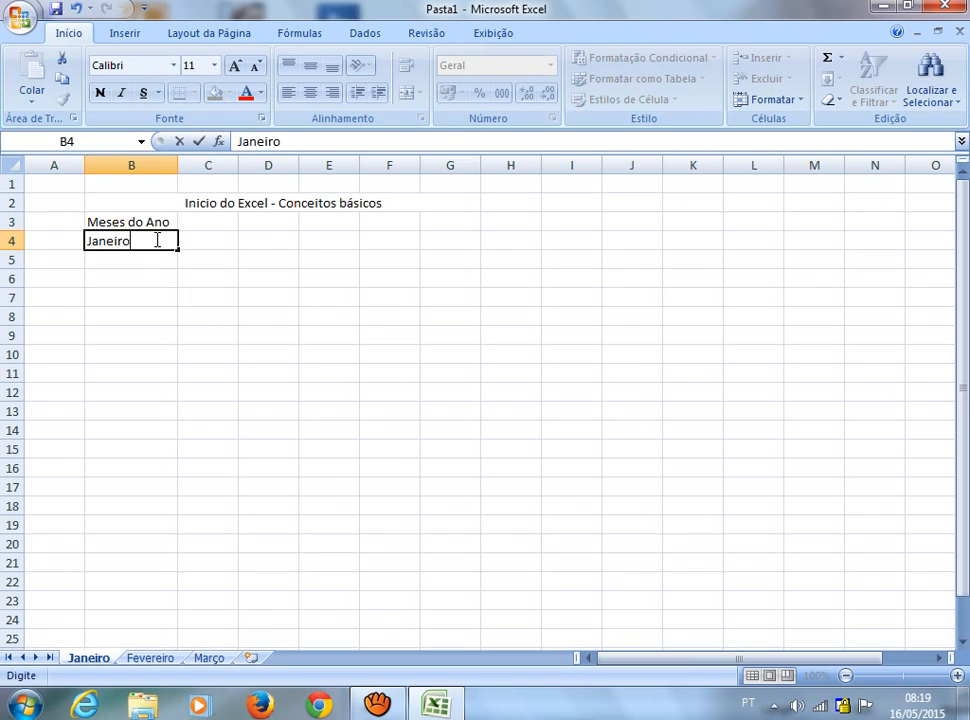
pyautogui.press('Return')
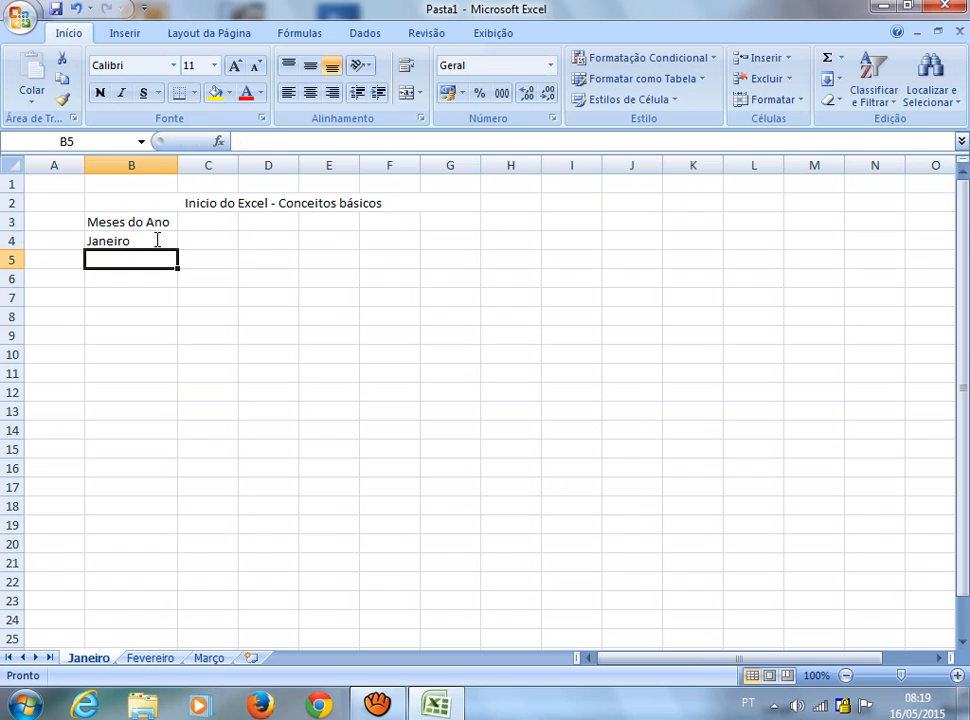
pyautogui.write('Fevereiro')
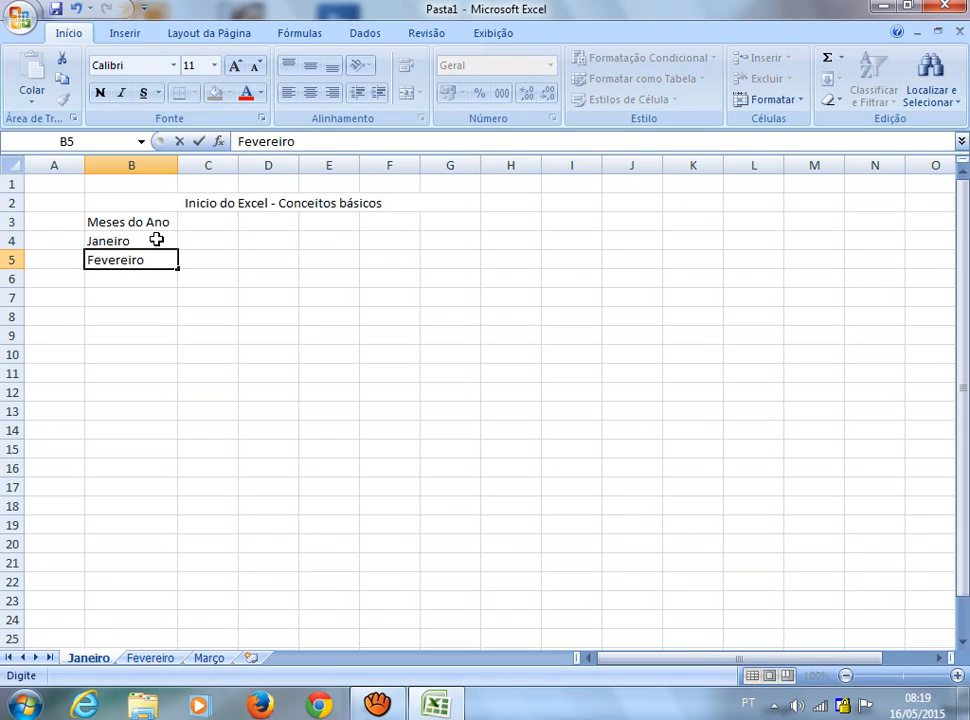
pyautogui.press('Return')
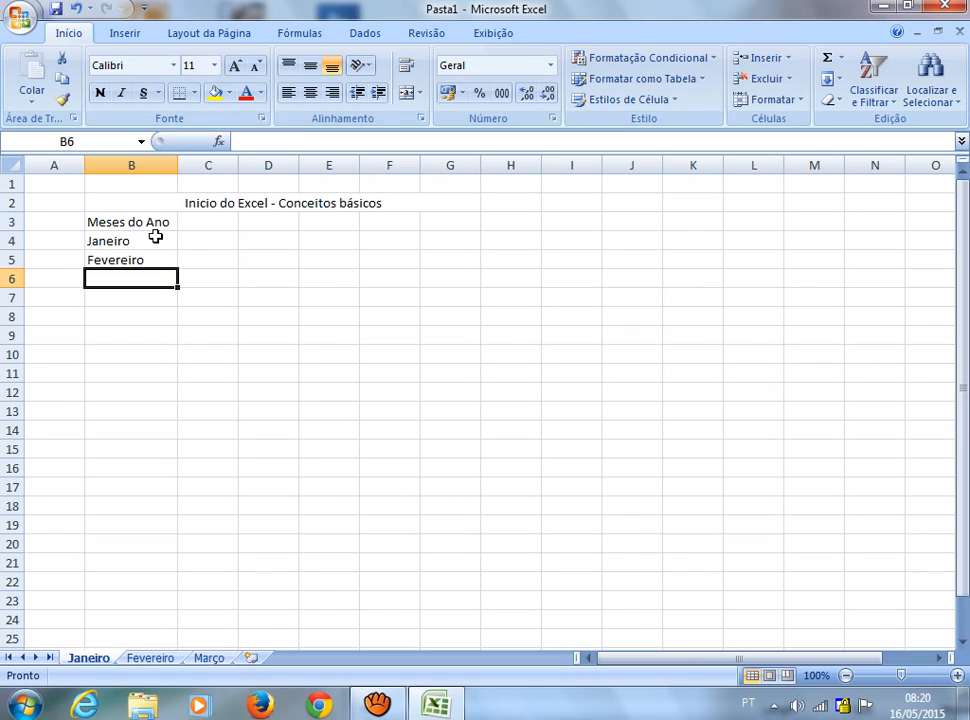
# - Fill the month series from cells B4:B5 down through cell B16
pyautogui.click(147, 240)
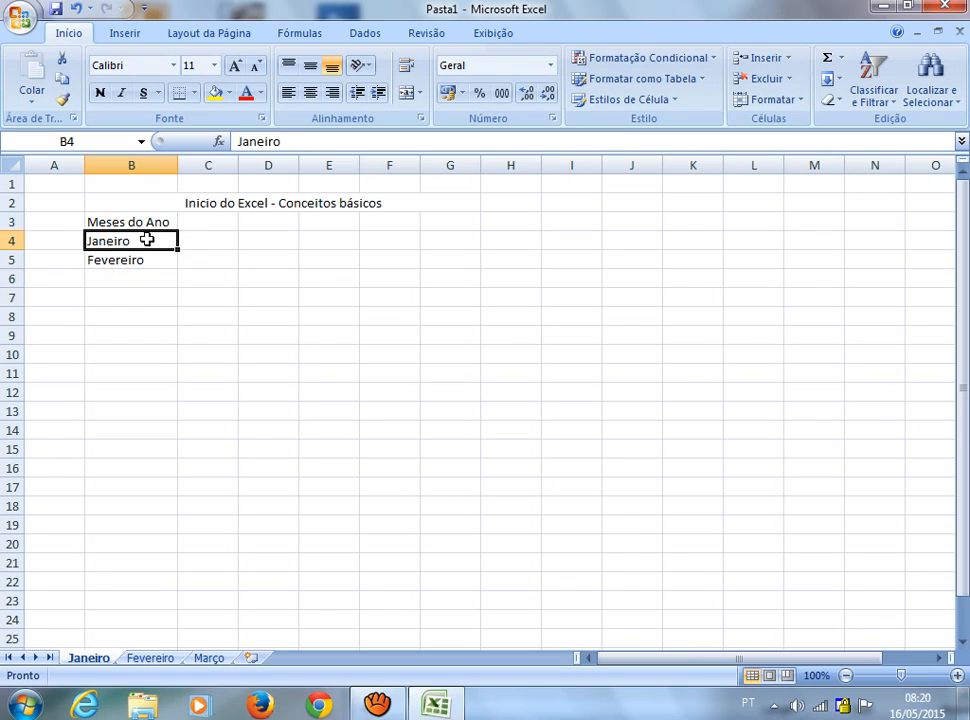
pyautogui.moveTo(147, 240); pyautogui.dragTo(130, 259)
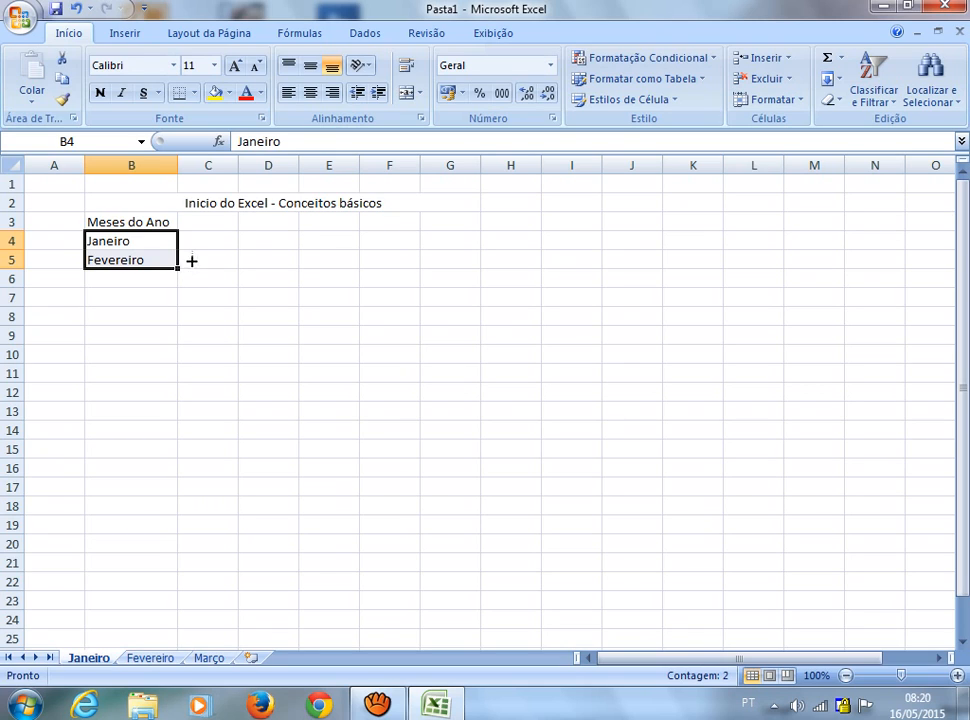
pyautogui.moveTo(180, 267); pyautogui.dragTo(158, 468)
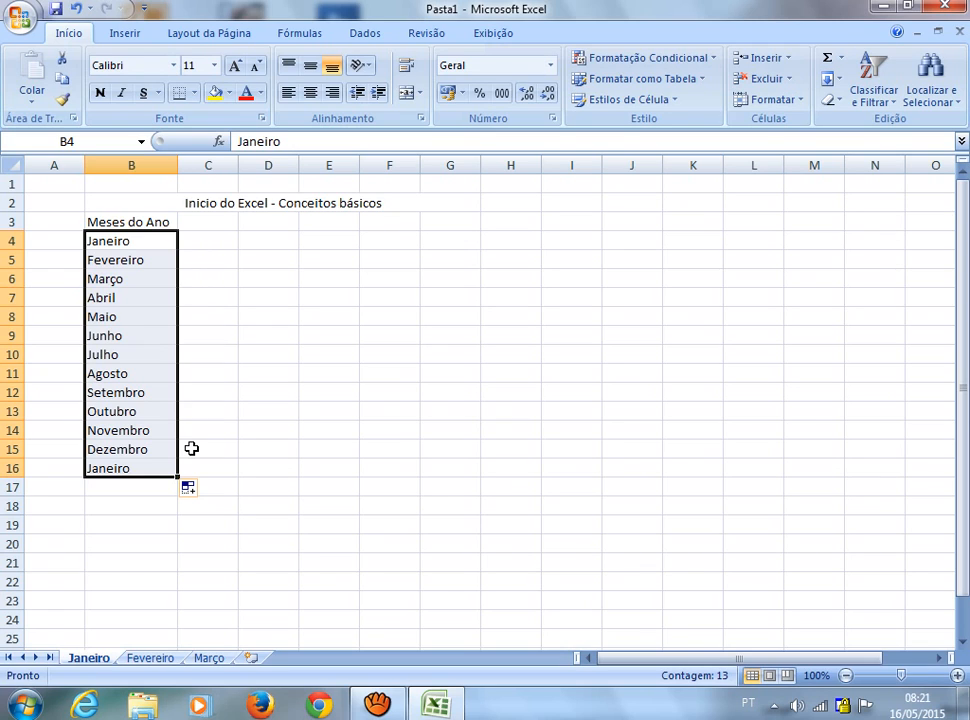
# - Enter "Fevereiro" in cell C4 and fill the month series from B4:C4 across row 4 through cell M4
pyautogui.click(208, 238)
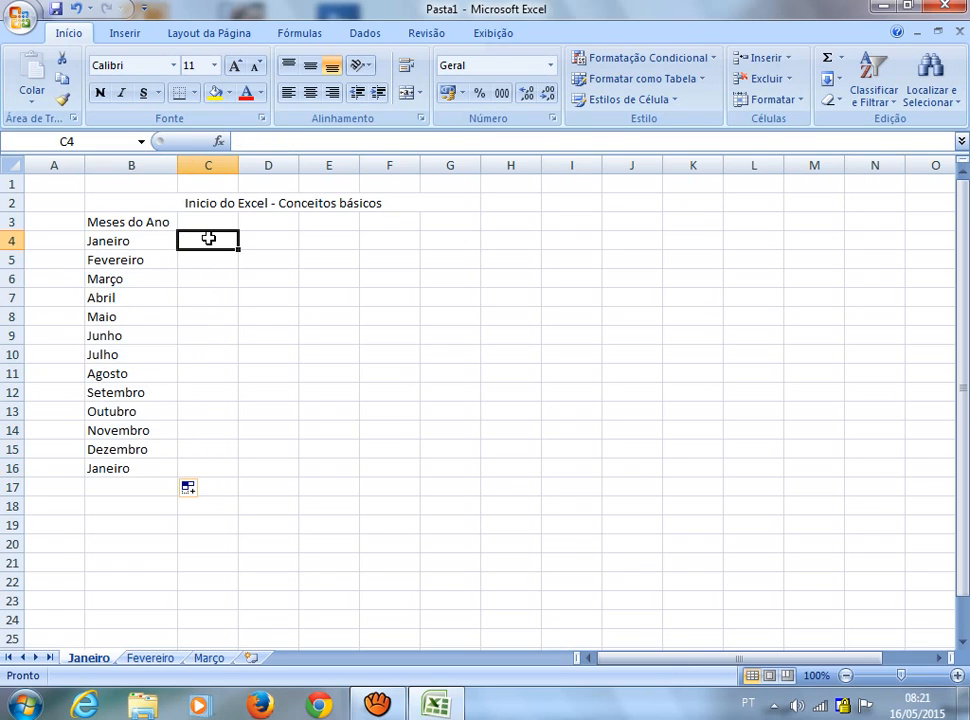
pyautogui.write('Fevereiro')
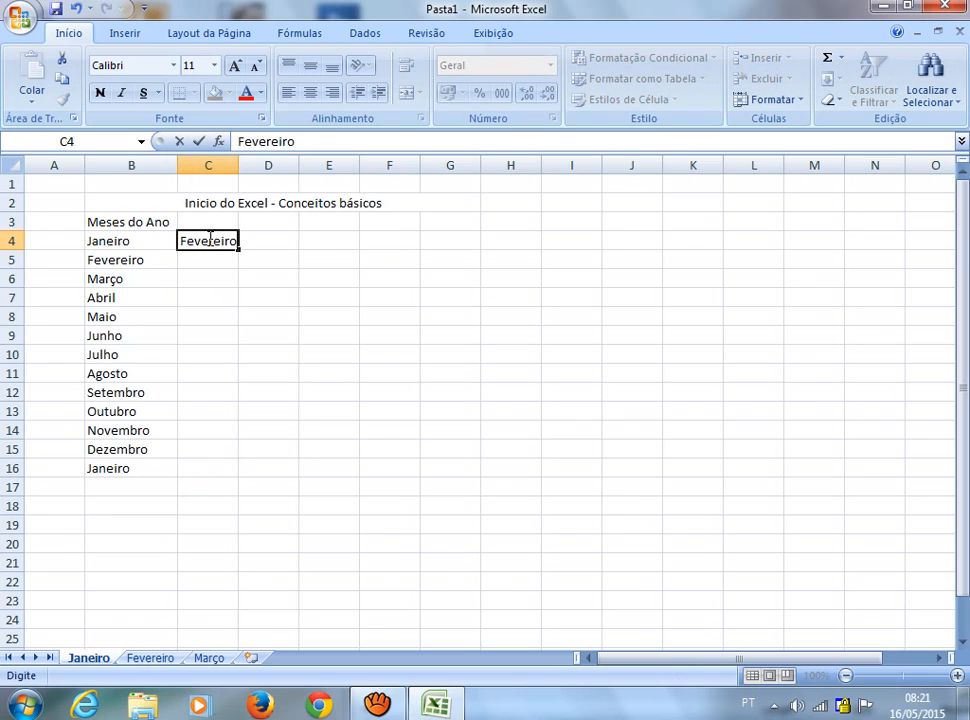
pyautogui.click(230, 295)
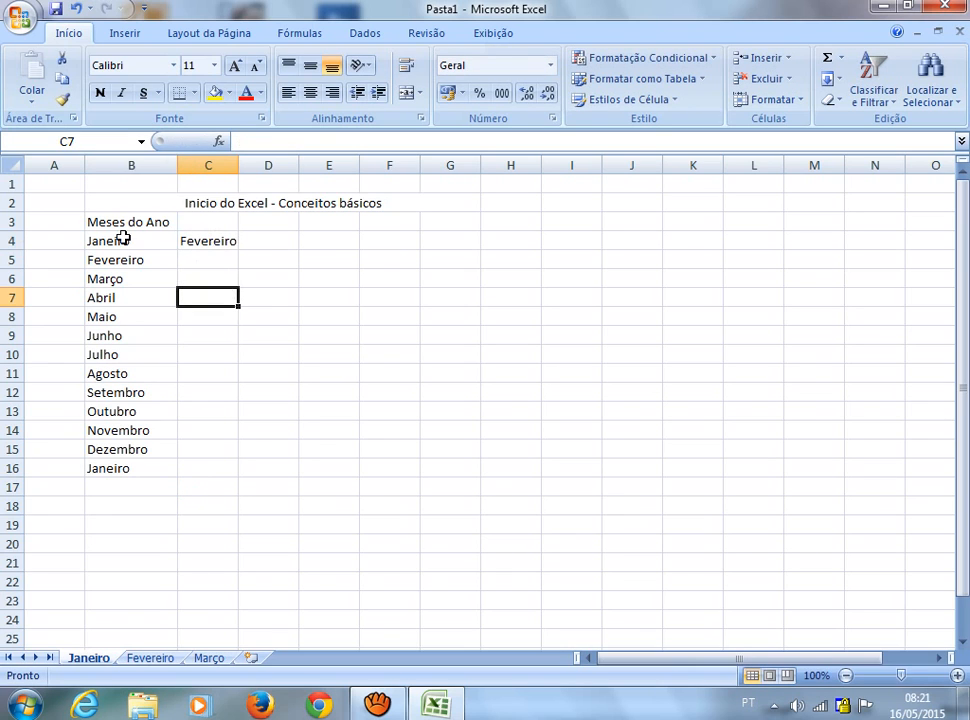
pyautogui.click(123, 238)
pyautogui.moveTo(123, 238); pyautogui.dragTo(836, 244)
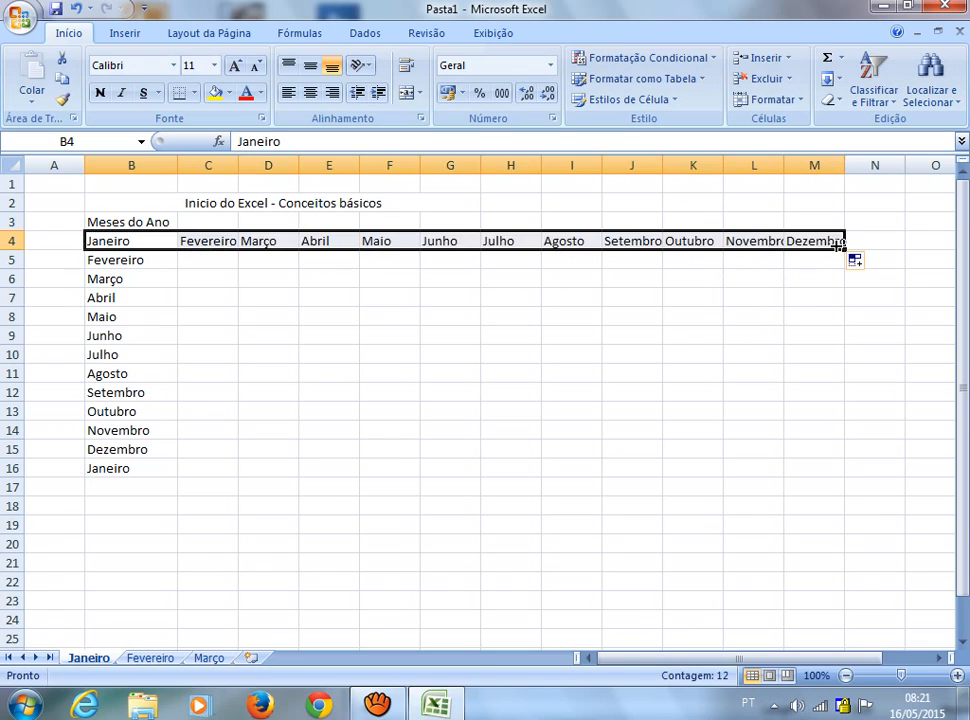
# - Clear the month names from cells C4:M4, keeping the vertical list in column B
pyautogui.click(669, 362)
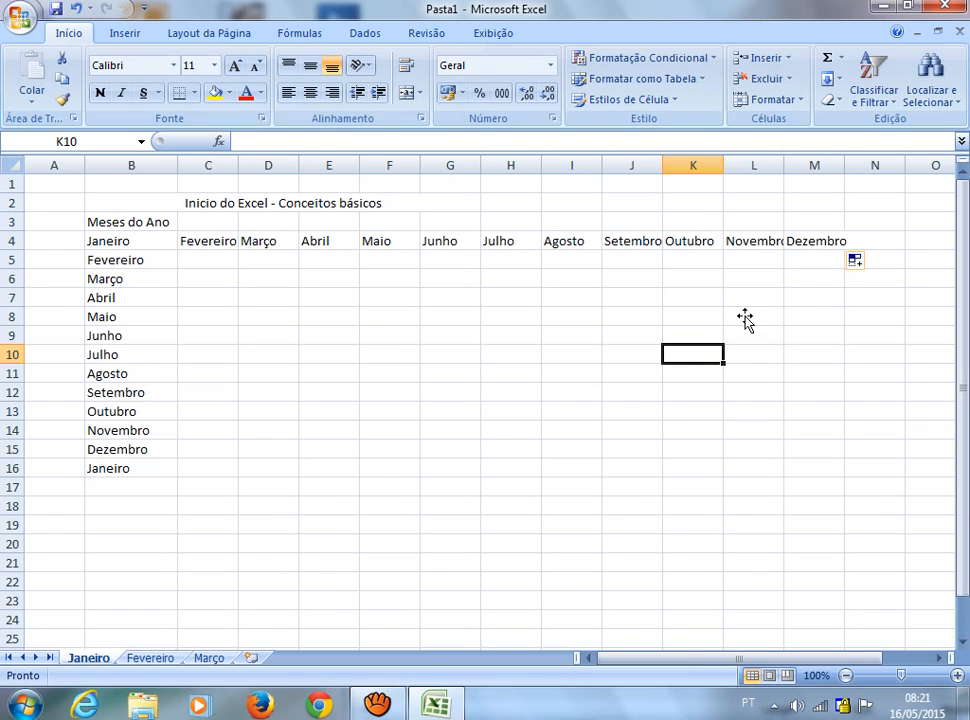
pyautogui.moveTo(823, 245); pyautogui.dragTo(228, 252)
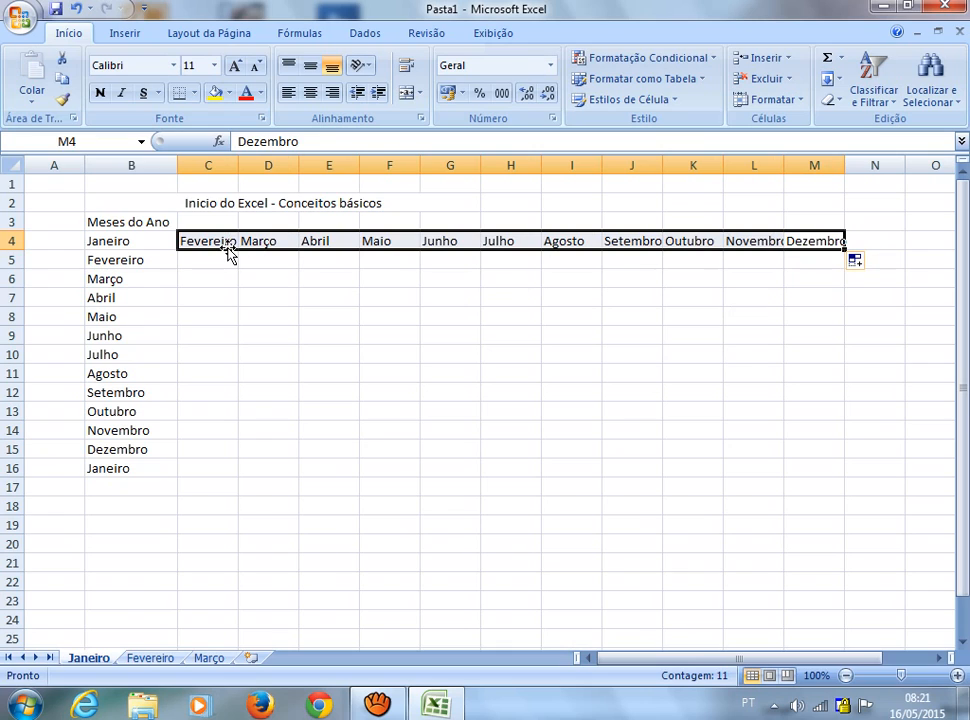
pyautogui.press('Delete')
# - Enter the heading "Numeros" in cell C3
pyautogui.click(208, 220)
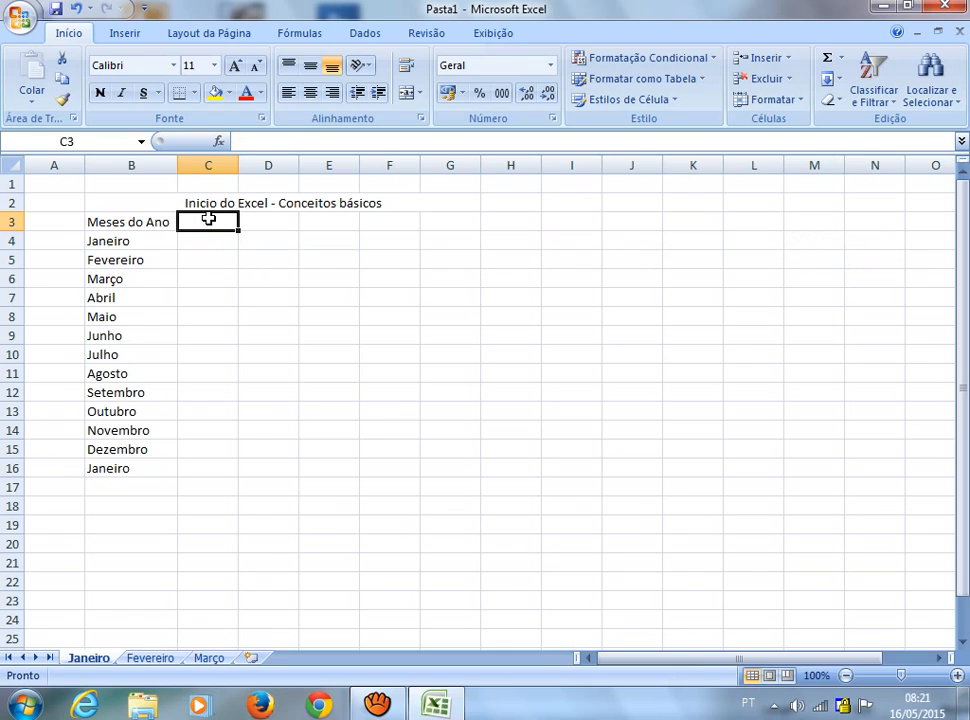
pyautogui.write('Numeros')
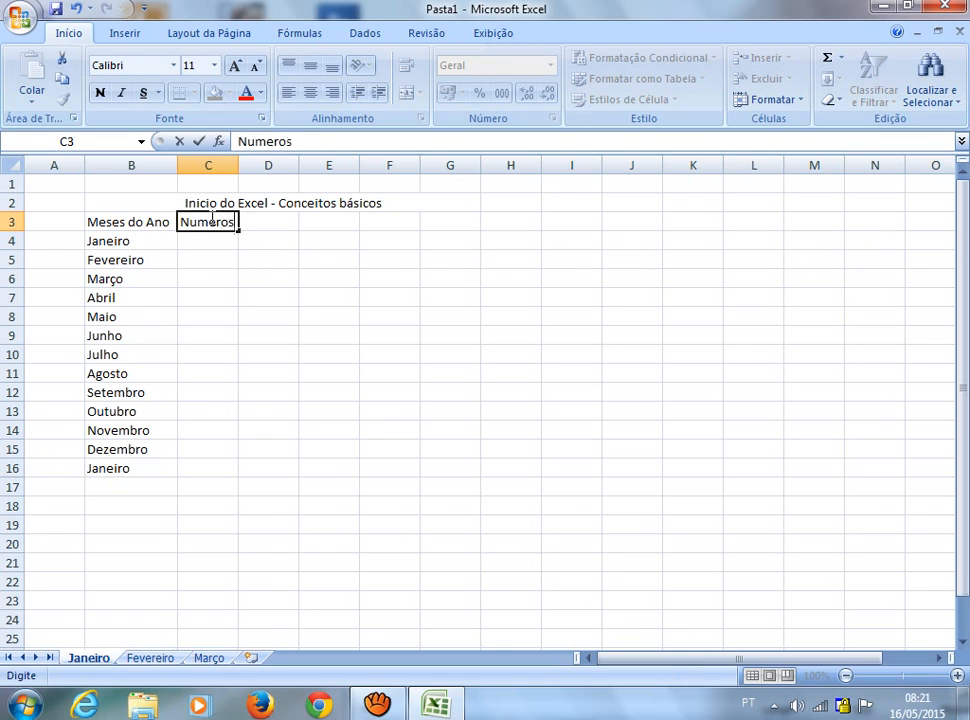
pyautogui.press('Return')
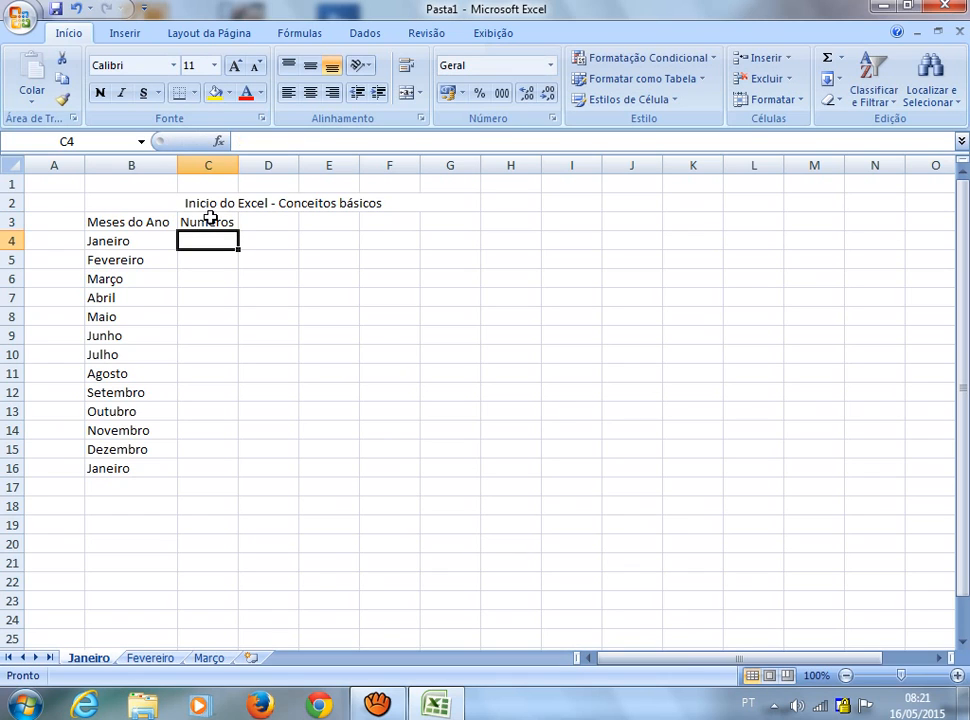
pyautogui.click(255, 317)
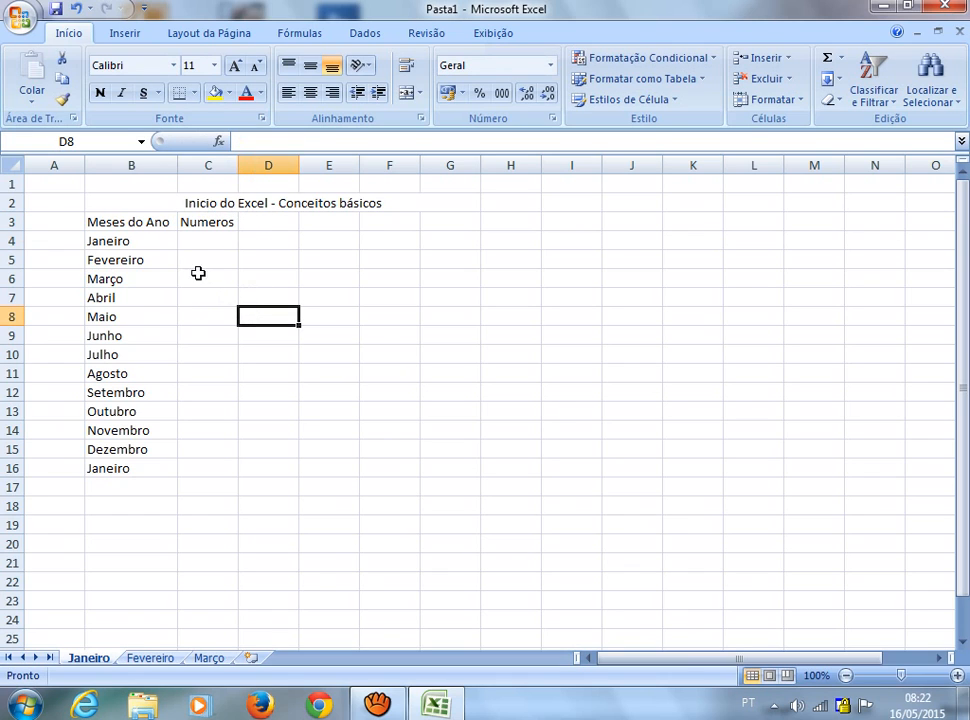
# - Enter 1 in cell C4 and 2 in cell C5, and fill the number series down through cell C16
pyautogui.click(196, 240)
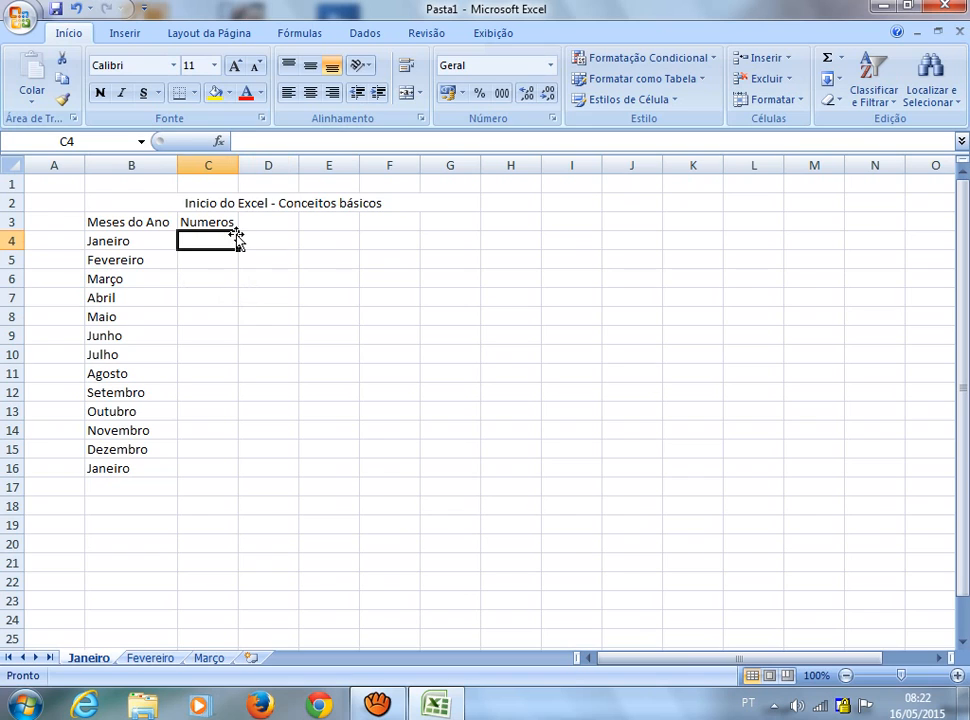
pyautogui.write('1')
pyautogui.press('Return')
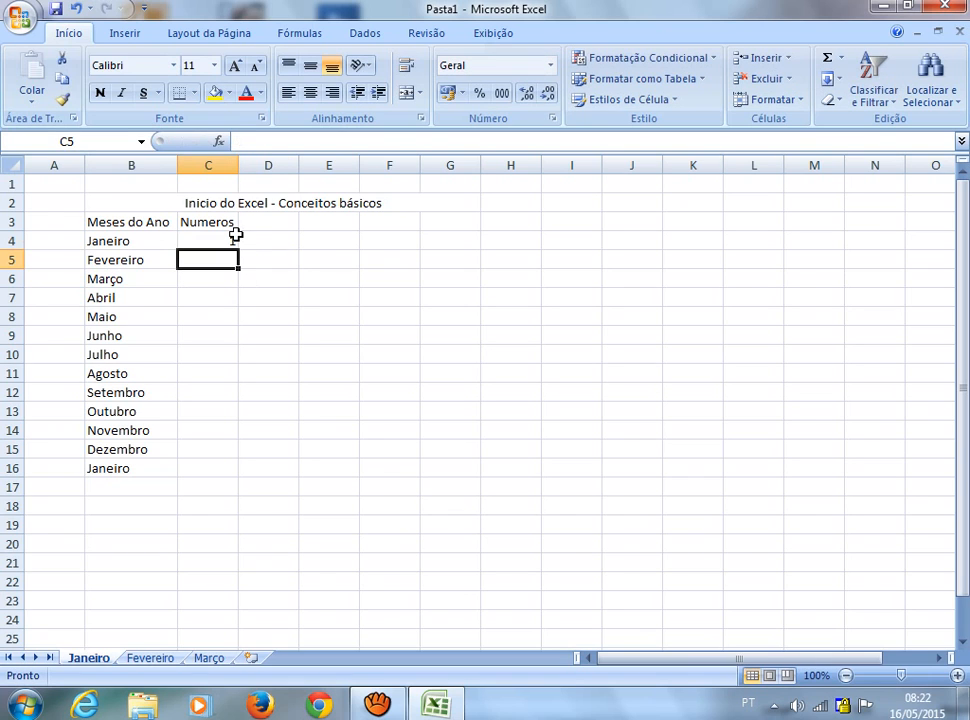
pyautogui.write('2')
pyautogui.press('Return')
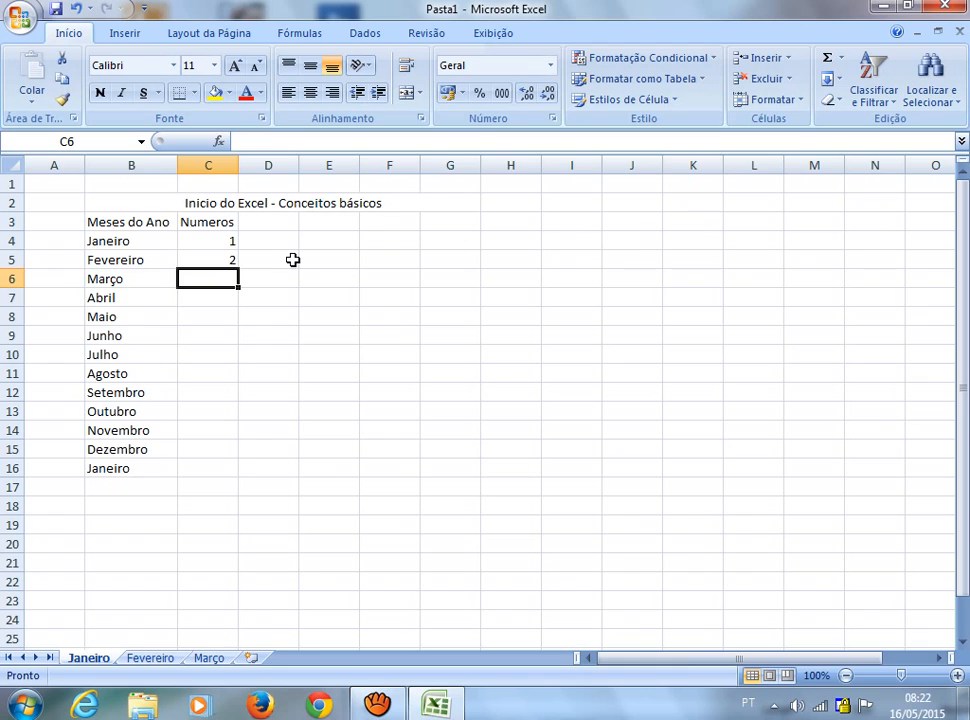
pyautogui.moveTo(230, 241); pyautogui.dragTo(230, 393)
pyautogui.moveTo(230, 425); pyautogui.dragTo(229, 469)
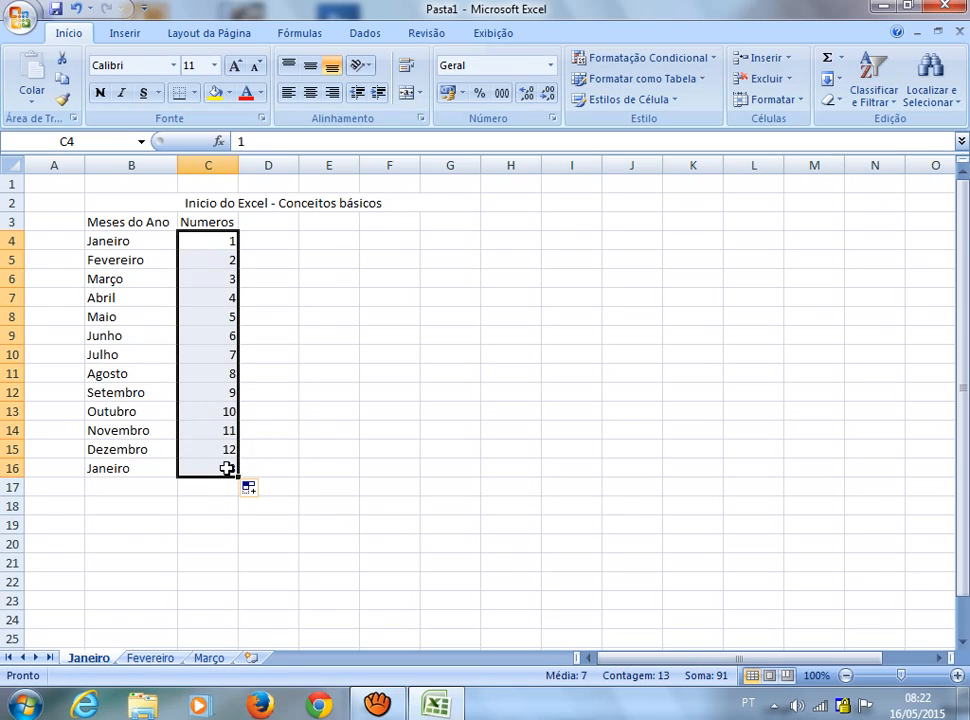
# - Delete the repeated "Janeiro" in cell B16 and the number 13 in cell C16
pyautogui.click(135, 466)
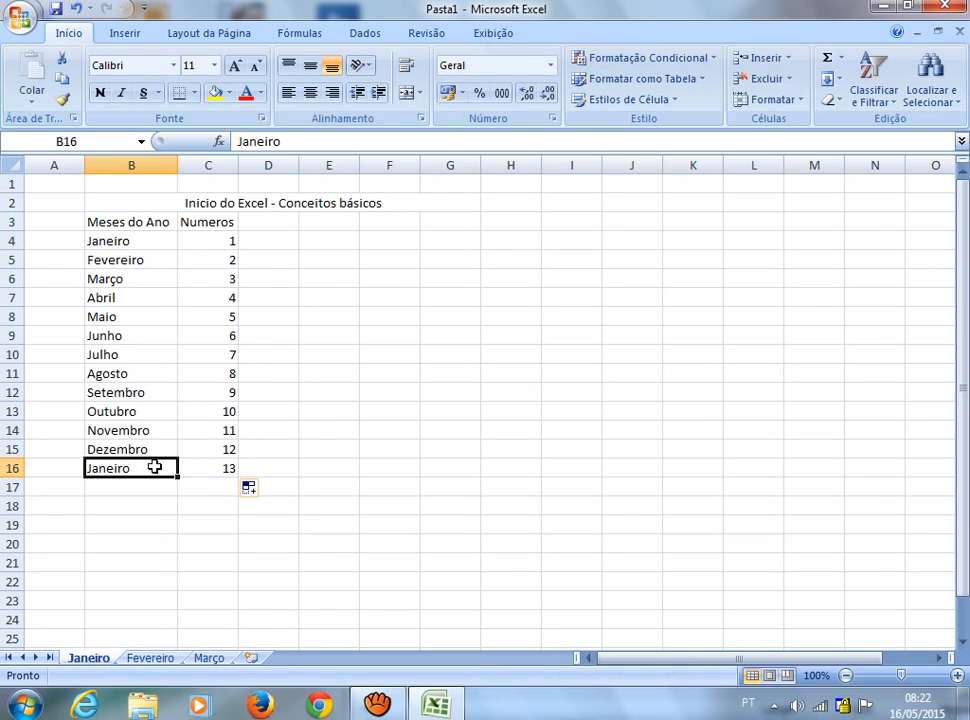
pyautogui.press('Delete')
pyautogui.click(210, 472)
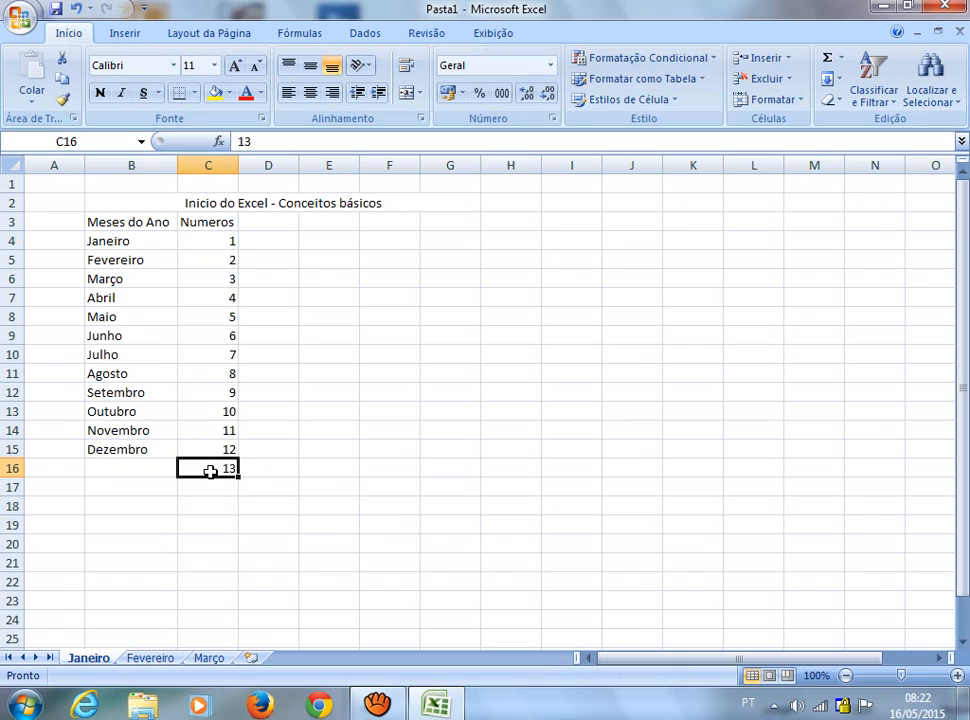
pyautogui.press('Delete')
# - Enter 1 in cell D4 and 5 in cell D5 as the start of a second number series
pyautogui.click(273, 242)
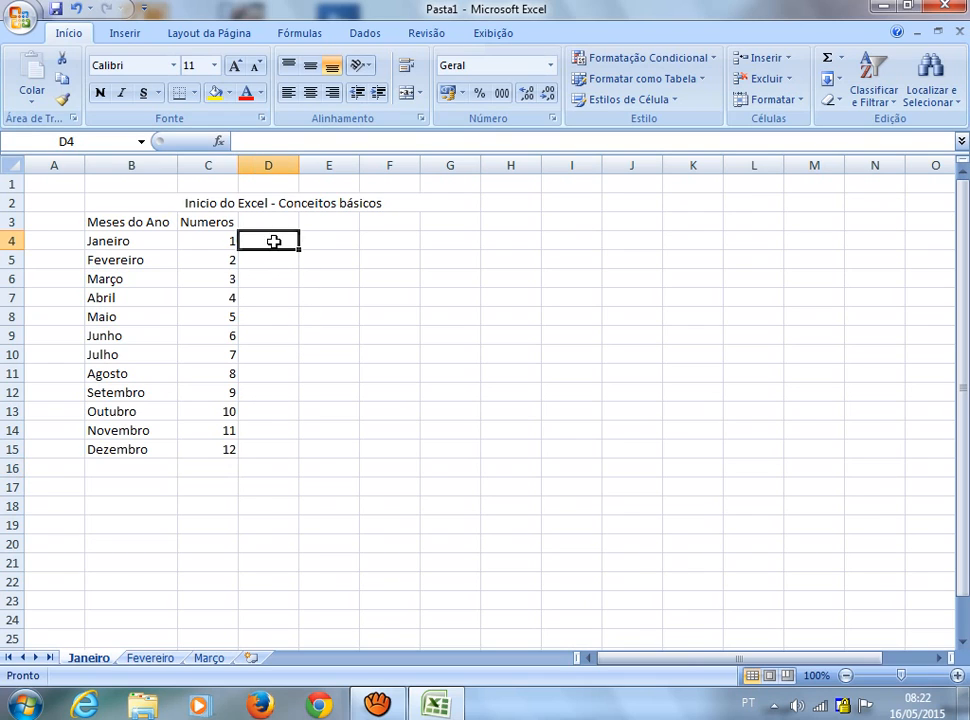
pyautogui.write('1')
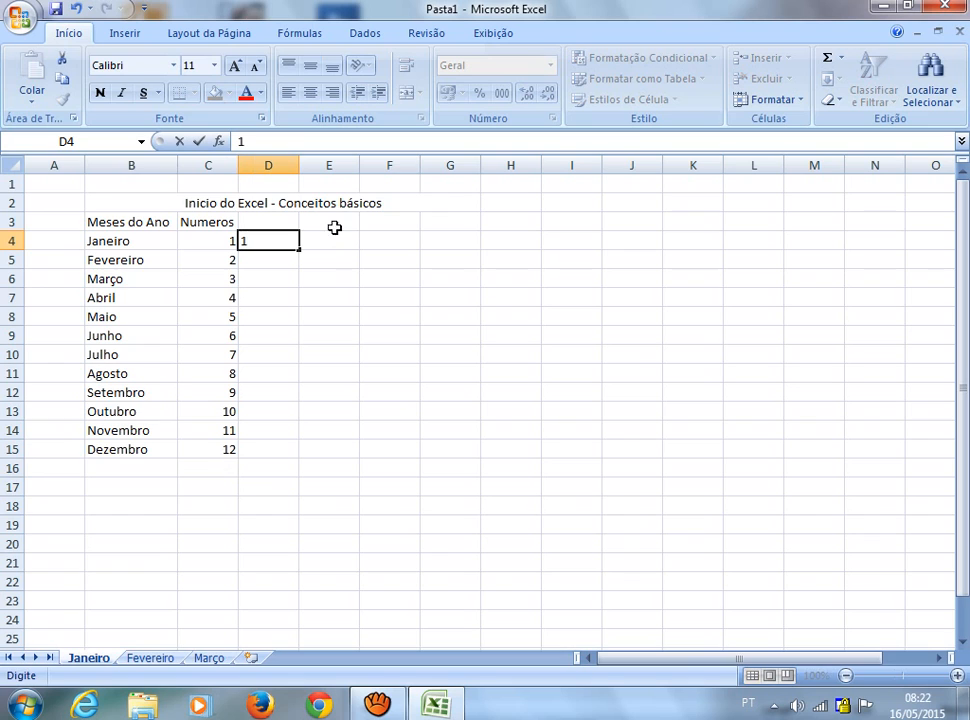
pyautogui.click(284, 259)
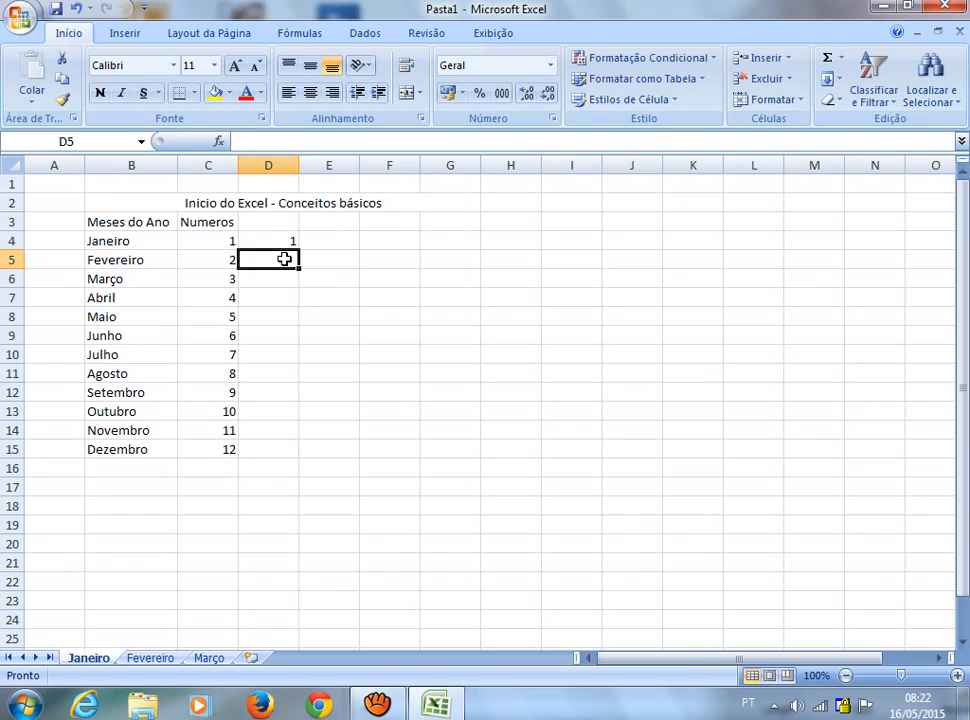
pyautogui.write('5')
pyautogui.press('Return')
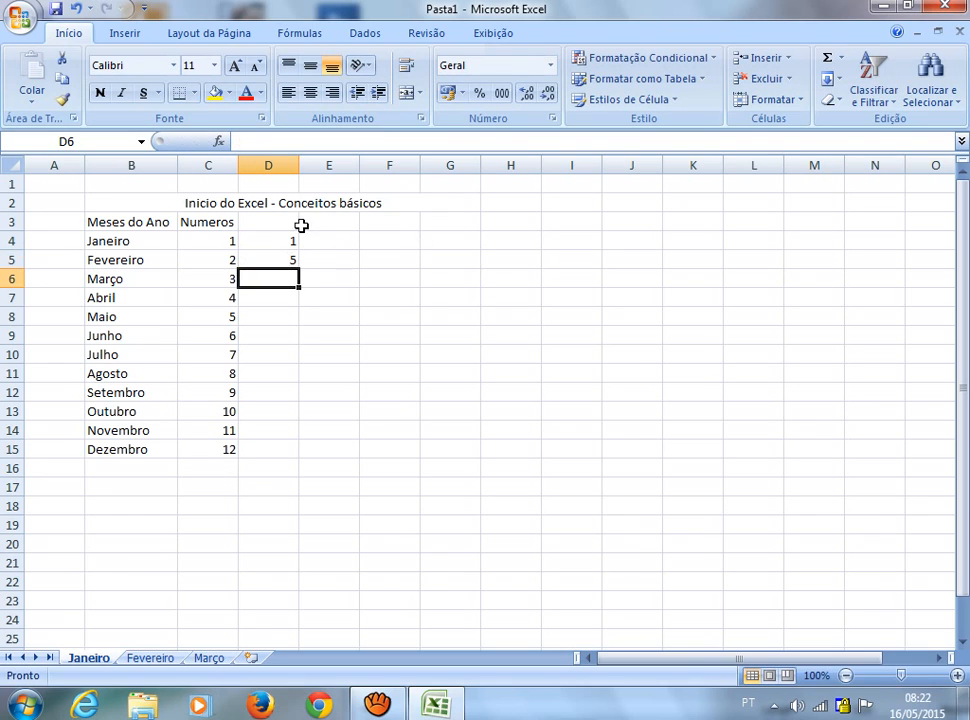
# - Fill the number series from cells D4:D5 down through cell D15
pyautogui.moveTo(288, 241); pyautogui.dragTo(284, 254)
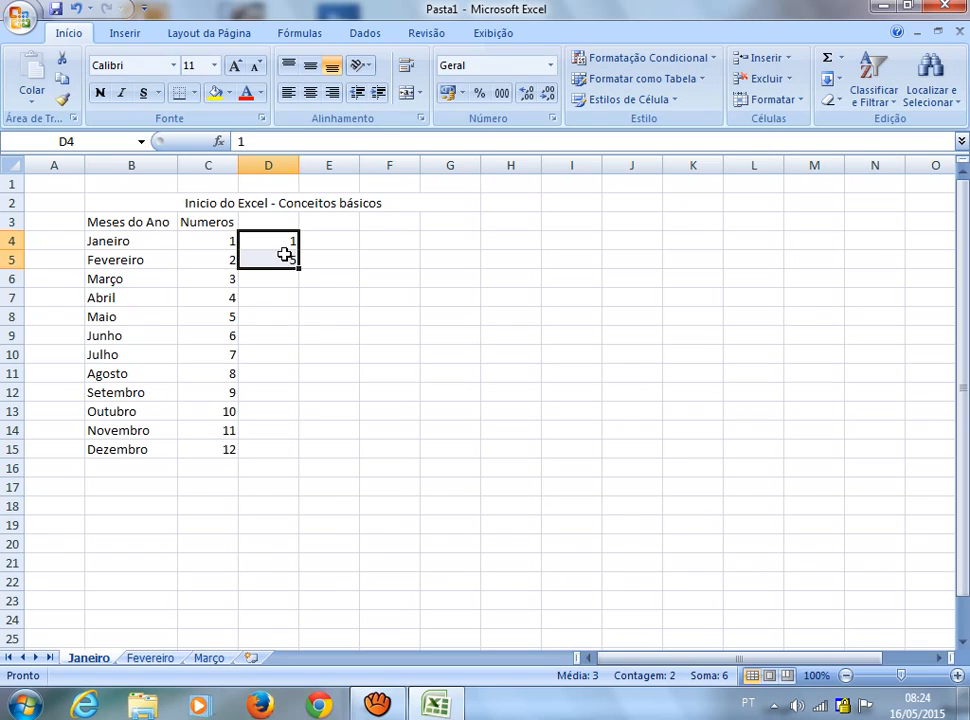
pyautogui.click(353, 285)
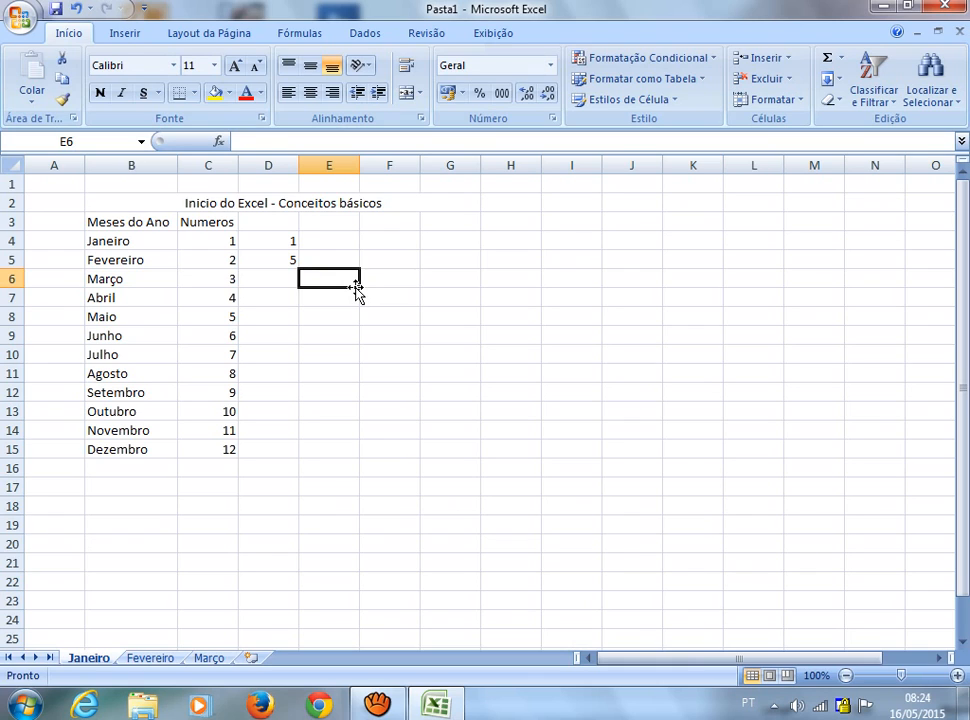
pyautogui.moveTo(291, 243); pyautogui.dragTo(297, 284)
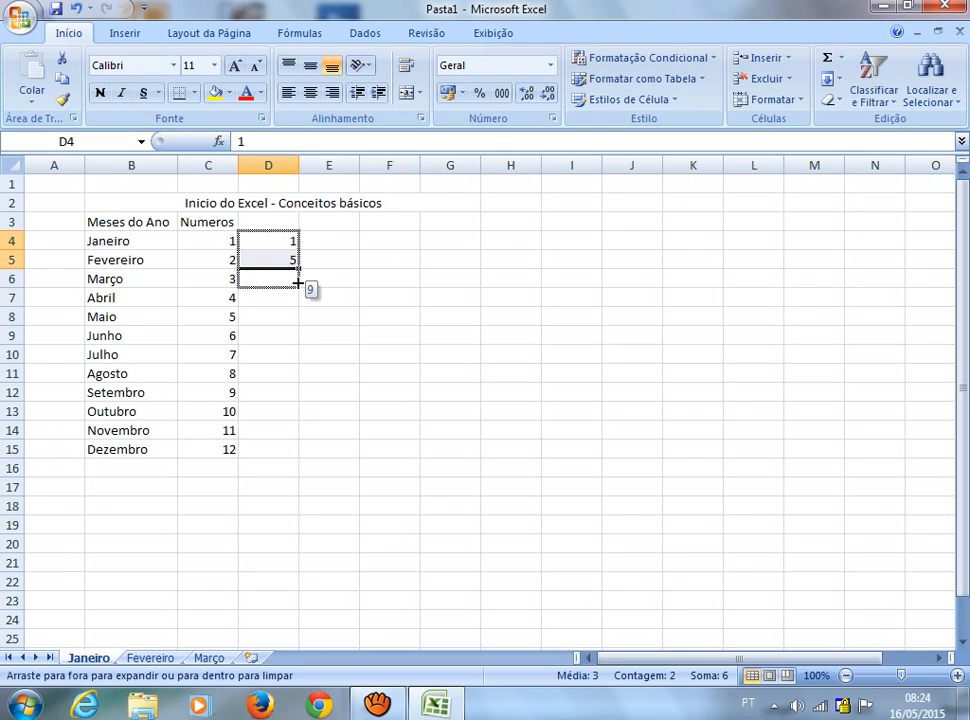
pyautogui.moveTo(297, 284); pyautogui.dragTo(295, 450)
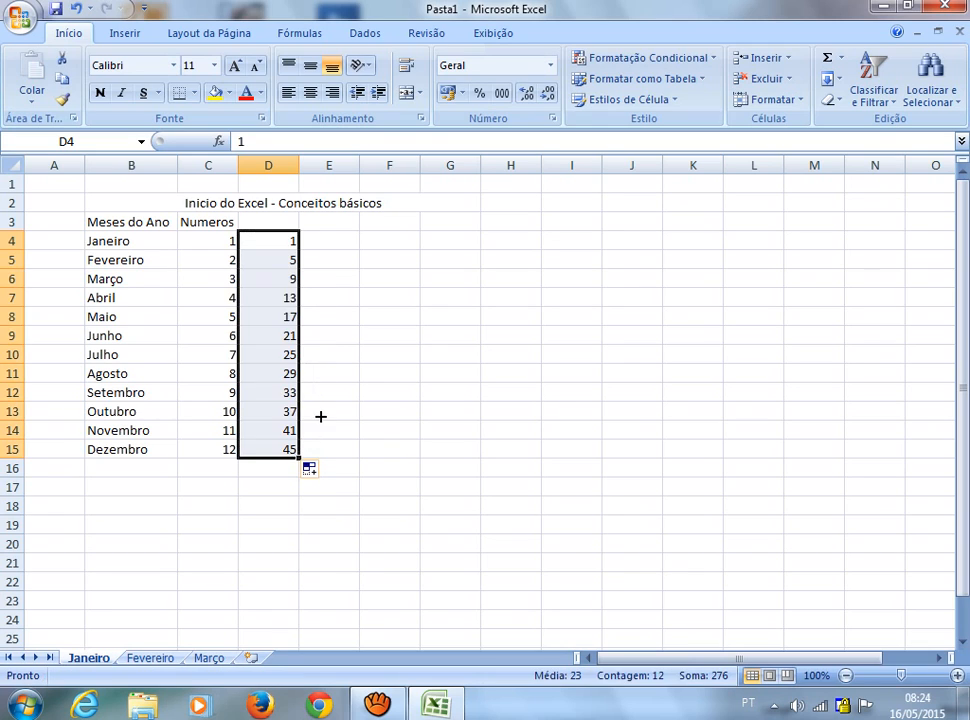
pyautogui.click(330, 373)
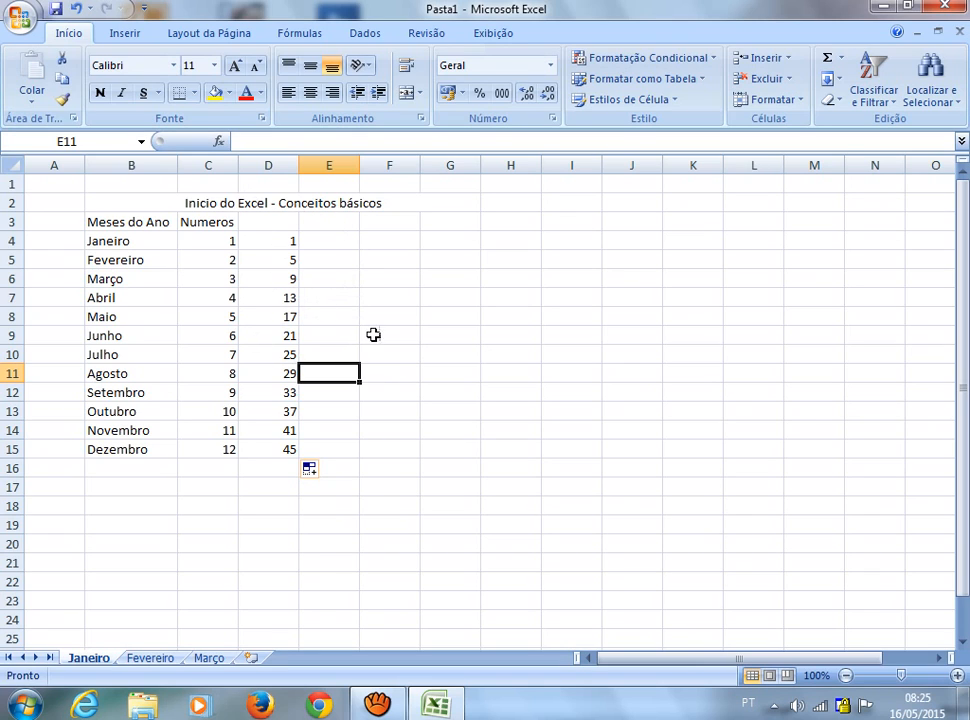
# - Move the number series in cells D4:D15 to cells N2:N13
pyautogui.moveTo(274, 242); pyautogui.dragTo(288, 441)
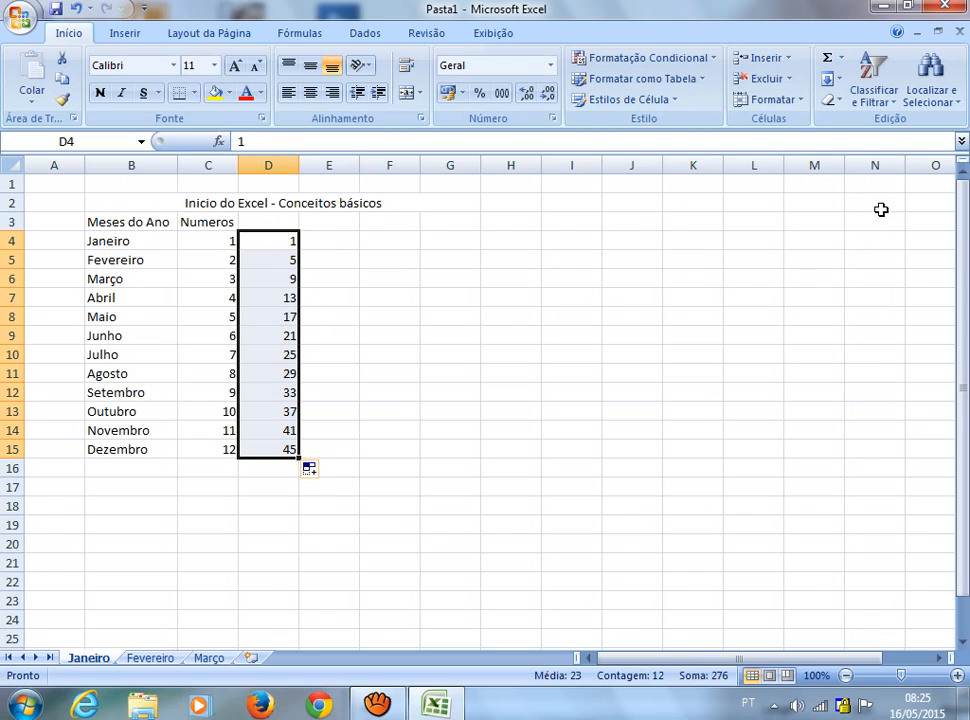
pyautogui.click(571, 278)
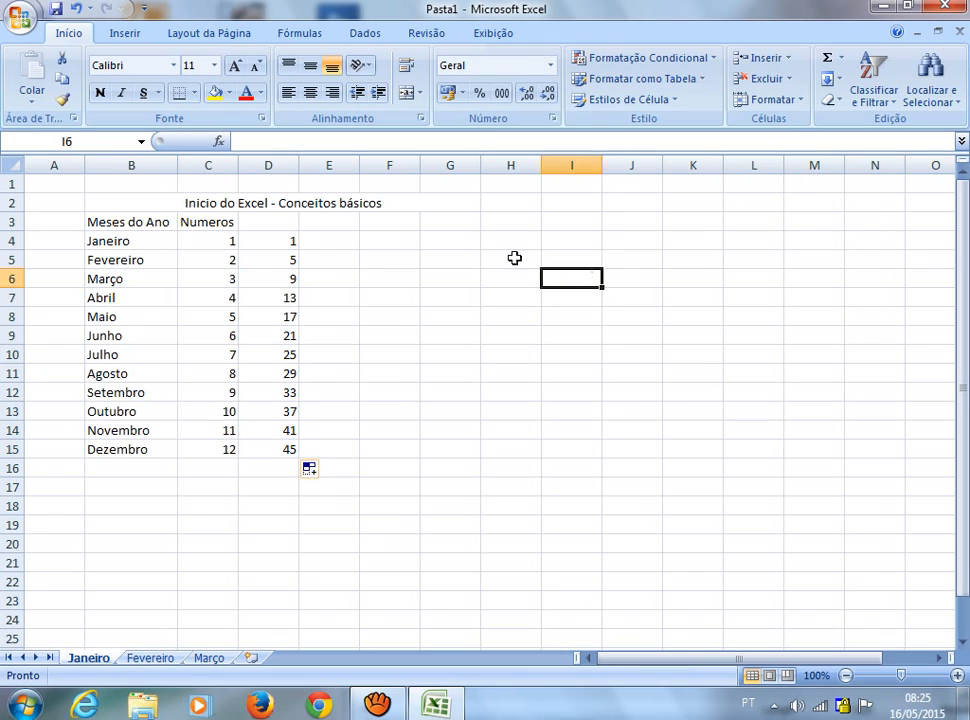
pyautogui.click(286, 244)
pyautogui.moveTo(286, 248); pyautogui.dragTo(263, 449)
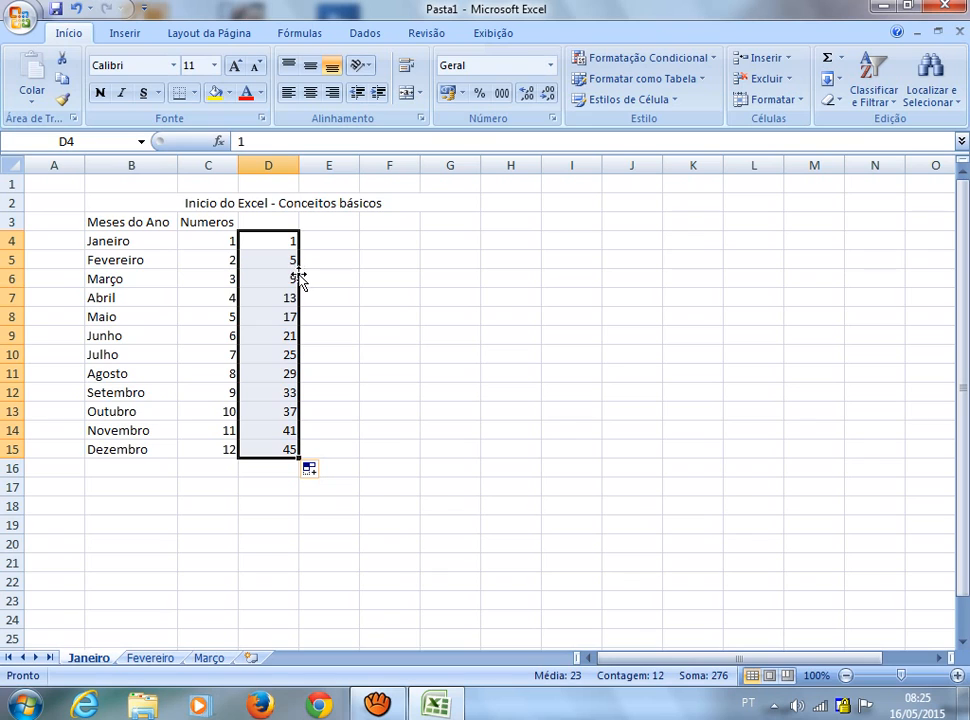
pyautogui.moveTo(301, 278); pyautogui.dragTo(862, 252)
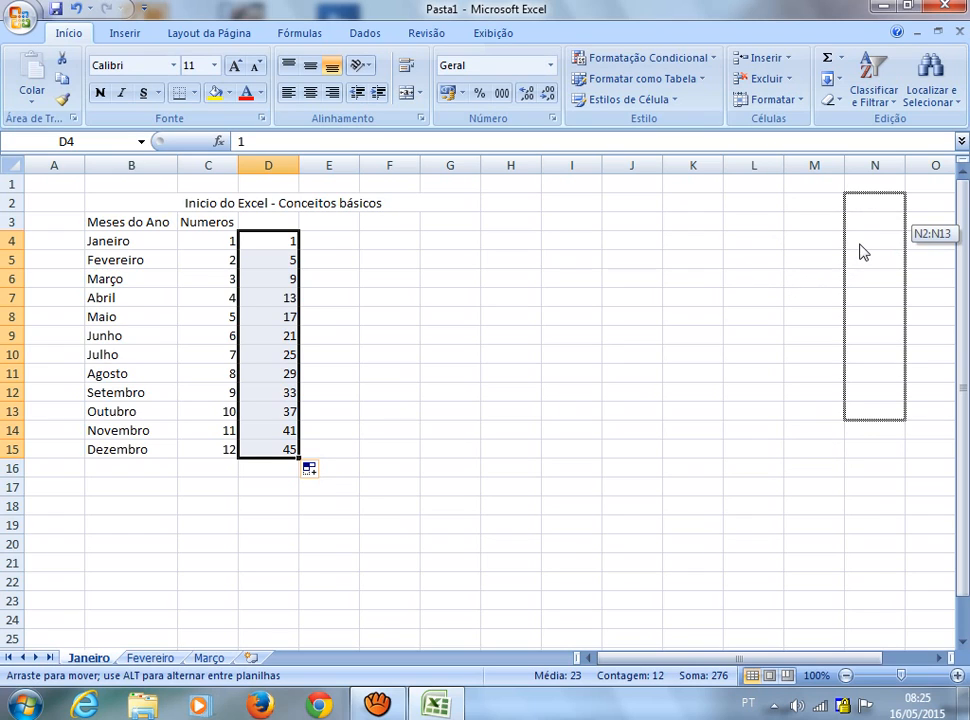
pyautogui.moveTo(862, 252); pyautogui.dragTo(864, 249)
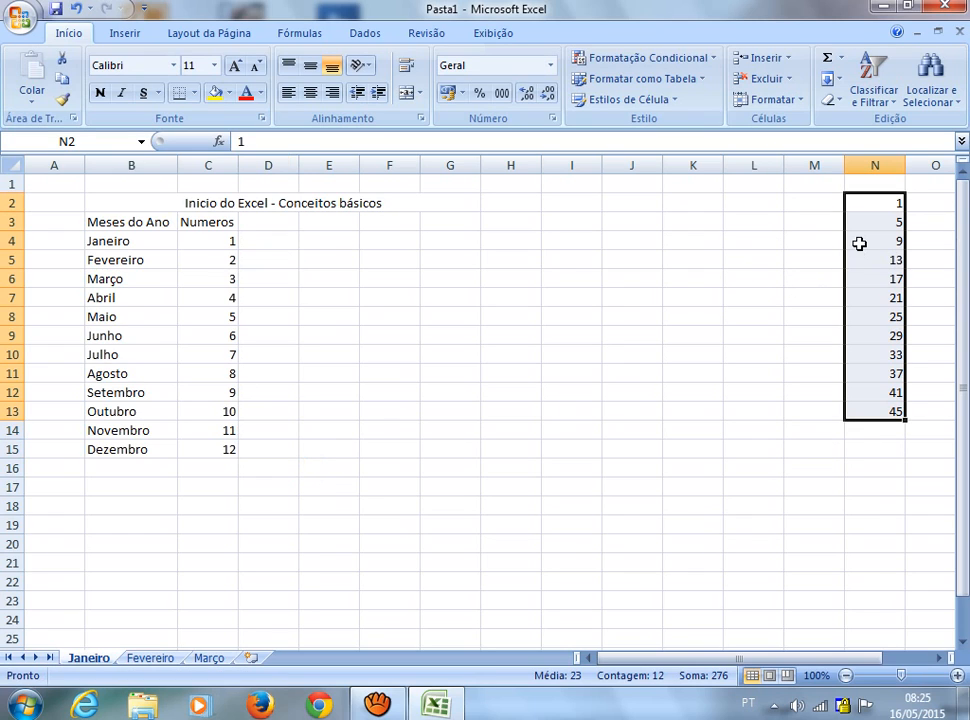
# - Move the numbers 1 to 12 from cells C4:C15 to cells M2:M13
pyautogui.moveTo(232, 242); pyautogui.dragTo(210, 447)
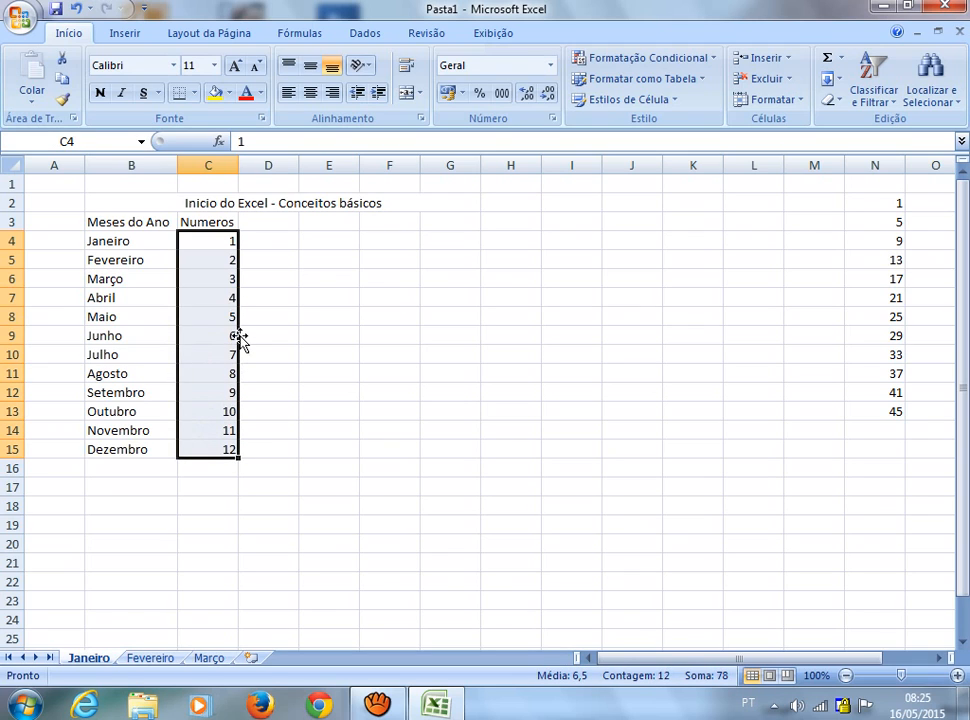
pyautogui.moveTo(240, 343); pyautogui.dragTo(790, 296)
pyautogui.moveTo(798, 296); pyautogui.dragTo(797, 290)
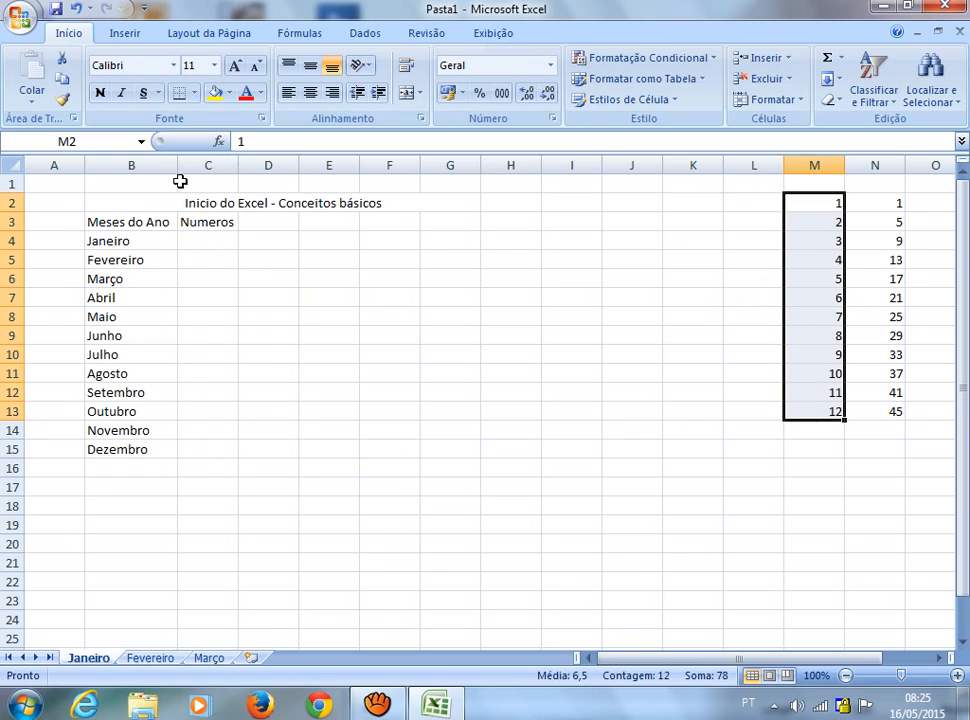
# - Move the month names in cells B4:B15 to cells L2:L13
pyautogui.moveTo(158, 243); pyautogui.dragTo(143, 449)
pyautogui.moveTo(180, 340); pyautogui.dragTo(756, 312)
pyautogui.click(638, 318)
# - Clear the headings "Numeros" in cell C3 and "Meses do Ano" in cell B3
pyautogui.click(190, 222)
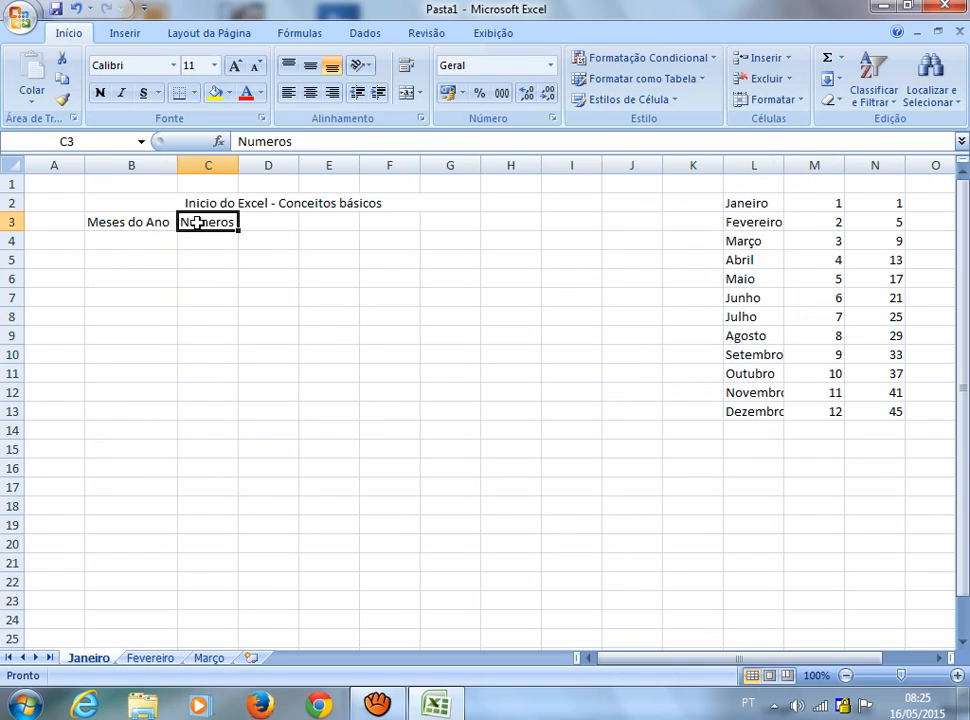
pyautogui.press('Delete')
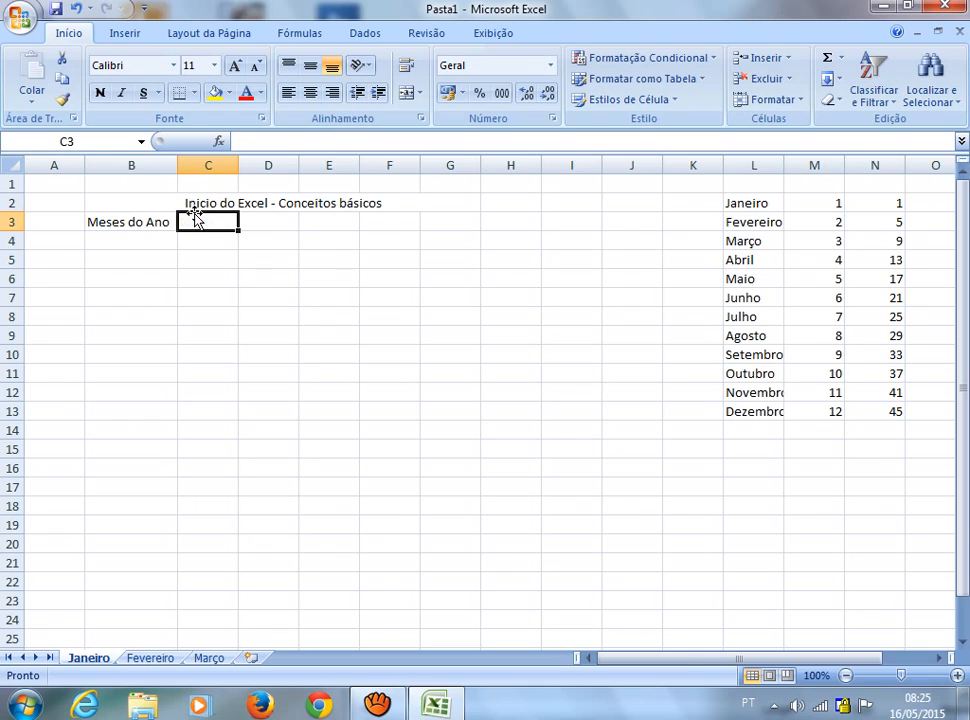
pyautogui.click(159, 219)
pyautogui.press('Delete')
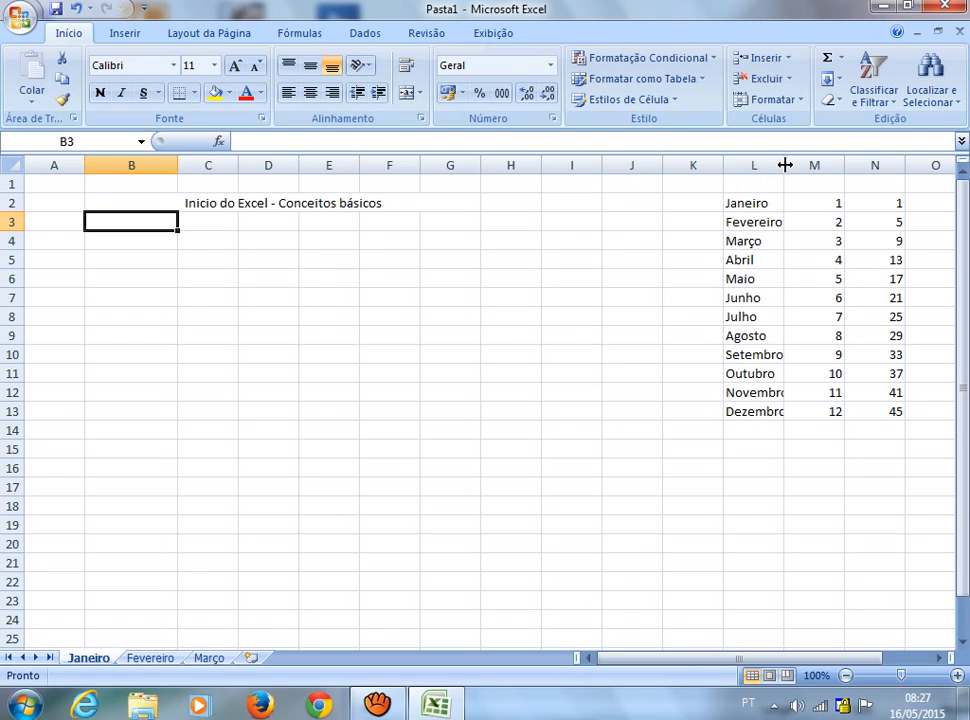
# - AutoFit the widths of columns L, M and N to their contents and widen column N slightly
pyautogui.click(785, 165)
pyautogui.doubleClick(785, 165)
pyautogui.click(785, 164)
pyautogui.click(822, 203)
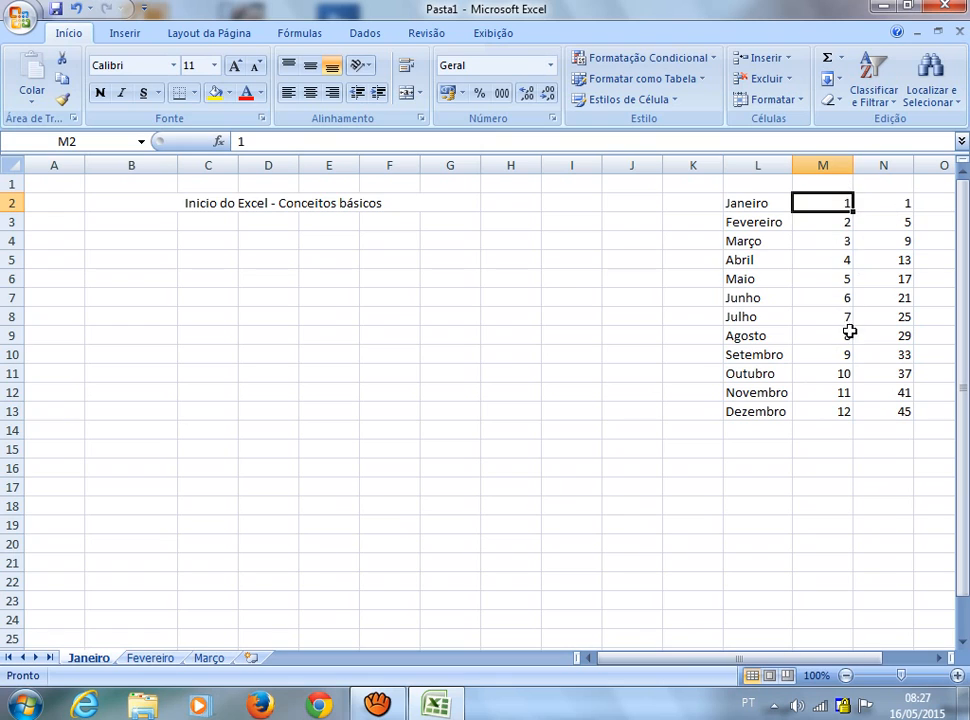
pyautogui.doubleClick(853, 165)
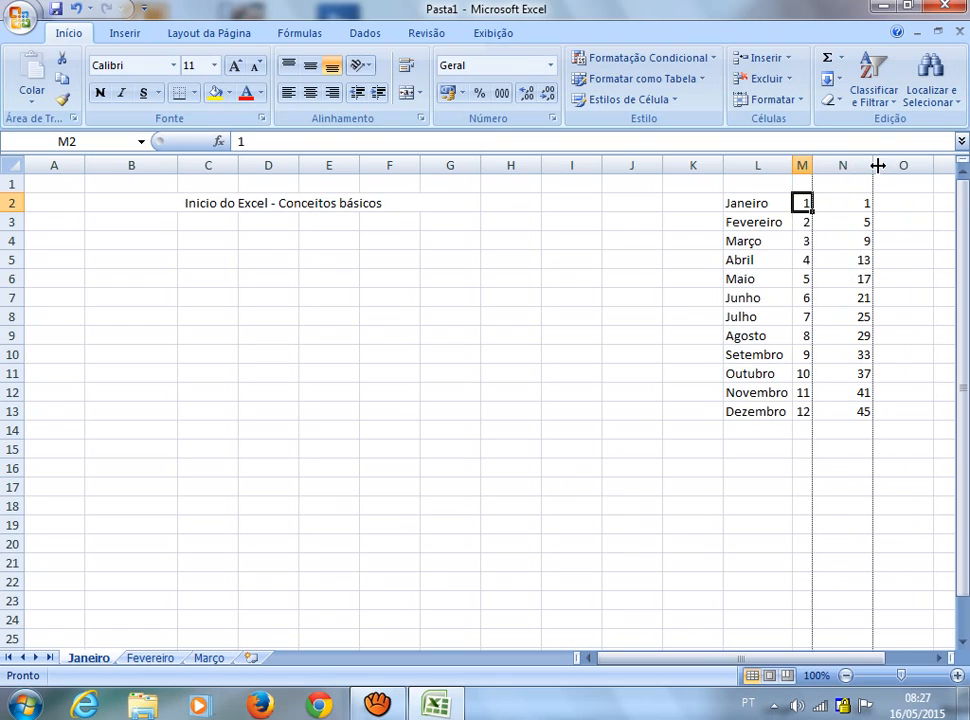
pyautogui.doubleClick(874, 165)
pyautogui.click(864, 295)
pyautogui.click(519, 353)
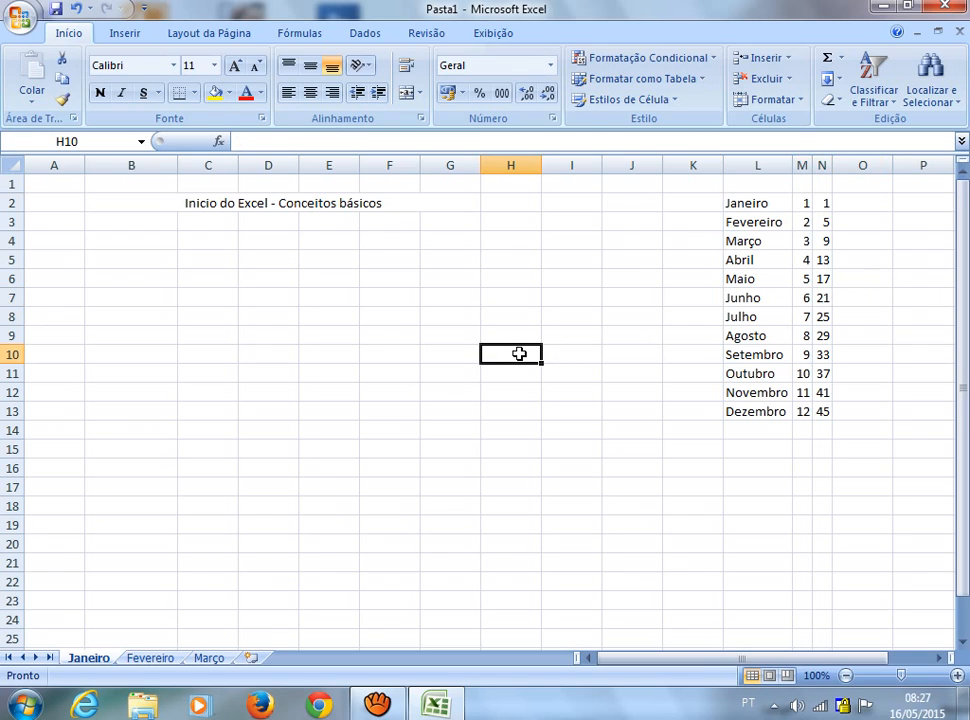
pyautogui.moveTo(832, 165)
pyautogui.mouseDown()
pyautogui.moveTo(877, 164)
pyautogui.moveTo(825, 164)
pyautogui.moveTo(837, 161)
pyautogui.mouseUp()
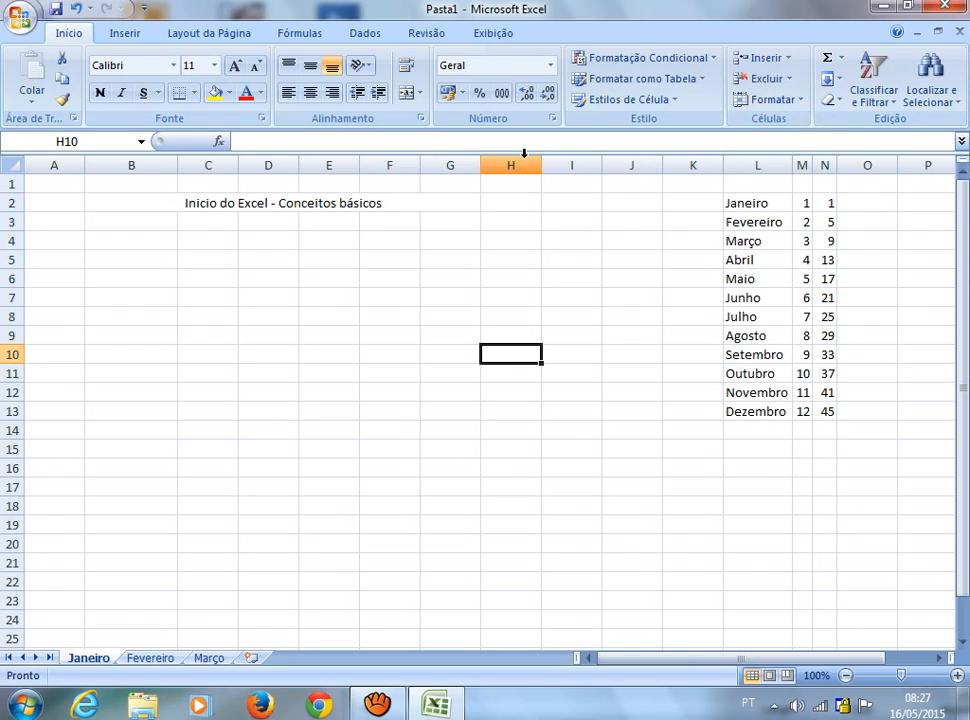
# - Select columns H to K one by one and examine the widths of columns H, I, L, M and N
pyautogui.click(496, 245)
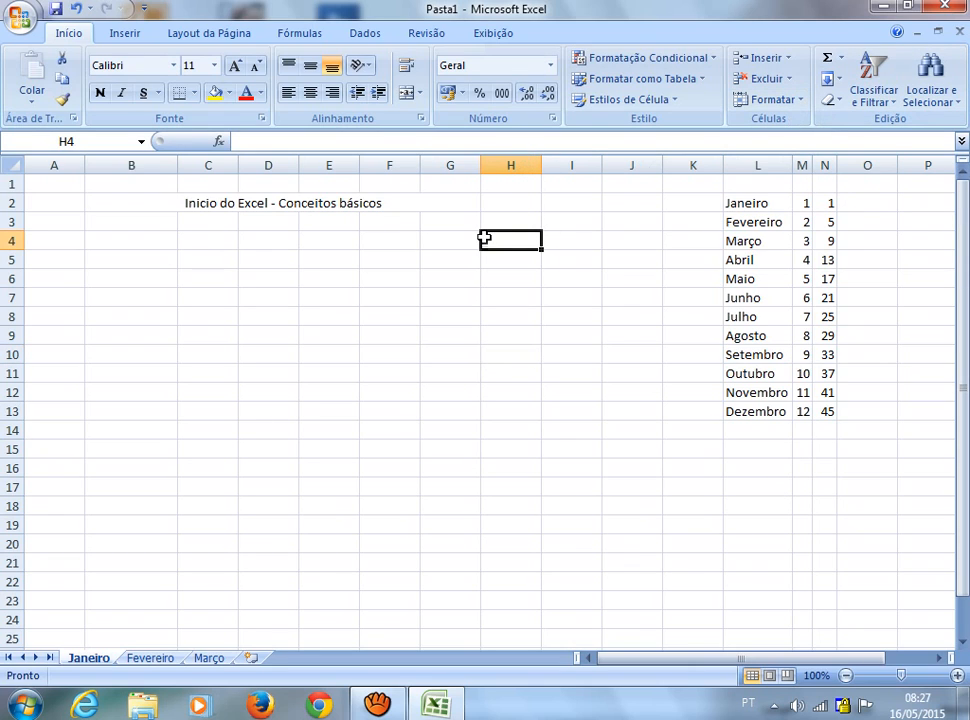
pyautogui.click(505, 162)
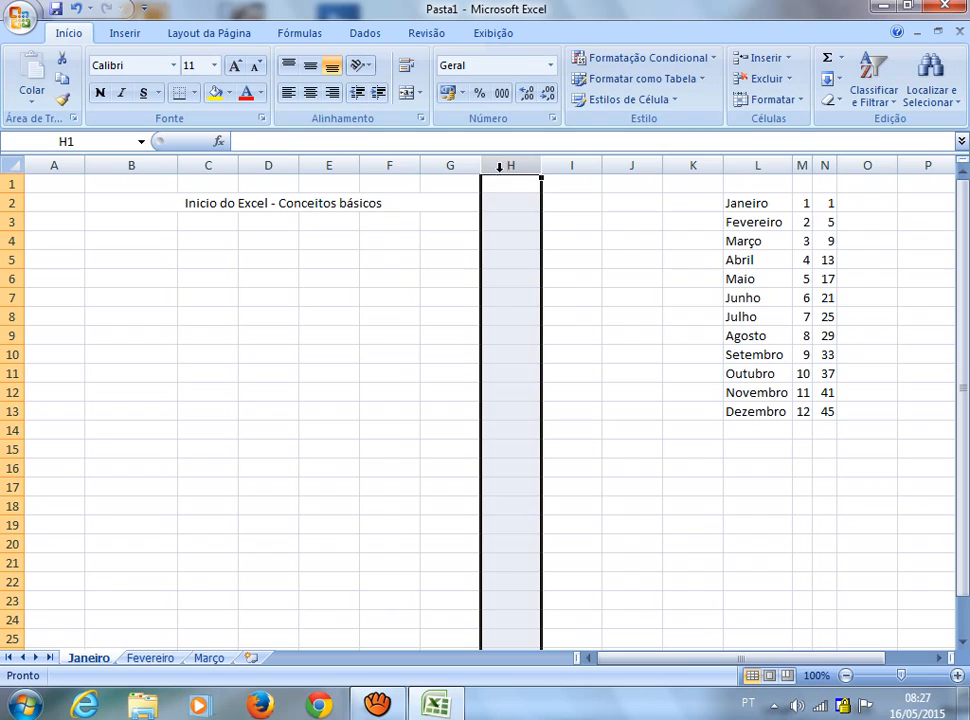
pyautogui.click(575, 166)
pyautogui.click(640, 162)
pyautogui.click(697, 161)
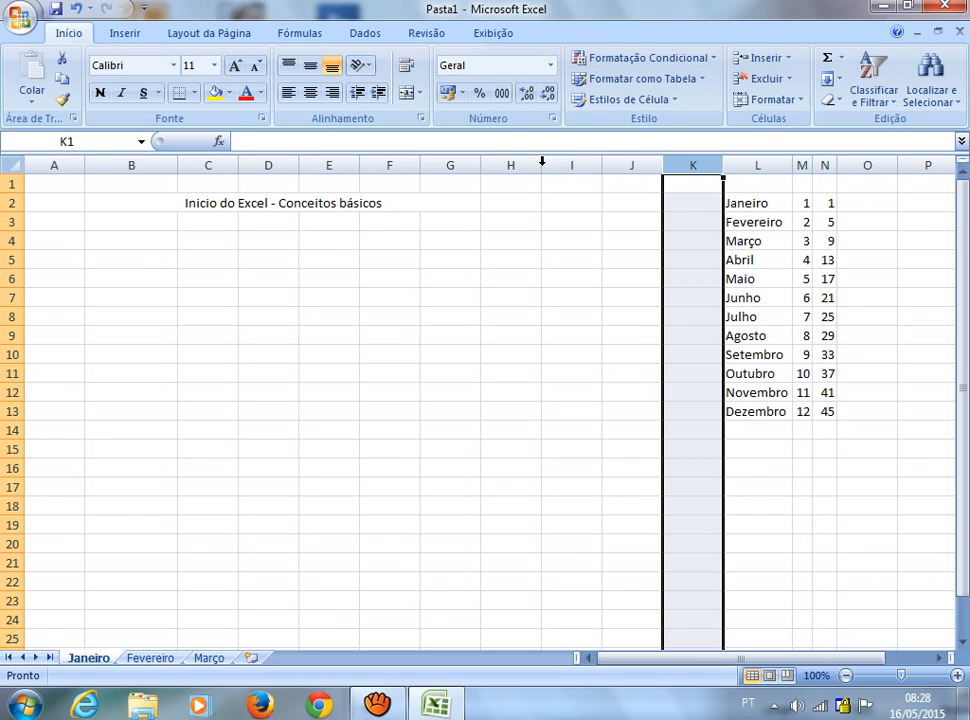
pyautogui.moveTo(541, 165); pyautogui.dragTo(541, 165)
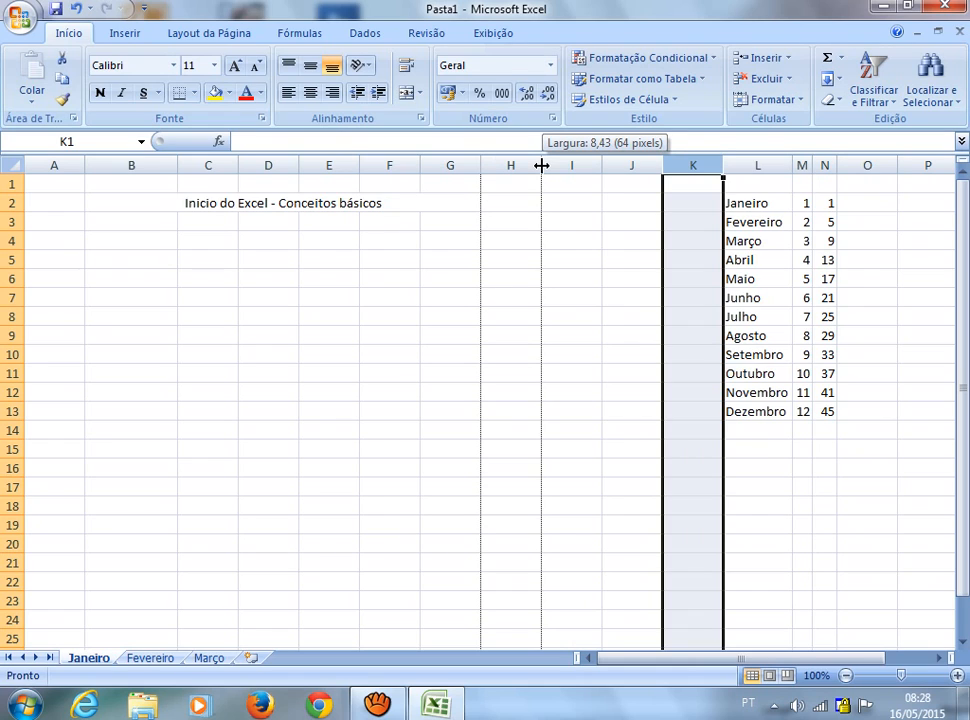
pyautogui.moveTo(541, 165); pyautogui.dragTo(539, 168)
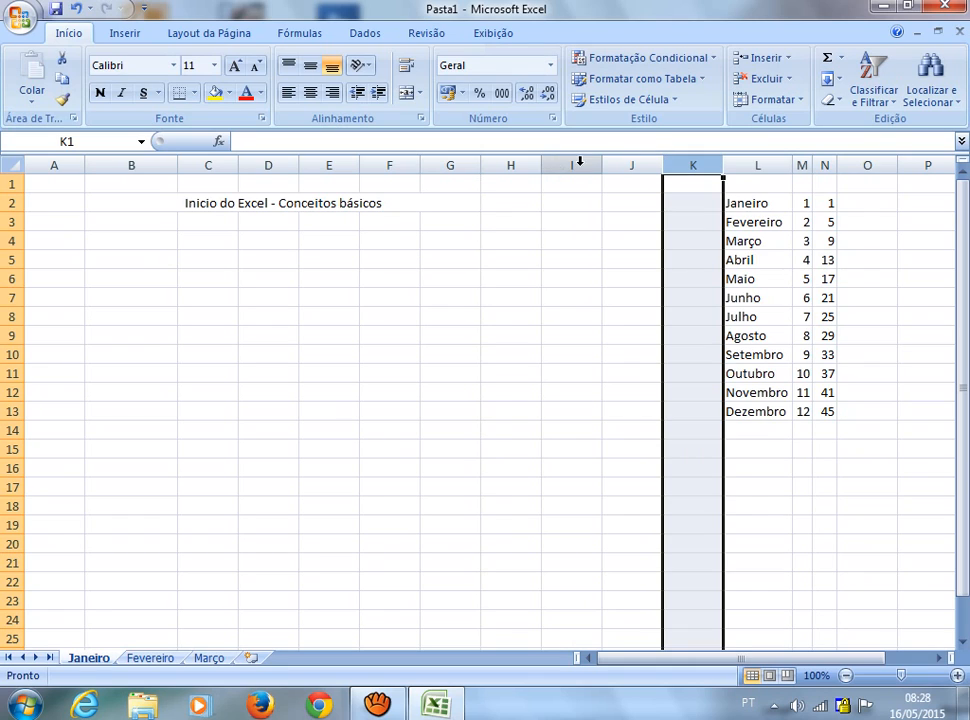
pyautogui.moveTo(604, 168); pyautogui.dragTo(604, 168)
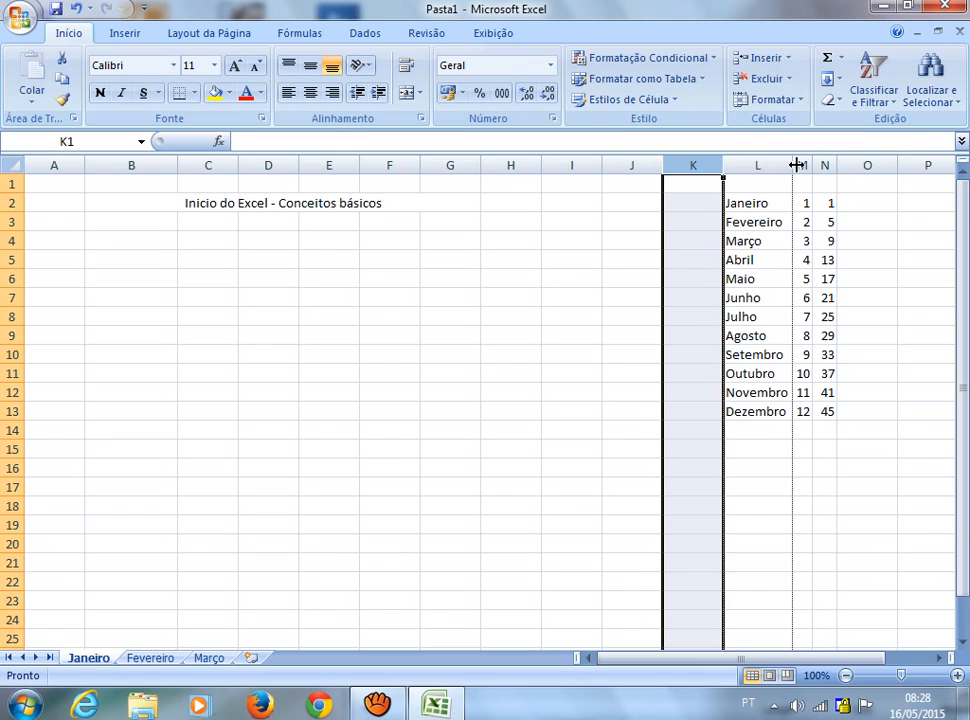
pyautogui.moveTo(795, 165); pyautogui.dragTo(797, 165)
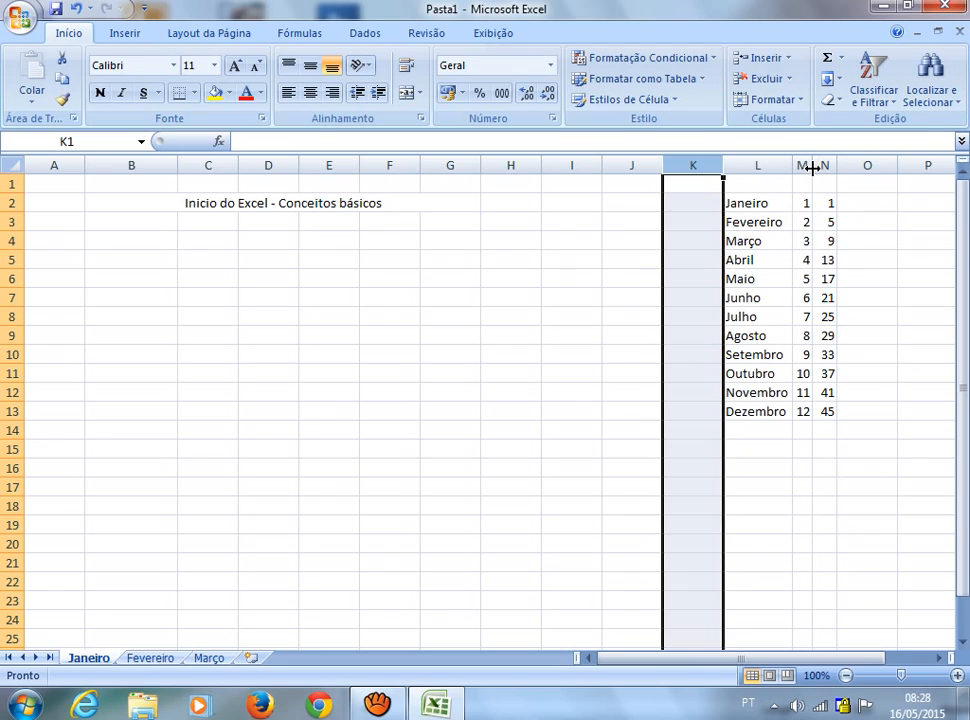
pyautogui.moveTo(812, 168); pyautogui.dragTo(832, 165)
# - Check the width of column H and widen it slightly by hand
pyautogui.click(526, 170)
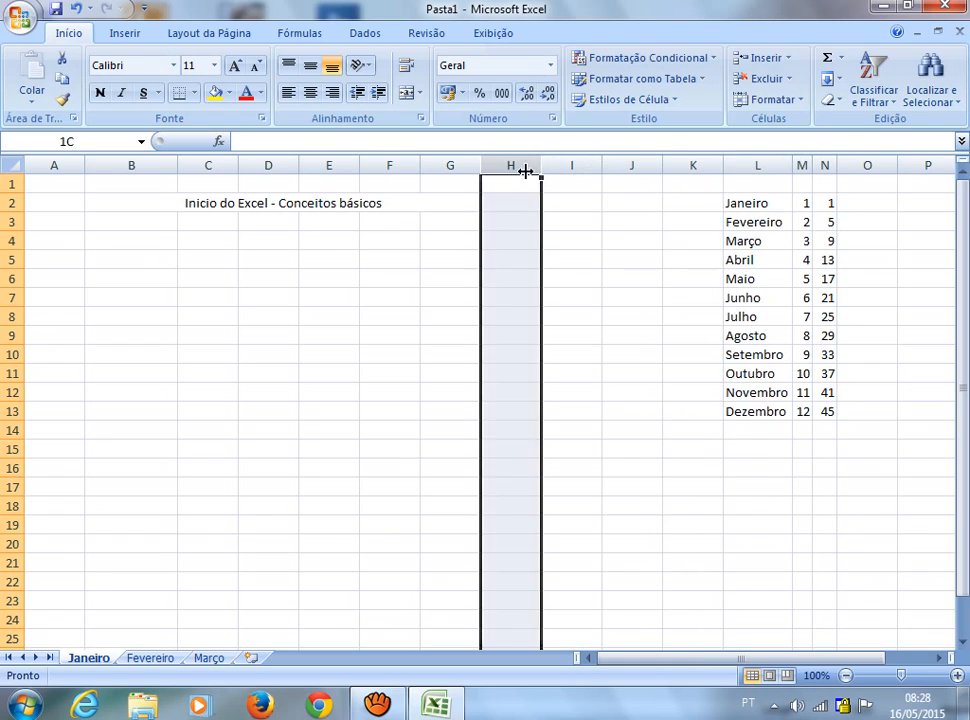
pyautogui.moveTo(542, 170); pyautogui.dragTo(540, 168)
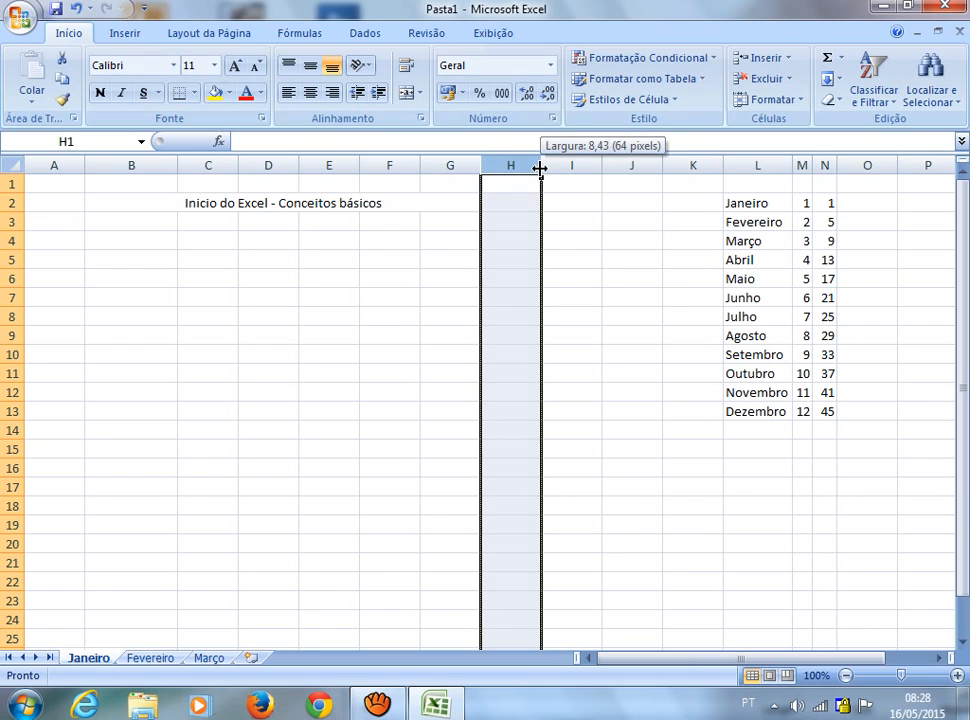
pyautogui.moveTo(540, 168); pyautogui.dragTo(550, 172)
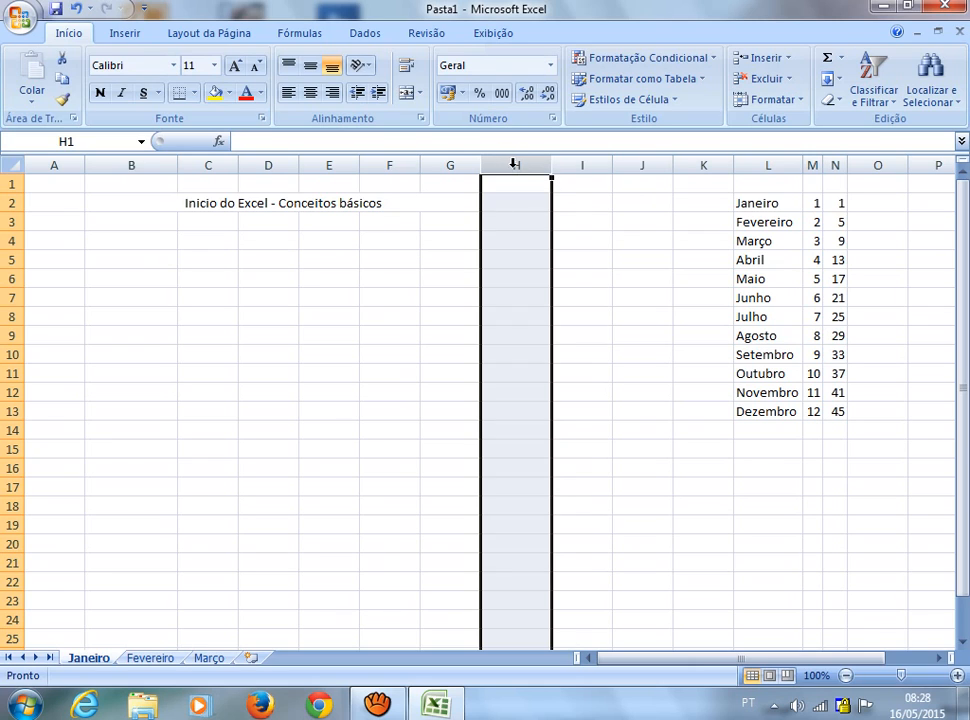
# - Set the width of column H to exactly 12,15 and check the applied width
pyautogui.rightClick(516, 165)
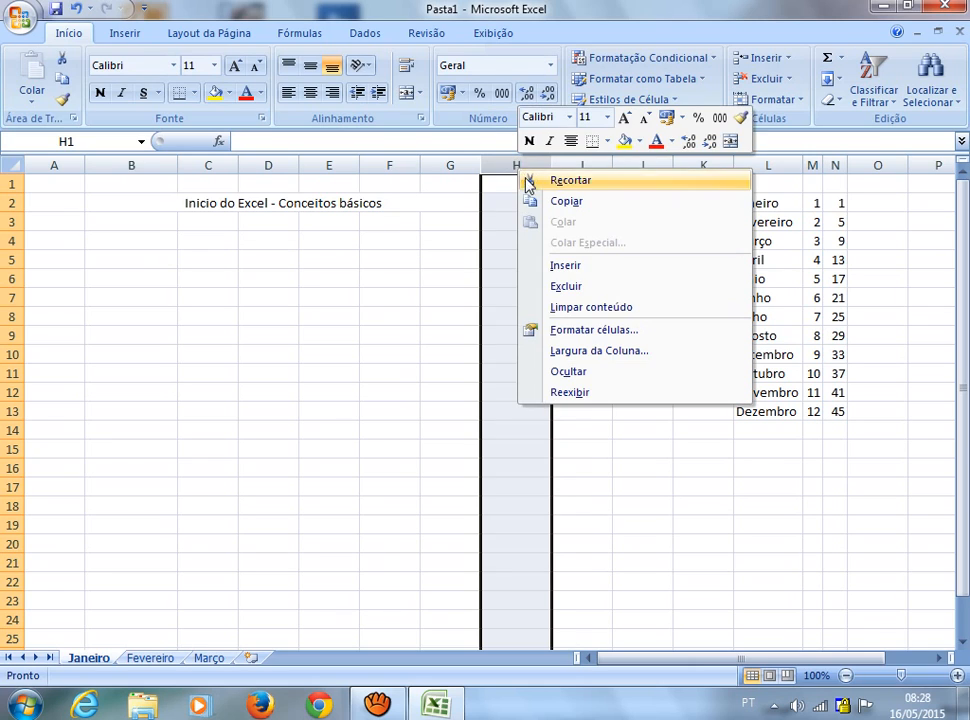
pyautogui.click(582, 352)
pyautogui.write('1')
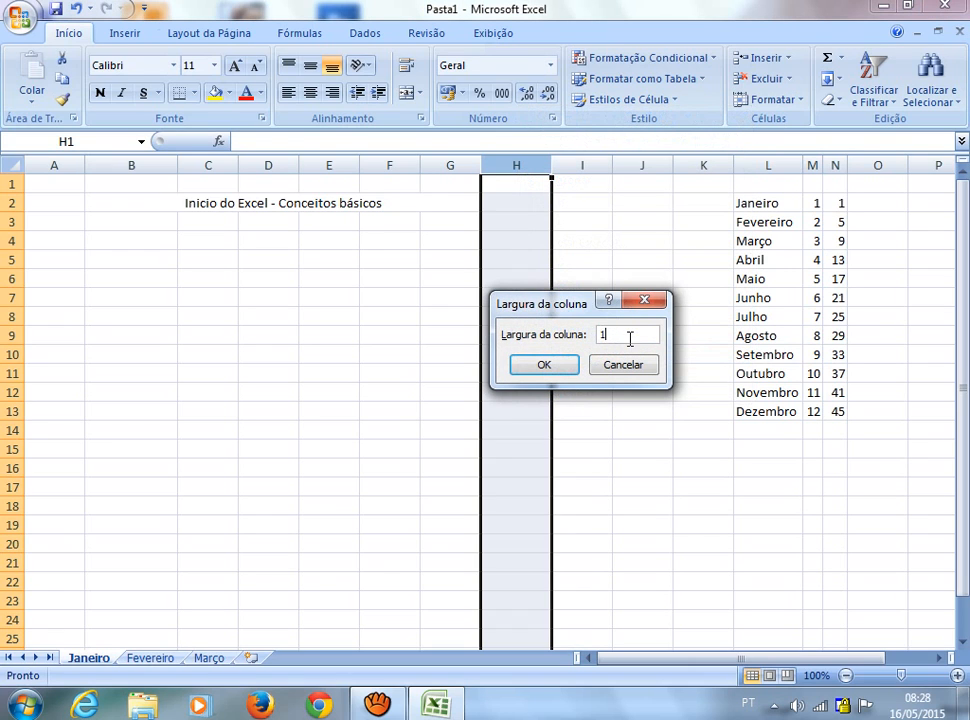
pyautogui.write('2,15')
pyautogui.press('Return')
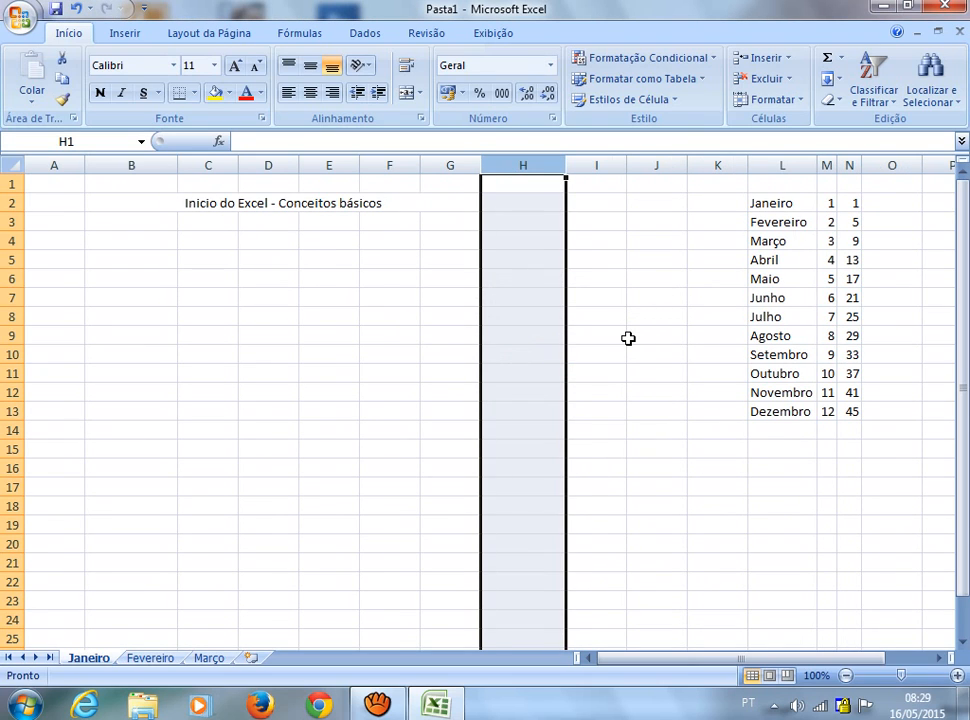
pyautogui.click(628, 338)
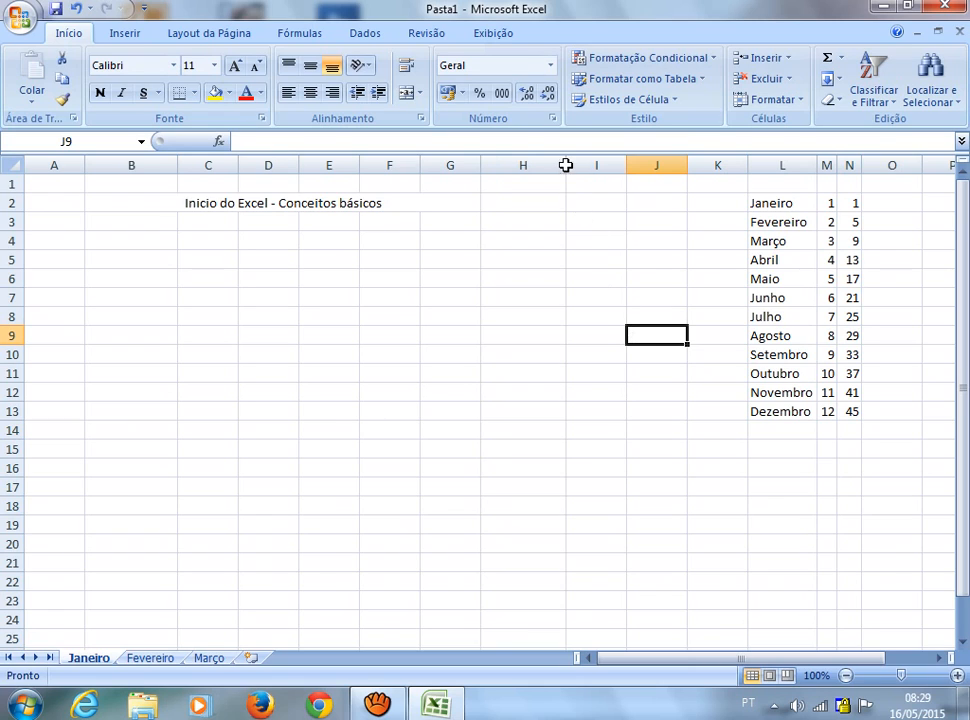
pyautogui.moveTo(565, 165); pyautogui.dragTo(565, 165)
pyautogui.click(565, 165)
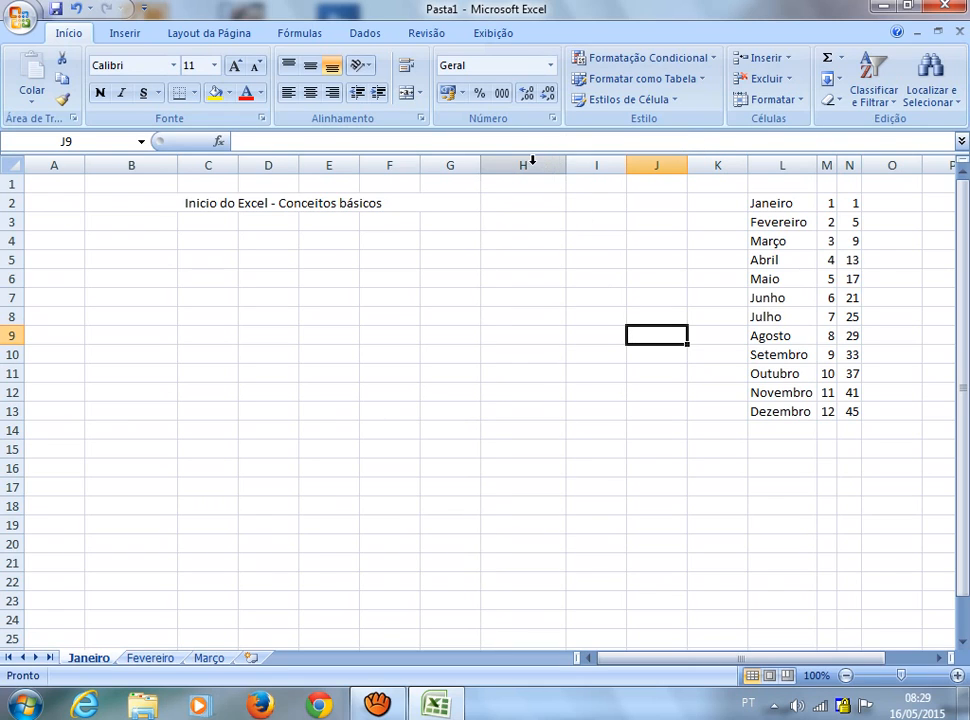
# - Try once more to give column H a width of 12,15 and recheck it at the column border
pyautogui.rightClick(528, 165)
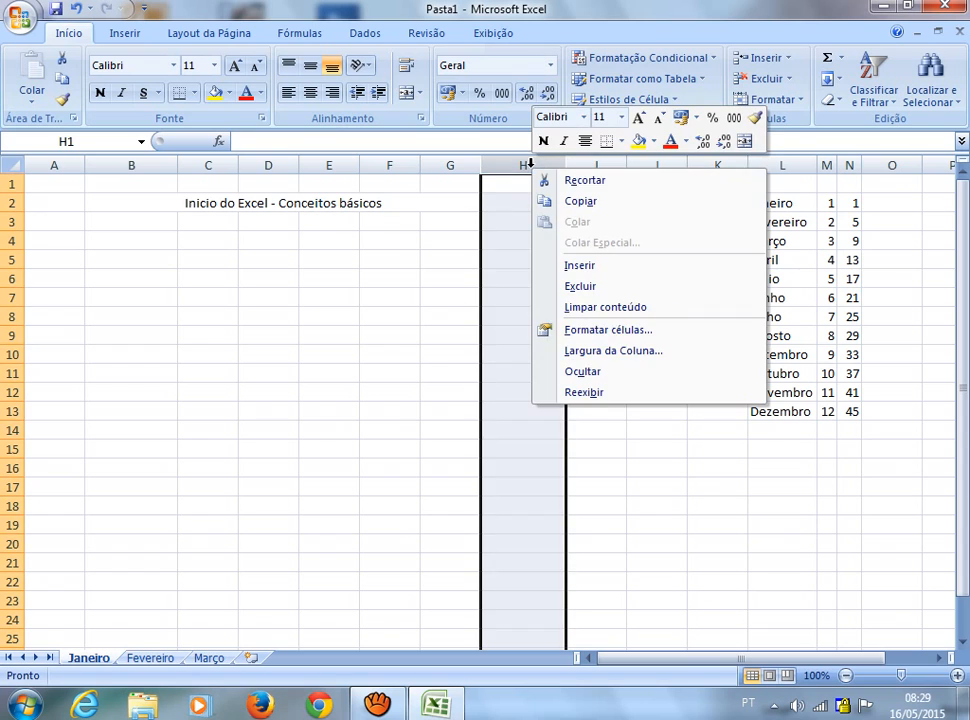
pyautogui.click(576, 352)
pyautogui.click(635, 335)
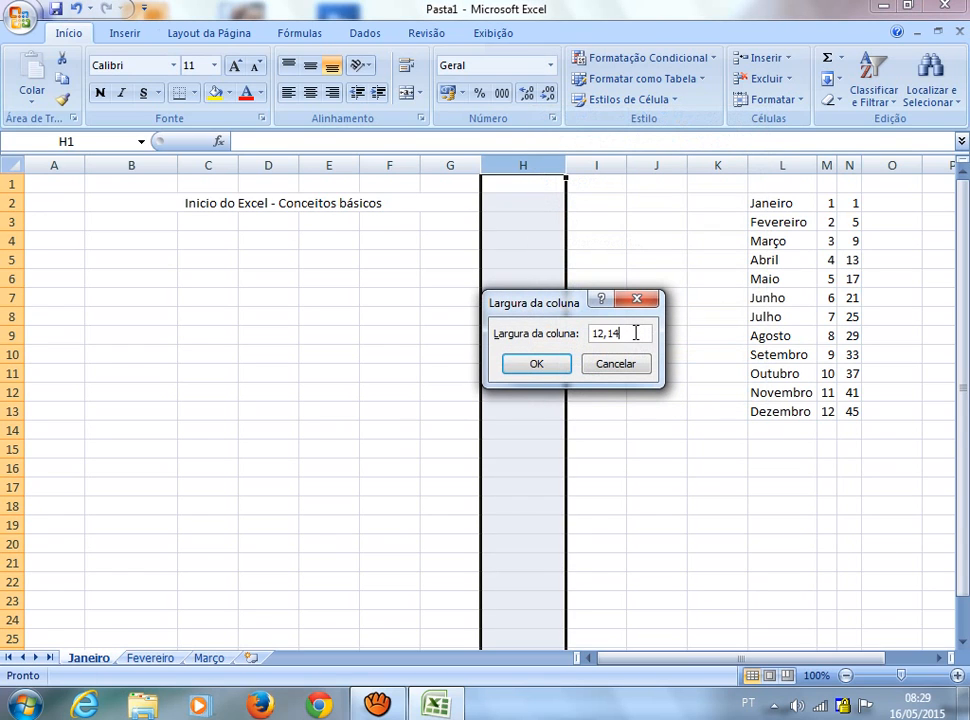
pyautogui.press('BackSpace')
pyautogui.write('5')
pyautogui.press('Return')
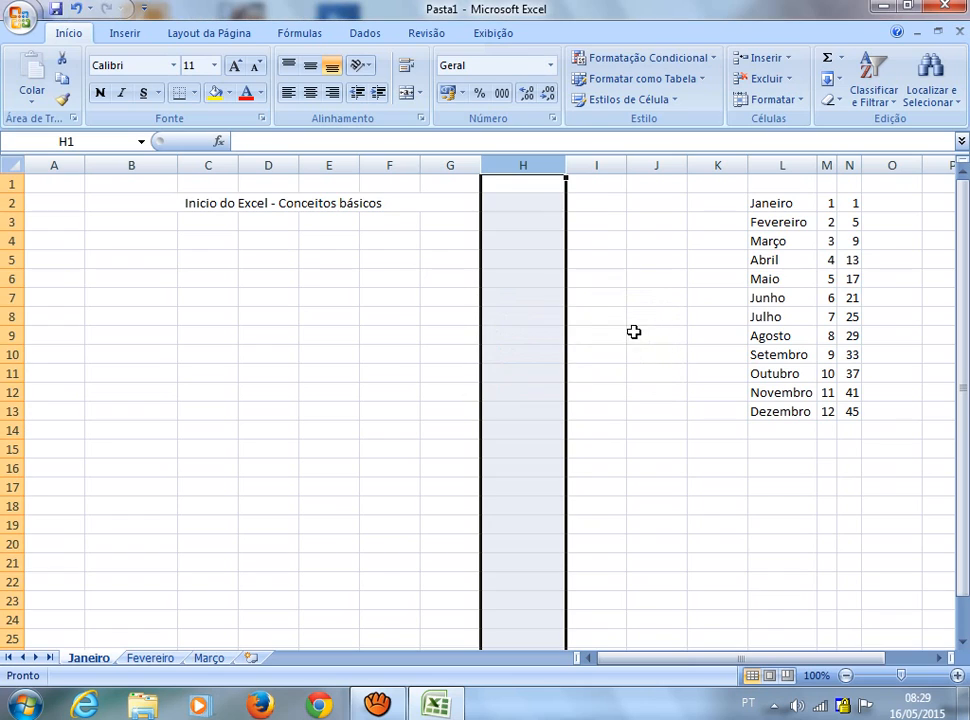
pyautogui.click(566, 163)
pyautogui.click(594, 236)
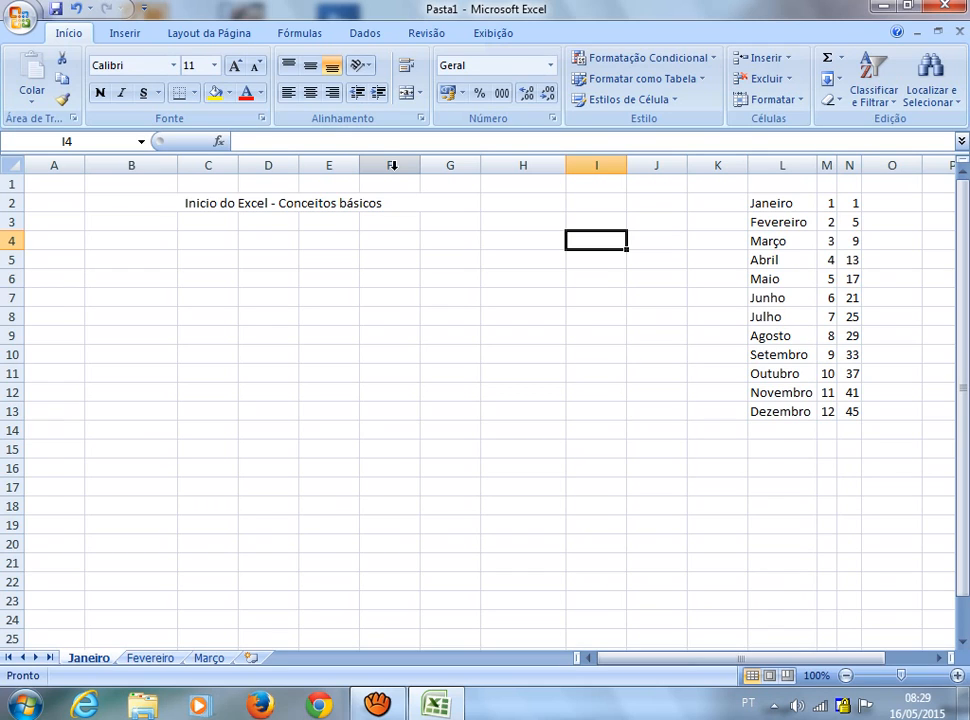
# - Set the width of columns A to G to 6,5 in one operation
pyautogui.click(69, 165)
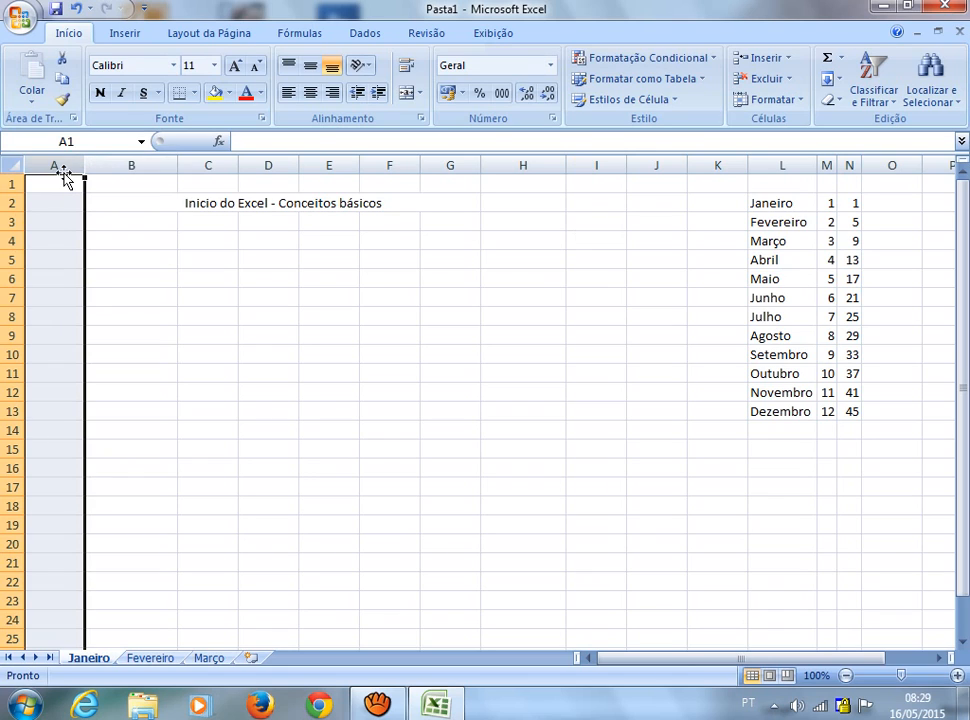
pyautogui.moveTo(63, 170); pyautogui.dragTo(450, 165)
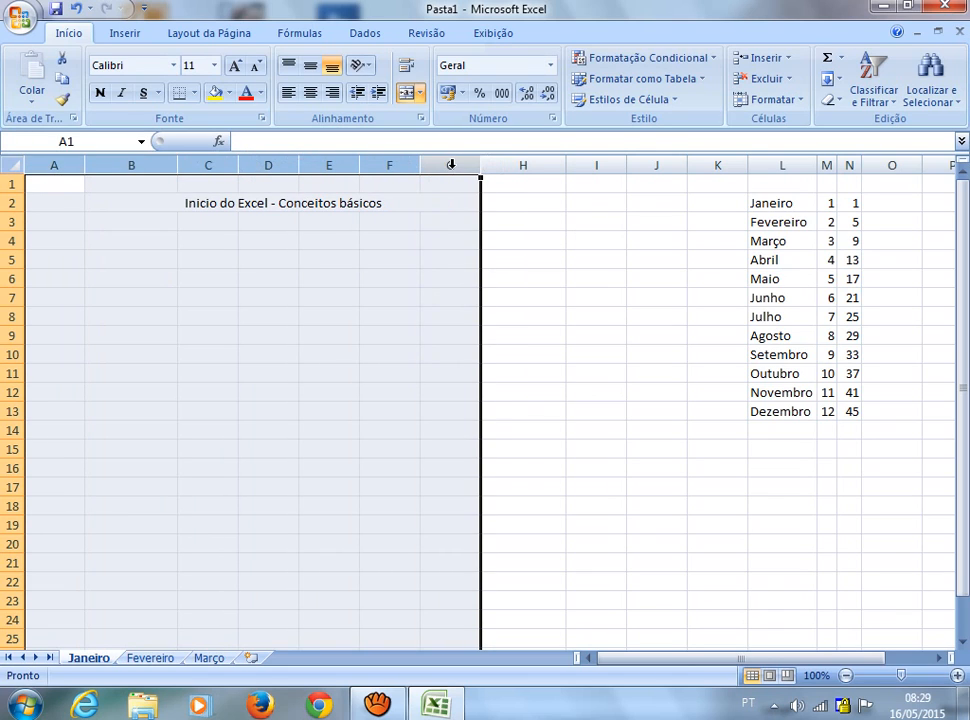
pyautogui.rightClick(450, 165)
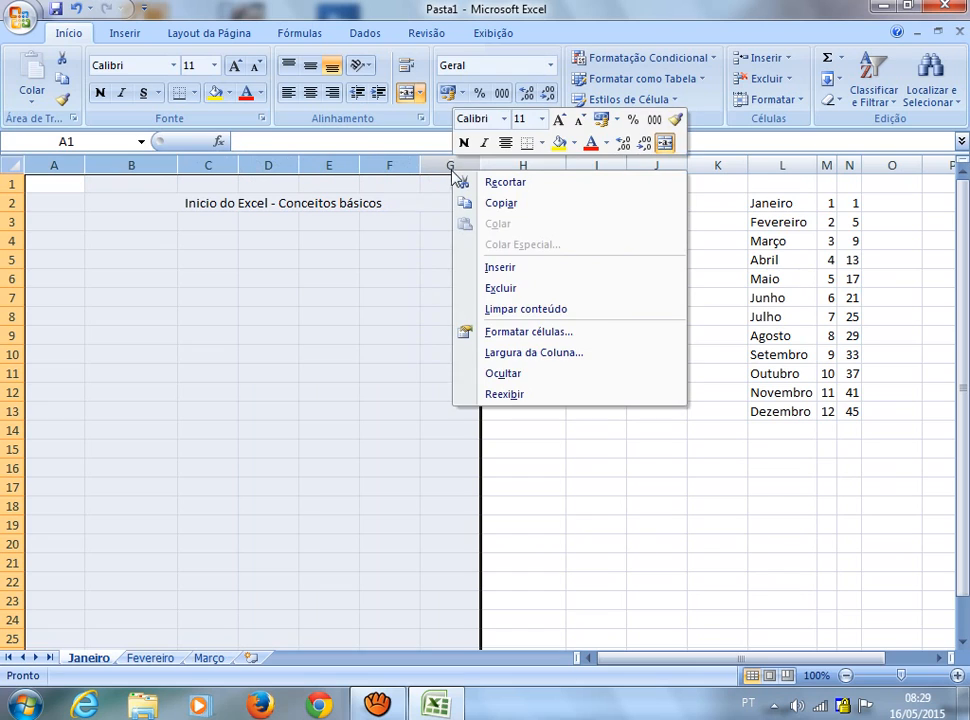
pyautogui.click(522, 353)
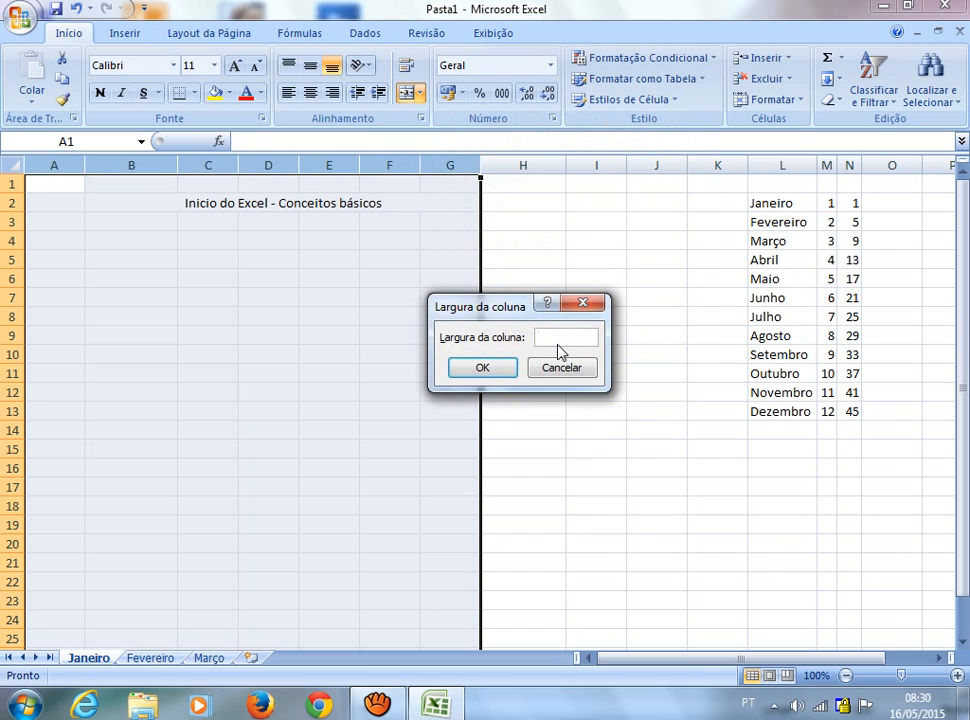
pyautogui.write('6,5')
pyautogui.click(487, 369)
pyautogui.click(453, 340)
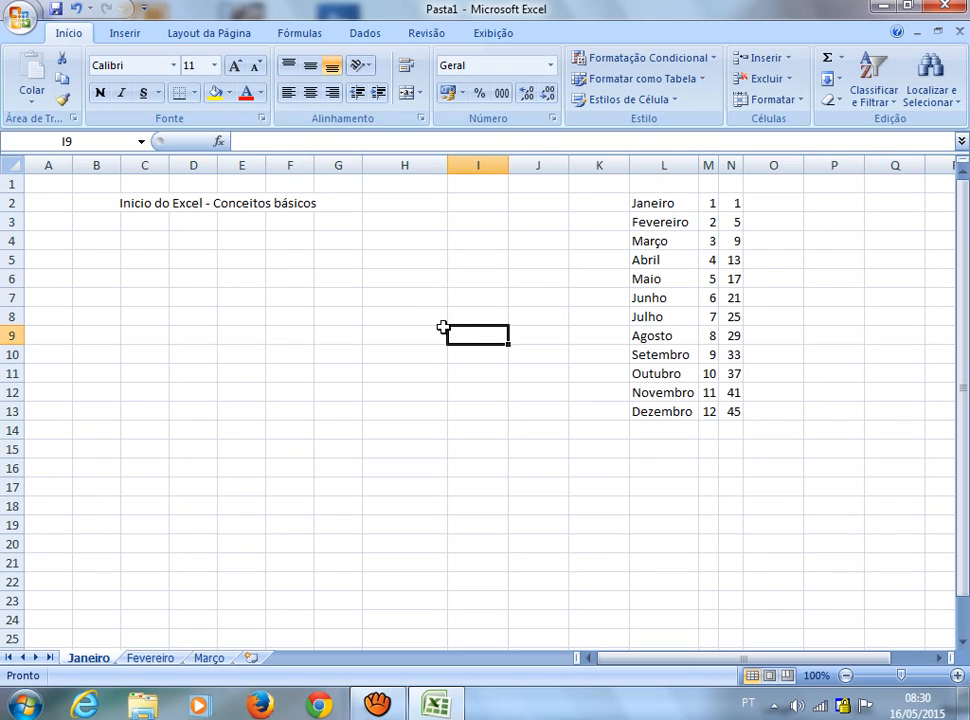
# - Set the width of the non-adjacent columns H and K to 4,8 in one operation
pyautogui.click(405, 165)
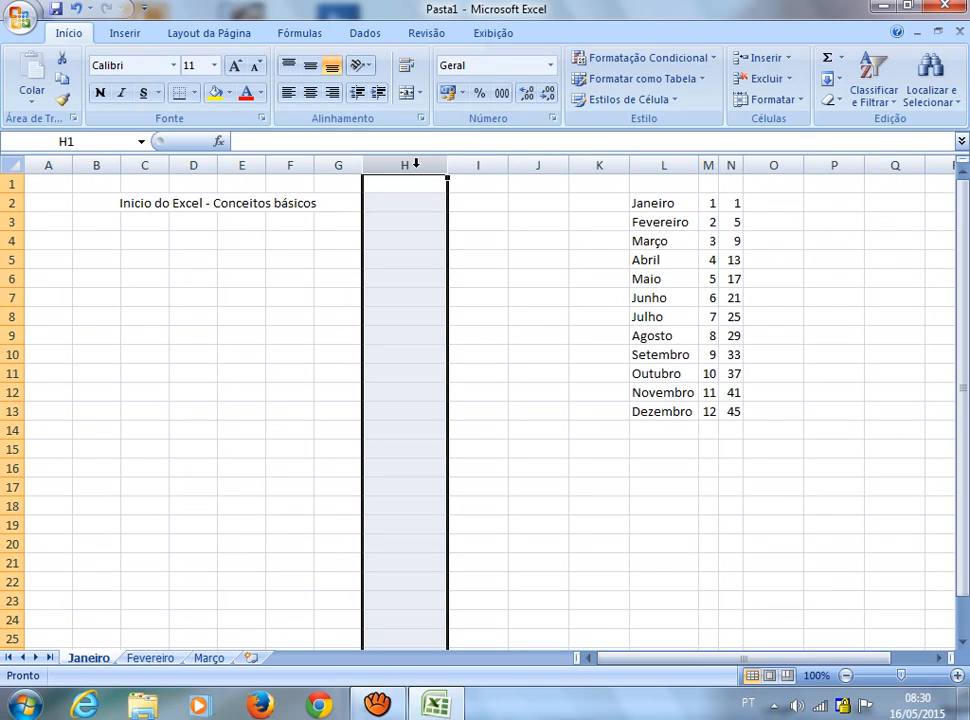
pyautogui.keyDown('ctrl'); pyautogui.click(597, 165); pyautogui.keyUp('ctrl')
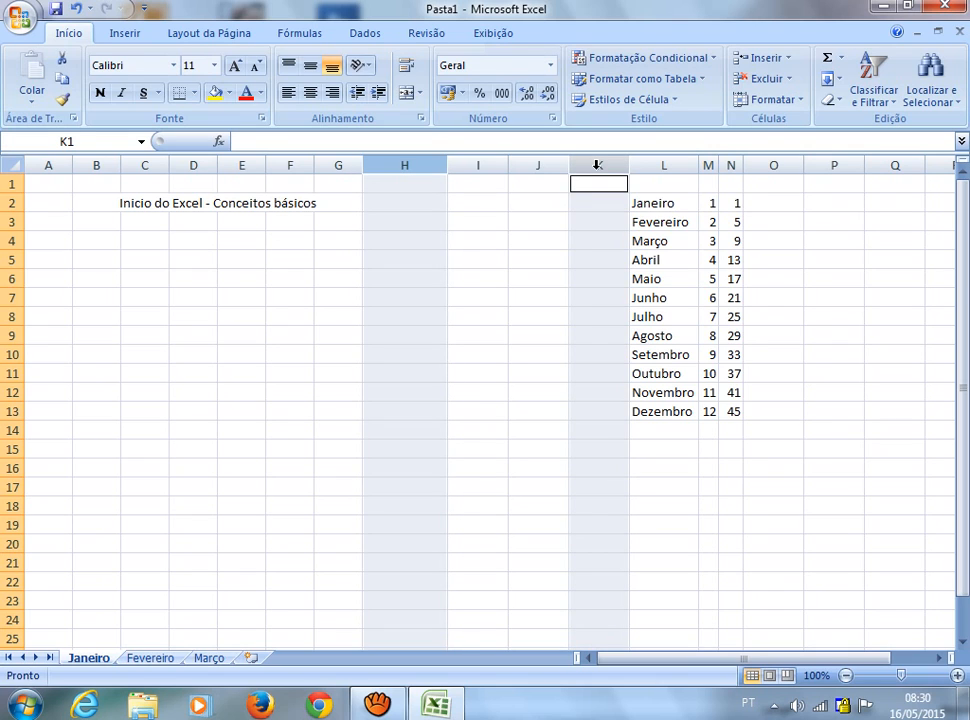
pyautogui.rightClick(597, 165)
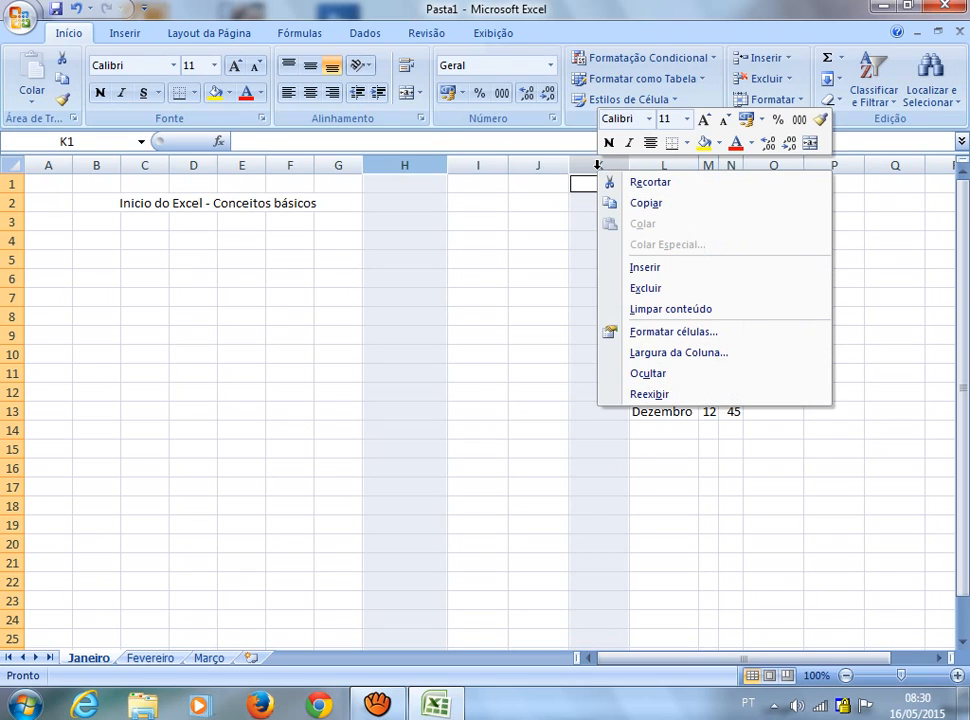
pyautogui.click(664, 353)
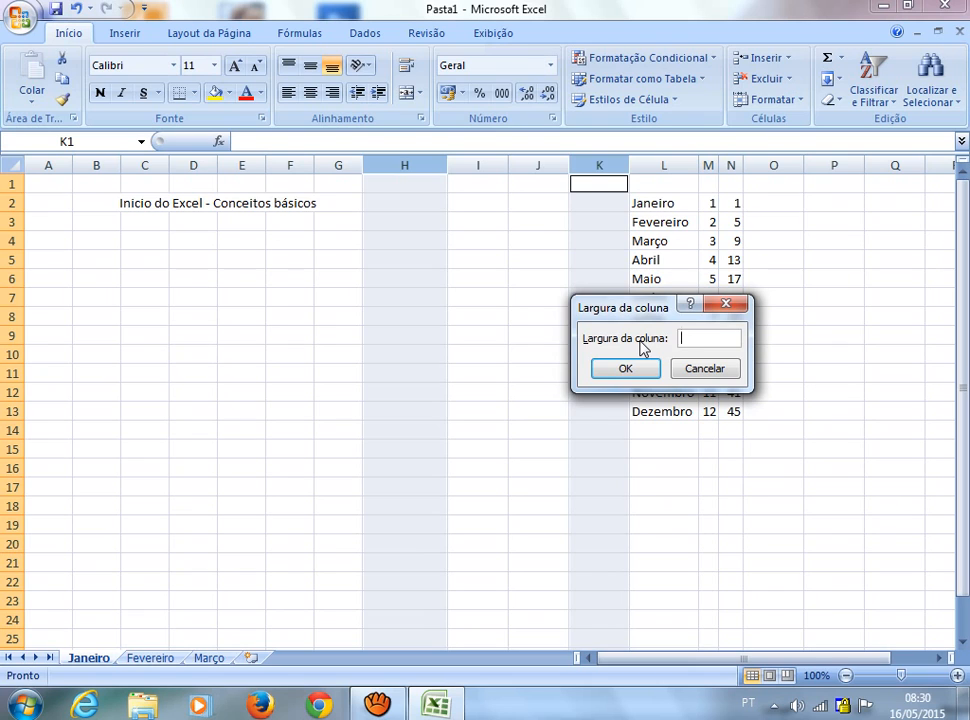
pyautogui.write('4,8')
pyautogui.press('Return')
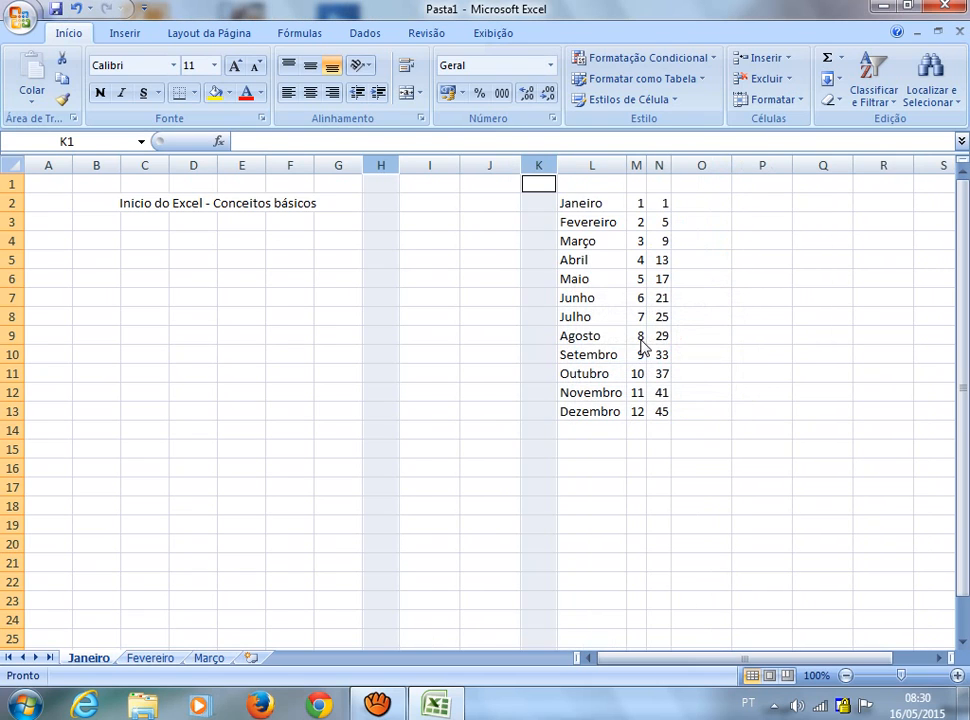
pyautogui.click(740, 393)
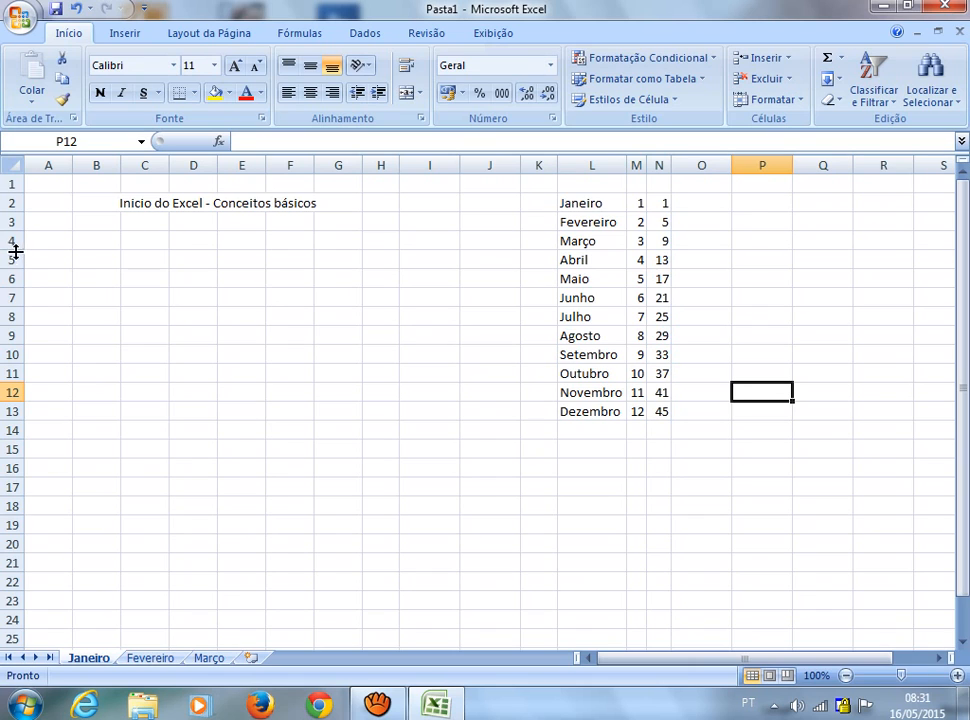
# - Make row 4 slightly taller by hand and set its height to exactly 20
pyautogui.moveTo(15, 251)
pyautogui.mouseDown()
pyautogui.moveTo(18, 261)
pyautogui.moveTo(22, 254)
pyautogui.mouseUp()
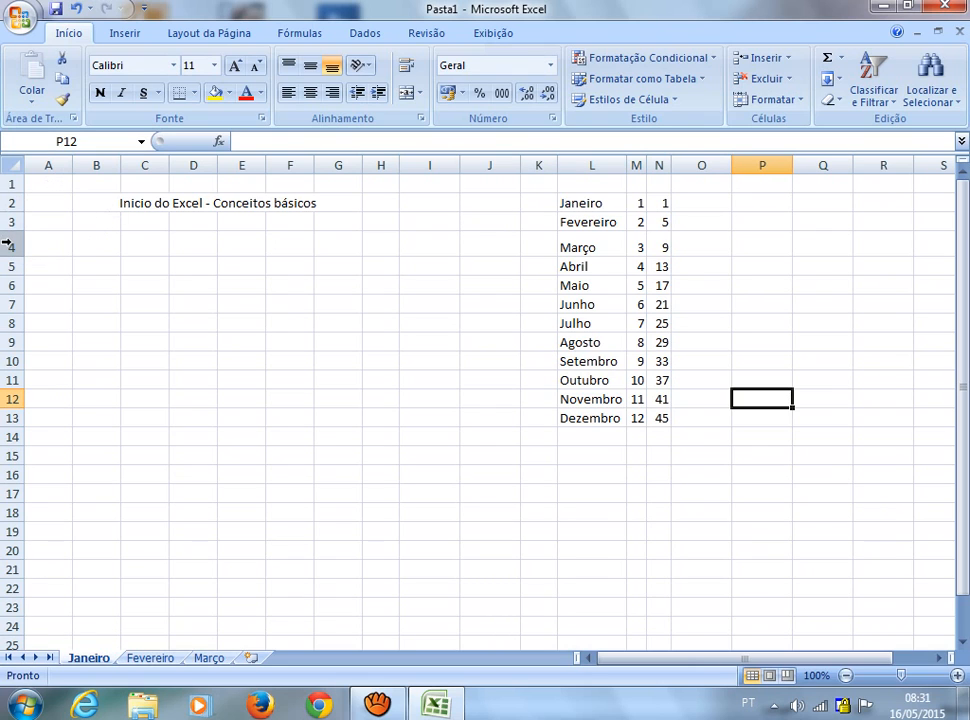
pyautogui.rightClick(15, 248)
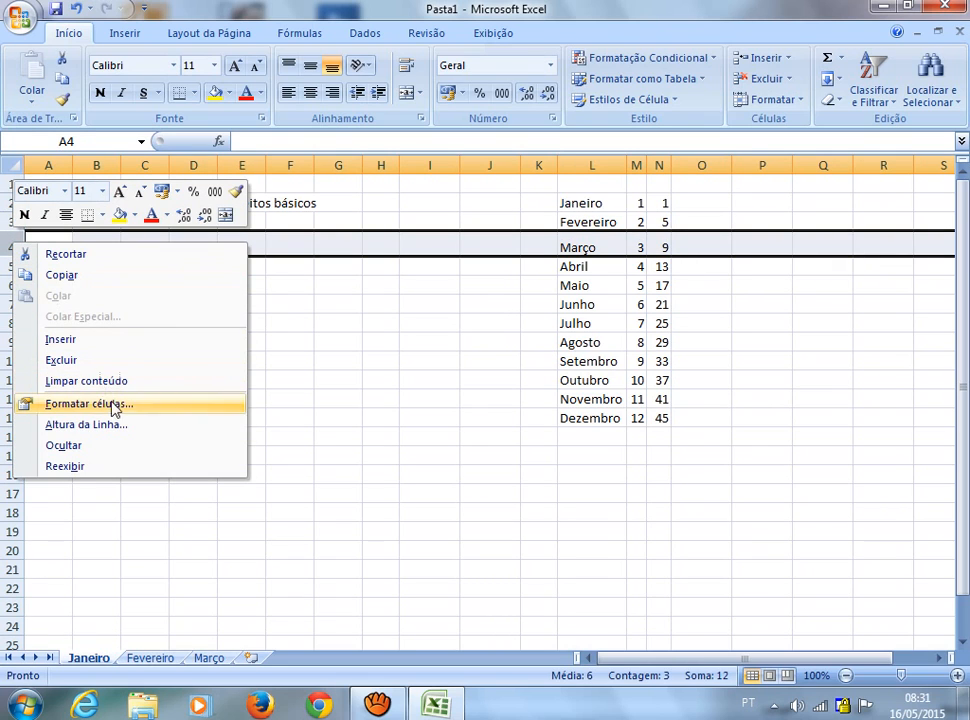
pyautogui.click(86, 424)
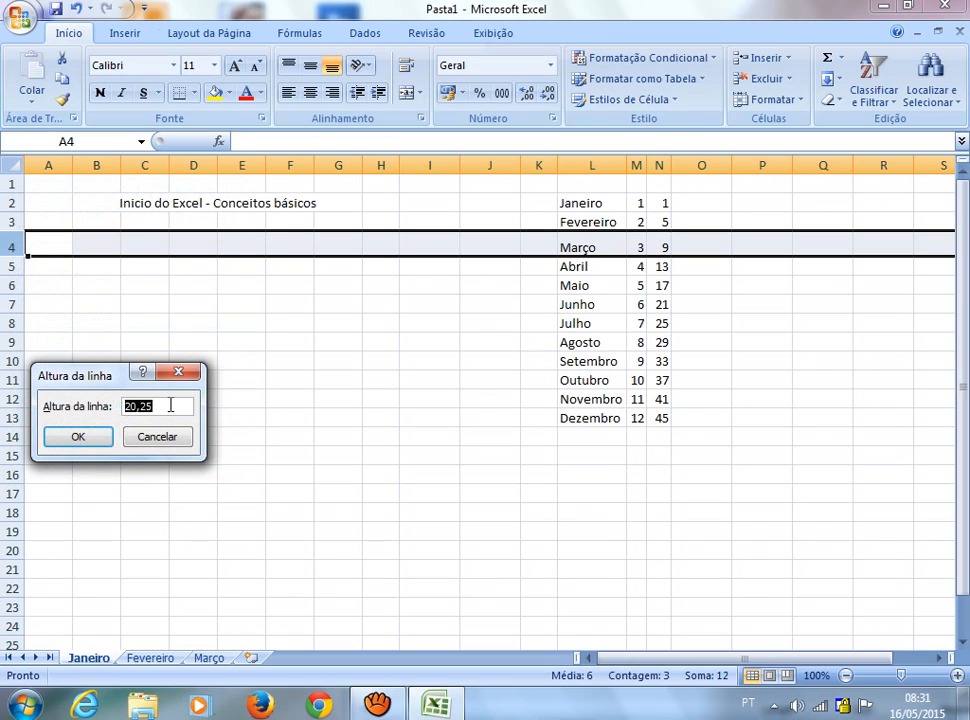
pyautogui.write('20')
pyautogui.press('Return')
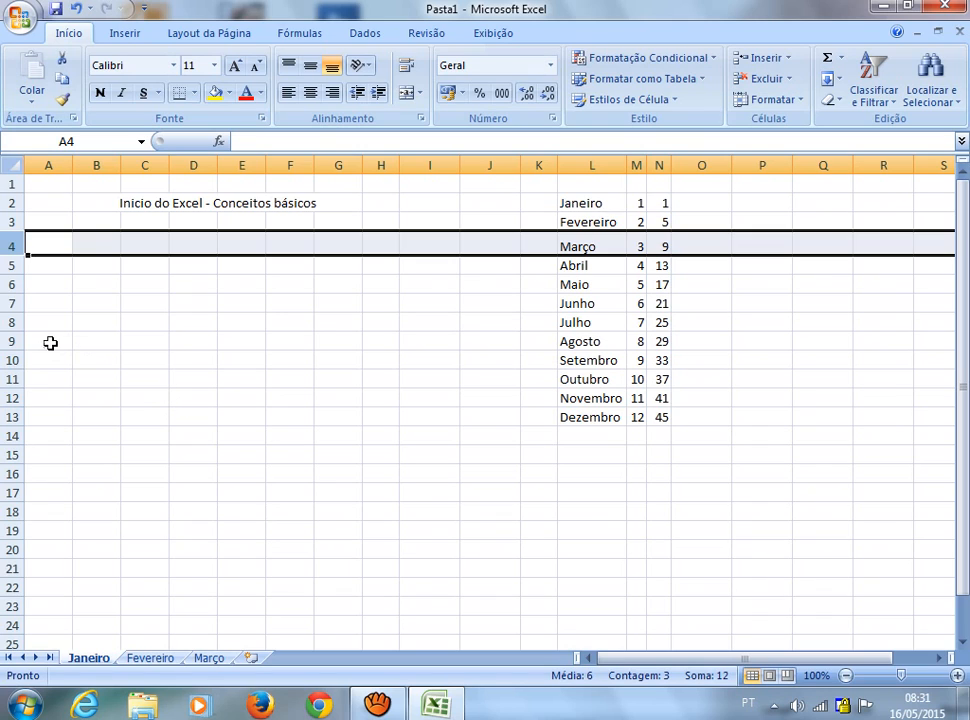
# - Set the height of rows 9 to 12 to 11,5 in one operation
pyautogui.moveTo(14, 341); pyautogui.dragTo(14, 400)
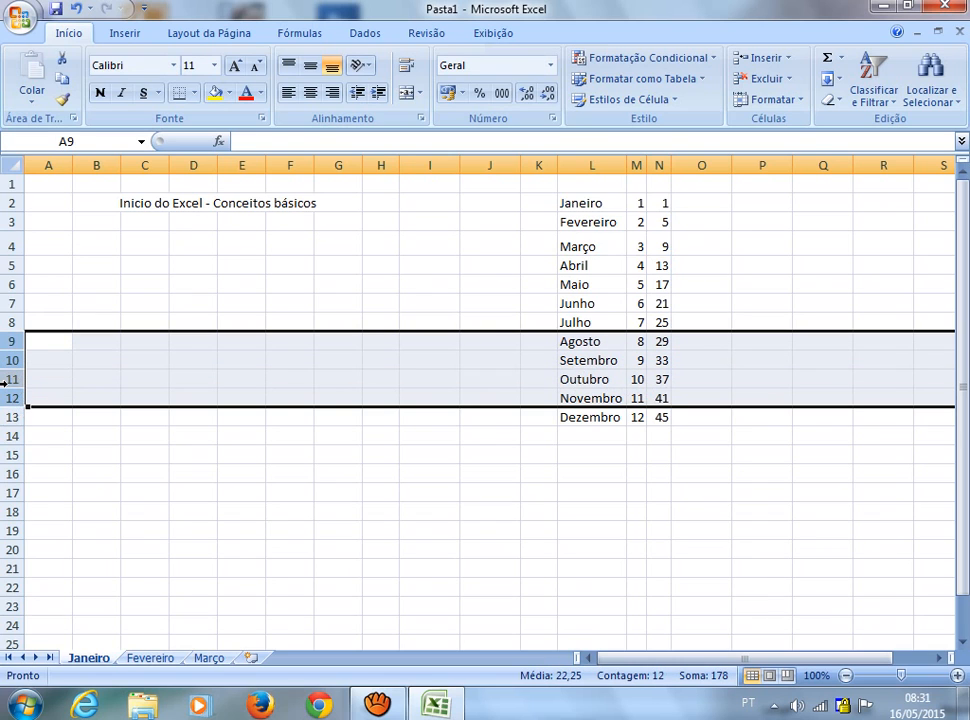
pyautogui.rightClick(6, 379)
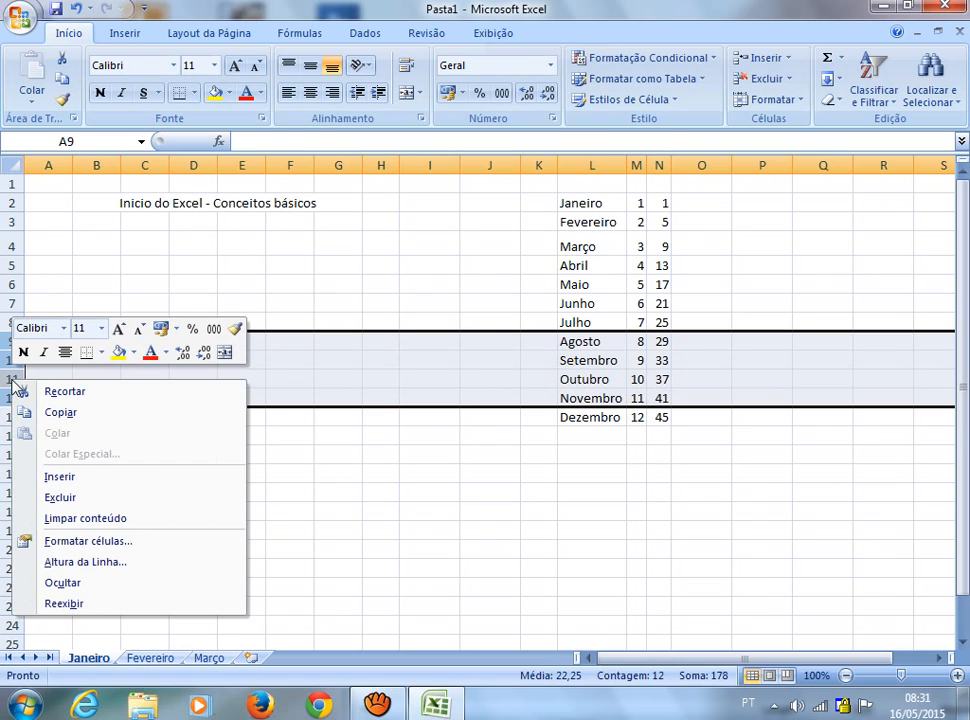
pyautogui.click(121, 565)
pyautogui.write('11,')
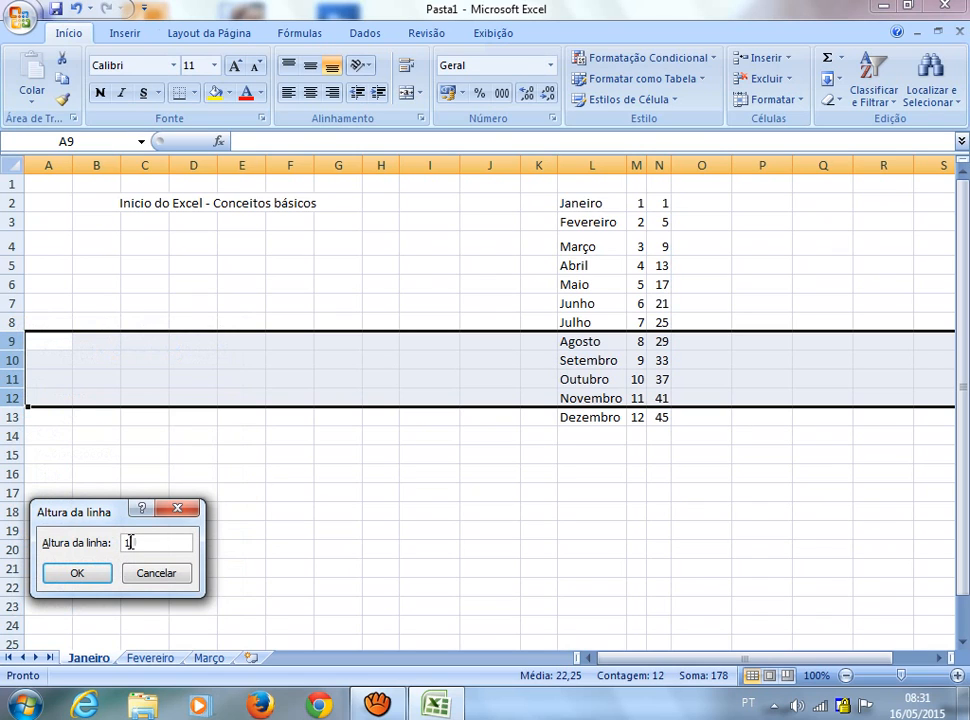
pyautogui.write('5')
pyautogui.press('Return')
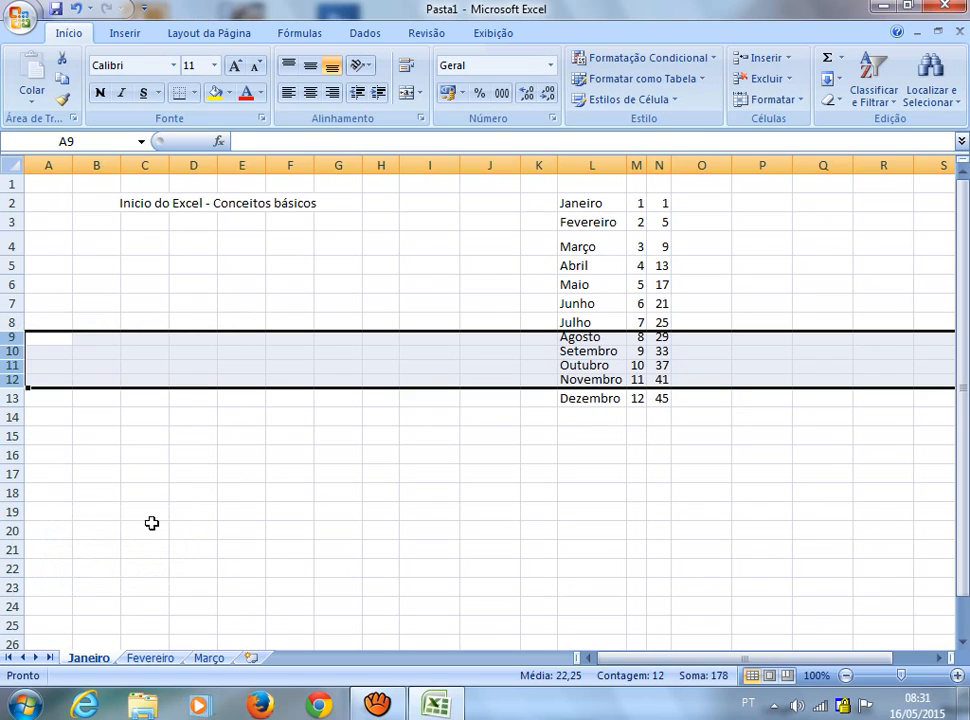
pyautogui.click(151, 523)
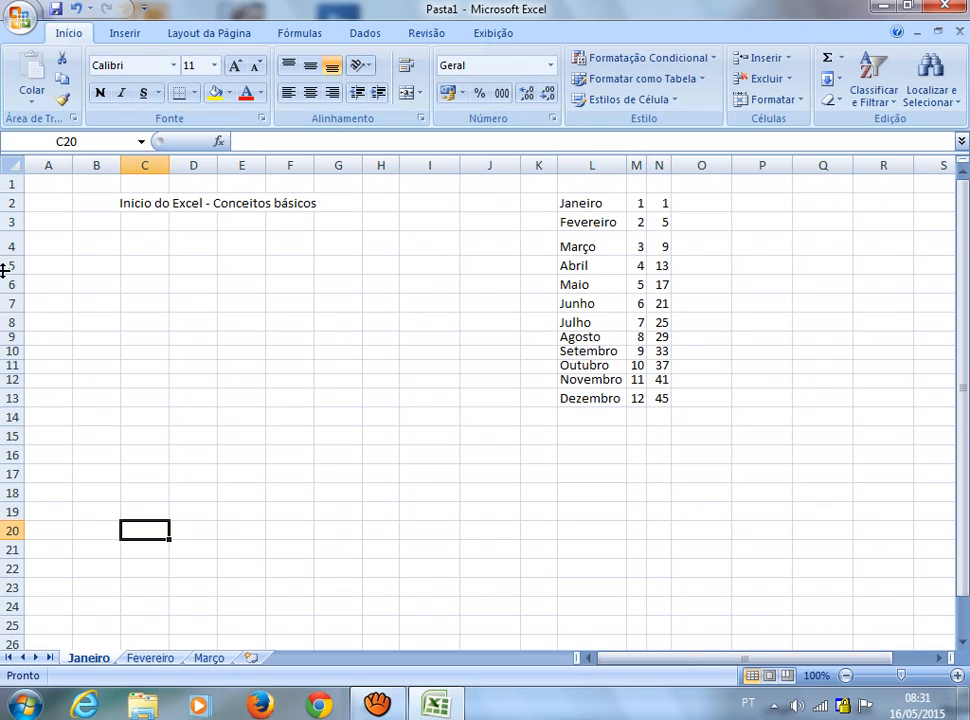
# - Check the applied heights of row 4 and of the resized rows 9 to 12 at their borders
pyautogui.moveTo(10, 255); pyautogui.dragTo(8, 255)
pyautogui.moveTo(10, 351); pyautogui.dragTo(10, 351)
pyautogui.click(145, 452)
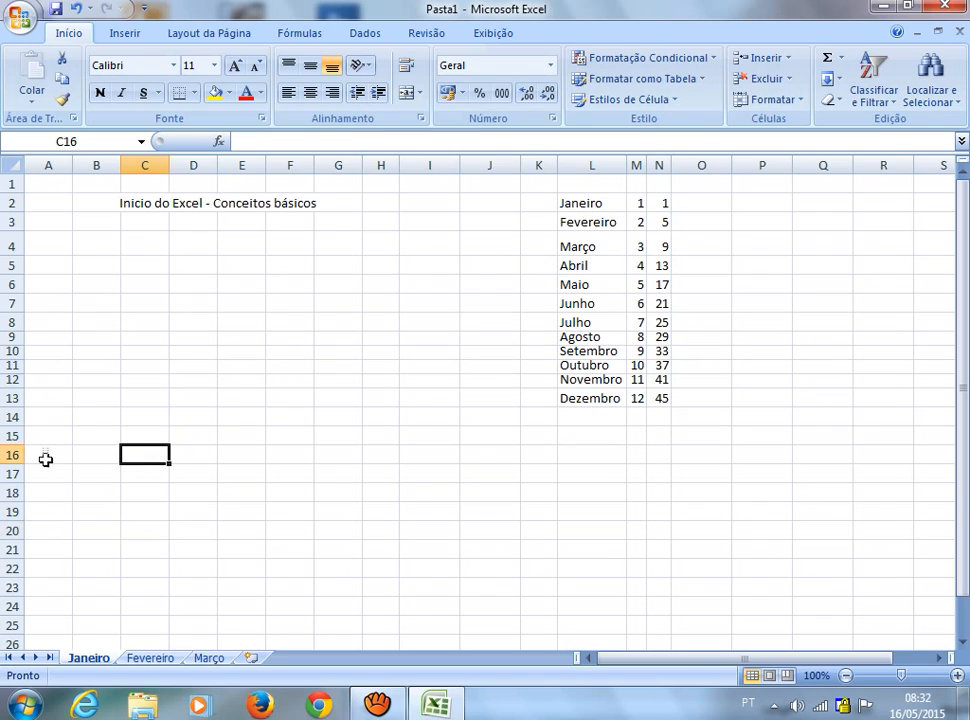
# - Select the non-adjacent rows 17, 21 and 24 together and open their row height setting
pyautogui.click(12, 474)
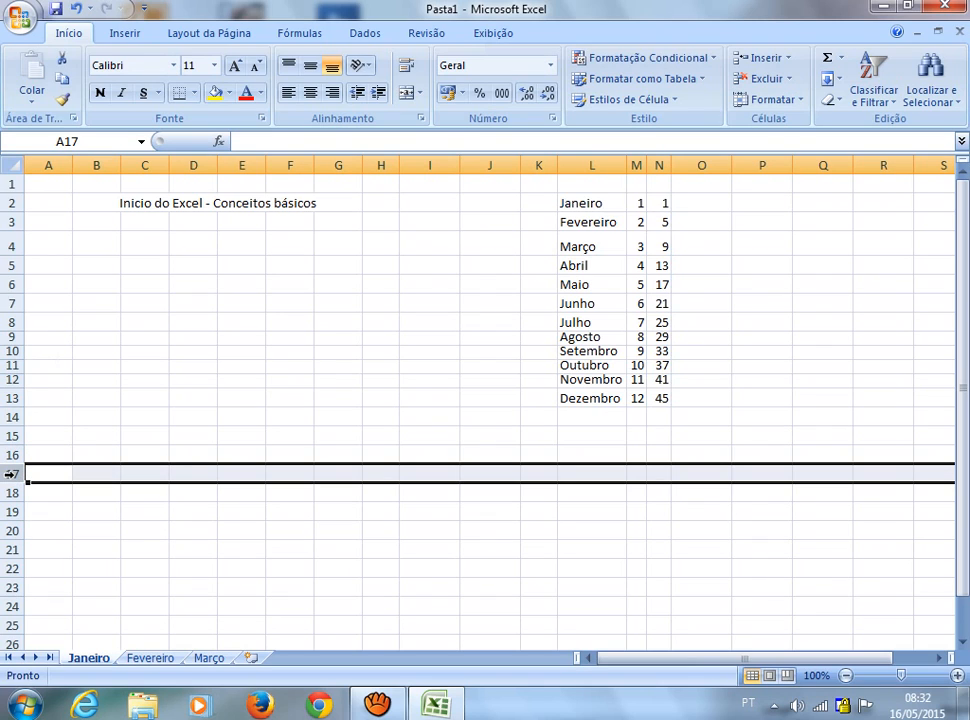
pyautogui.keyDown('ctrl'); pyautogui.click(12, 550); pyautogui.keyUp('ctrl')
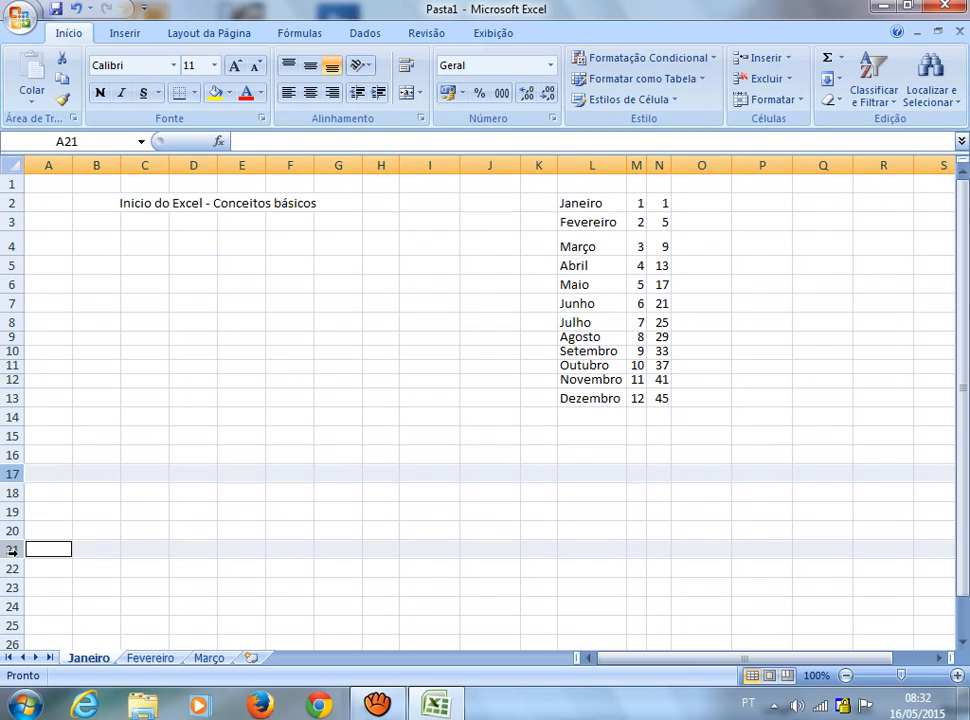
pyautogui.keyDown('ctrl'); pyautogui.click(12, 606); pyautogui.keyUp('ctrl')
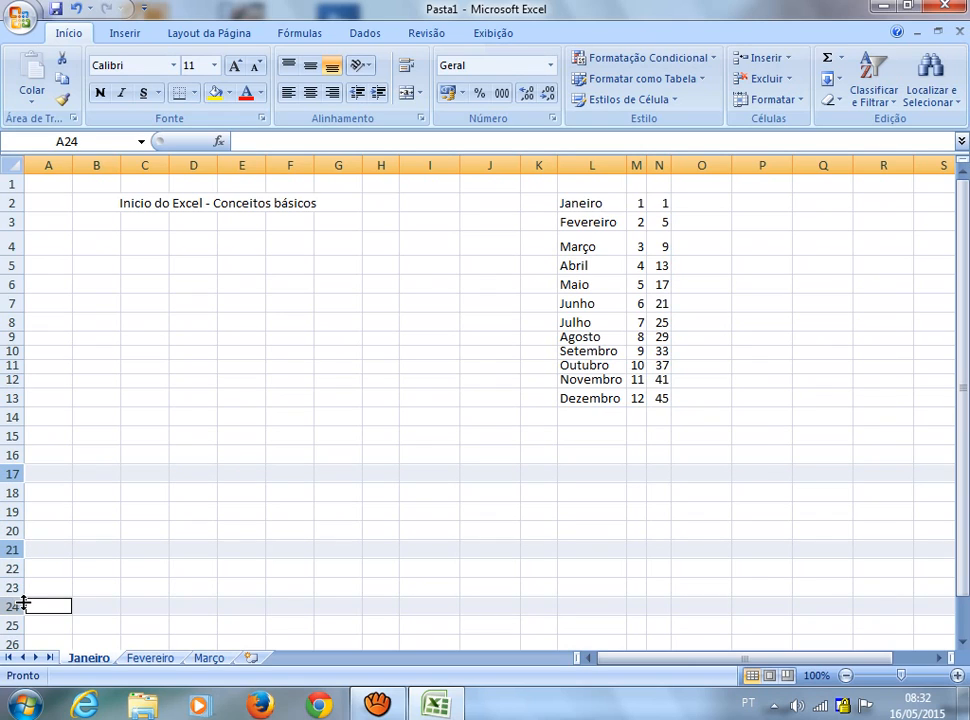
pyautogui.rightClick(13, 476)
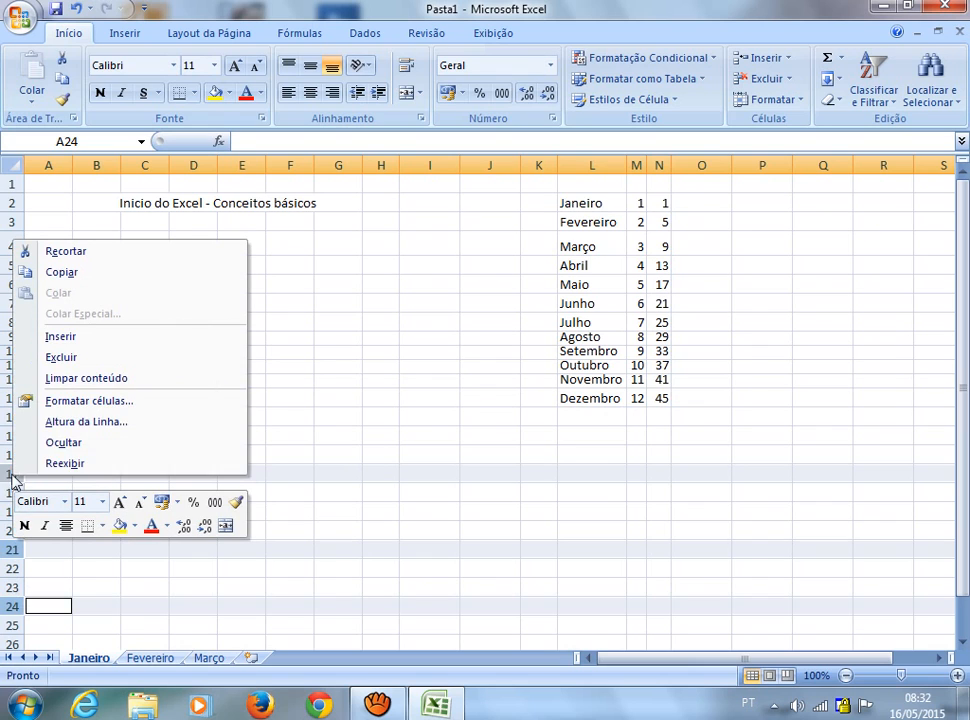
pyautogui.click(72, 424)
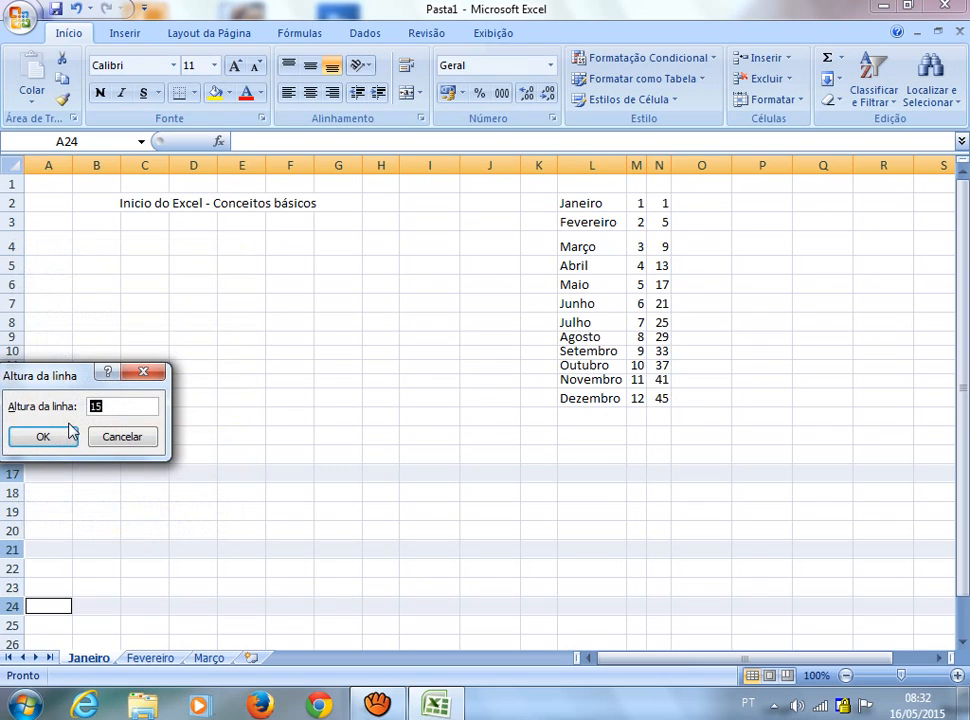
# - Set the height of rows 17, 21 and 24 to 25
pyautogui.write('25')
pyautogui.press('Return')
pyautogui.click(116, 400)
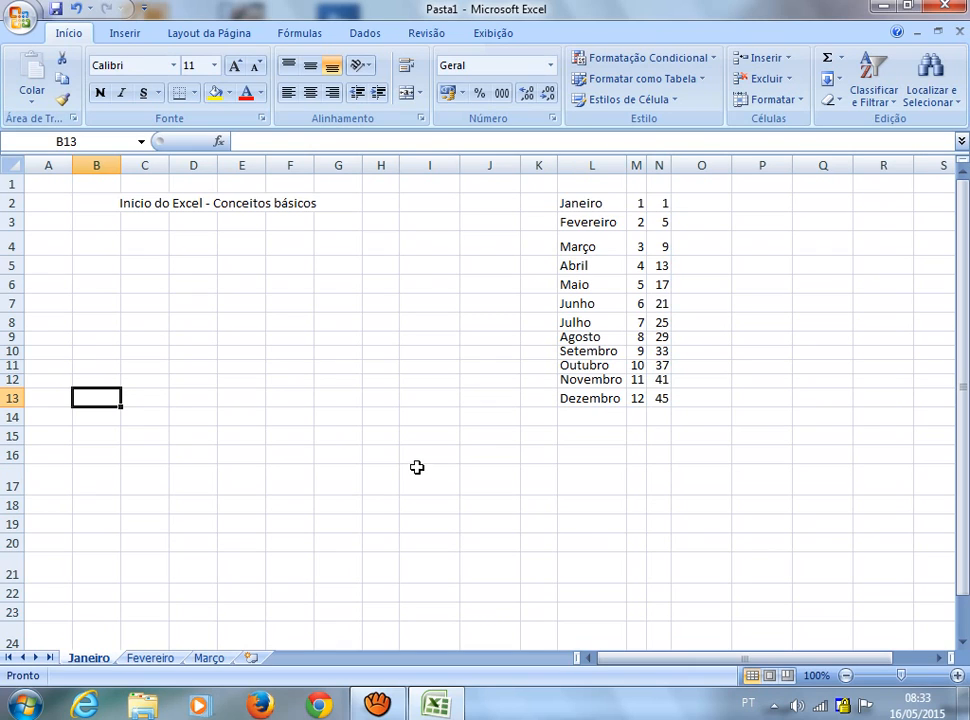
# - Delete the Janeiro worksheet together with its data
pyautogui.rightClick(103, 662)
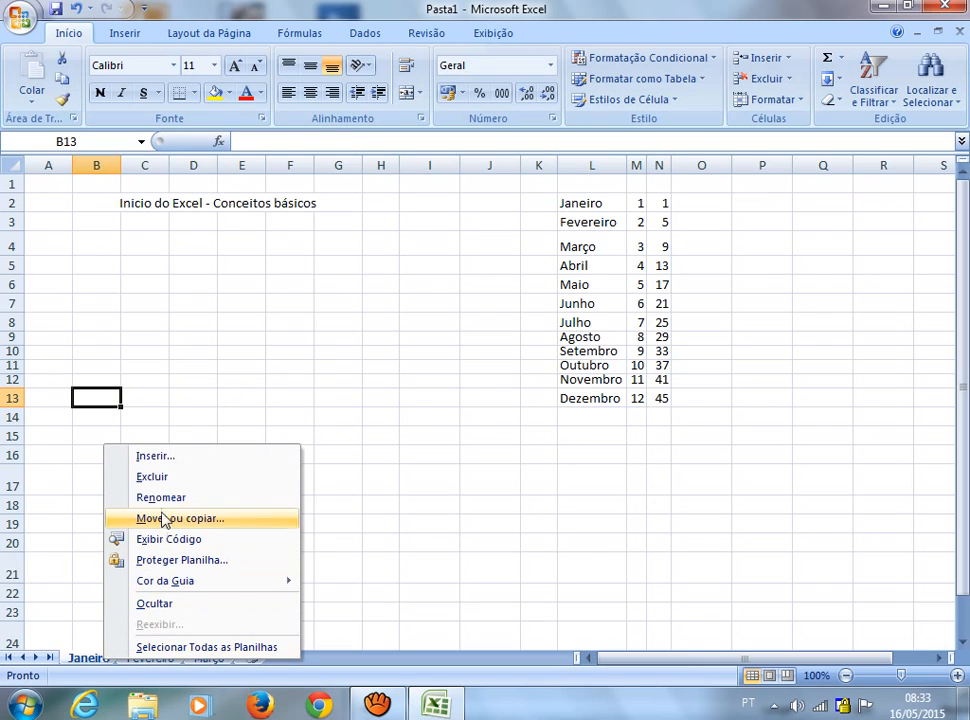
pyautogui.click(160, 478)
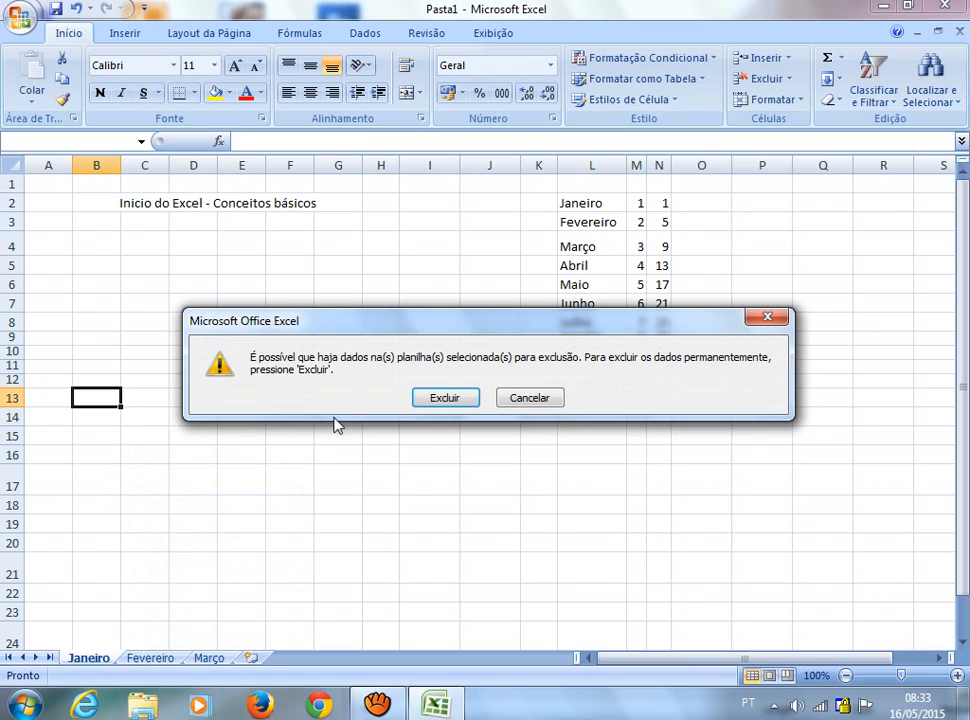
pyautogui.click(443, 397)
# - Add a new worksheet named Janeiro and place it before the Fevereiro sheet
pyautogui.click(196, 658)
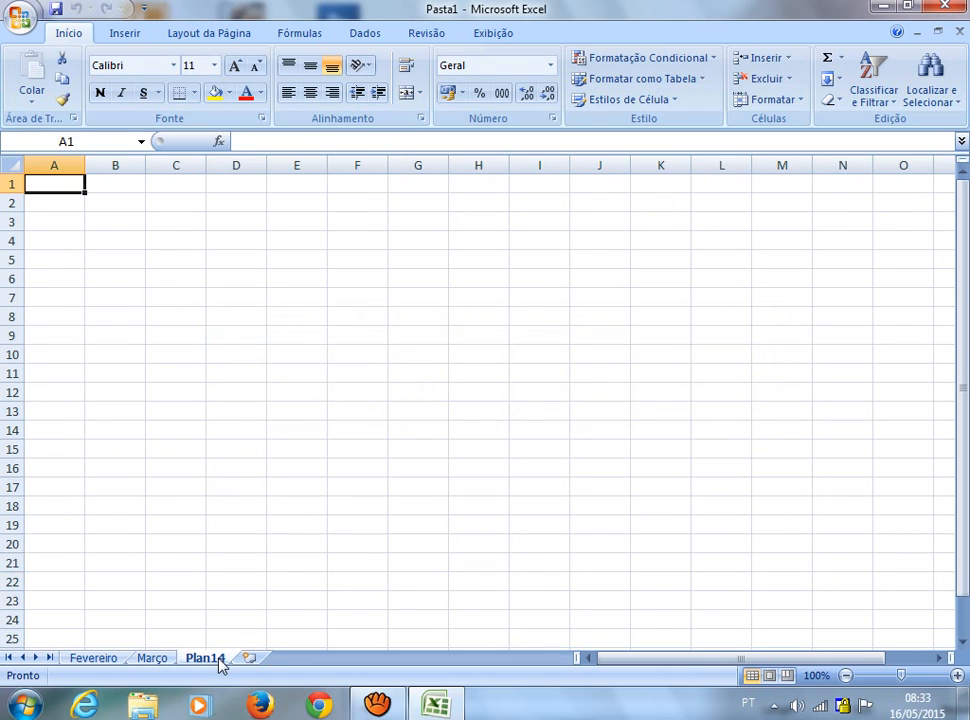
pyautogui.doubleClick(218, 660)
pyautogui.write('Janeiro')
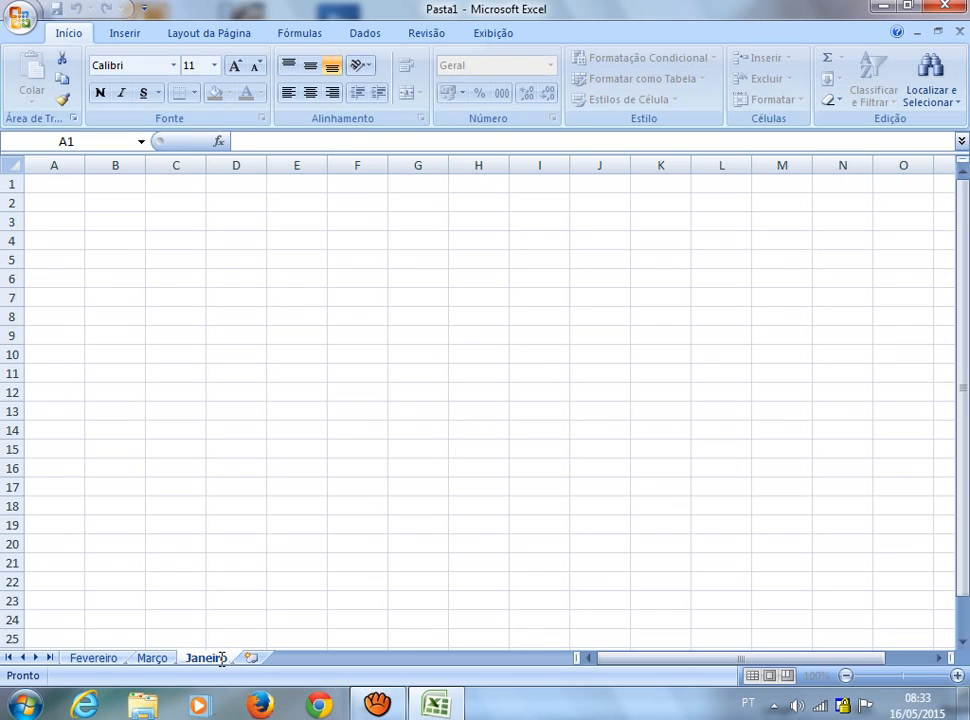
pyautogui.press('Return')
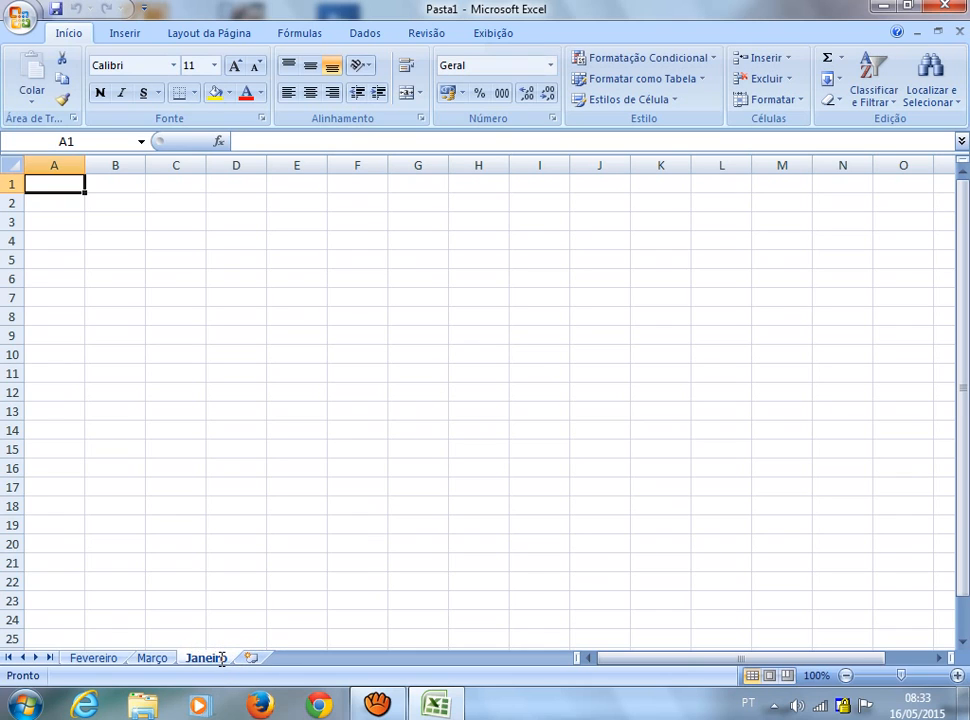
pyautogui.moveTo(224, 666)
pyautogui.mouseDown()
pyautogui.moveTo(180, 645)
pyautogui.moveTo(69, 650)
pyautogui.mouseUp()
pyautogui.click(120, 600)
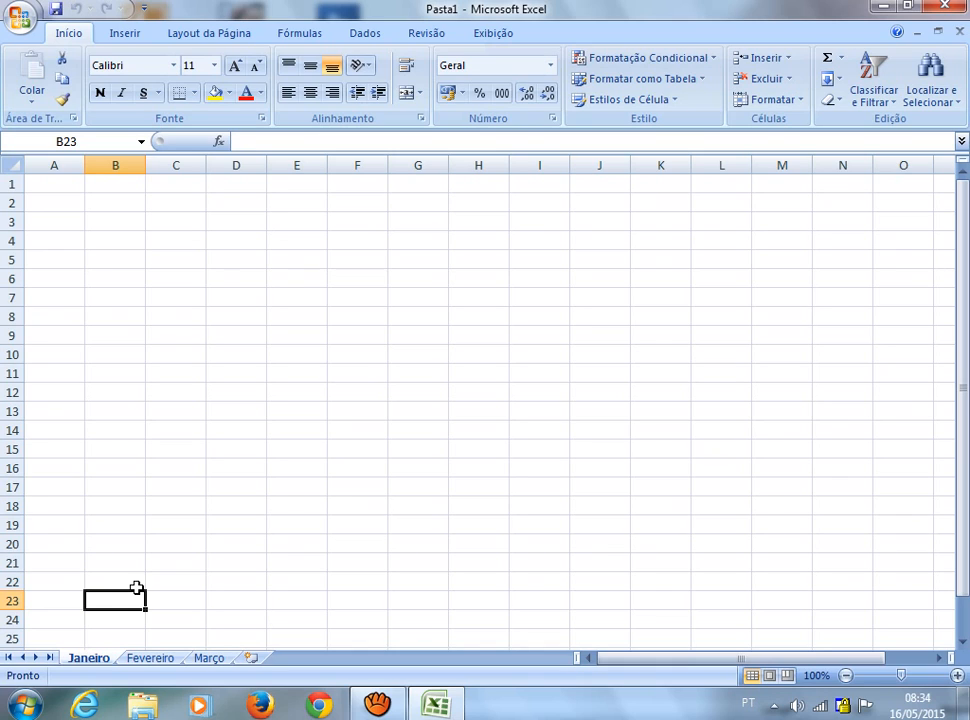
# - Try selecting the entire Janeiro worksheet and cell blocks such as D3:N21, and clear the selection
pyautogui.click(14, 163)
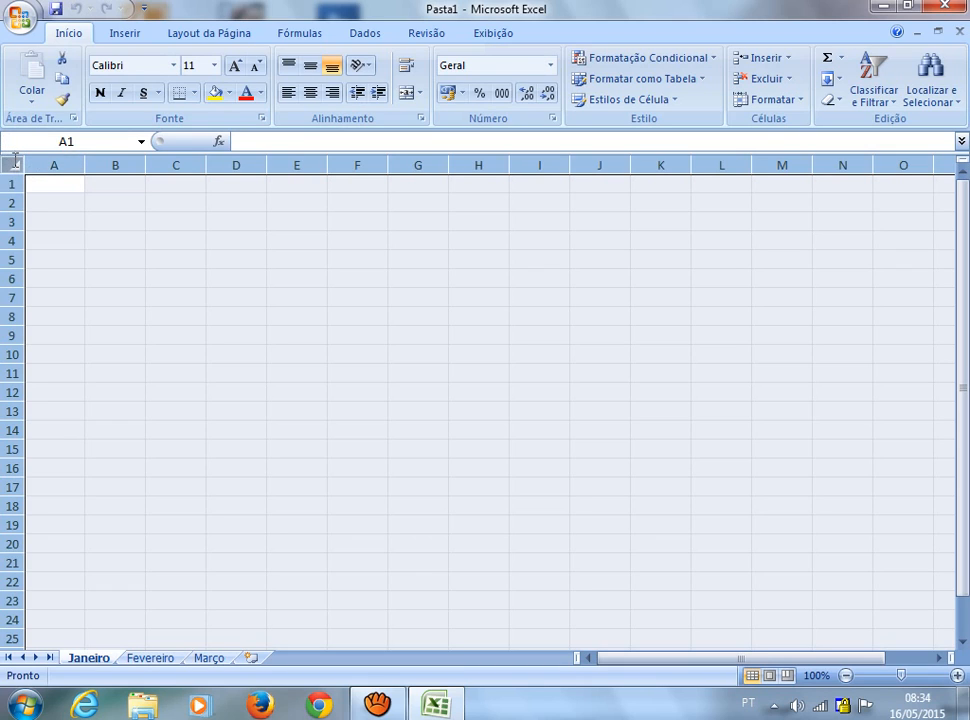
pyautogui.click(480, 296)
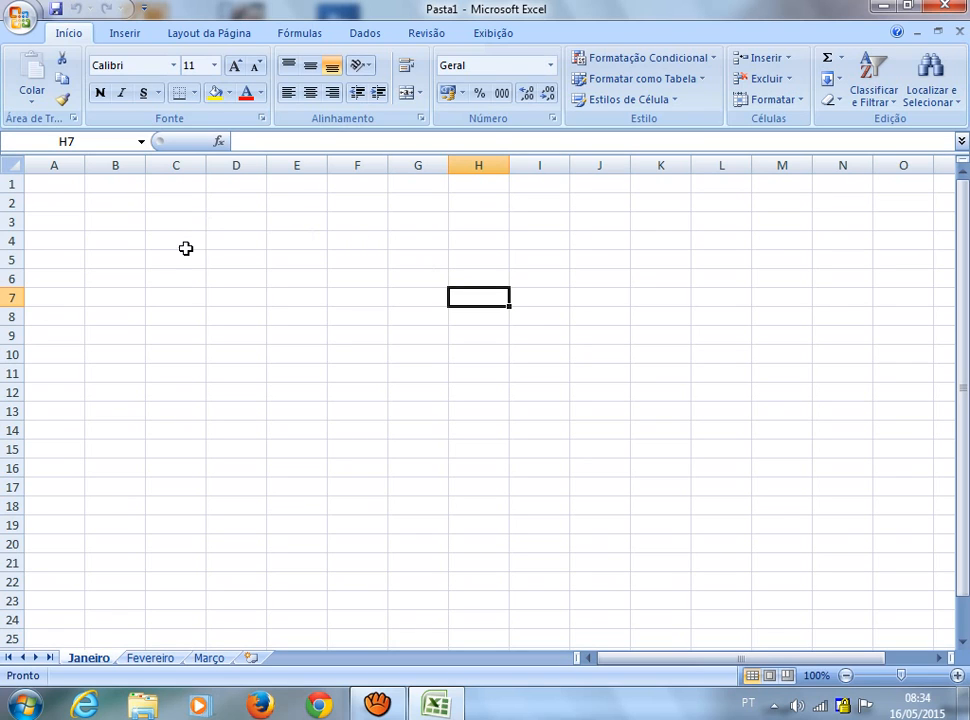
pyautogui.click(10, 166)
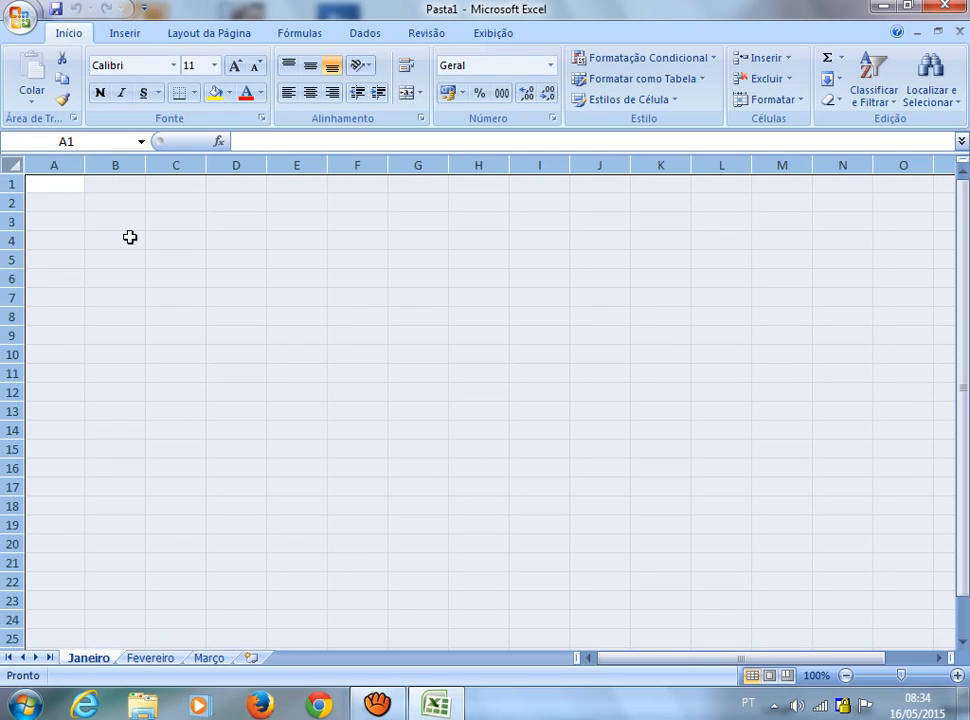
pyautogui.click(290, 314)
pyautogui.moveTo(147, 201); pyautogui.dragTo(636, 548)
pyautogui.moveTo(853, 224); pyautogui.dragTo(252, 556)
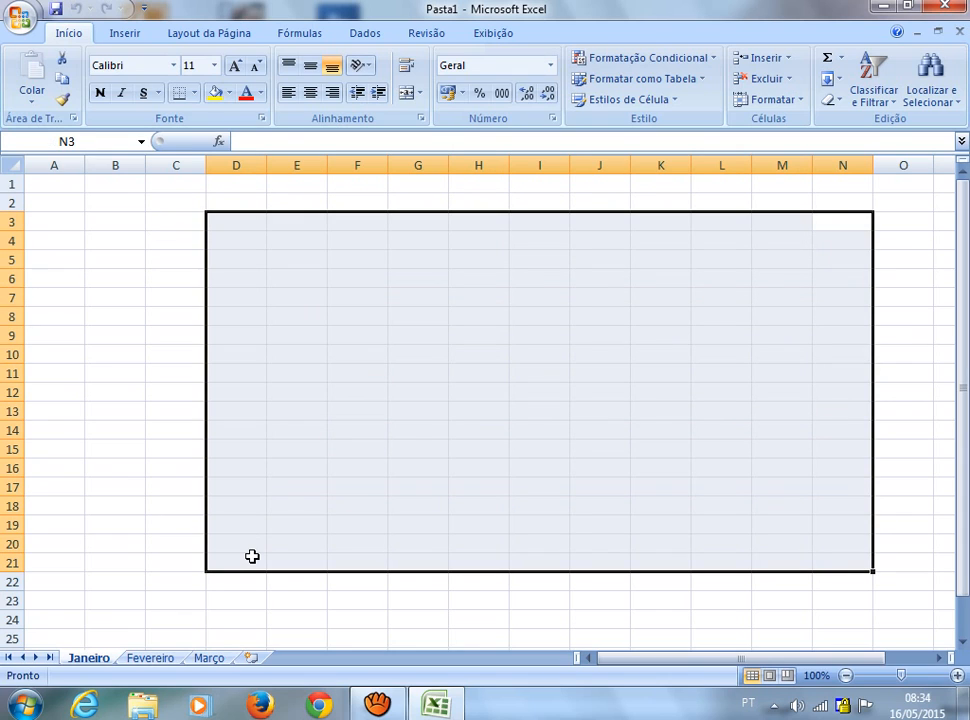
pyautogui.click(354, 524)
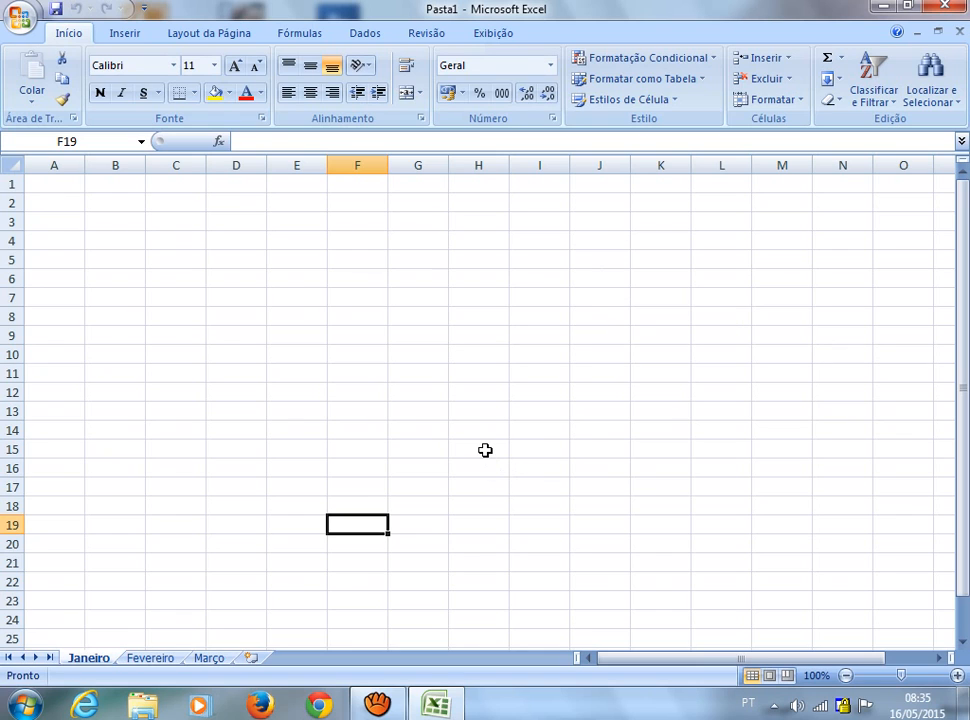
# - Hide the gridlines of the Janeiro worksheet and check how individual cells look without them
pyautogui.click(490, 38)
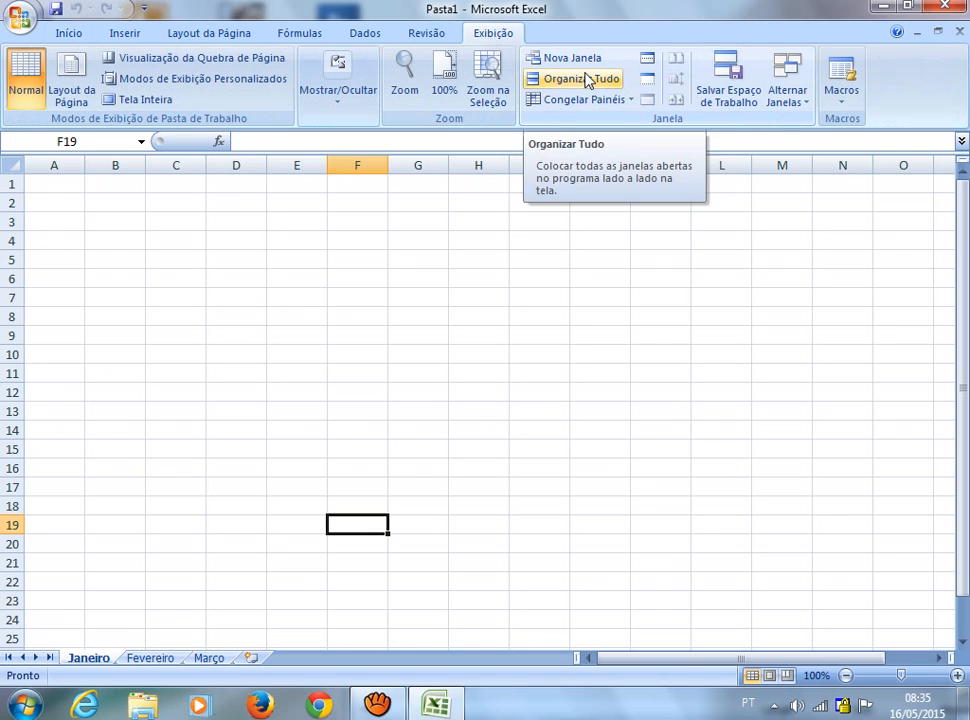
pyautogui.click(337, 106)
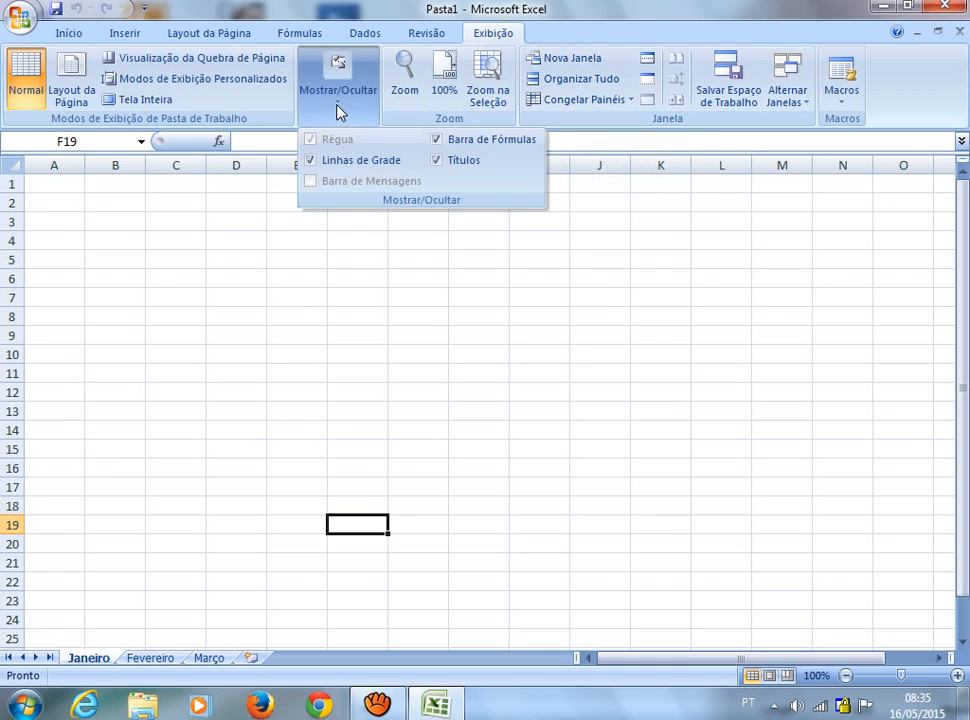
pyautogui.click(312, 163)
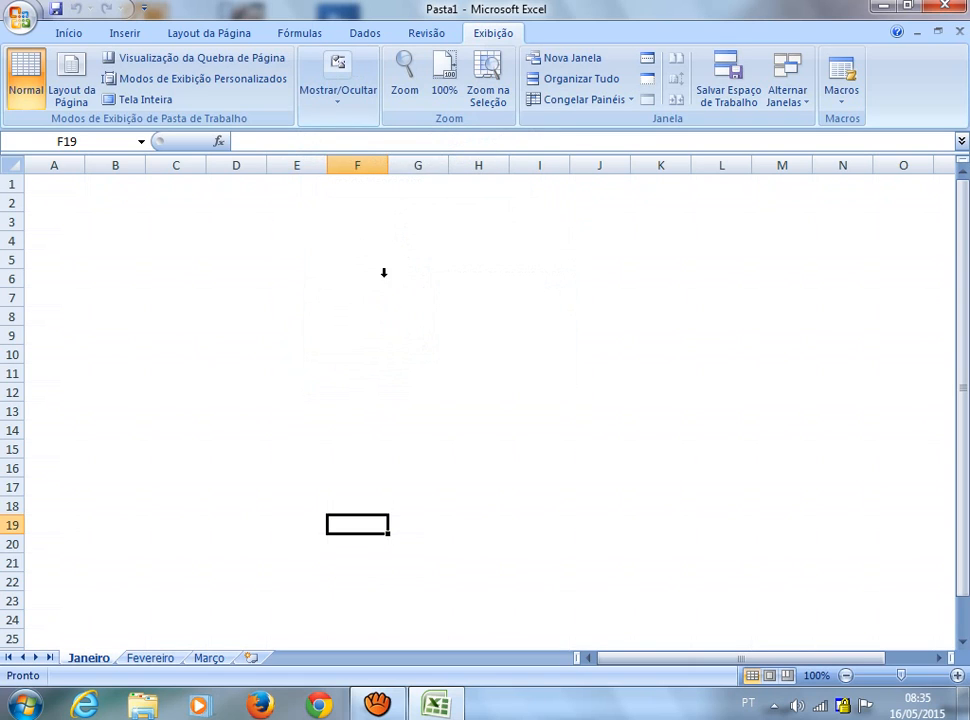
pyautogui.click(390, 311)
pyautogui.click(360, 292)
pyautogui.click(281, 272)
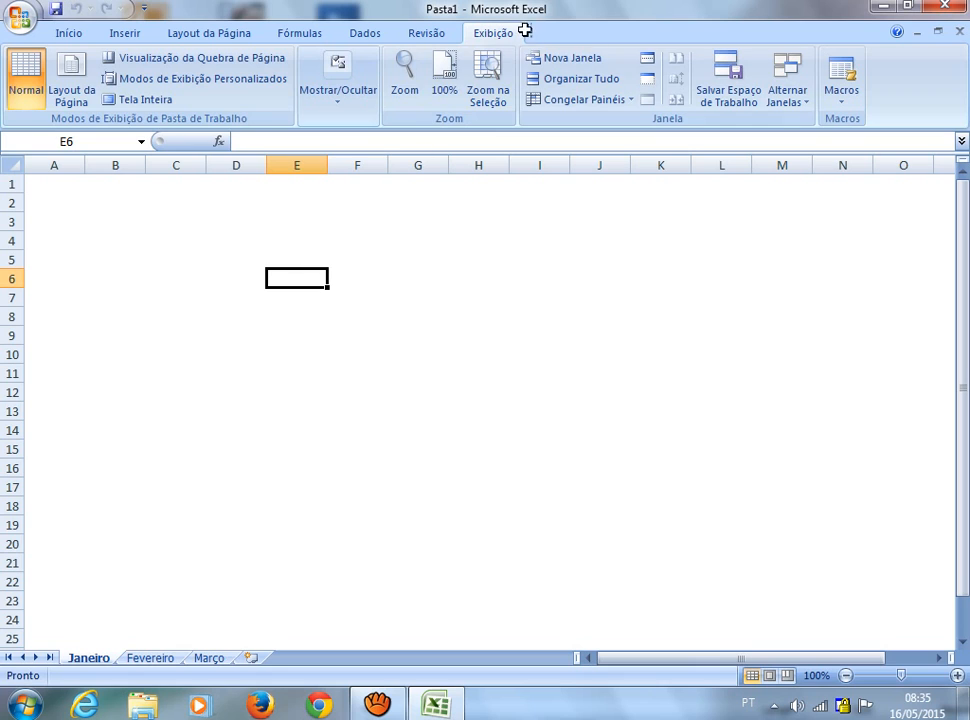
# - Show the gridlines of the Janeiro worksheet again
pyautogui.click(337, 106)
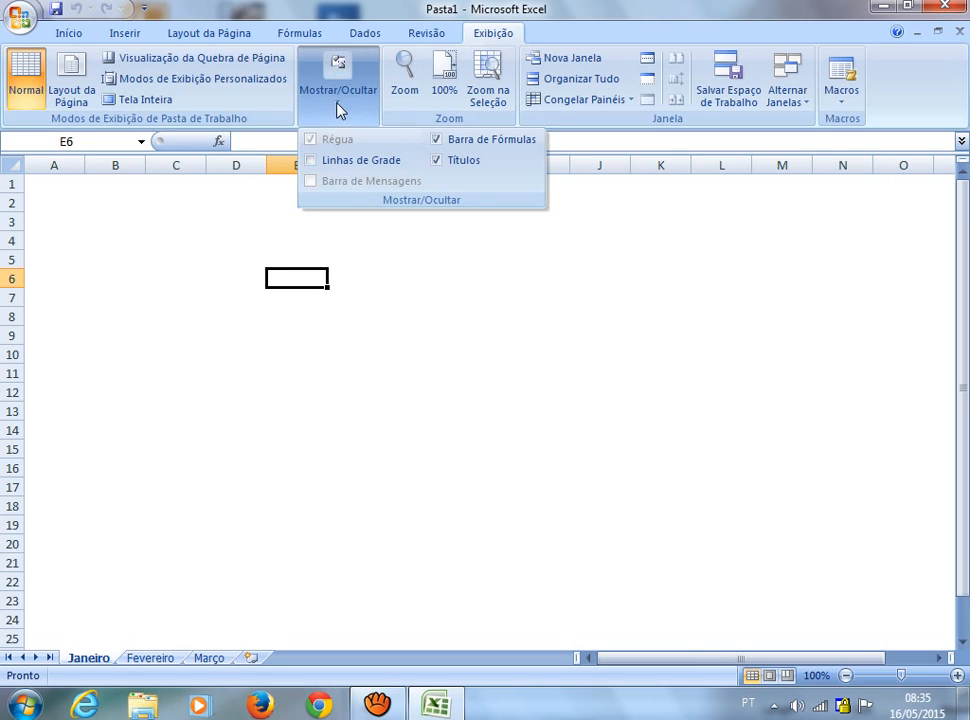
pyautogui.click(318, 163)
pyautogui.click(408, 283)
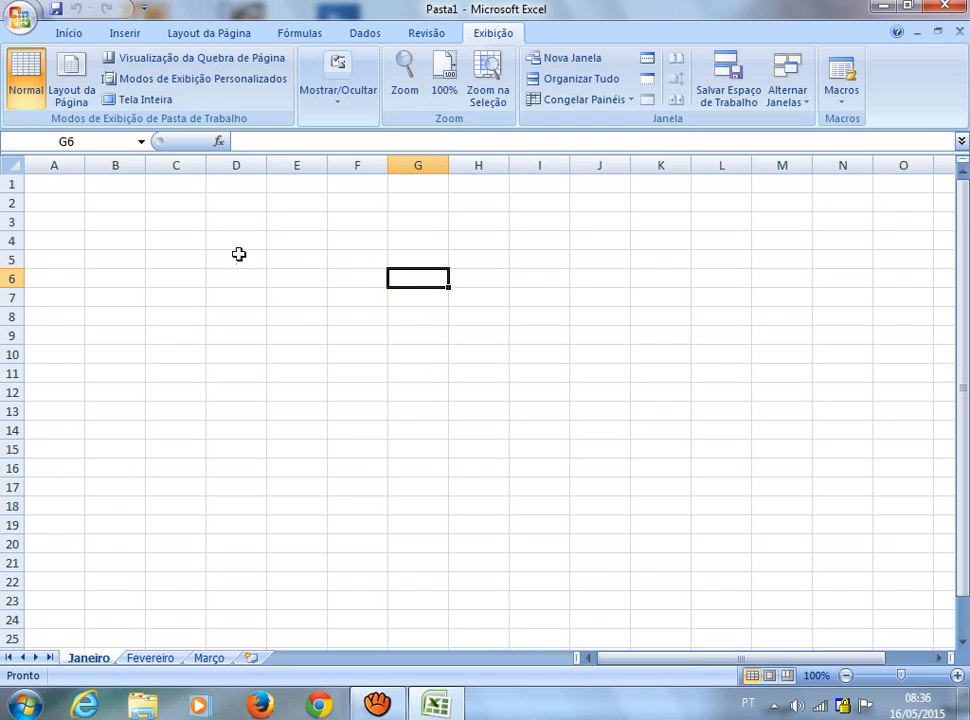
# - Merge and center cells B2 through I2 for a title
pyautogui.click(112, 203)
pyautogui.moveTo(112, 203); pyautogui.dragTo(535, 205)
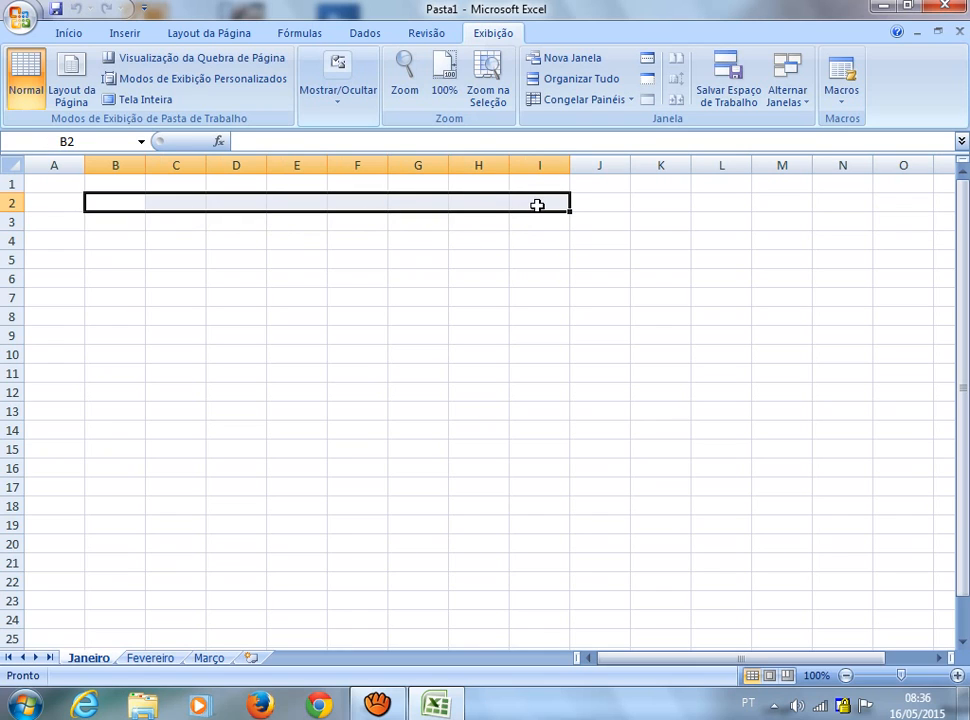
pyautogui.click(68, 34)
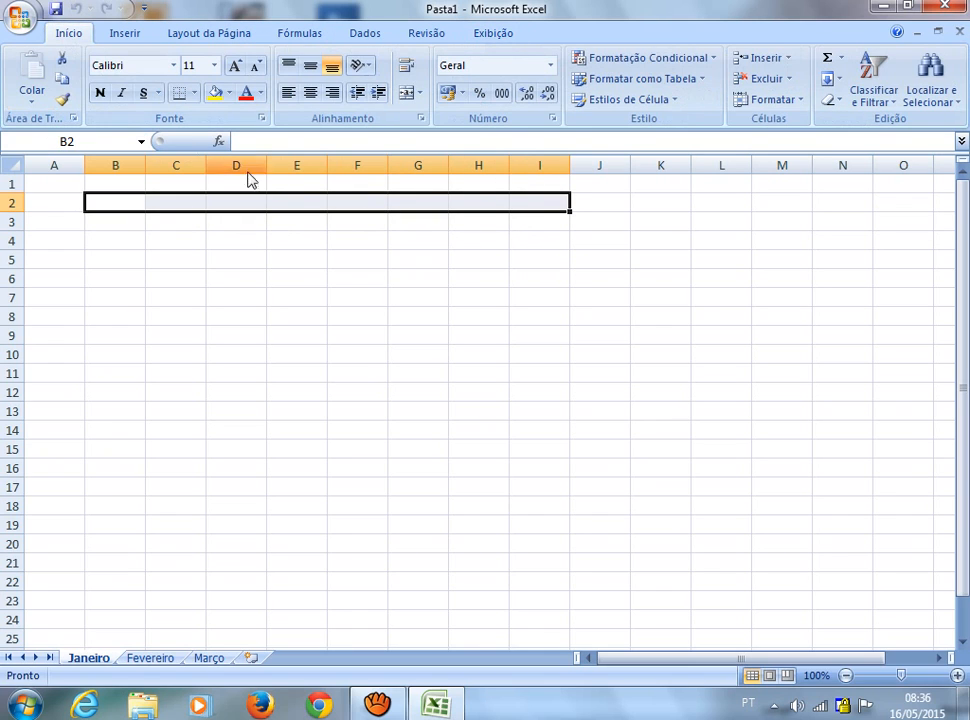
pyautogui.click(406, 93)
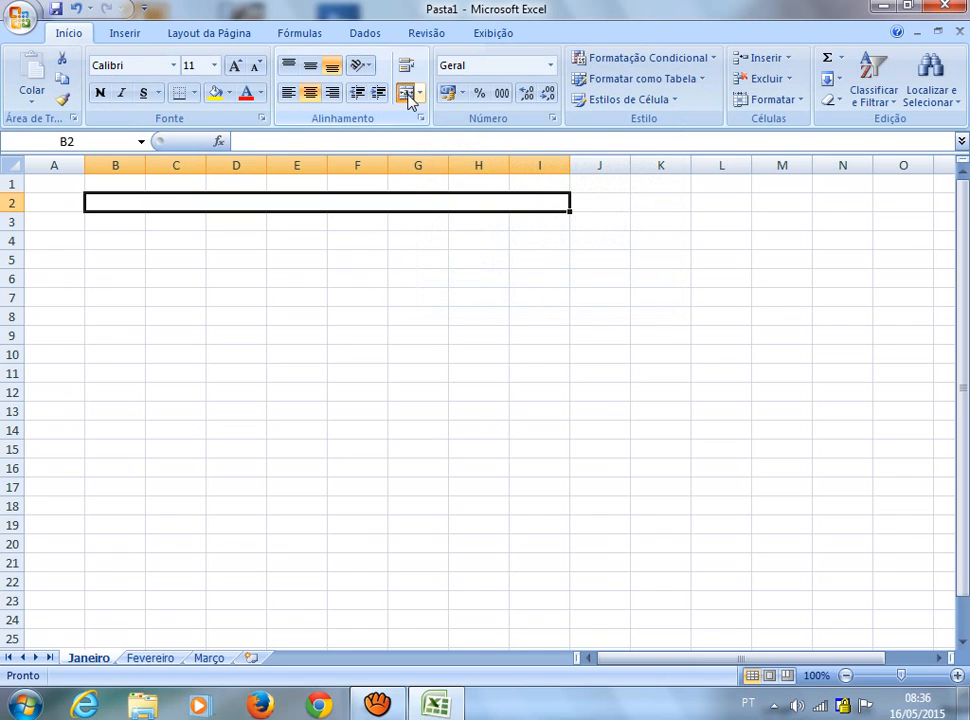
pyautogui.write('plan')
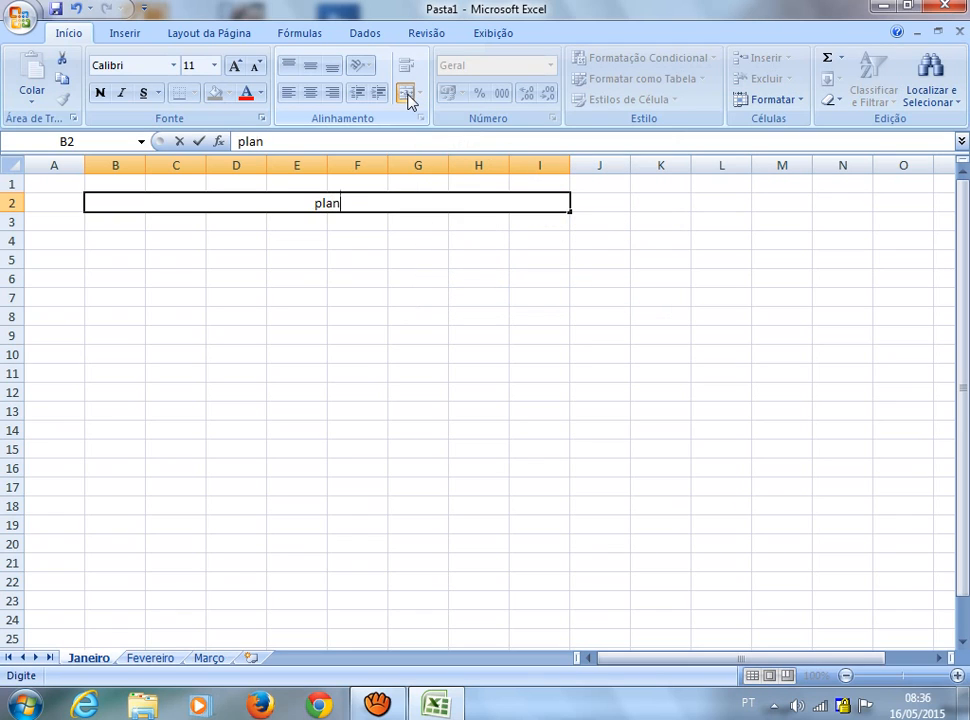
pyautogui.write('ilha')
pyautogui.press('BackSpace')
pyautogui.press('BackSpace')
pyautogui.press('BackSpace')
pyautogui.press('BackSpace')
pyautogui.press('BackSpace')
pyautogui.press('BackSpace')
pyautogui.press('BackSpace')
pyautogui.press('BackSpace')
# - Enter the title "PLANILHA COM FUNÇOES BÁSICAS" in the merged cell B2
pyautogui.write('PLANILHA')
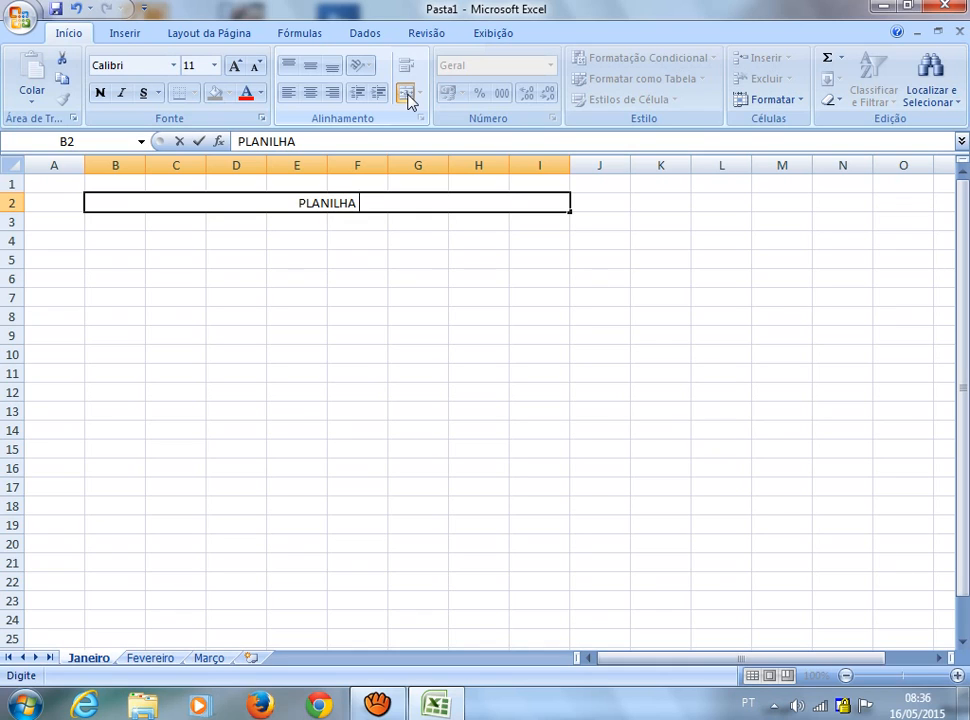
pyautogui.write(' B')
pyautogui.press('BackSpace')
pyautogui.write('COM FIN')
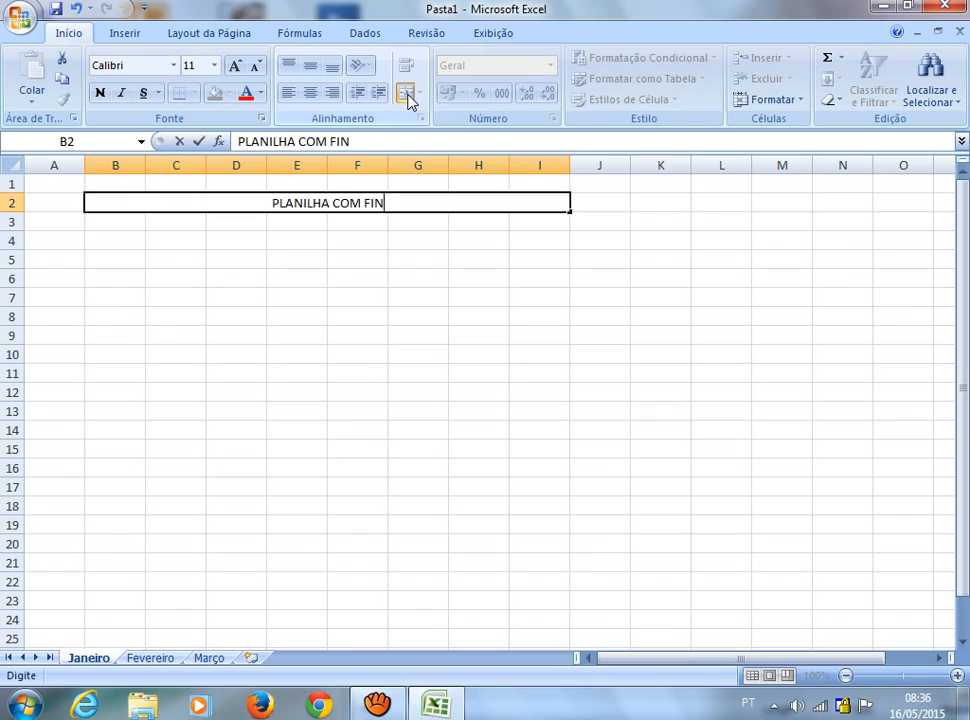
pyautogui.write('ÇÕES')
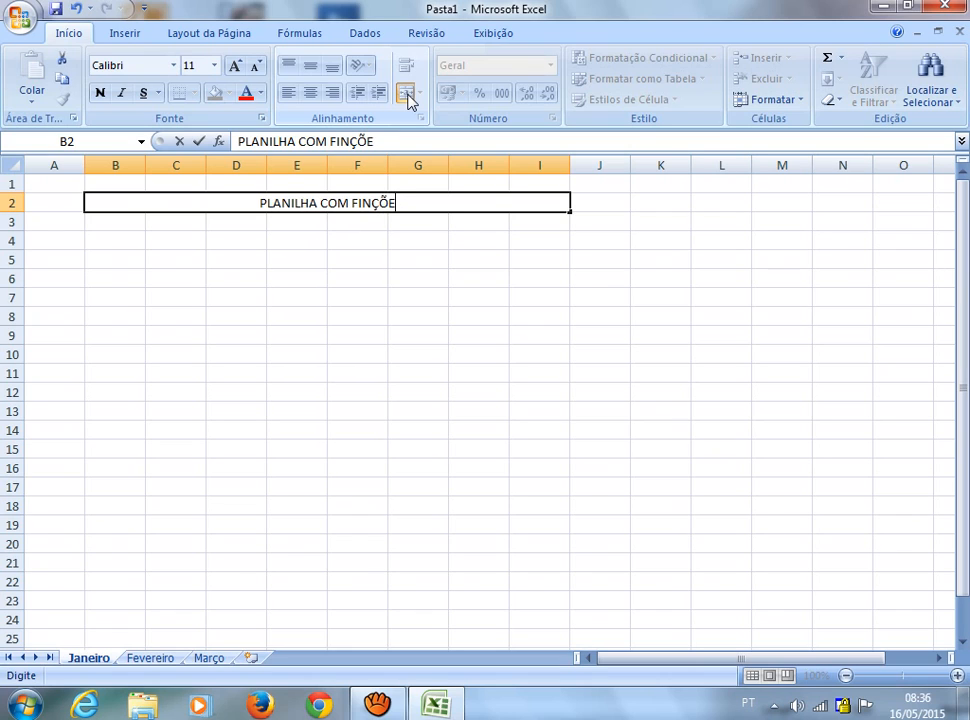
pyautogui.press('BackSpace')
pyautogui.press('BackSpace')
pyautogui.press('BackSpace')
pyautogui.press('BackSpace')
pyautogui.press('BackSpace')
pyautogui.press('BackSpace')
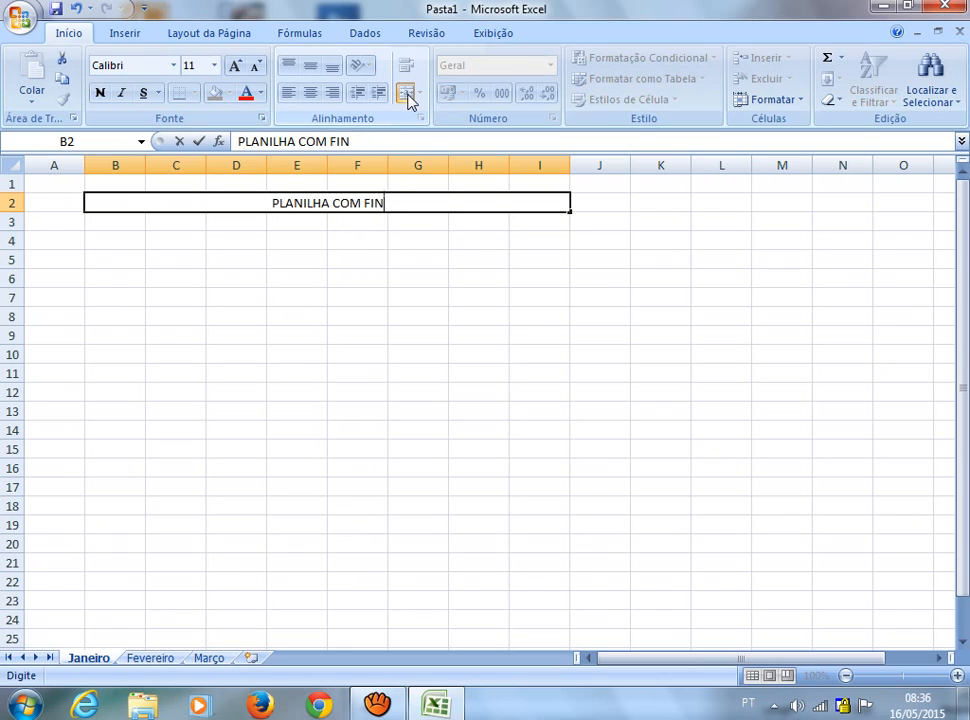
pyautogui.write('UN')
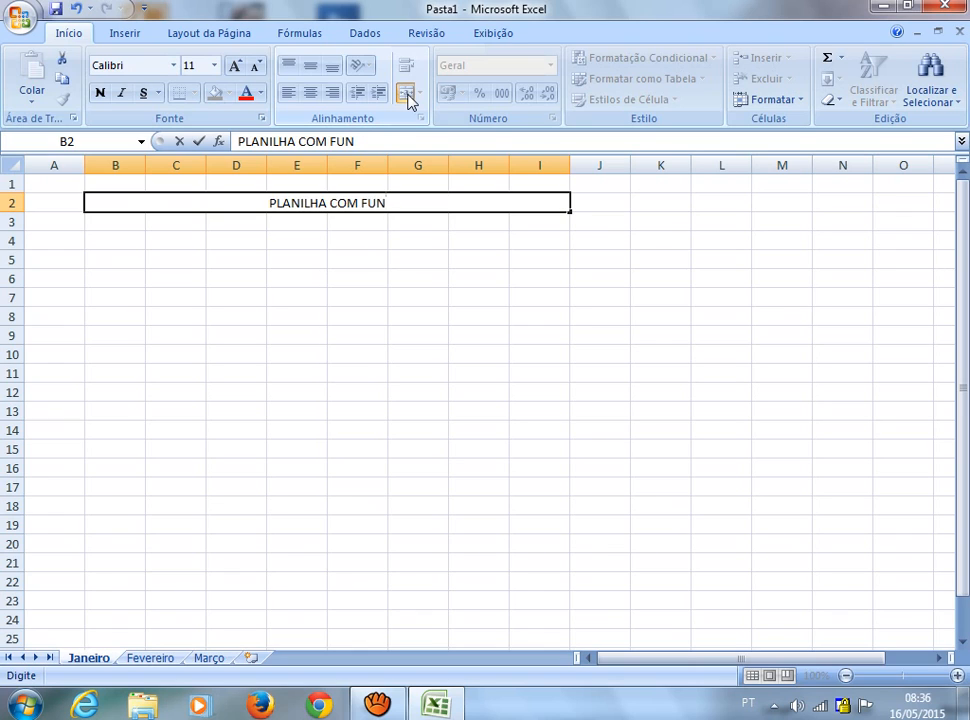
pyautogui.write('ÇOES BÁ')
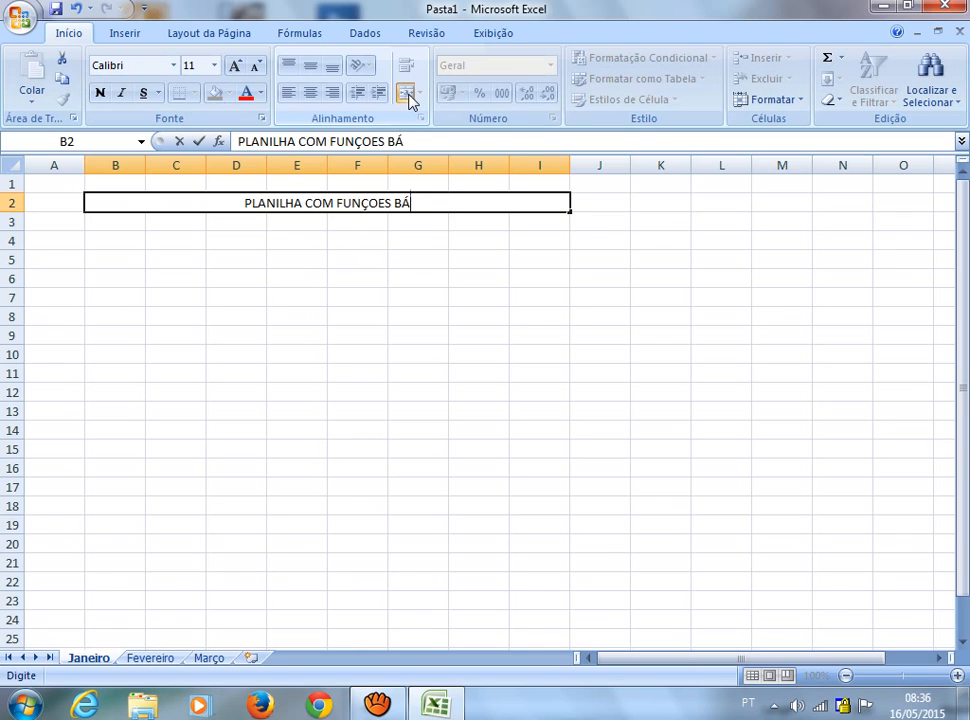
pyautogui.write('SICAS')
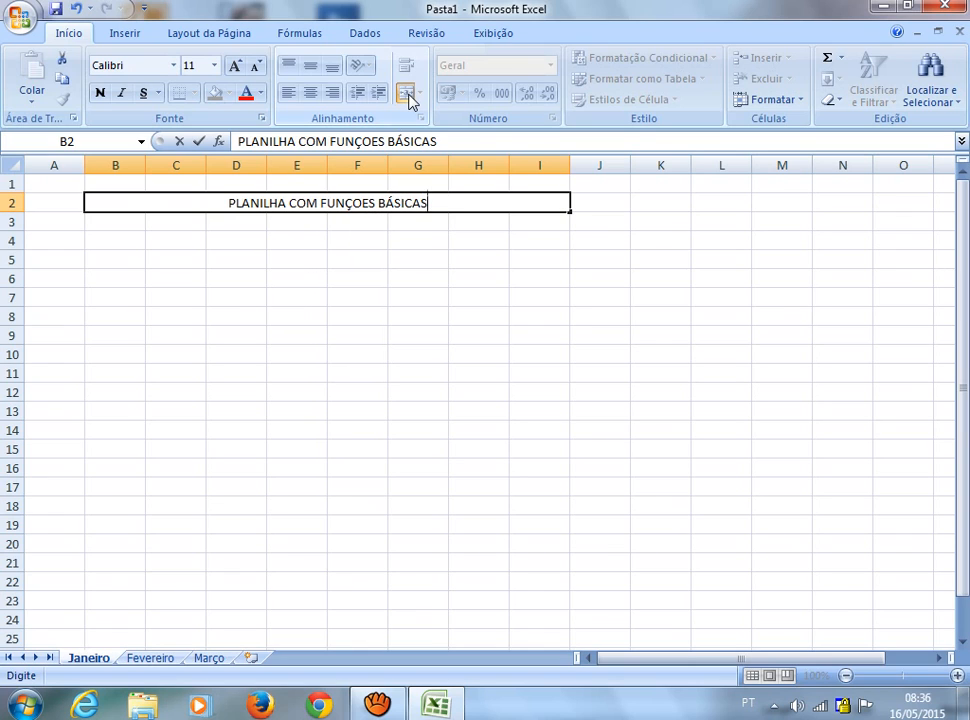
pyautogui.press('Return')
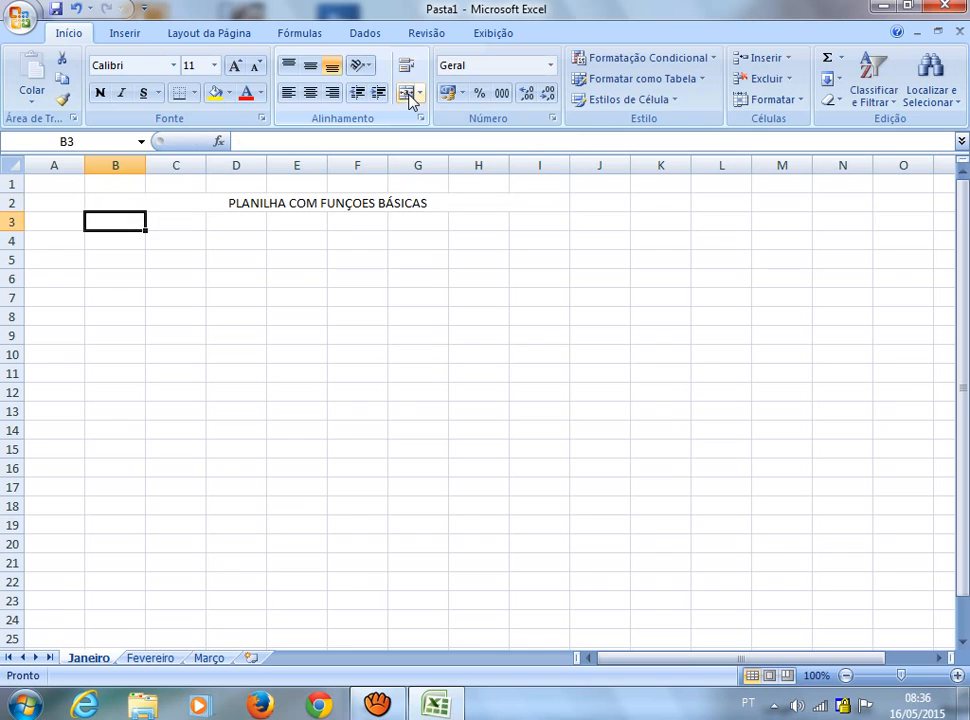
pyautogui.click(442, 260)
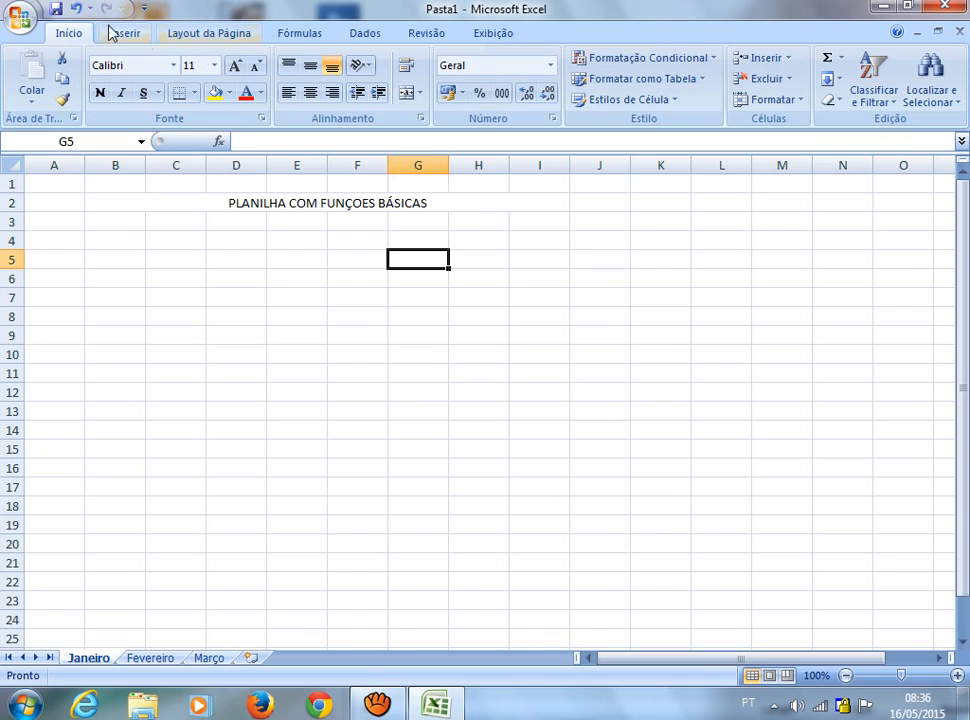
# - Check the Janeiro worksheet in print preview and return to the normal sheet view
pyautogui.click(28, 17)
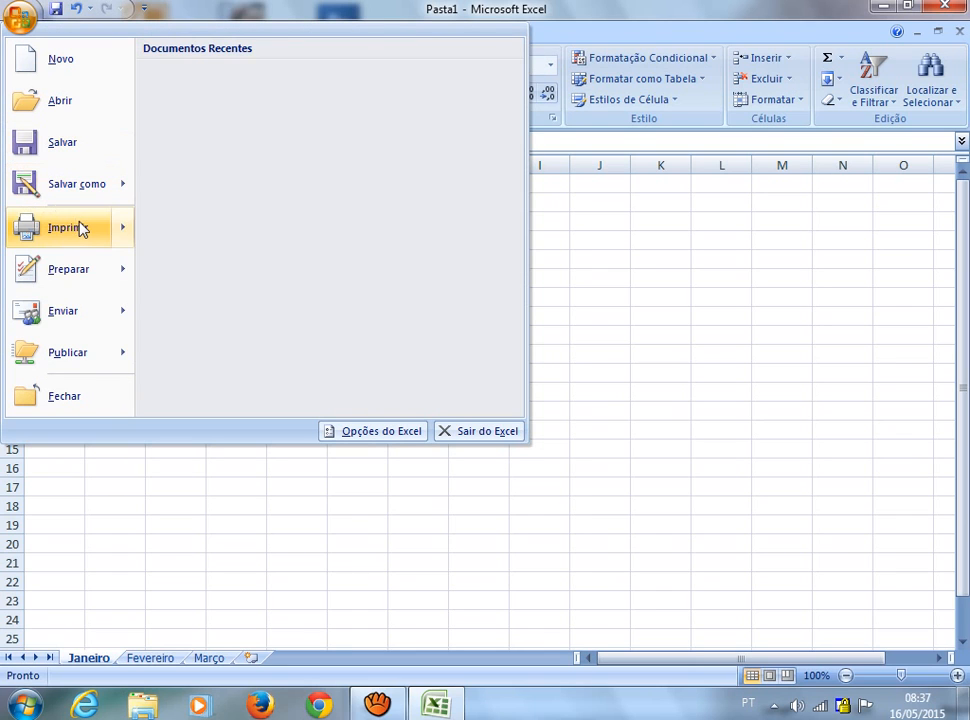
pyautogui.moveTo(82, 229)
pyautogui.click(204, 190)
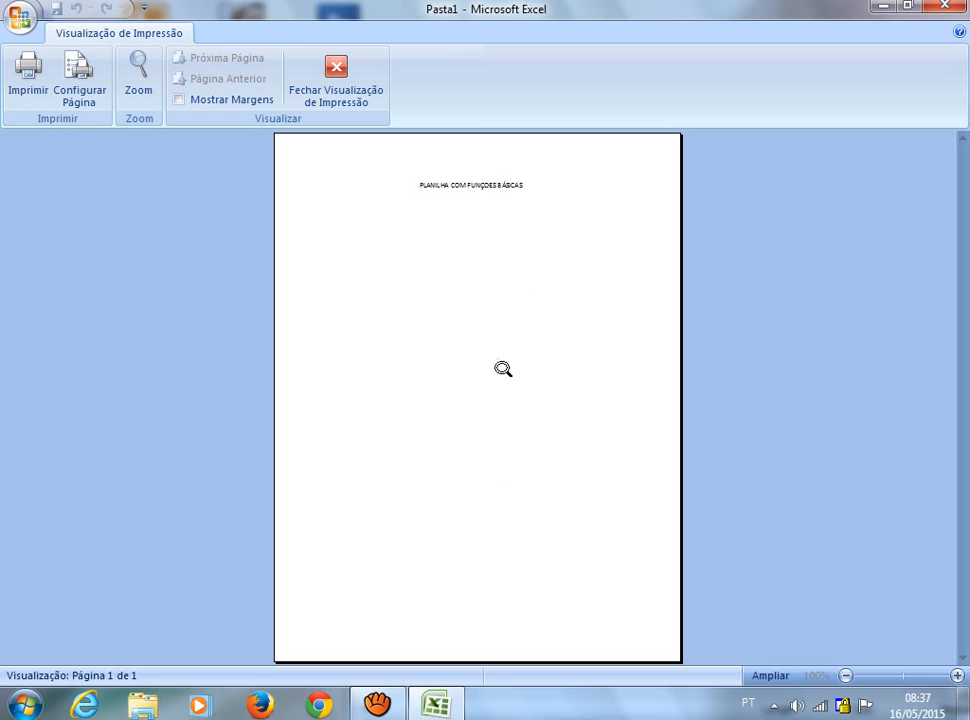
pyautogui.click(341, 93)
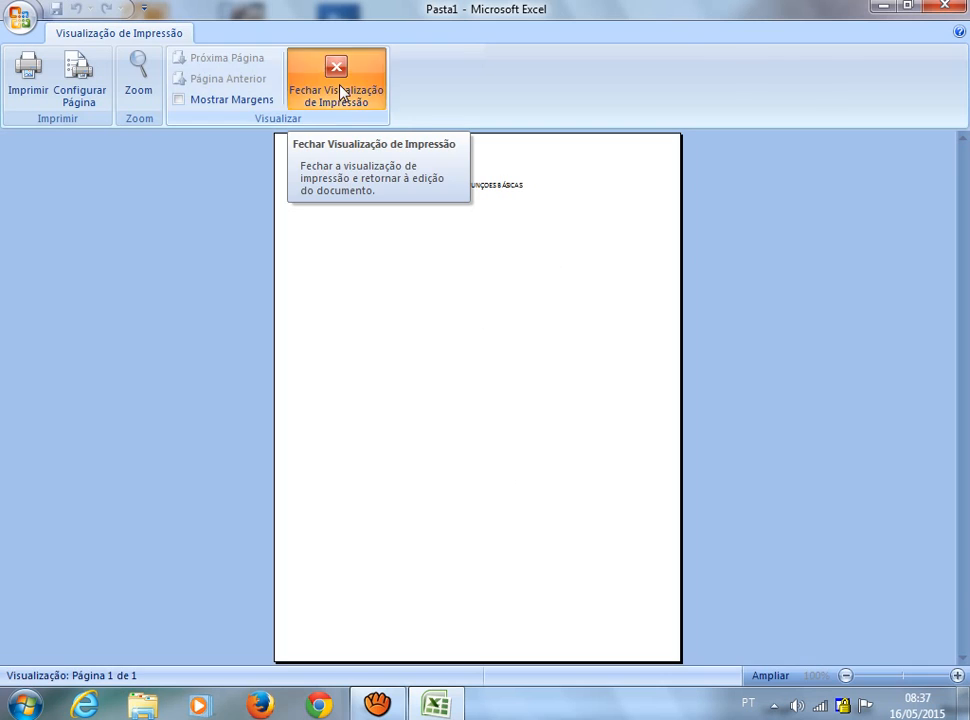
pyautogui.click(544, 372)
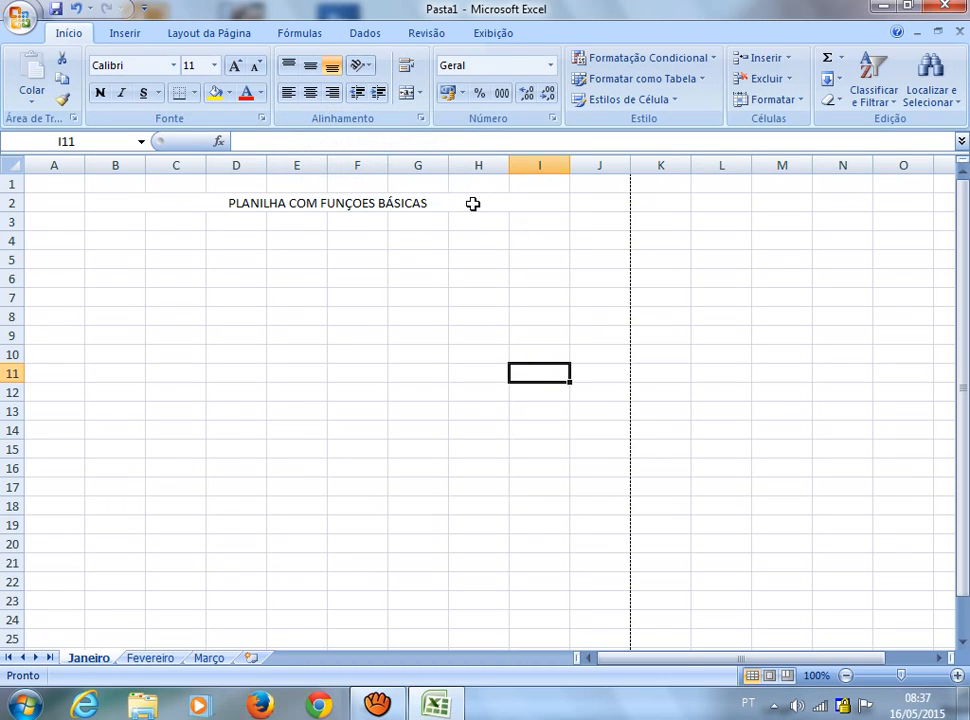
# - Open the detailed border settings for the merged title cell B2 and keep the title in view
pyautogui.click(214, 202)
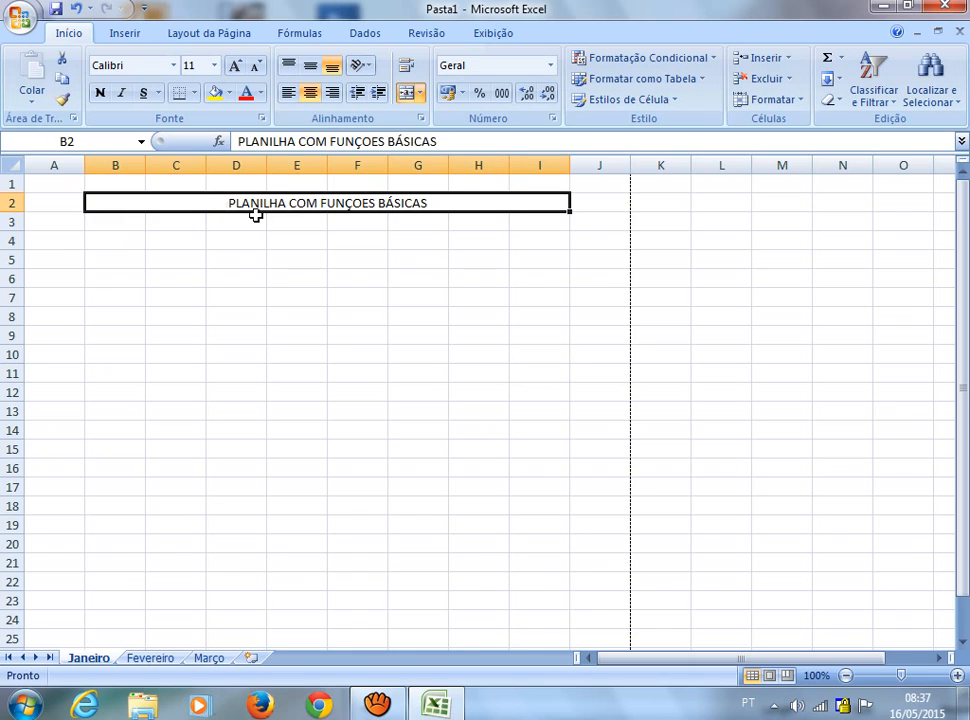
pyautogui.click(196, 93)
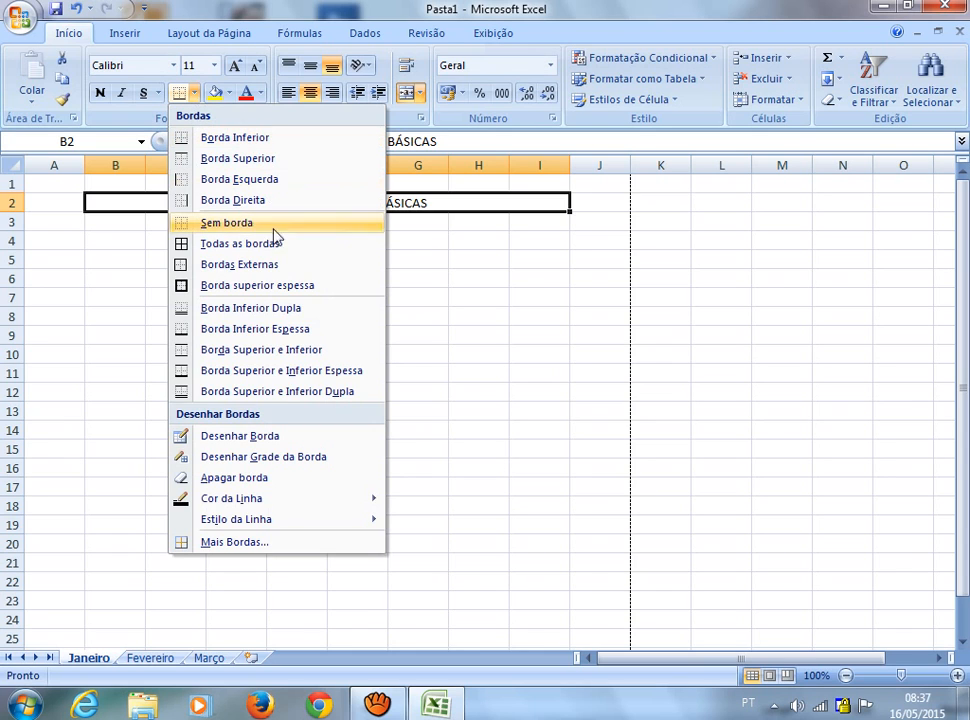
pyautogui.click(275, 548)
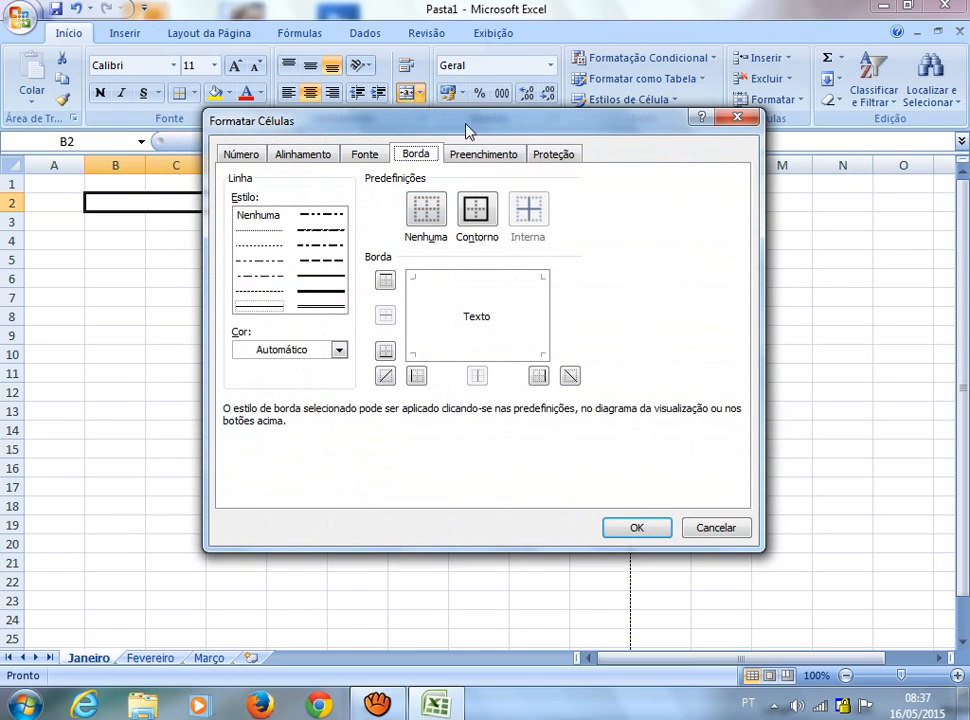
pyautogui.moveTo(470, 130); pyautogui.dragTo(649, 263)
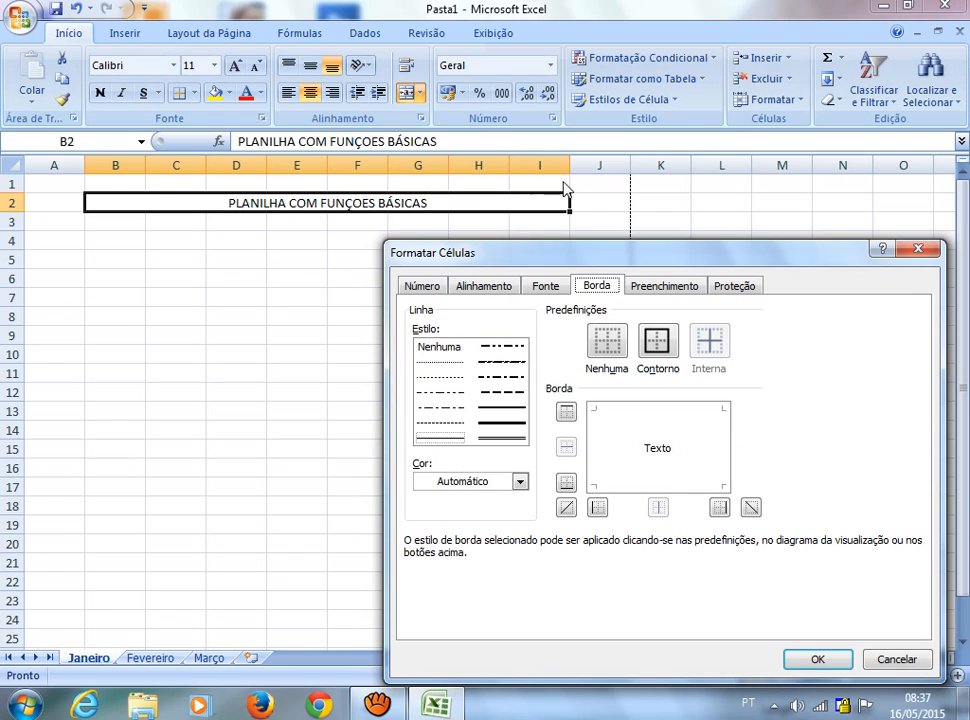
pyautogui.click(658, 343)
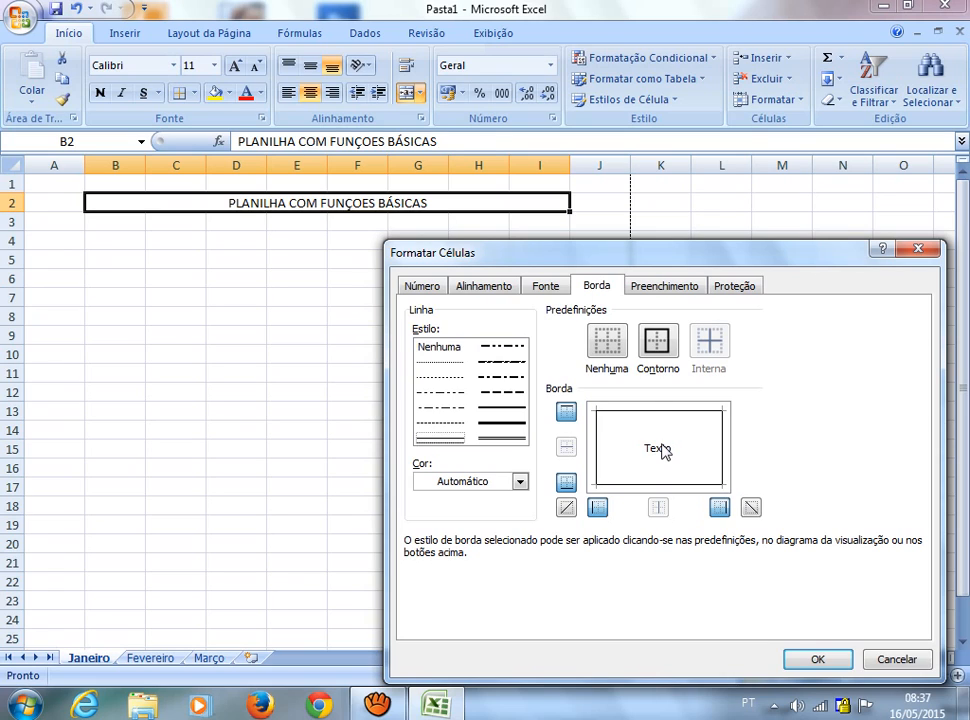
pyautogui.click(610, 345)
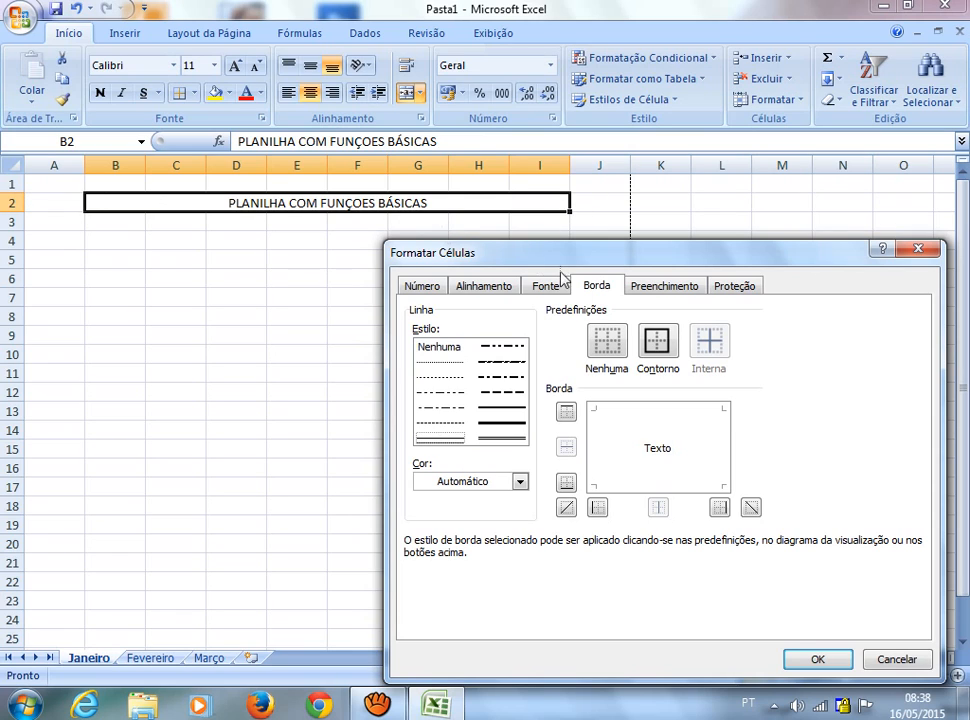
pyautogui.click(657, 343)
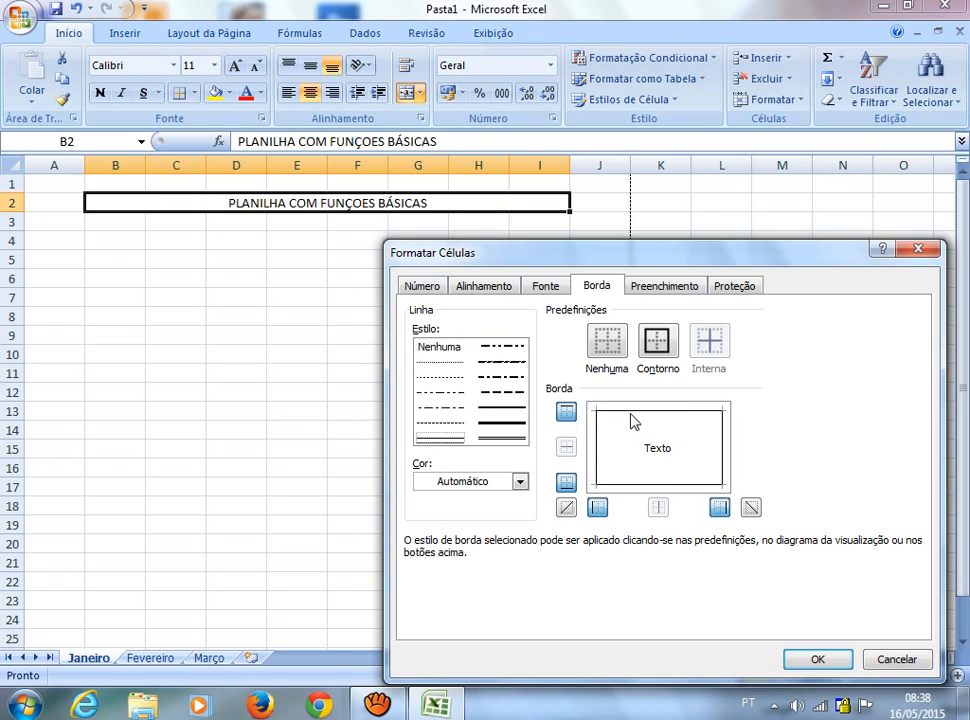
pyautogui.click(566, 412)
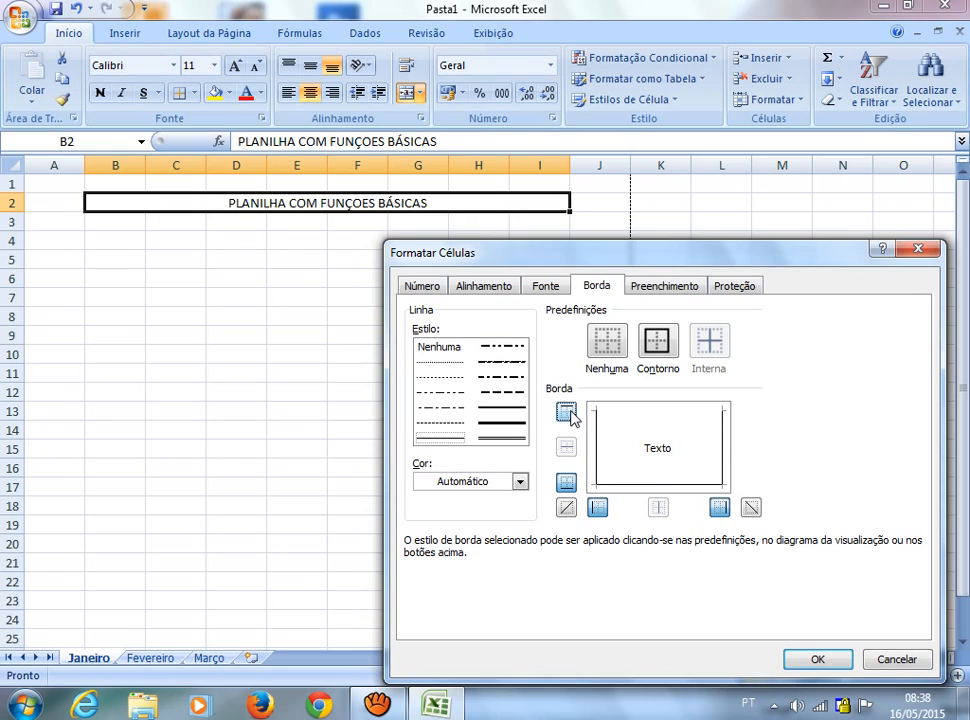
pyautogui.click(568, 413)
pyautogui.click(566, 485)
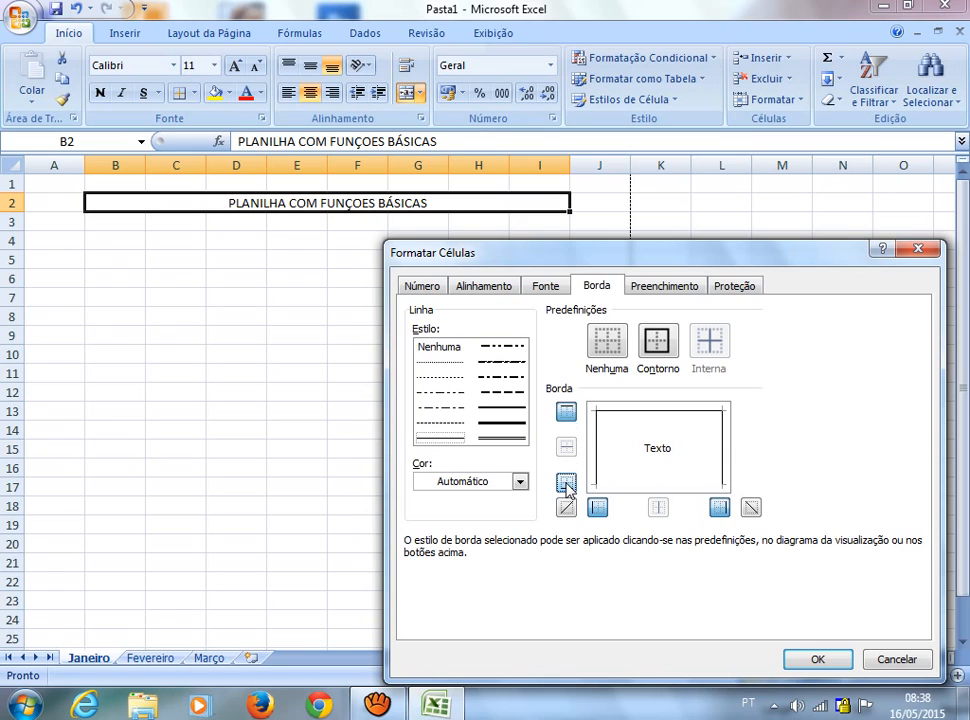
pyautogui.click(567, 487)
pyautogui.click(608, 345)
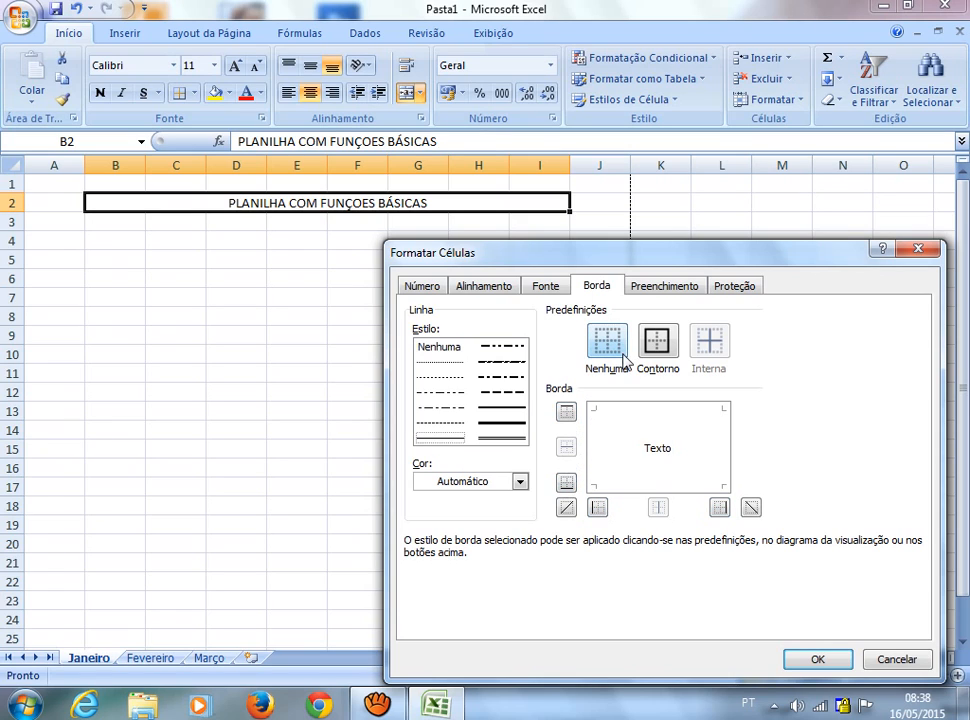
# - Add top, bottom, left and right borders individually around the title cell
pyautogui.click(567, 413)
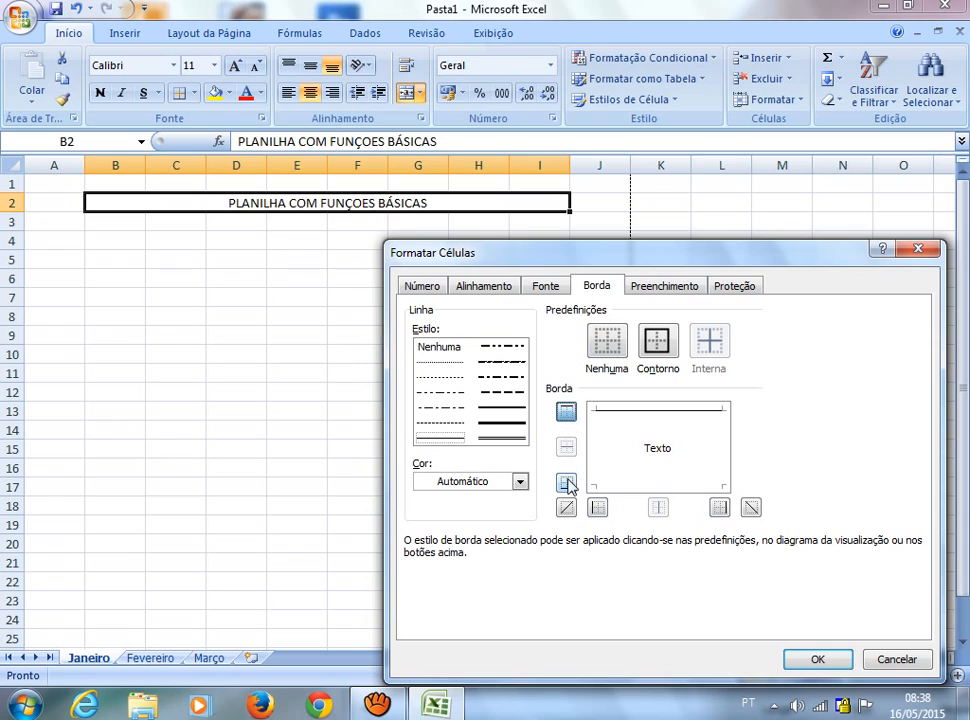
pyautogui.click(567, 484)
pyautogui.click(597, 508)
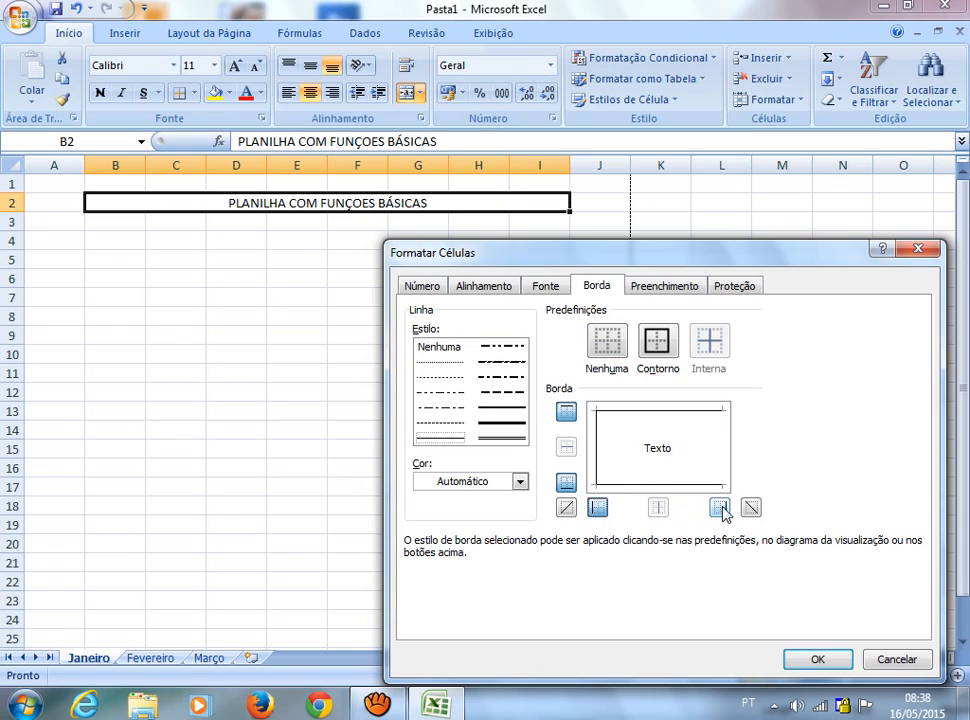
pyautogui.click(720, 508)
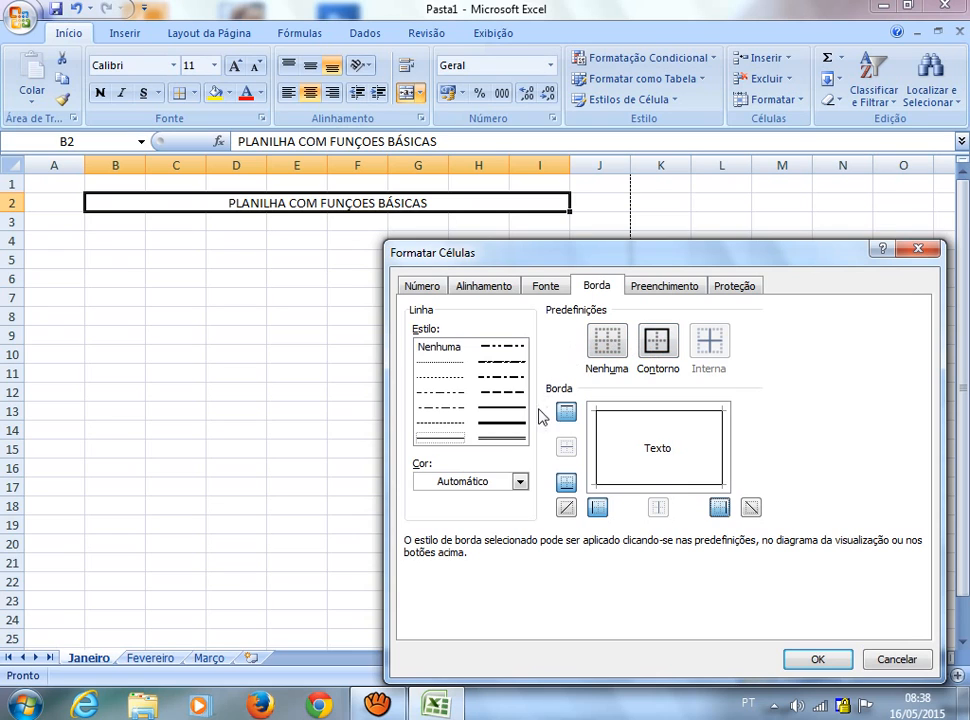
# - Try a dark tan line colour and a thick solid line style for the title cell's border
pyautogui.click(520, 481)
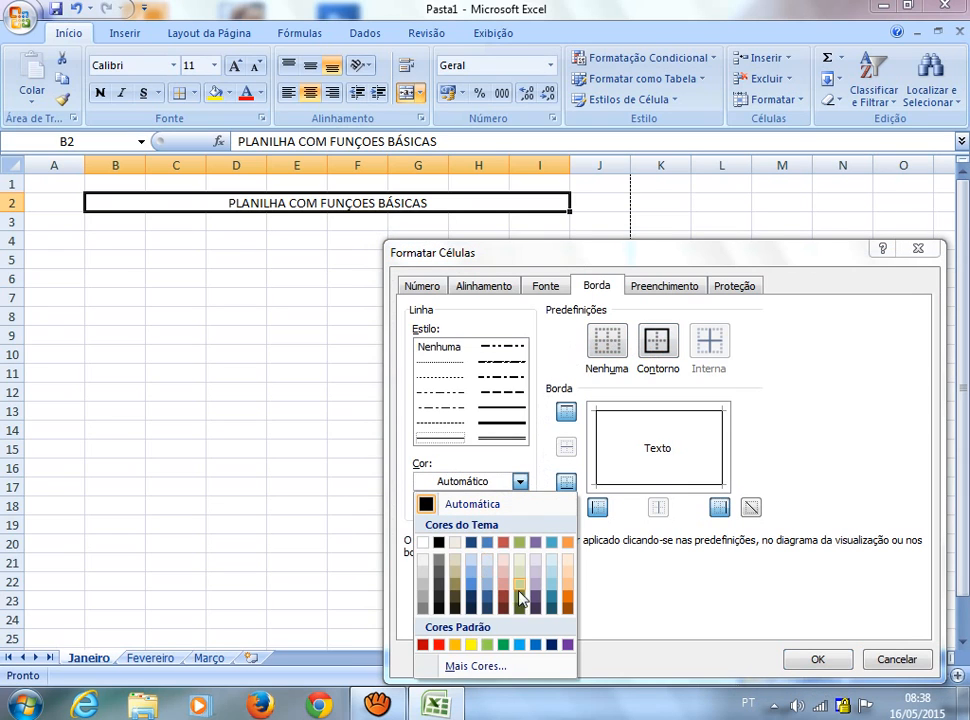
pyautogui.click(456, 586)
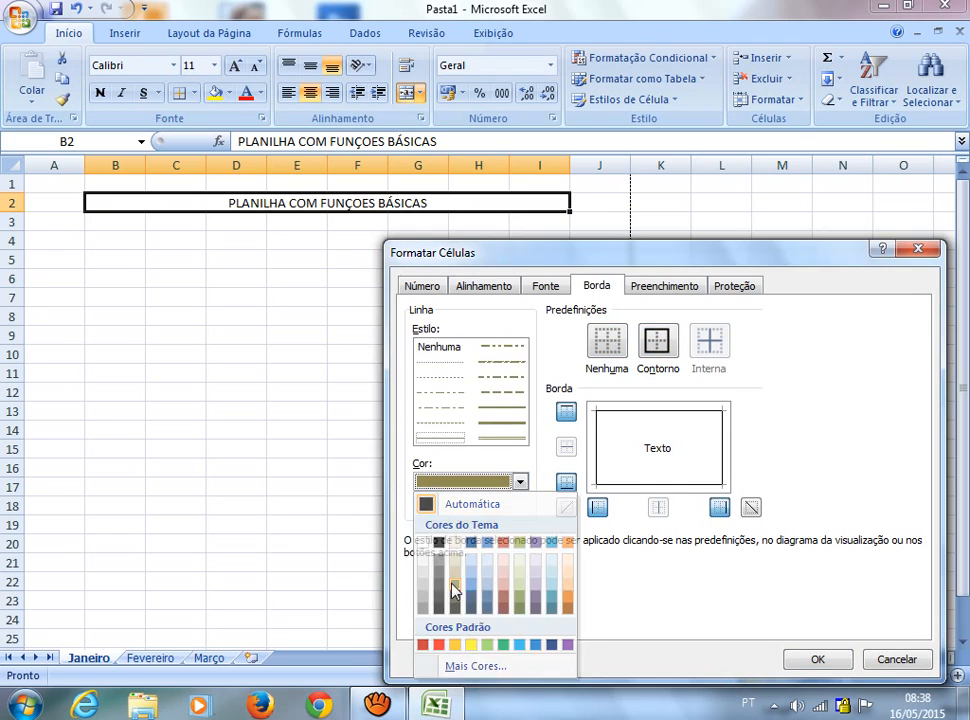
pyautogui.click(511, 427)
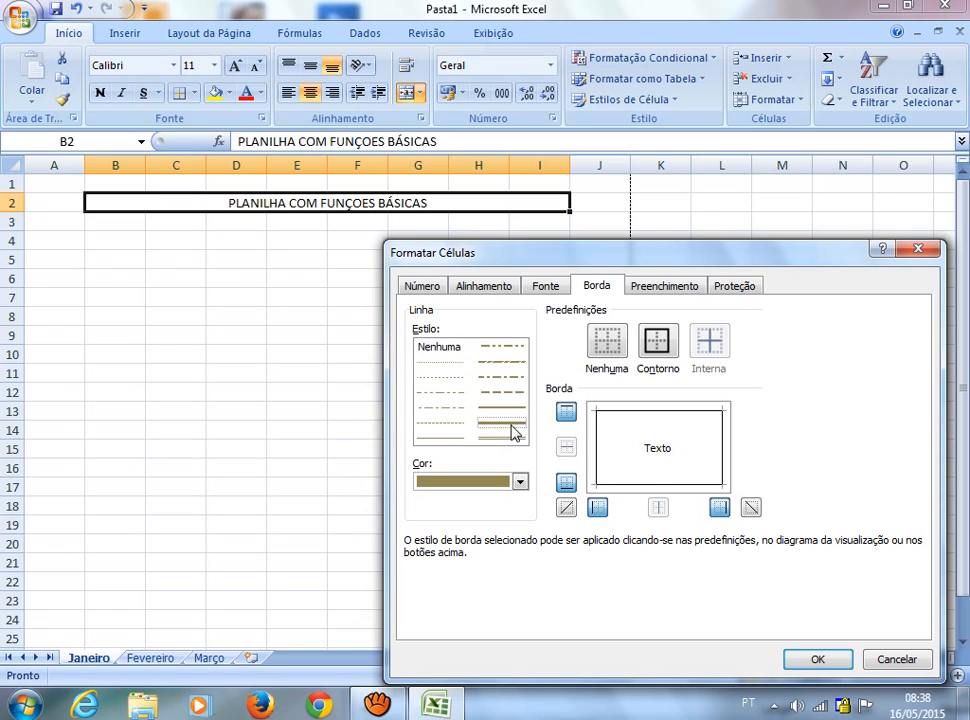
# - Fill the title cell with the red theme colour and apply the cell formatting
pyautogui.click(656, 287)
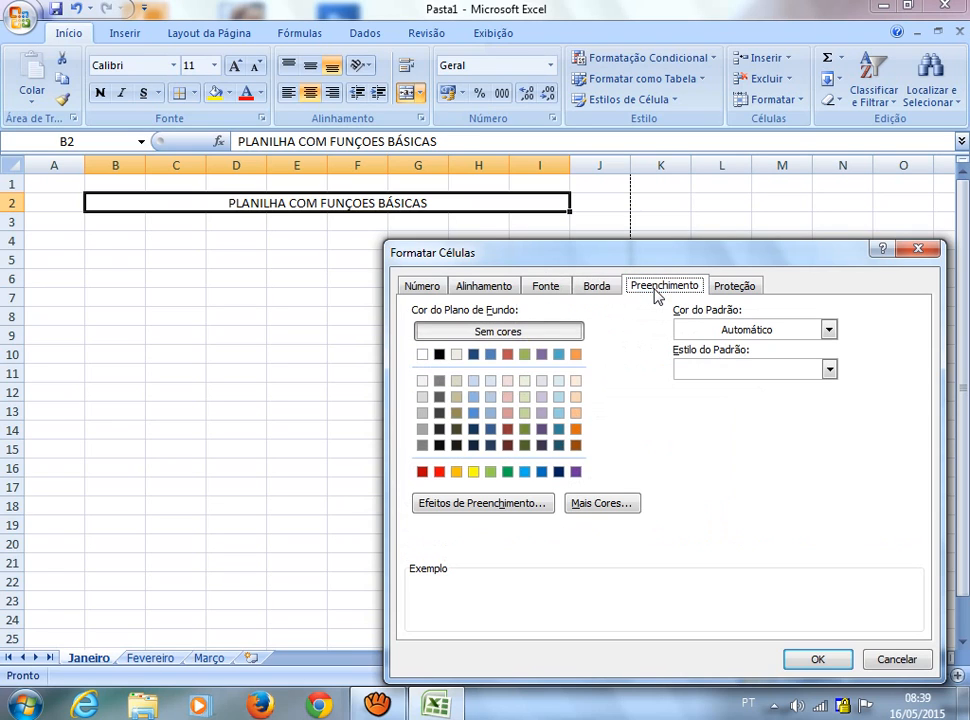
pyautogui.click(508, 356)
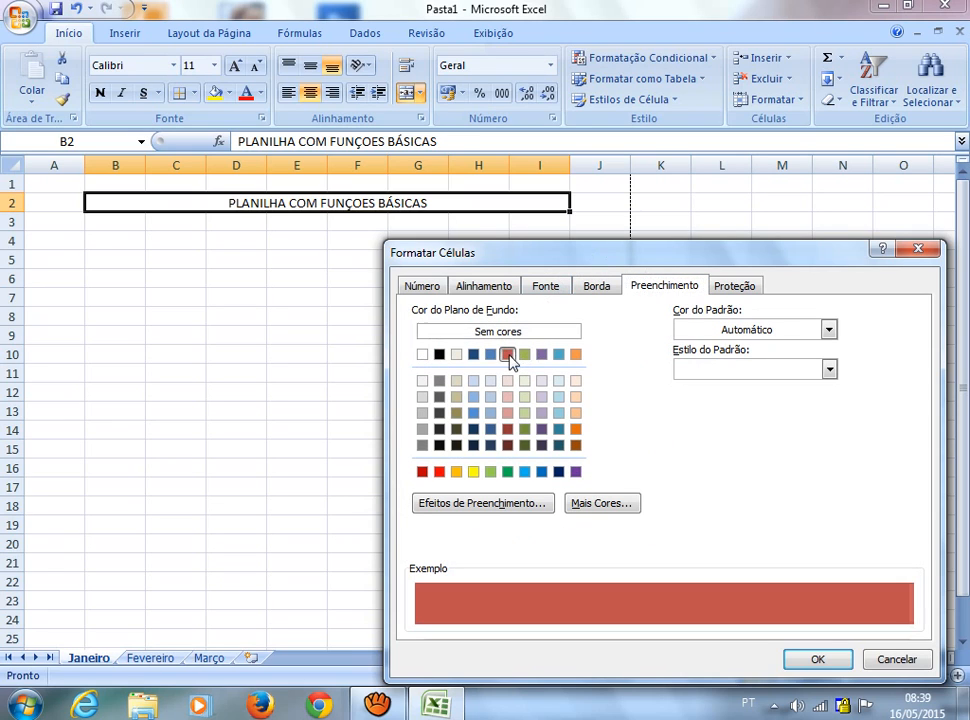
pyautogui.click(818, 660)
pyautogui.click(478, 471)
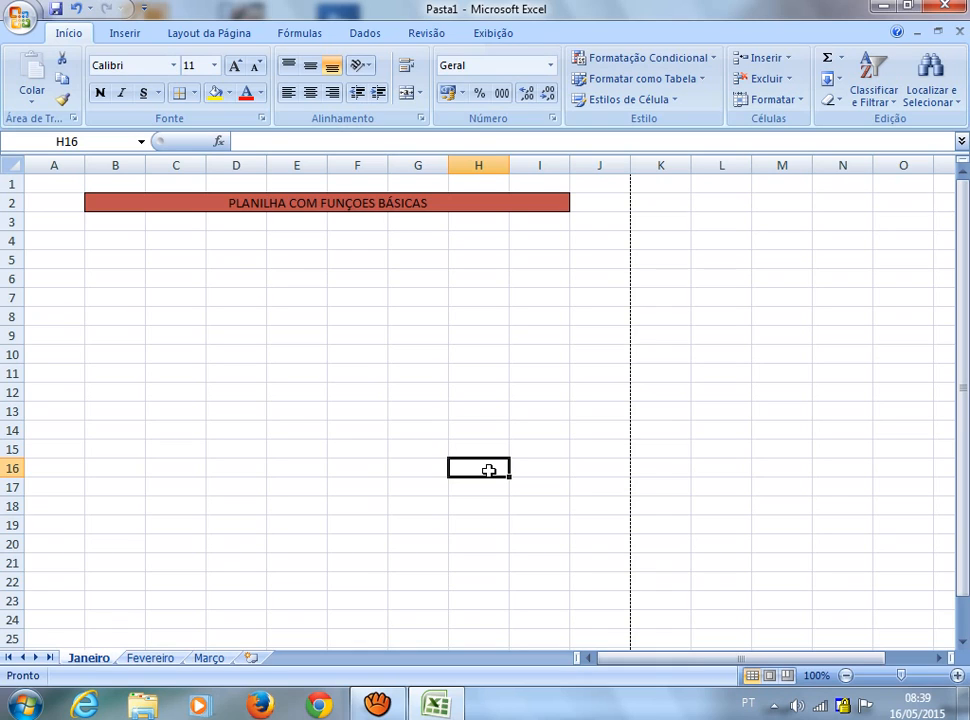
pyautogui.click(460, 397)
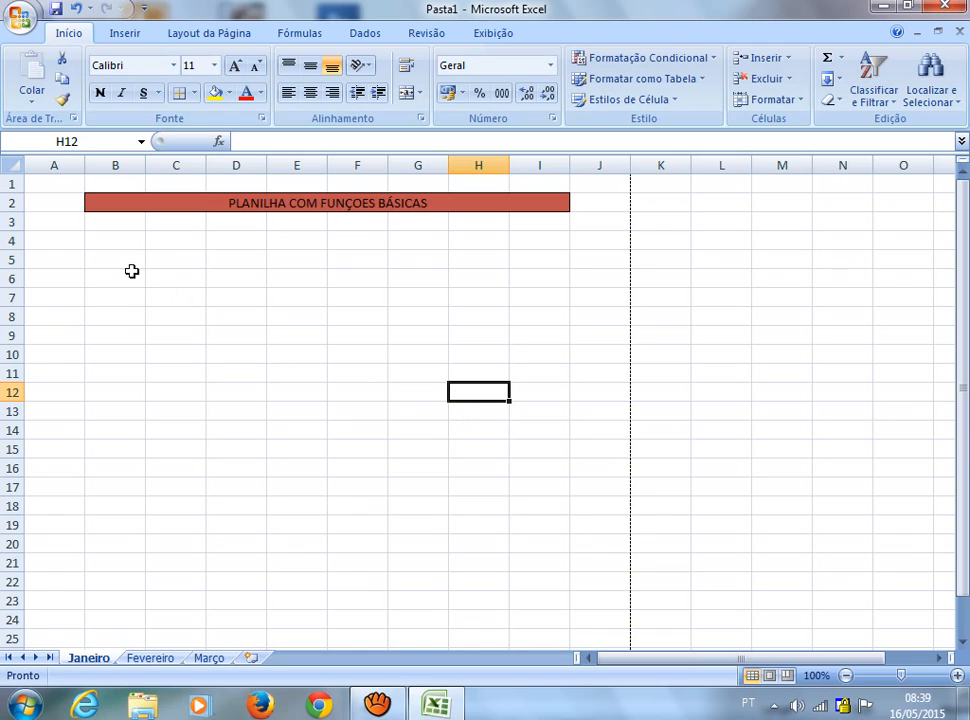
# - Enter the column heading "PRODUTO" in all capitals in cell B4
pyautogui.click(116, 241)
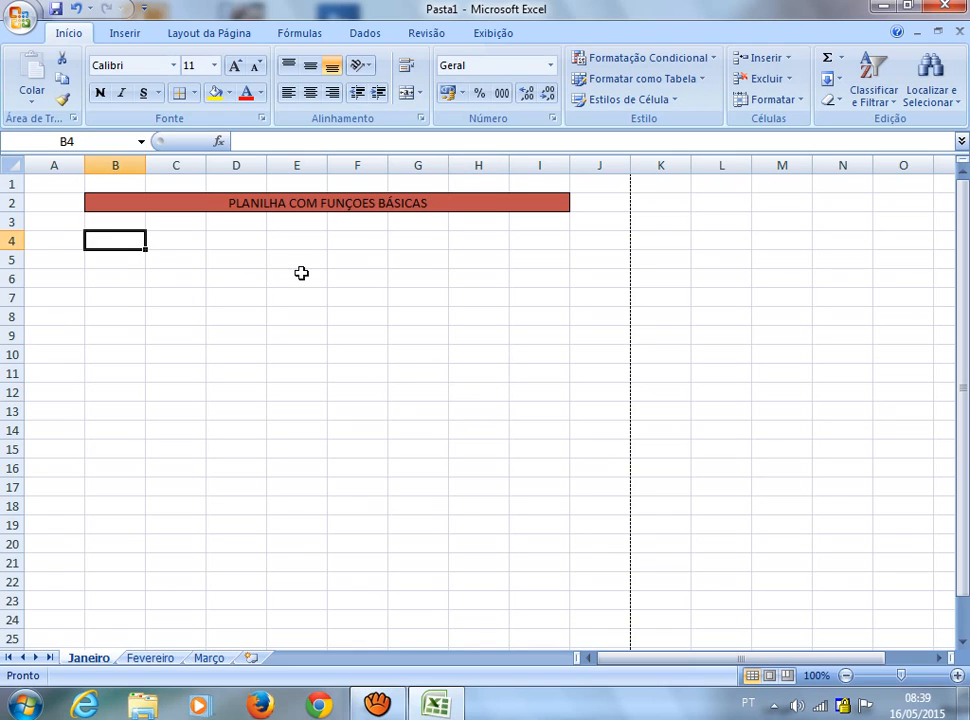
pyautogui.write('p')
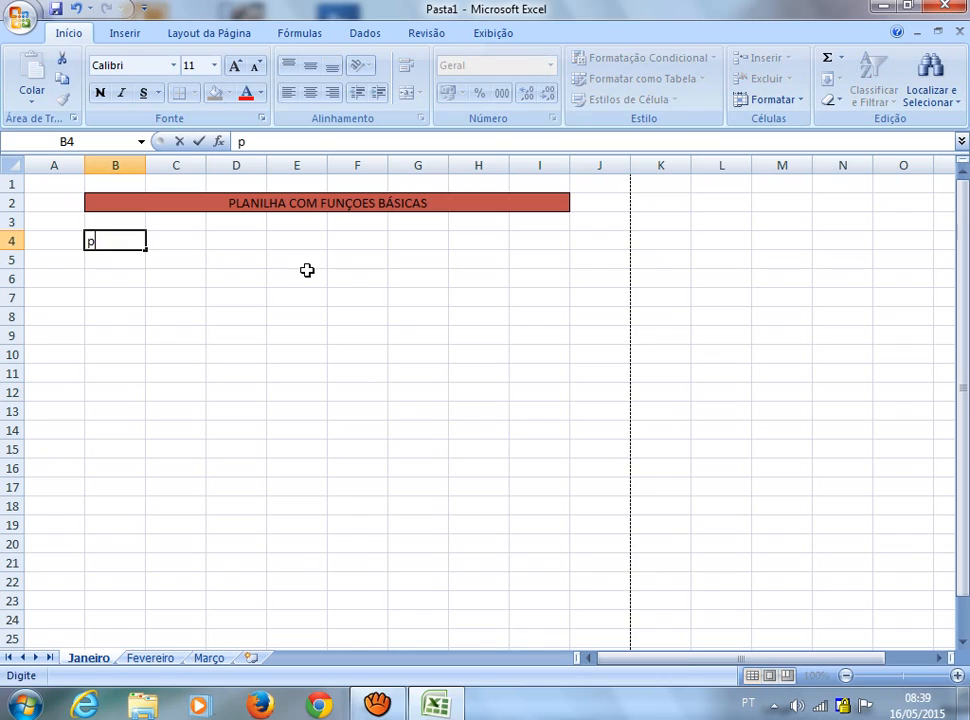
pyautogui.write('RODUTO')
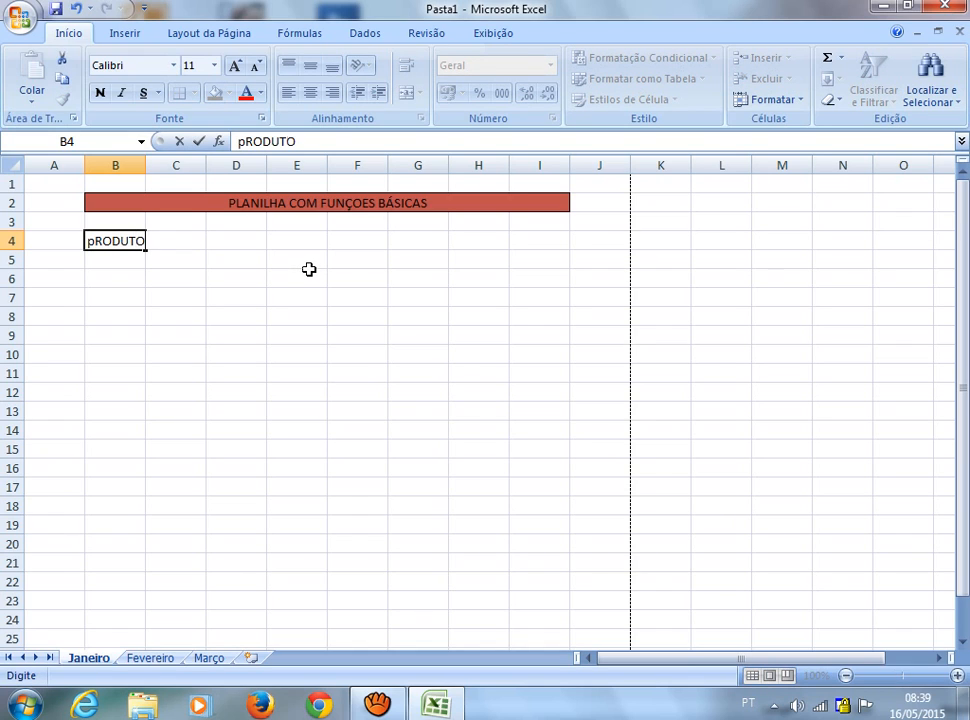
pyautogui.press('BackSpace')
pyautogui.press('BackSpace')
pyautogui.press('BackSpace')
pyautogui.press('BackSpace')
pyautogui.press('BackSpace')
pyautogui.press('BackSpace')
pyautogui.press('BackSpace')
pyautogui.write('PRODUTO')
# - Enter the column heading "QTDE" in all capitals in cell C4
pyautogui.click(172, 241)
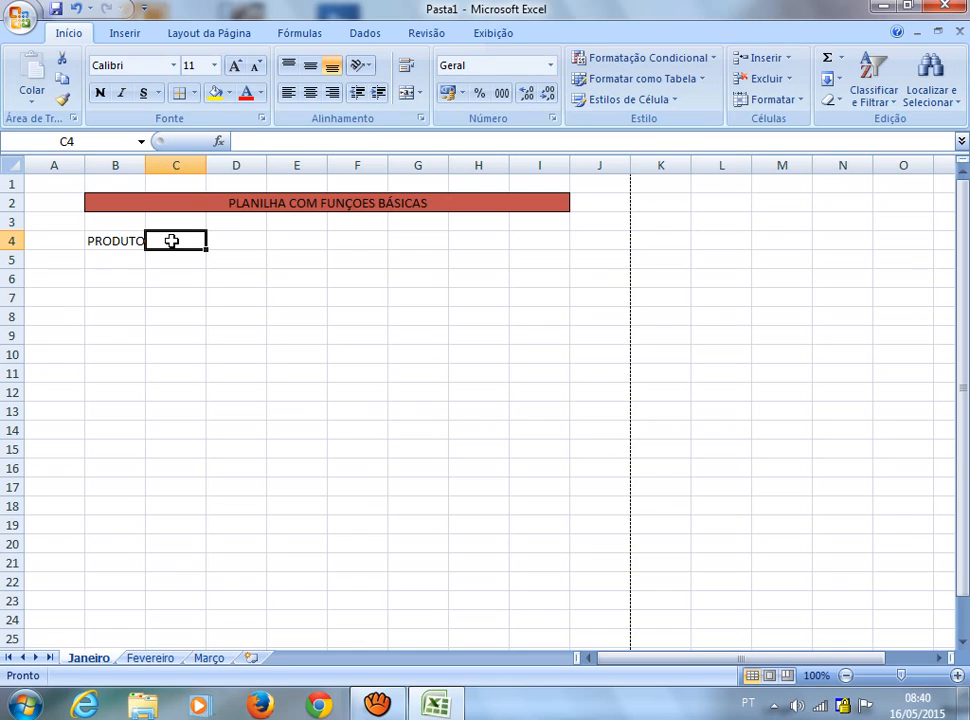
pyautogui.write('qTDE')
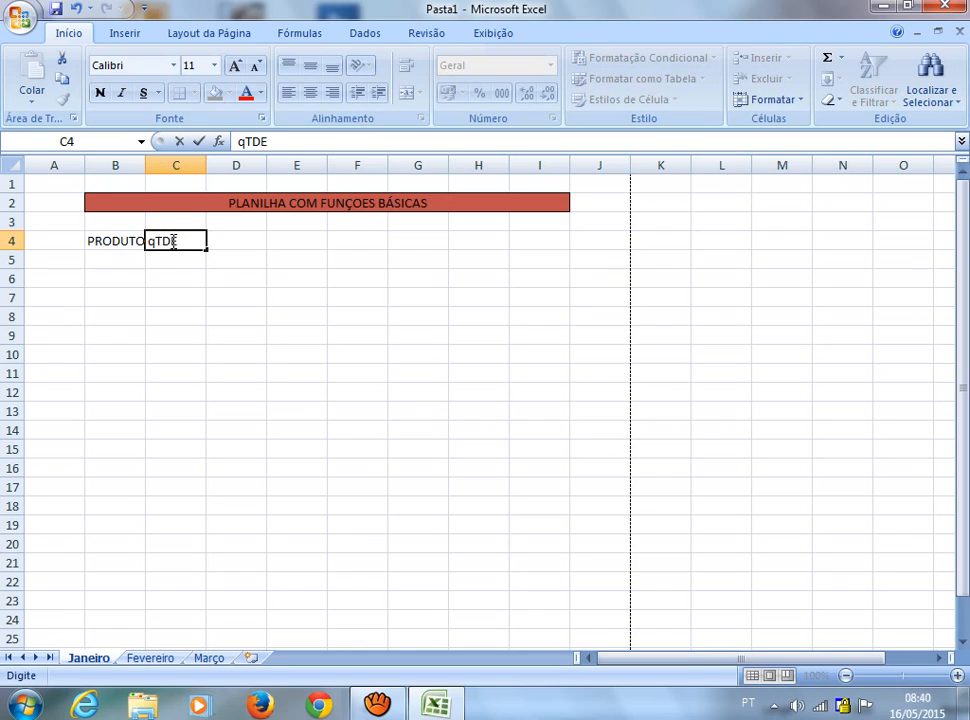
pyautogui.press('BackSpace')
pyautogui.press('BackSpace')
pyautogui.press('BackSpace')
pyautogui.press('BackSpace')
pyautogui.write('QTDE')
pyautogui.press('Tab')
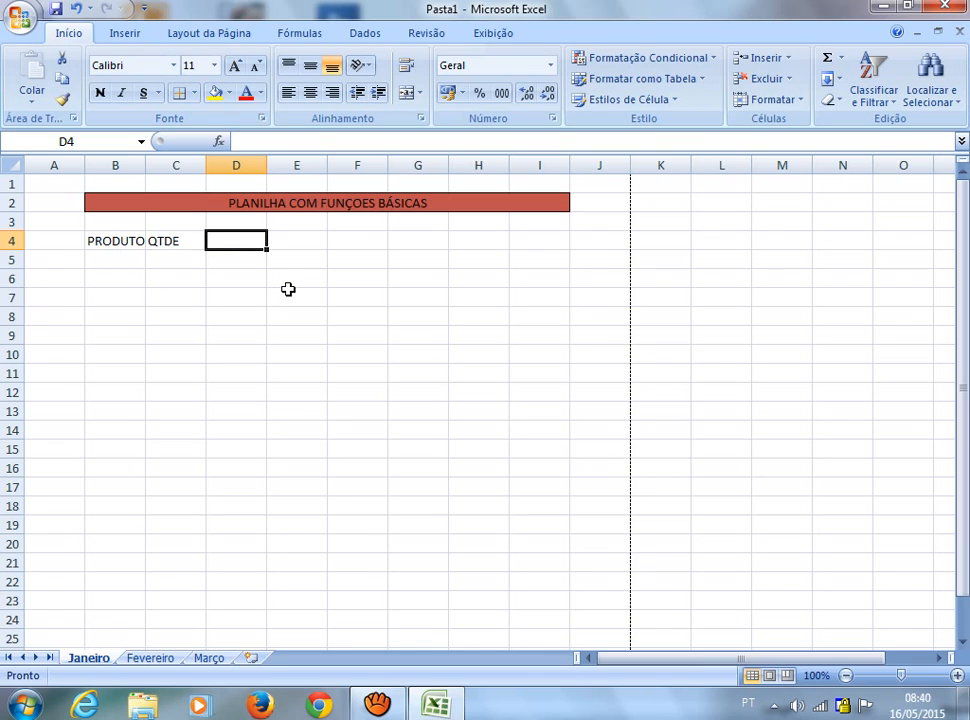
# - Enter the column heading "PREÇ CUSTO" in cell D4
pyautogui.write('PREÇ')
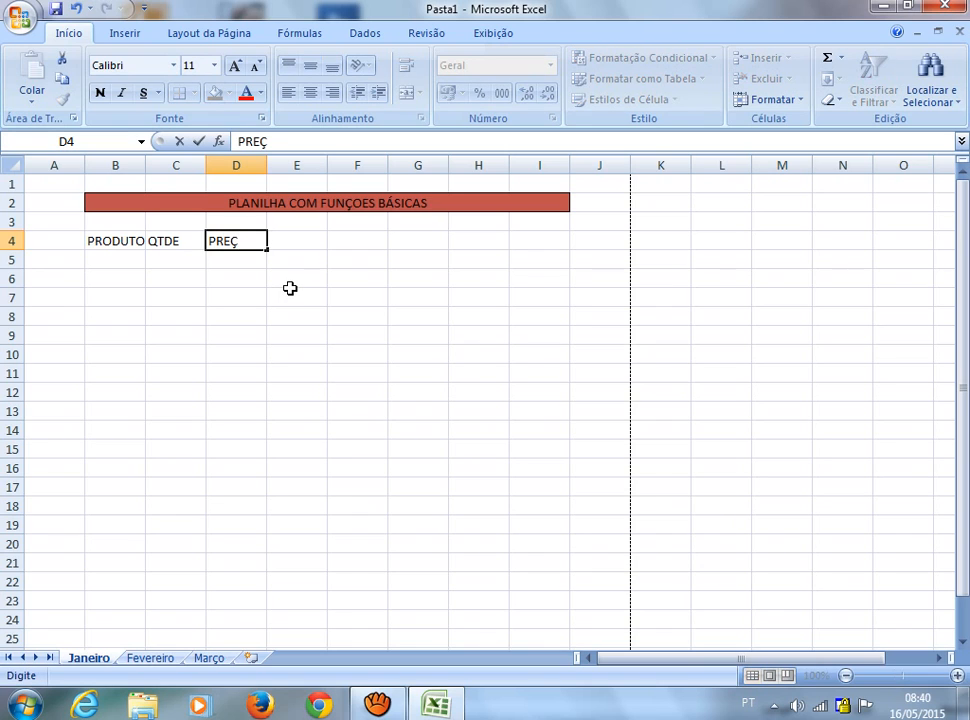
pyautogui.write(' CUSTO')
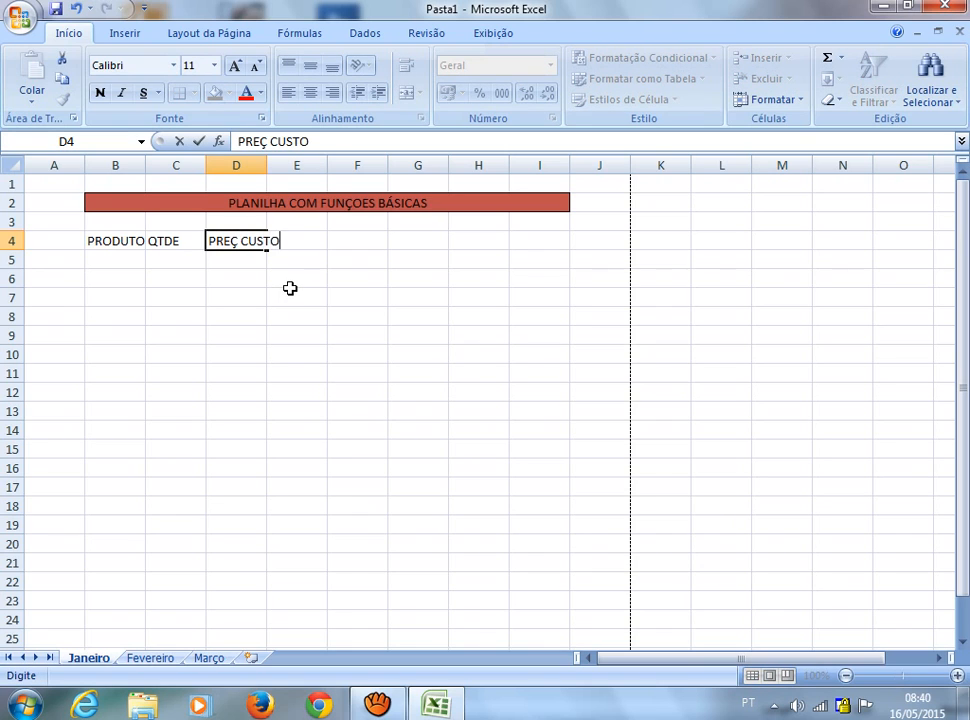
pyautogui.press('Tab')
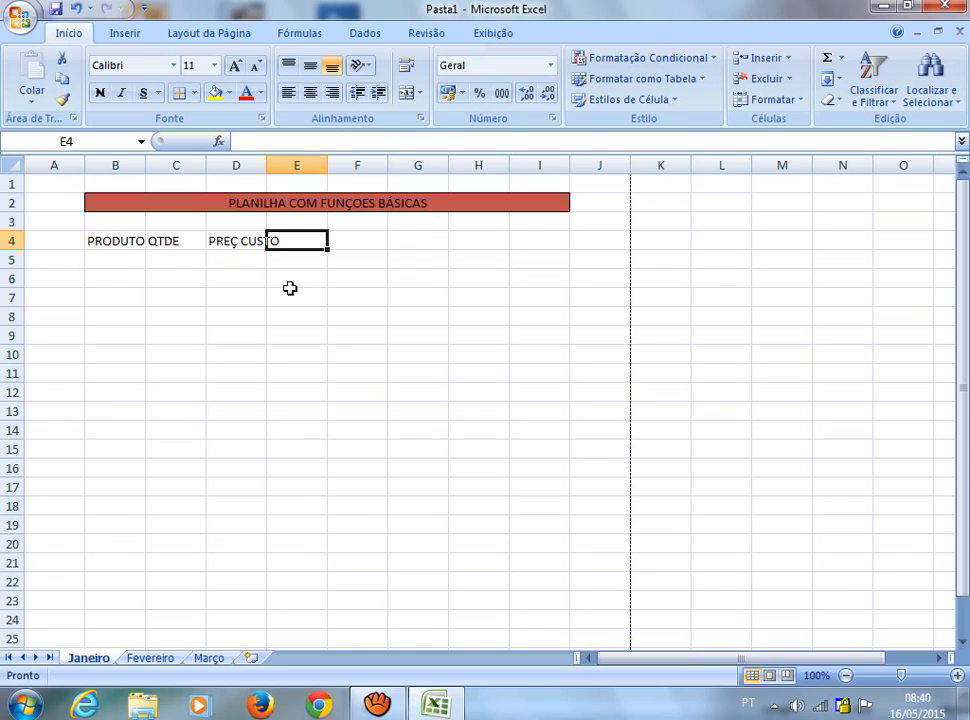
# - Correct the heading in cell D4 to "PREÇO CUSTO"
pyautogui.click(132, 241)
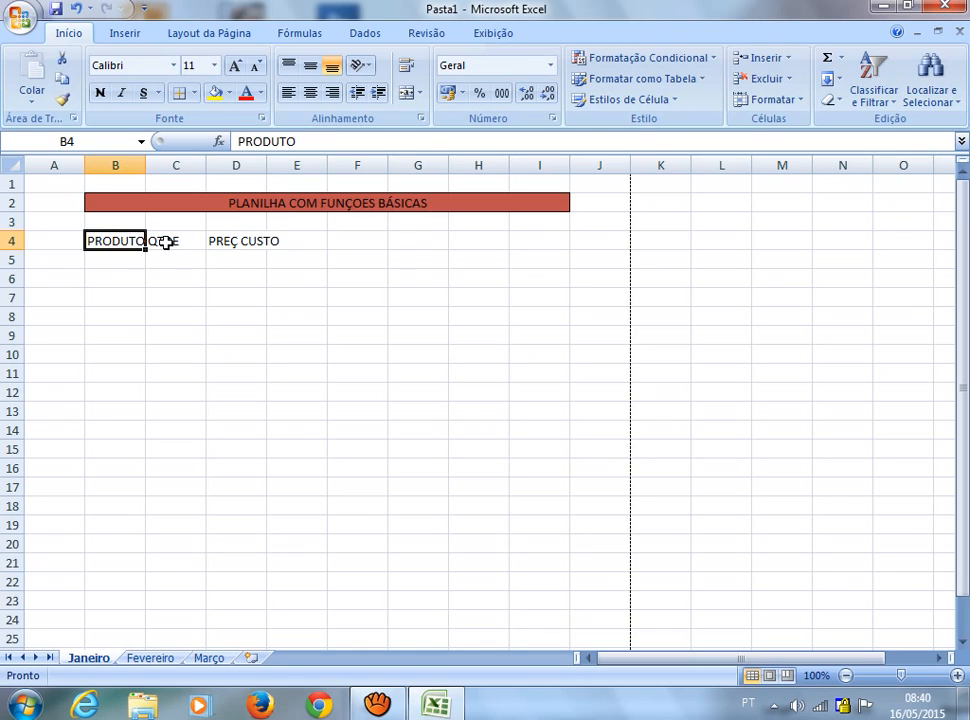
pyautogui.click(164, 241)
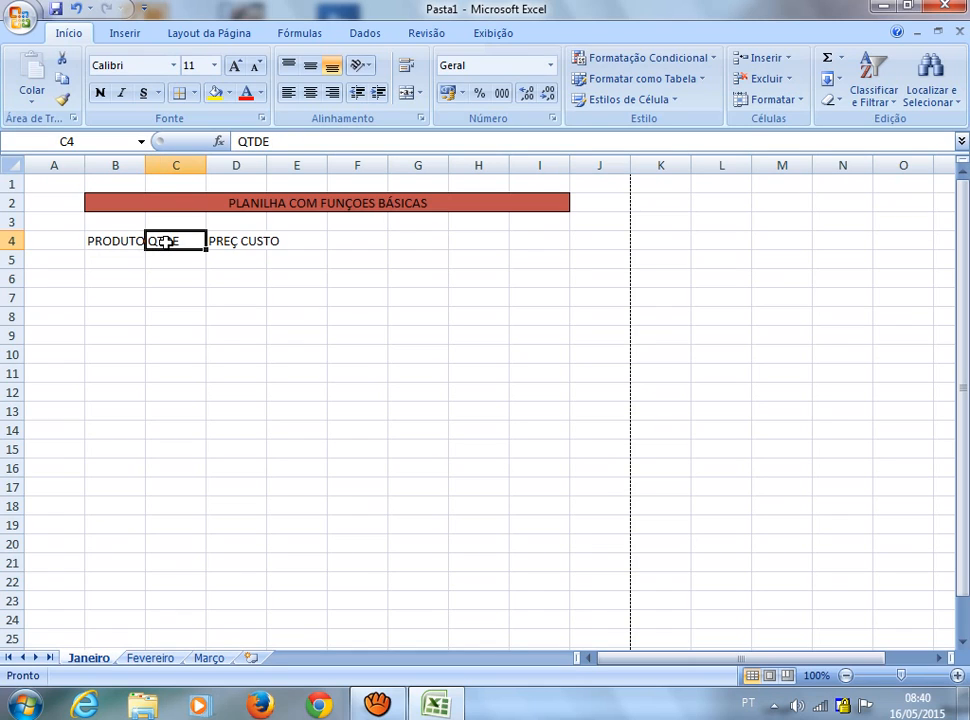
pyautogui.click(236, 243)
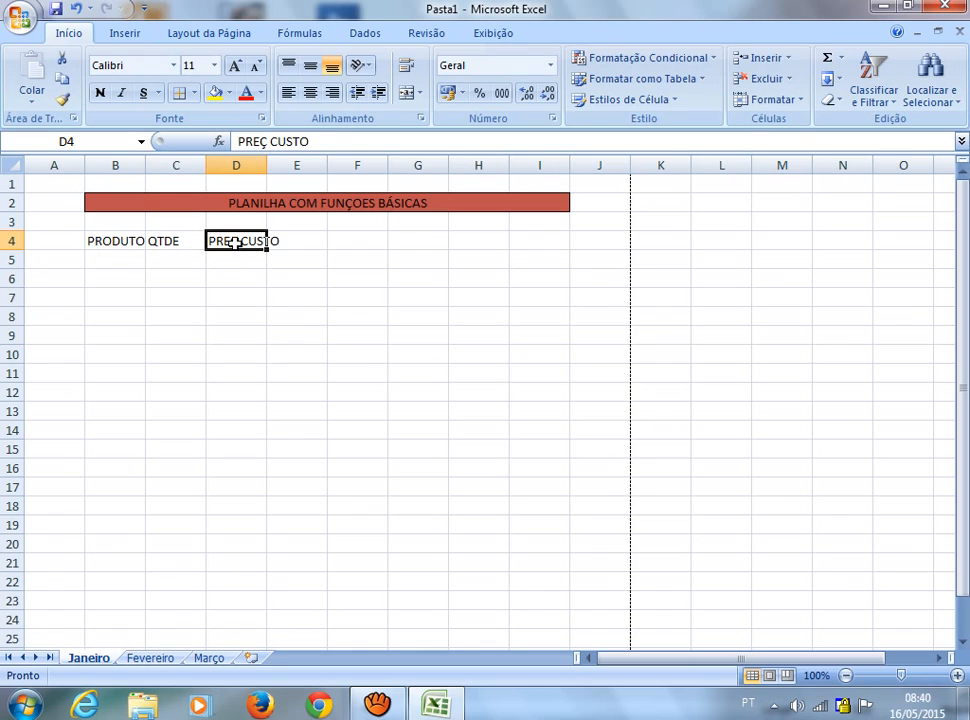
pyautogui.click(268, 141)
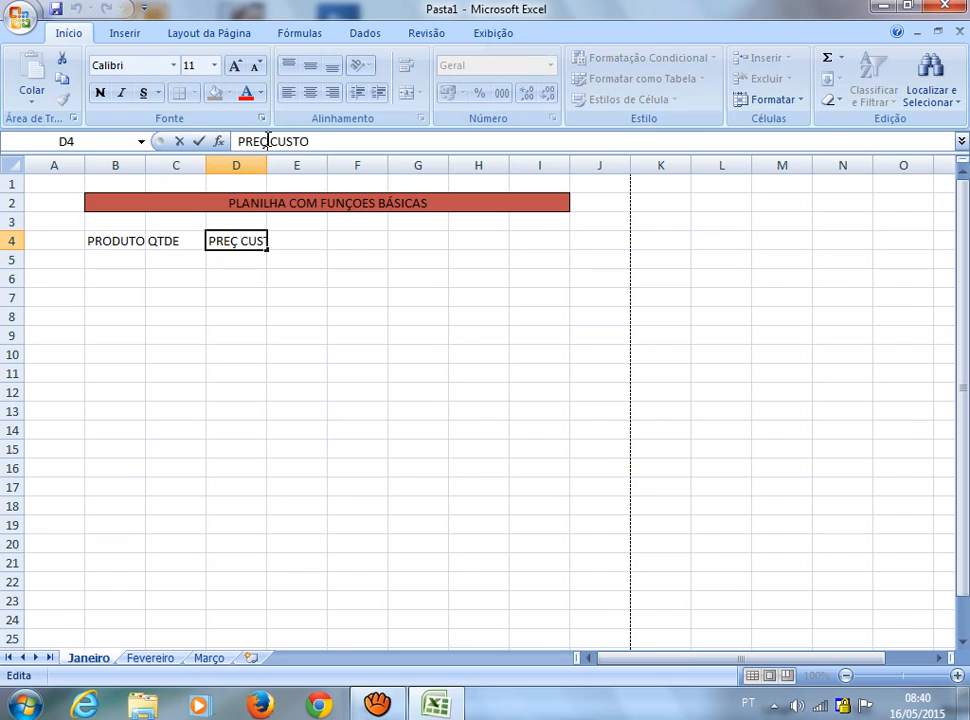
pyautogui.write('O')
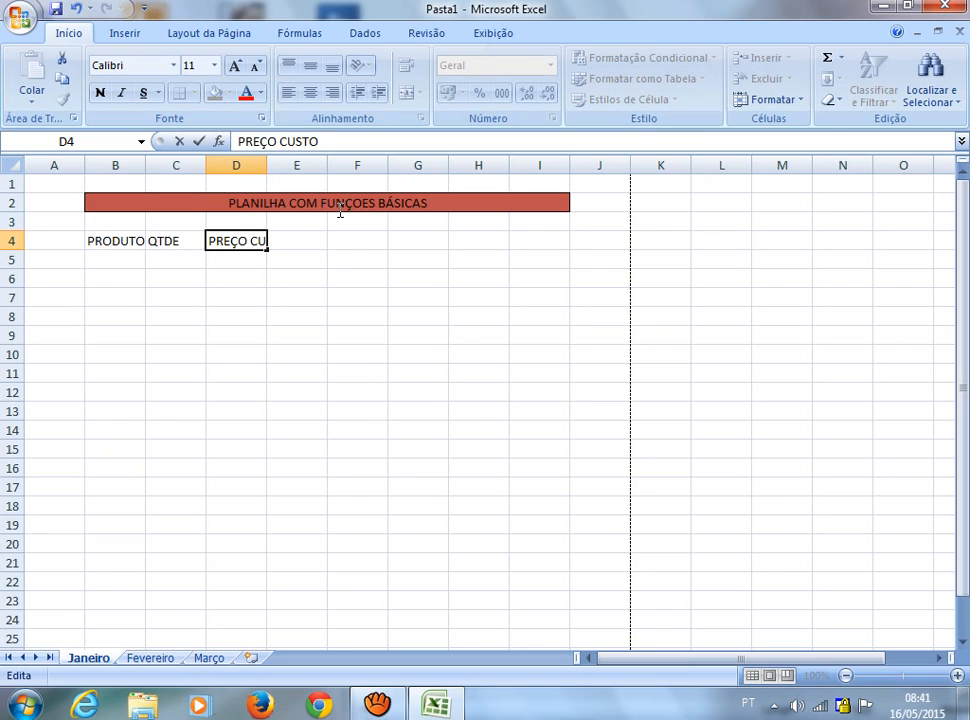
pyautogui.press('Return')
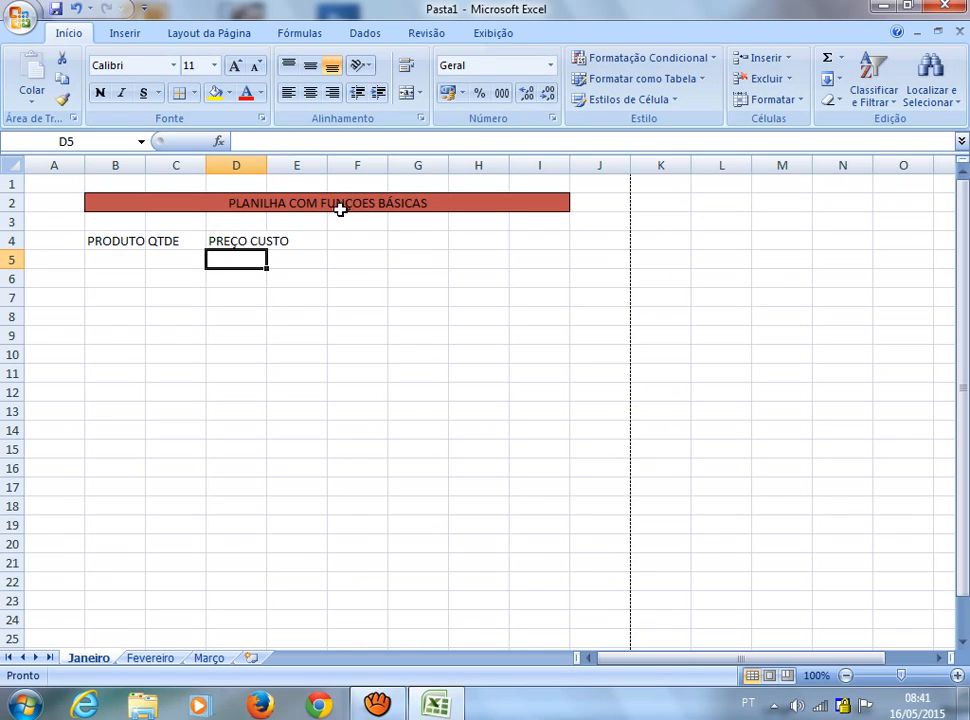
# - Enter the column heading "LUCRO" in all capitals in cell E4
pyautogui.click(130, 240)
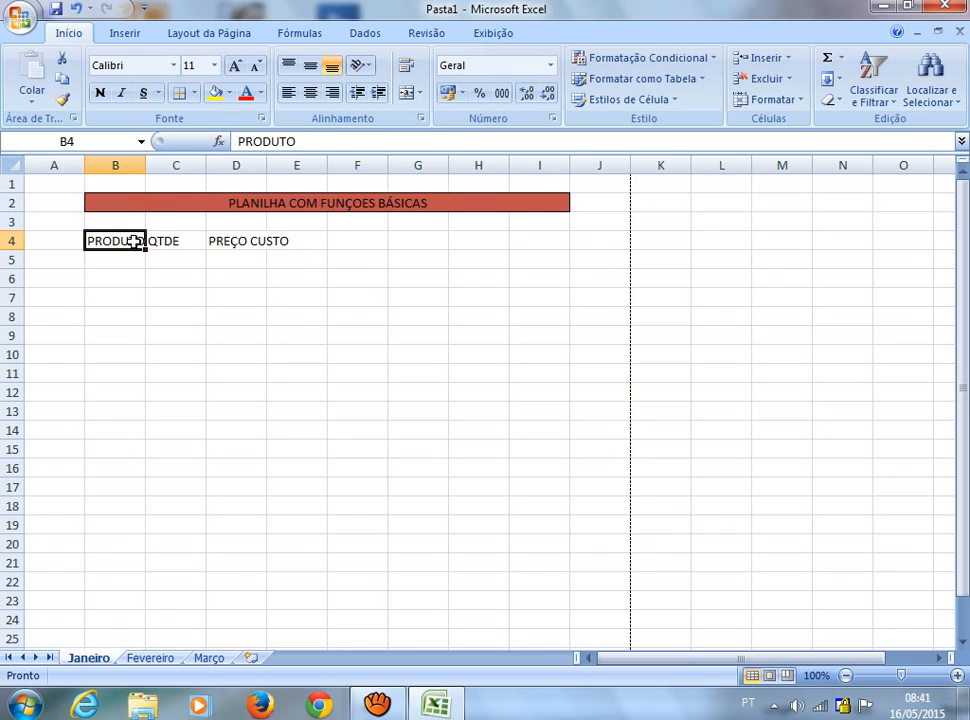
pyautogui.click(170, 242)
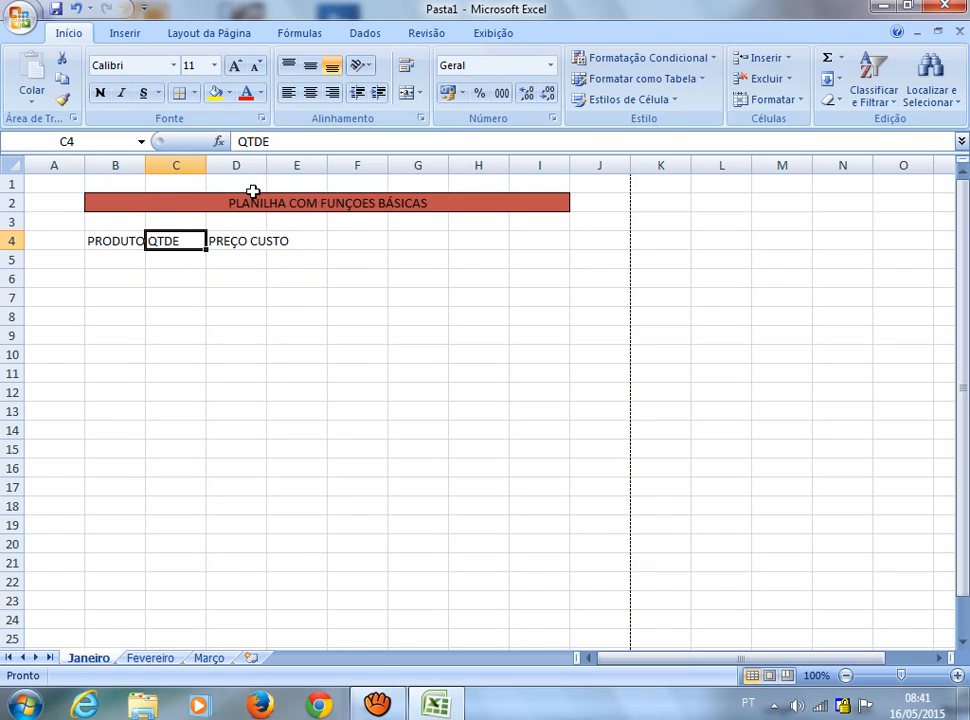
pyautogui.click(238, 240)
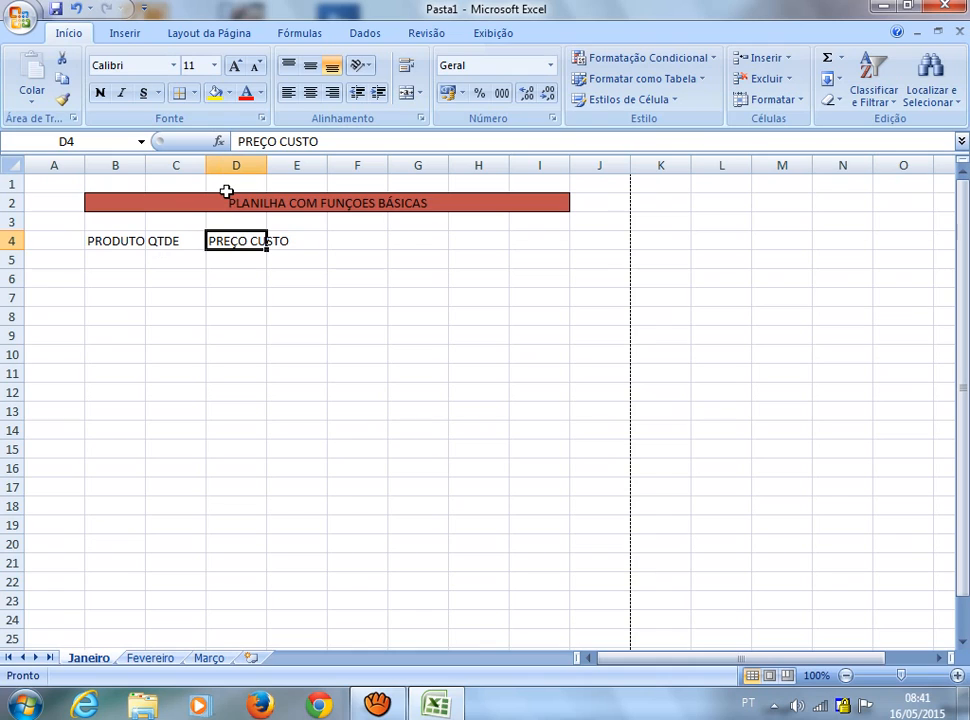
pyautogui.click(302, 240)
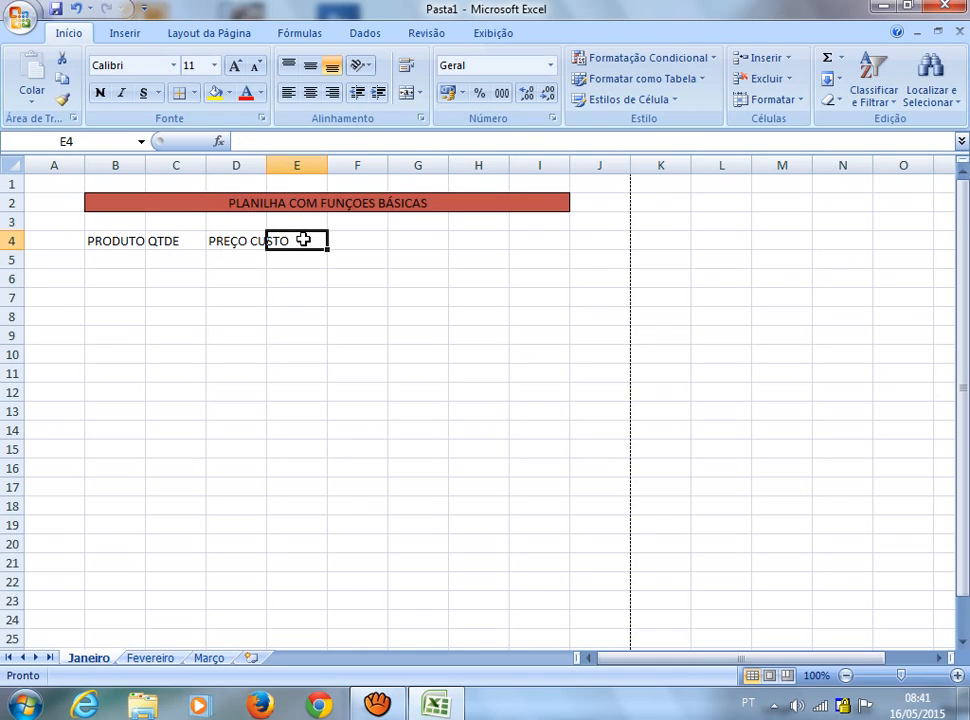
pyautogui.write('LUCRO')
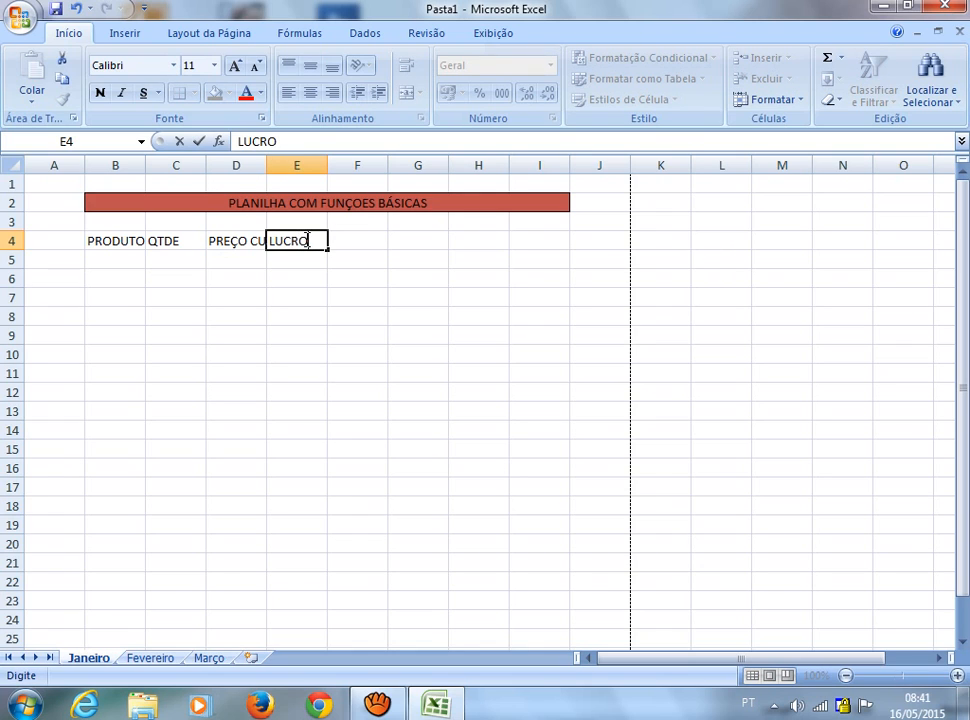
pyautogui.press('Tab')
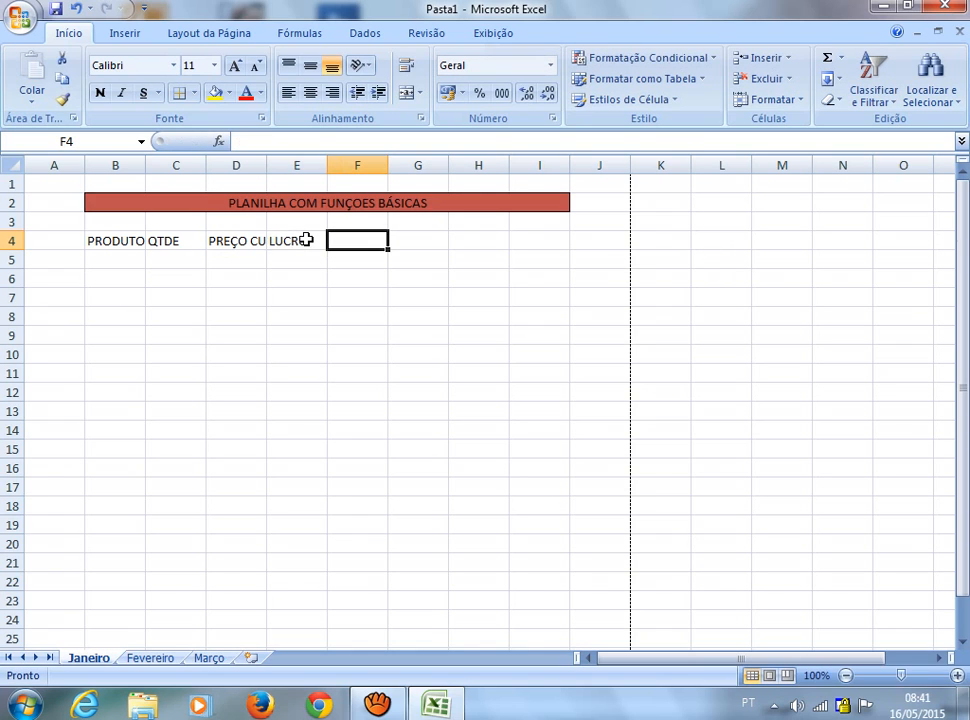
# - Enter the column heading "PREÇO VENDA" in all capitals in cell F4
pyautogui.click(128, 240)
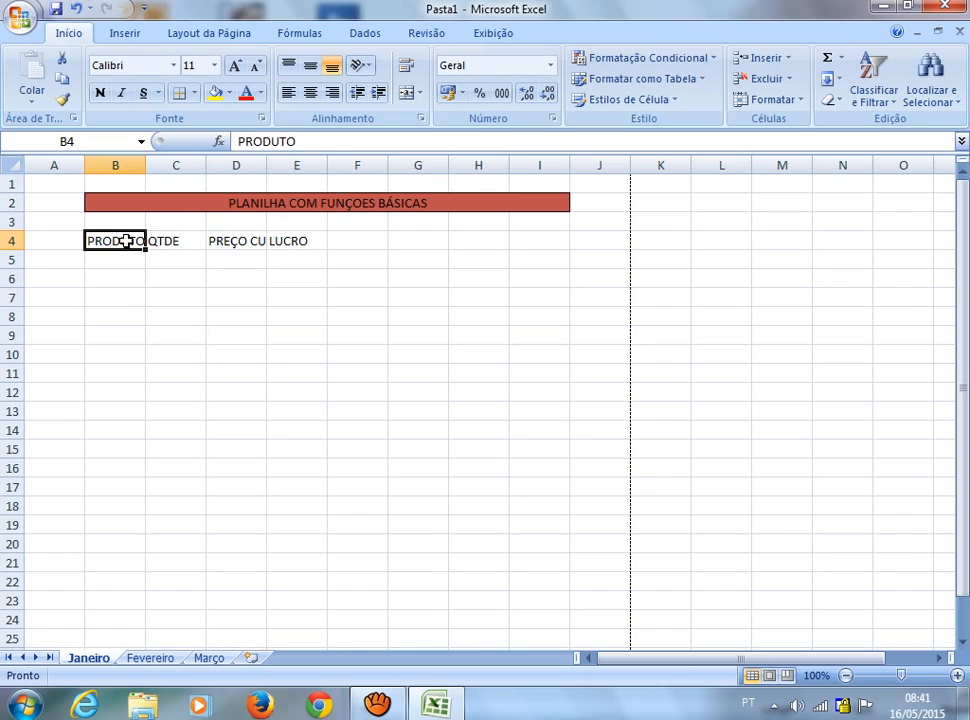
pyautogui.click(230, 240)
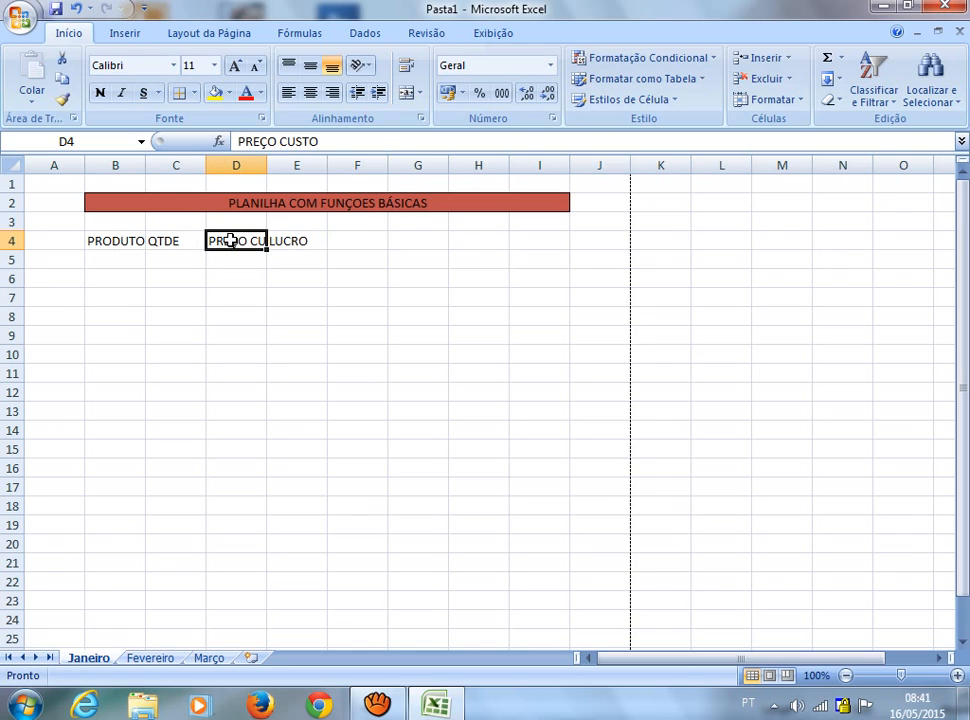
pyautogui.click(307, 241)
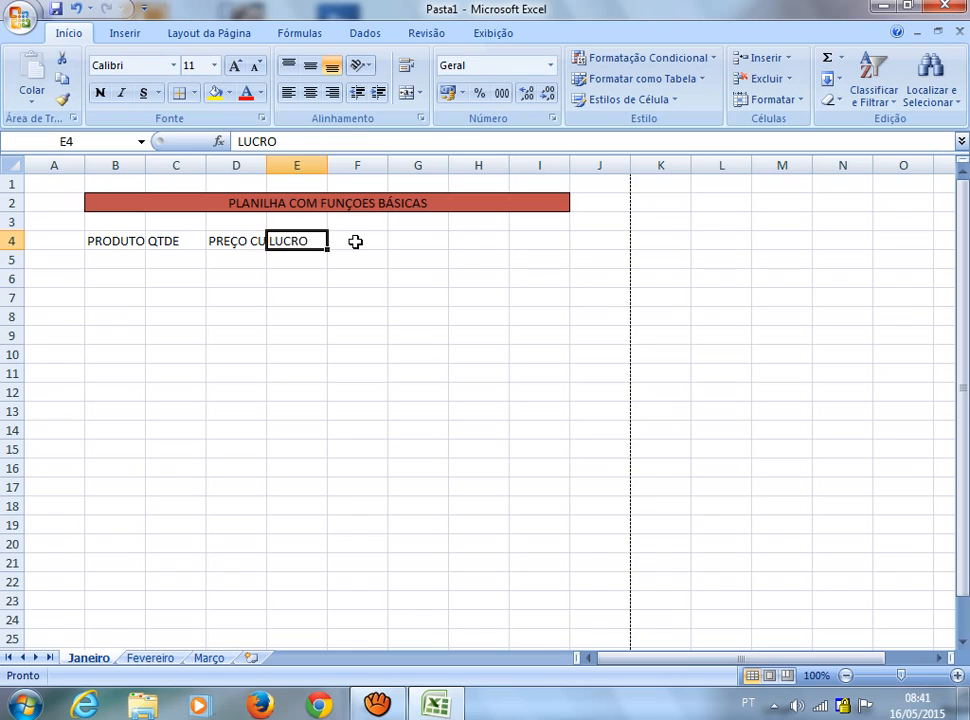
pyautogui.click(357, 243)
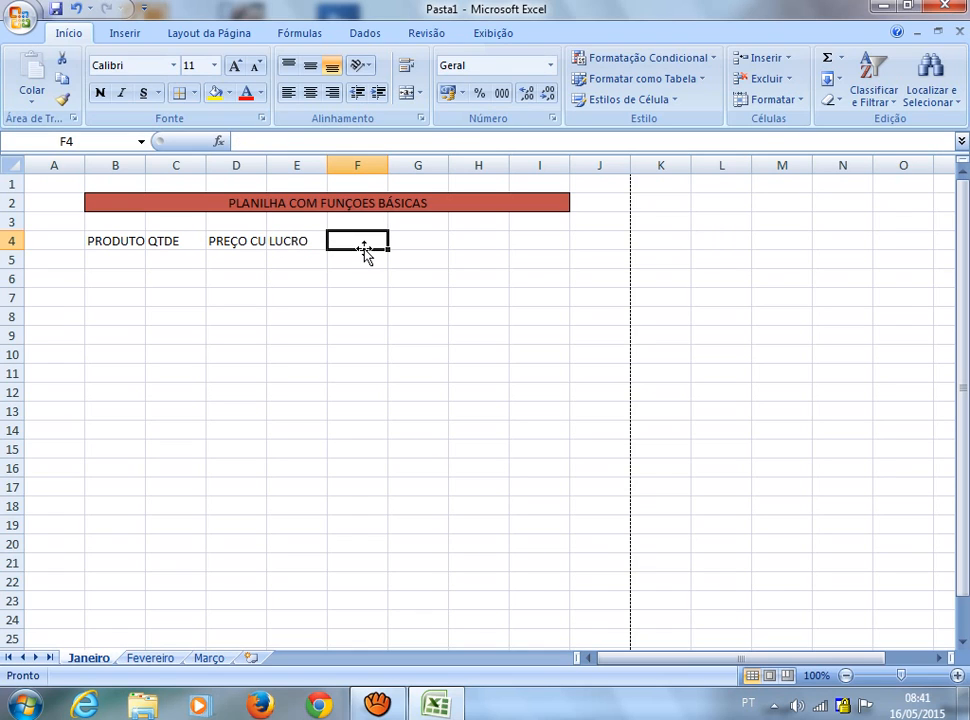
pyautogui.write('PREÇO VEN')
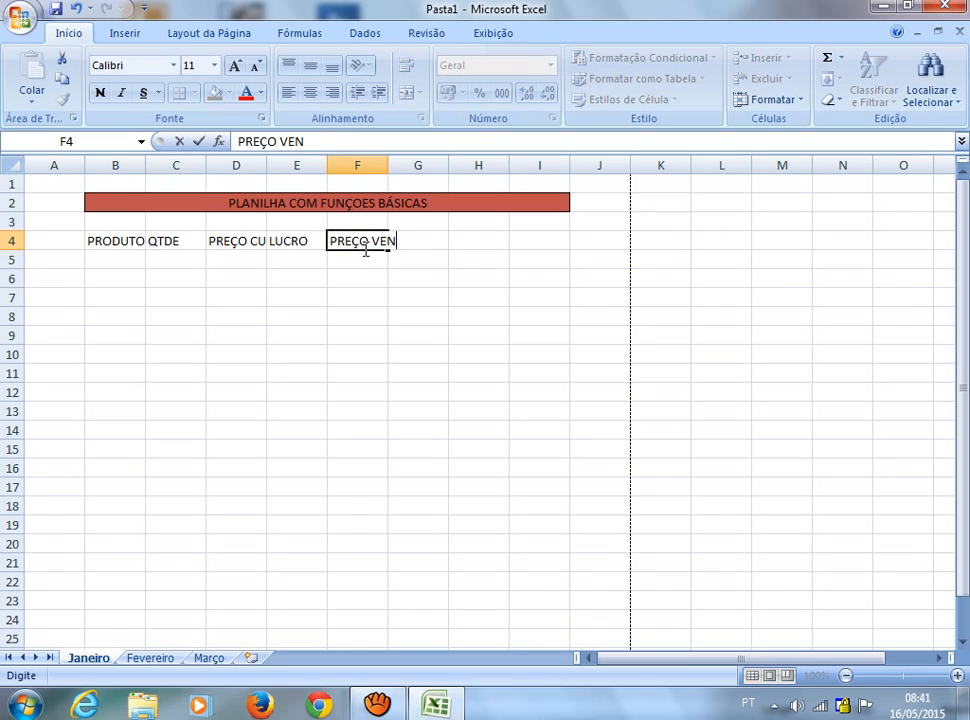
pyautogui.write('DA')
pyautogui.press('Tab')
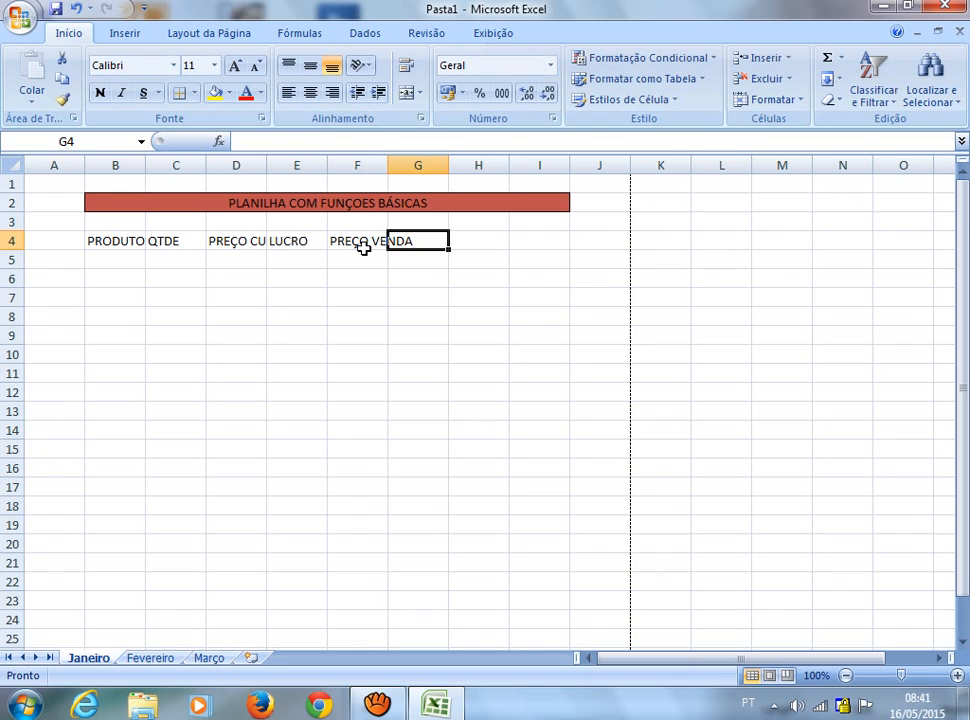
# - Enter the column heading "TOTAL" in all capitals in cell G4
pyautogui.click(362, 241)
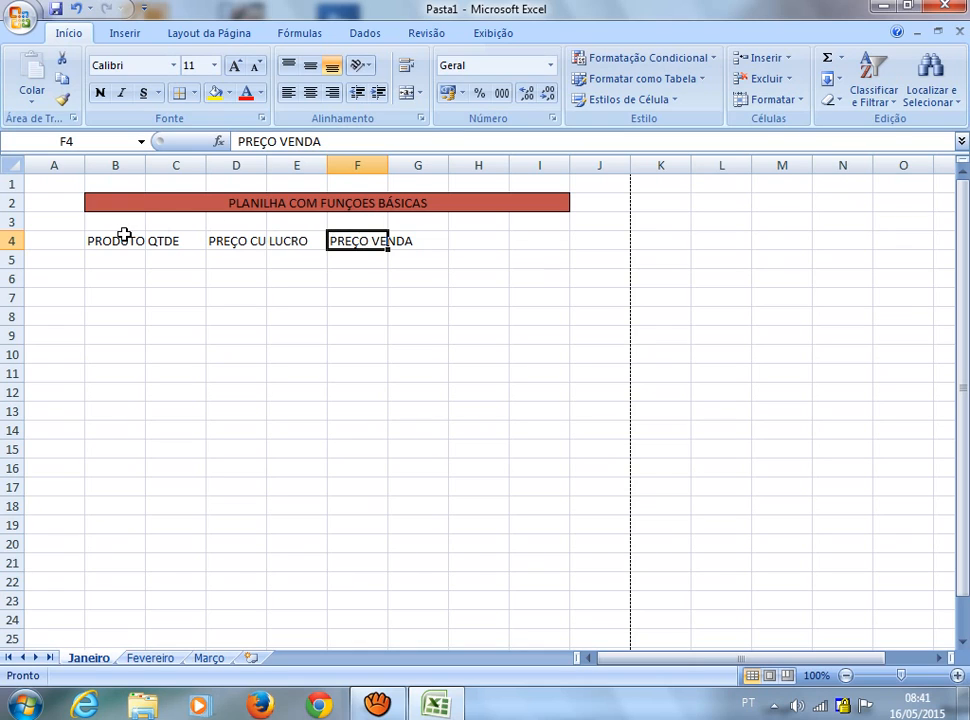
pyautogui.click(425, 242)
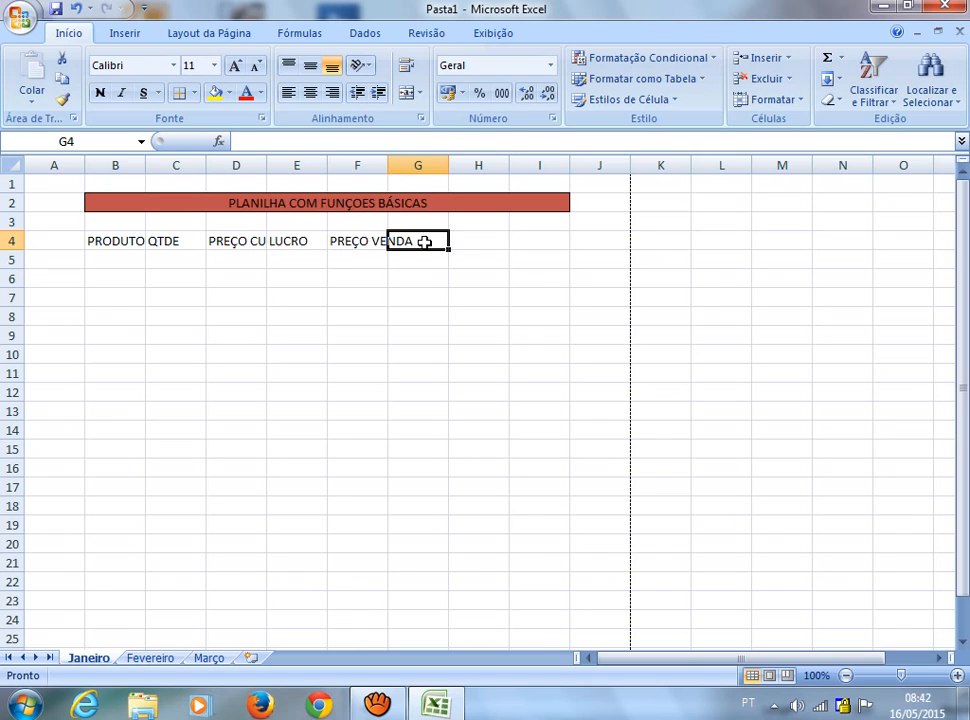
pyautogui.write('TOTAL')
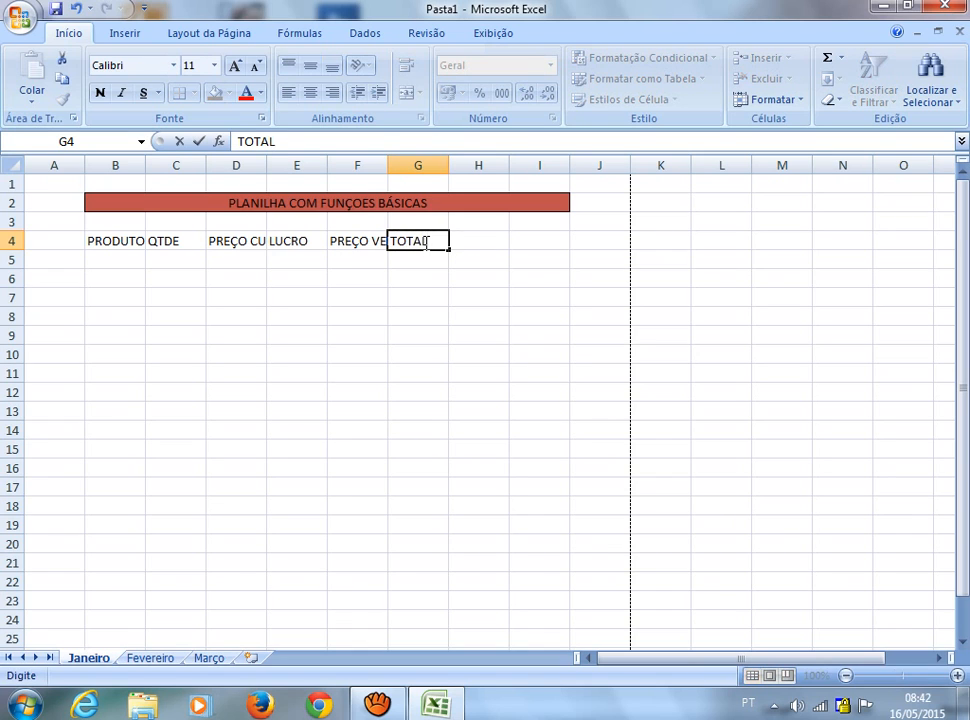
pyautogui.press('Return')
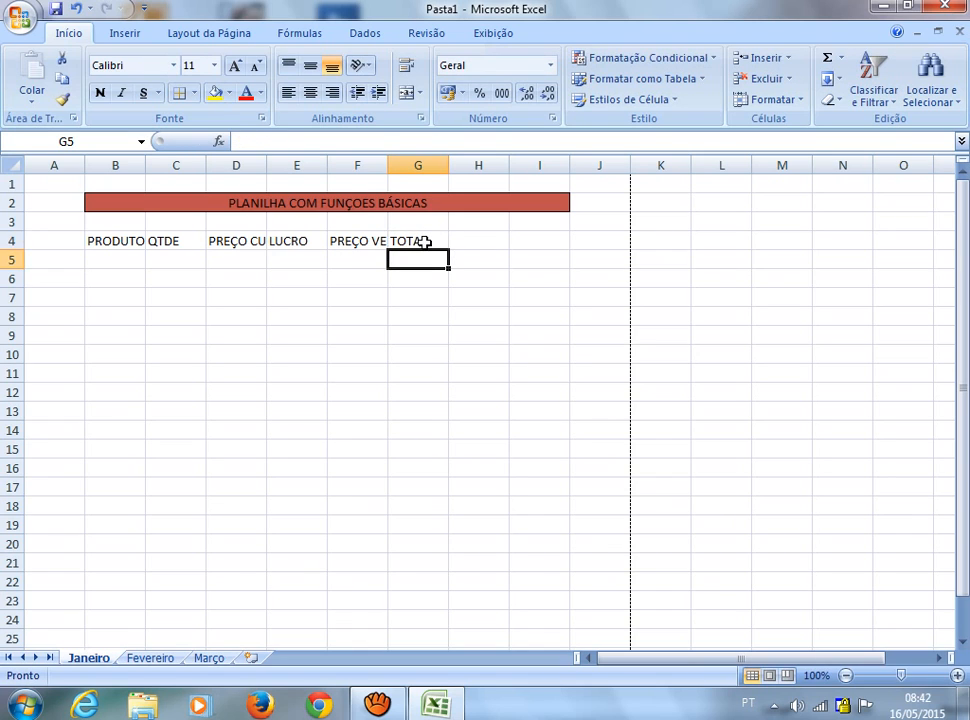
pyautogui.click(425, 242)
pyautogui.press('Right')
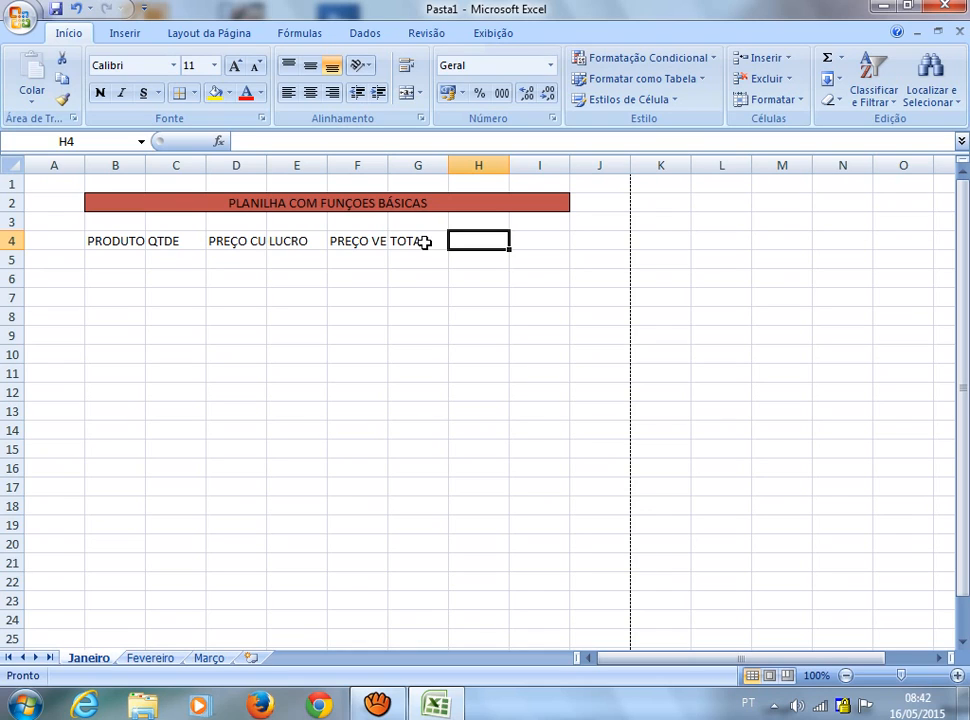
# - AutoFit the widths of columns D, C and F to their headings in row 4
pyautogui.click(449, 294)
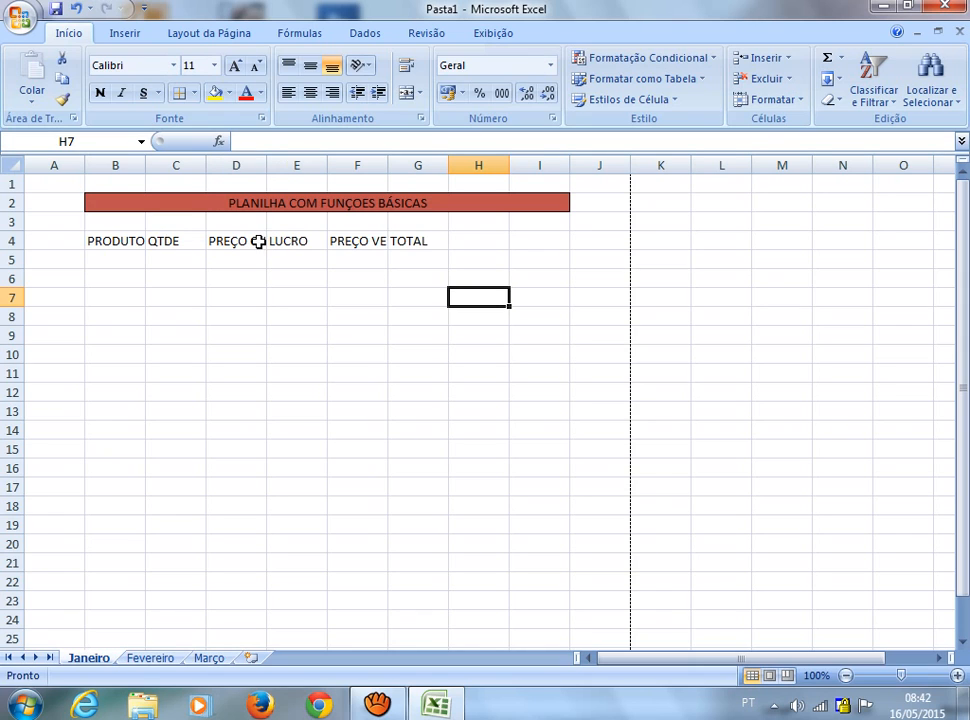
pyautogui.doubleClick(265, 160)
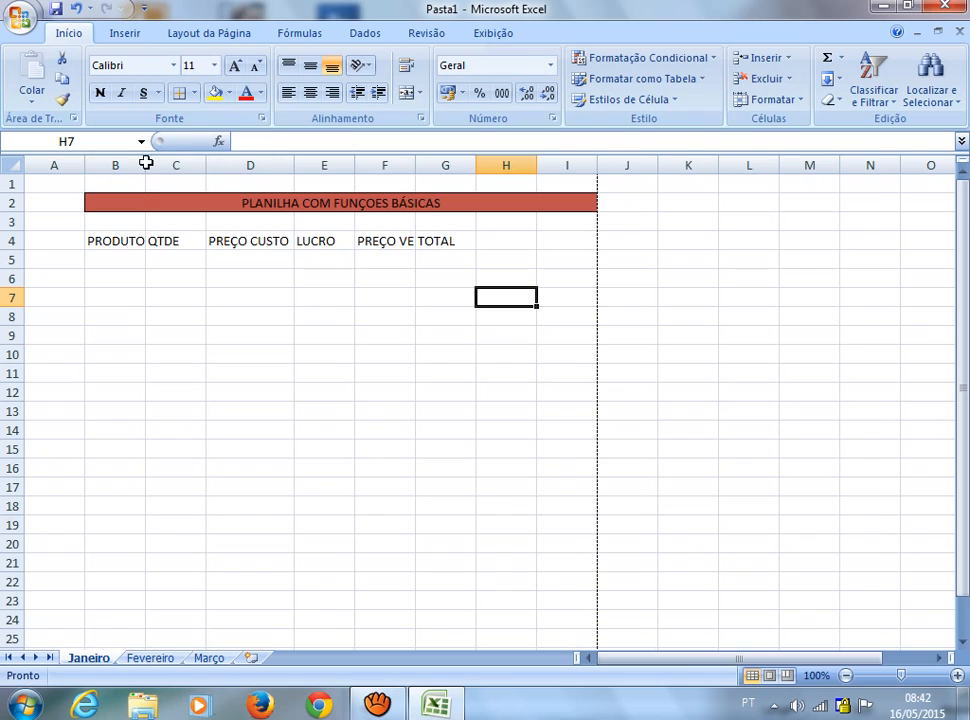
pyautogui.doubleClick(206, 164)
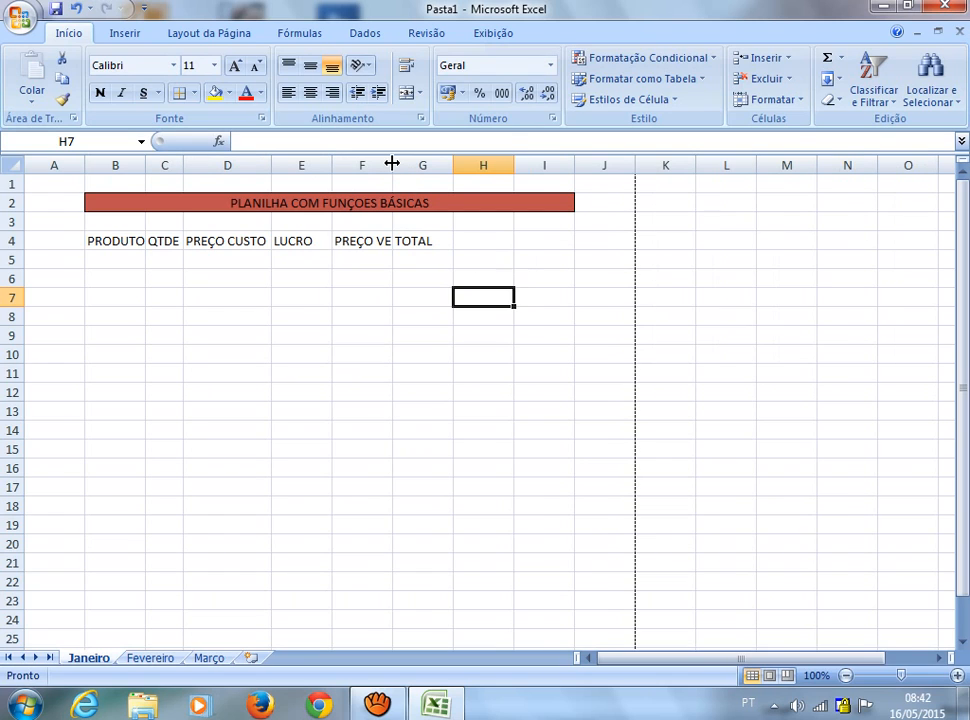
pyautogui.doubleClick(392, 164)
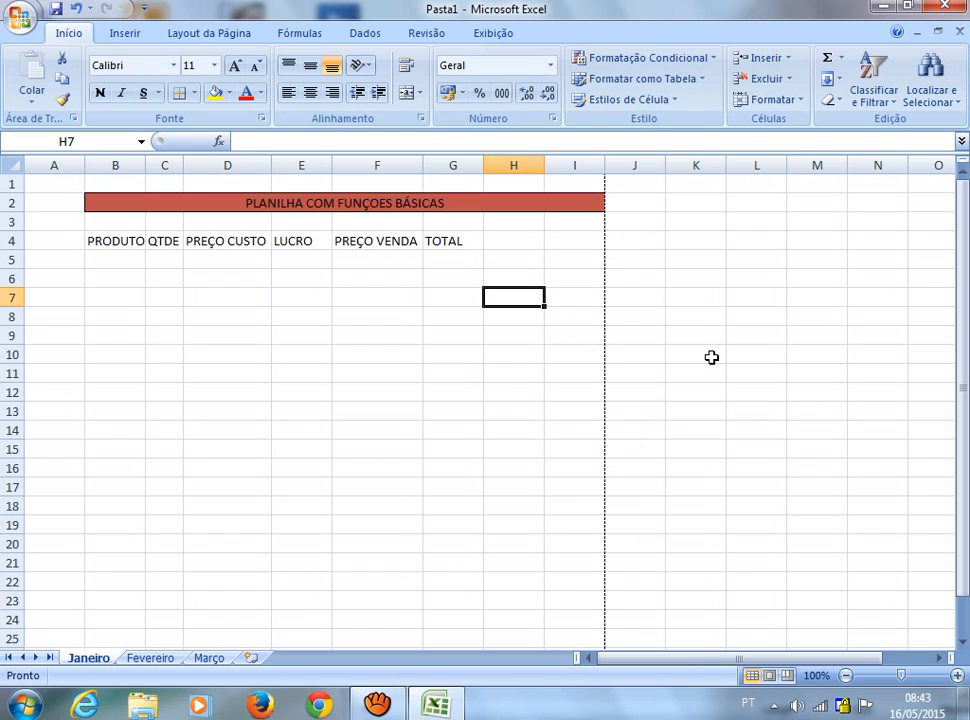
# - Examine the dashed page-break lines down the Janeiro sheet, then return to its first rows
pyautogui.scroll(-9, 494, 422)
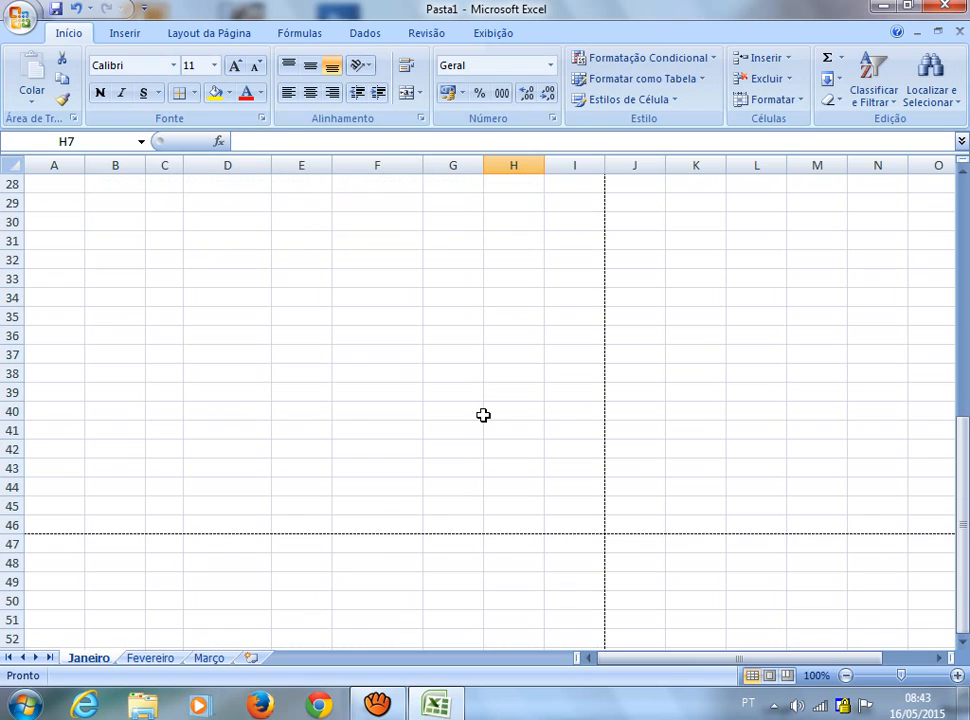
pyautogui.scroll(5, 327, 446)
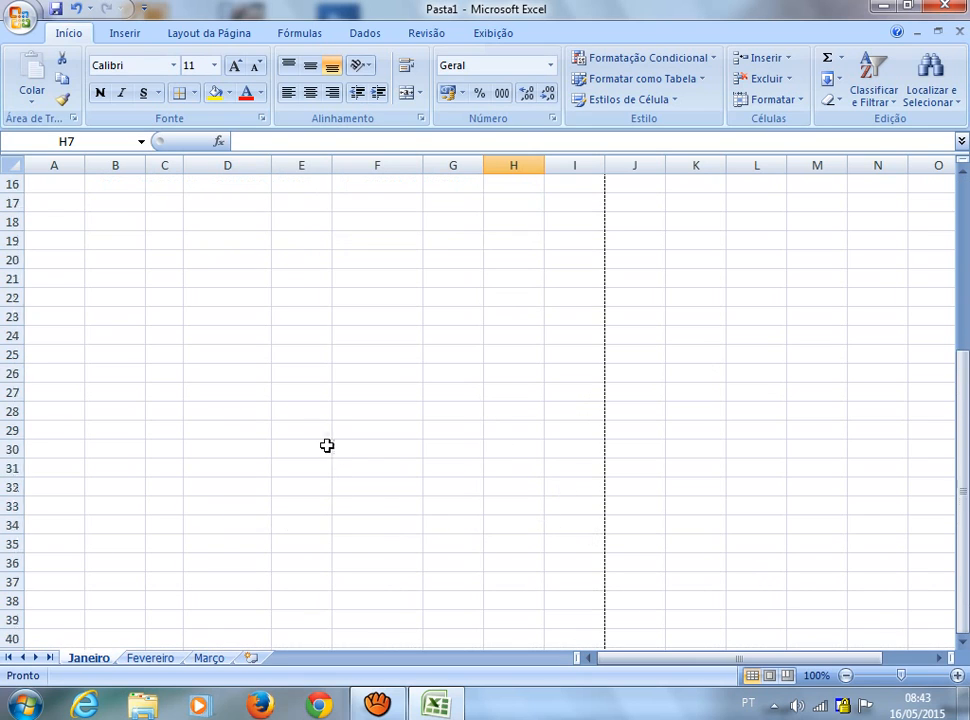
pyautogui.scroll(-4, 336, 370)
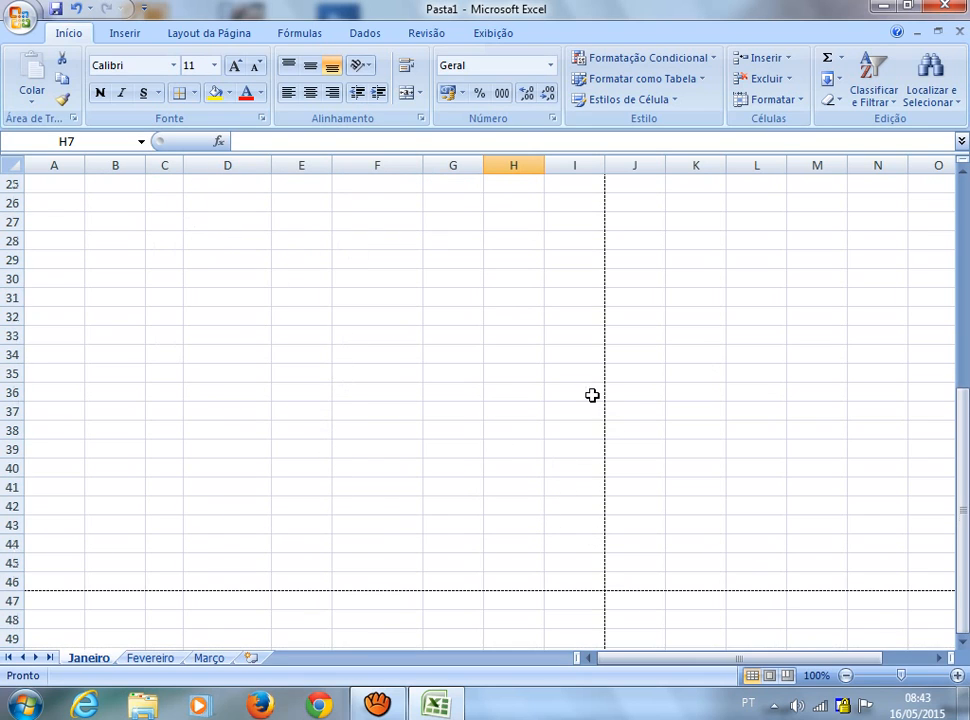
pyautogui.scroll(-4, 631, 505)
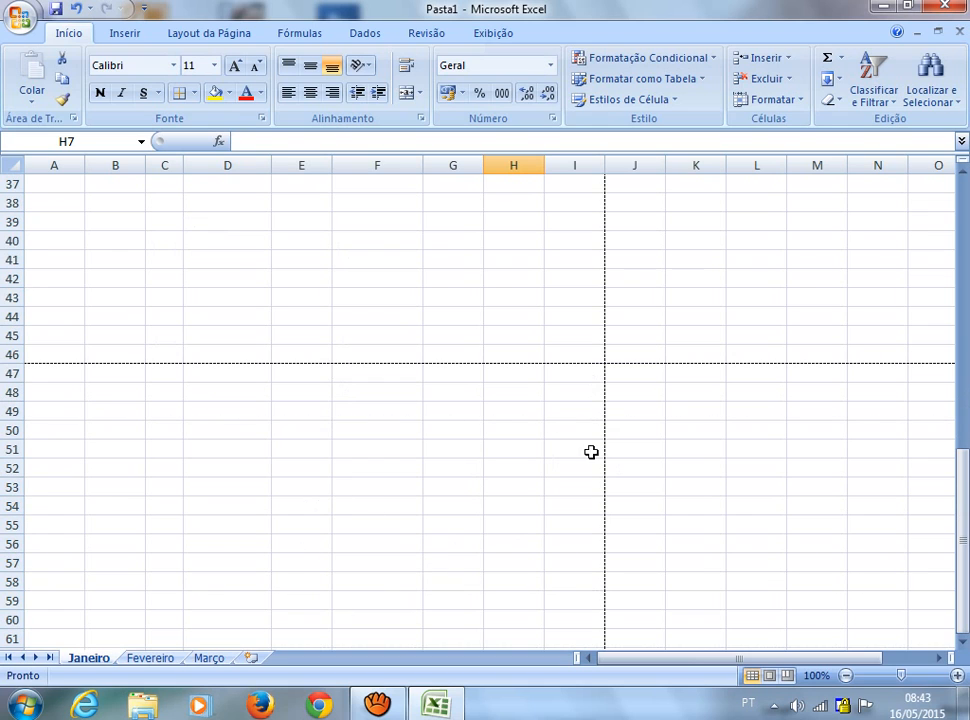
pyautogui.scroll(12, 489, 409)
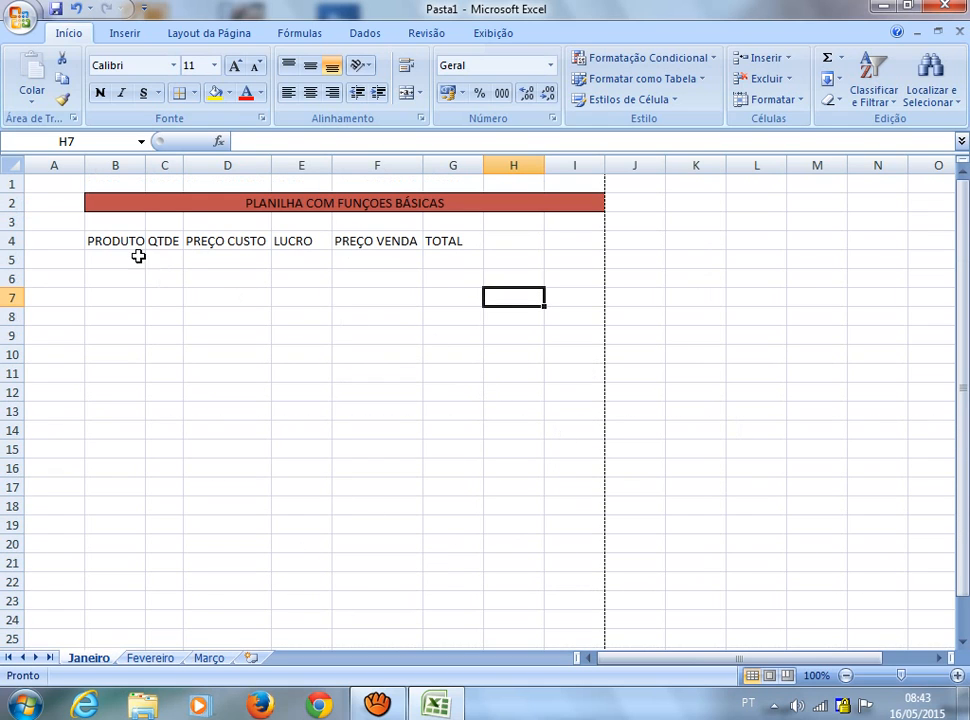
# - Open the print preview of the Janeiro sheet, zoom in on the title and headings, and return to the worksheet
pyautogui.moveTo(118, 234); pyautogui.dragTo(478, 486)
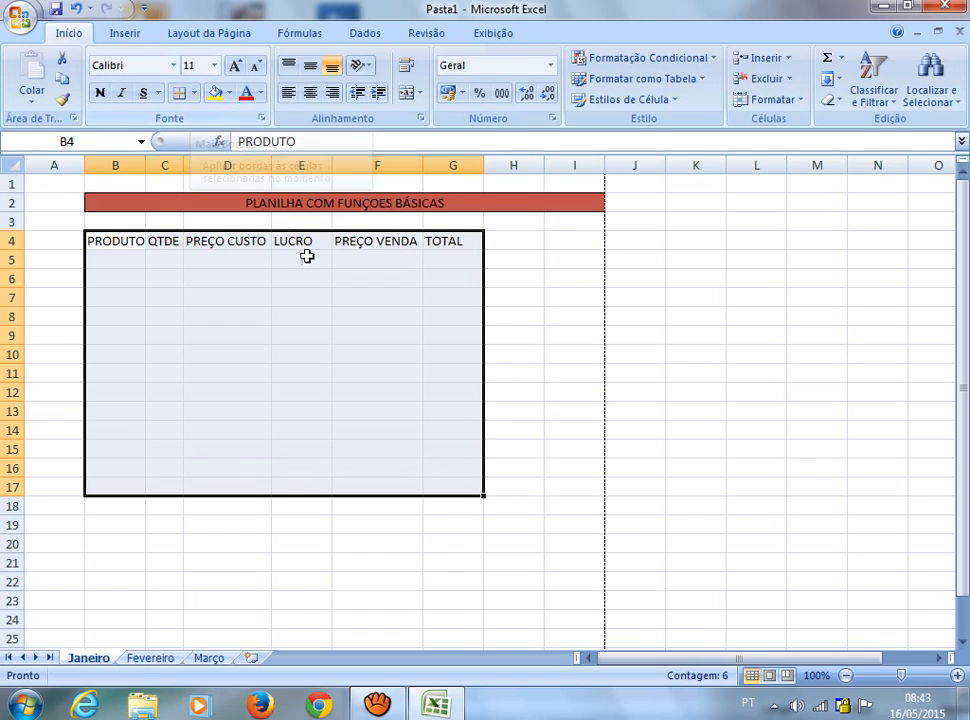
pyautogui.click(522, 377)
pyautogui.click(21, 25)
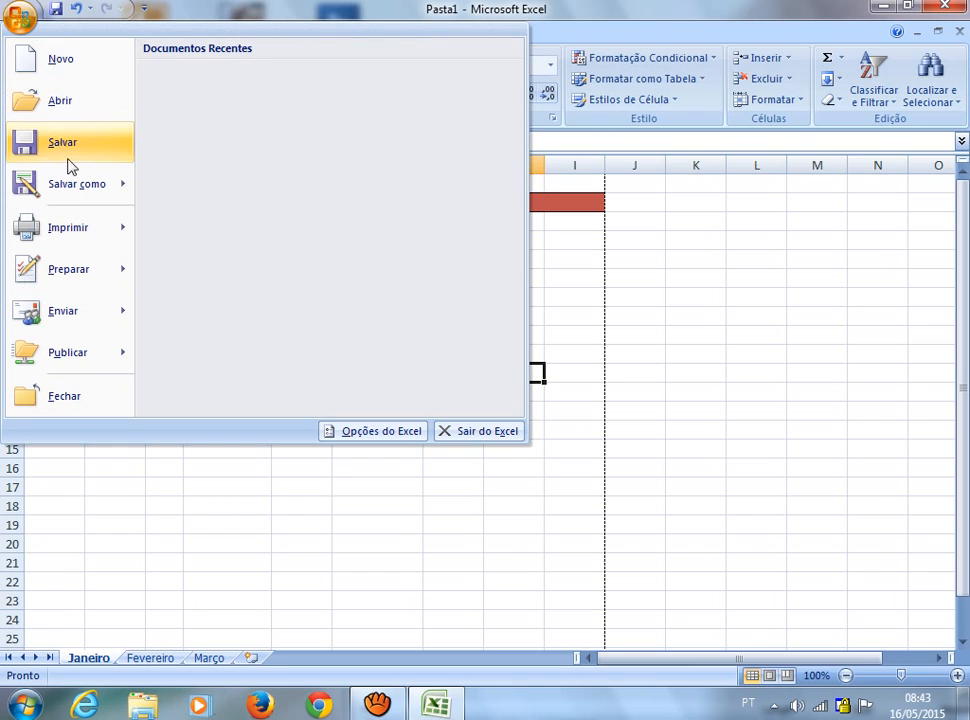
pyautogui.moveTo(115, 230)
pyautogui.click(160, 188)
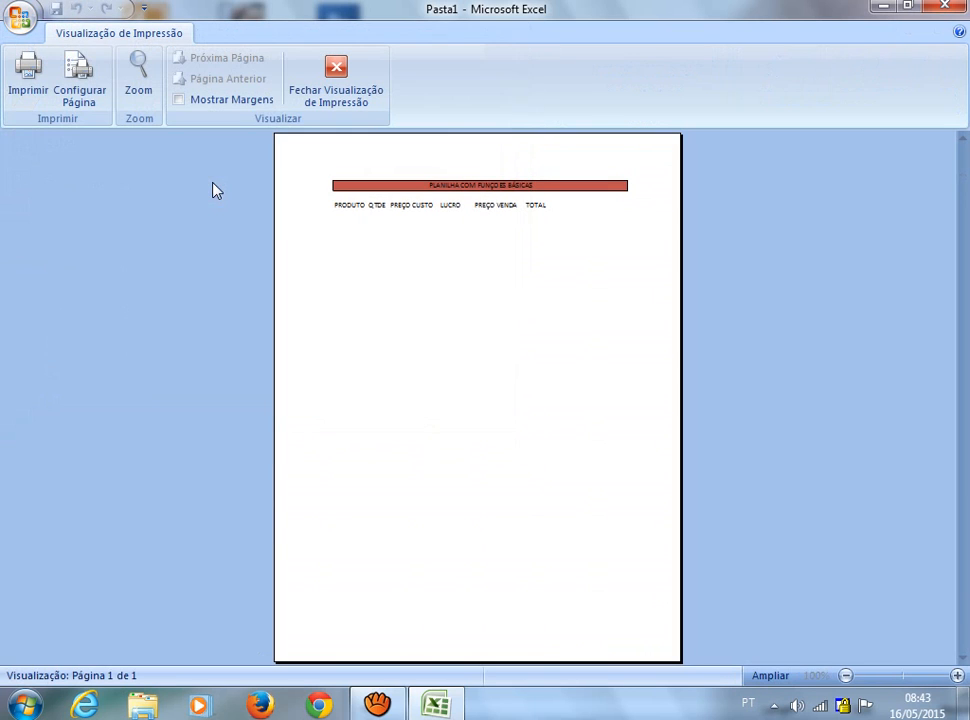
pyautogui.click(467, 216)
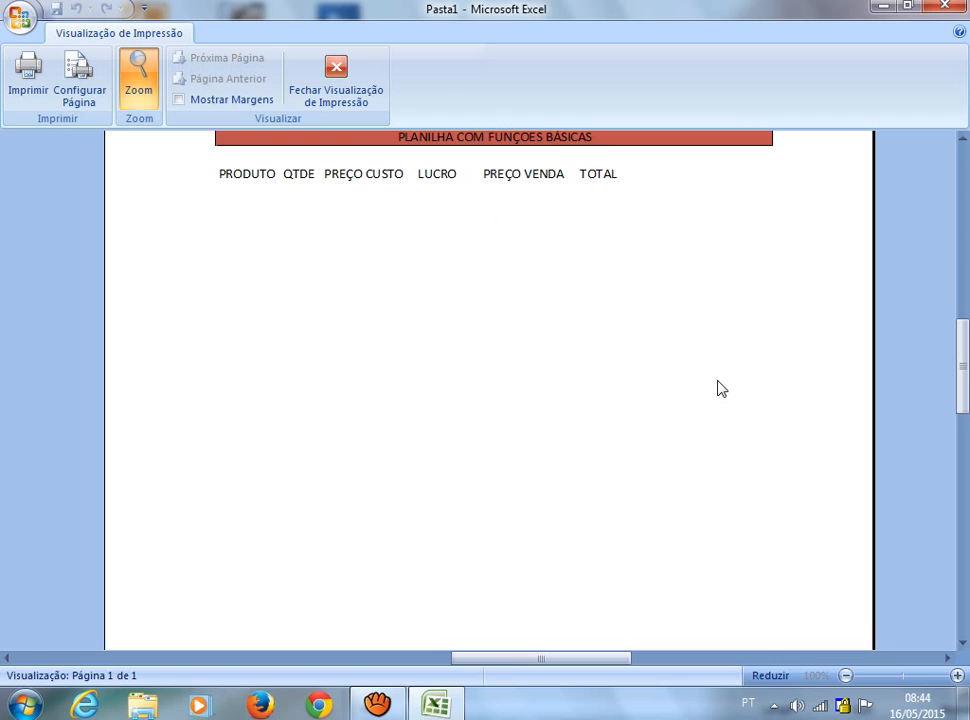
pyautogui.click(355, 92)
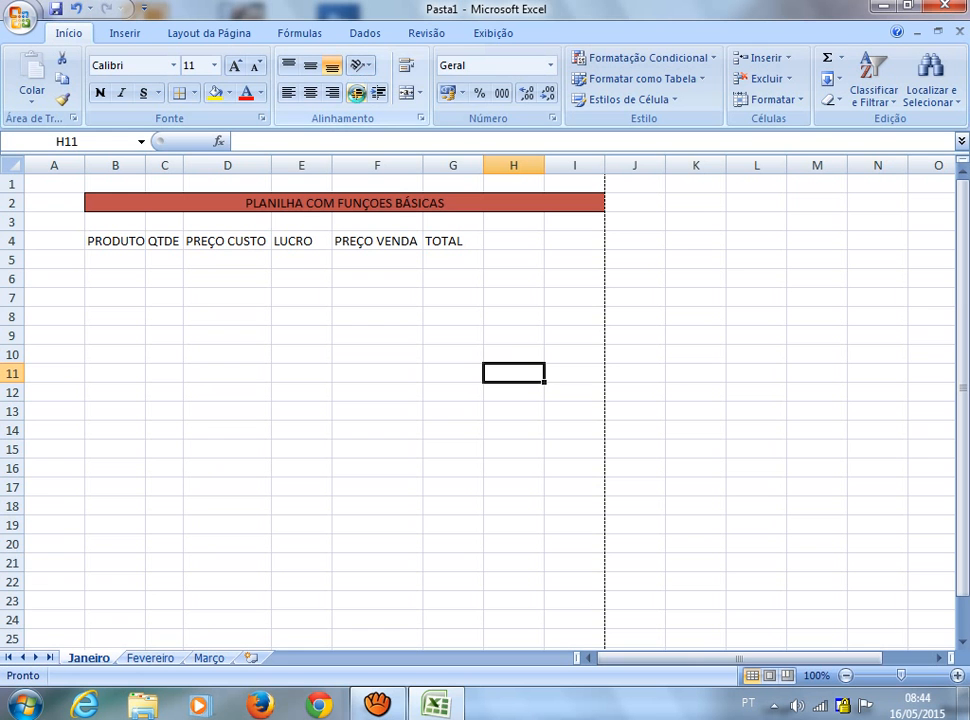
# - Apply dotted light-blue outline and inside borders to the range B4:G17
pyautogui.moveTo(132, 240); pyautogui.dragTo(484, 489)
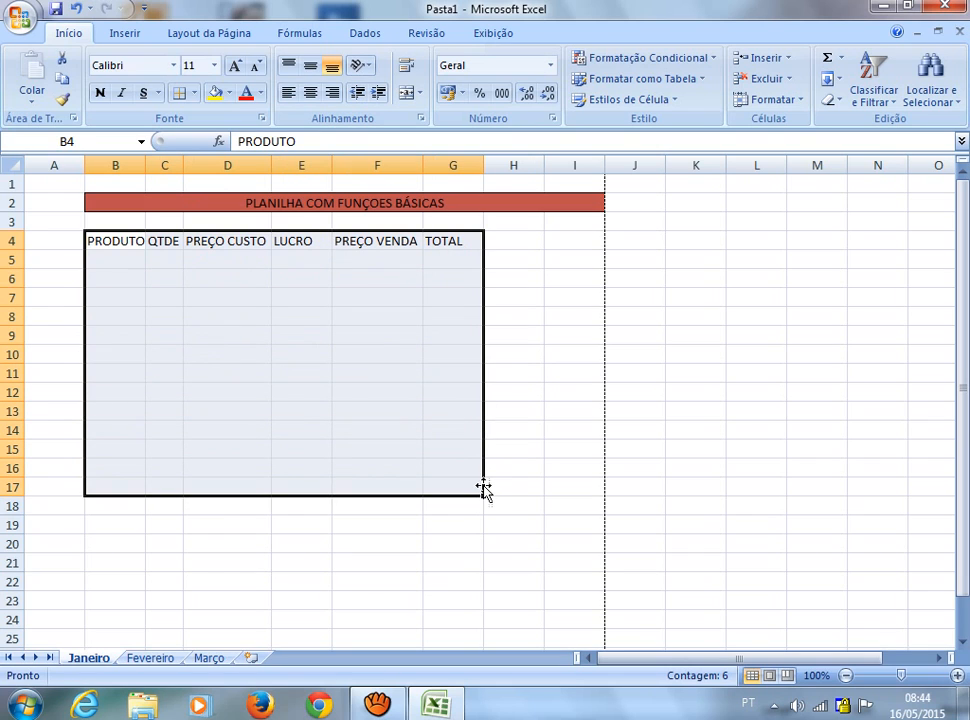
pyautogui.click(195, 94)
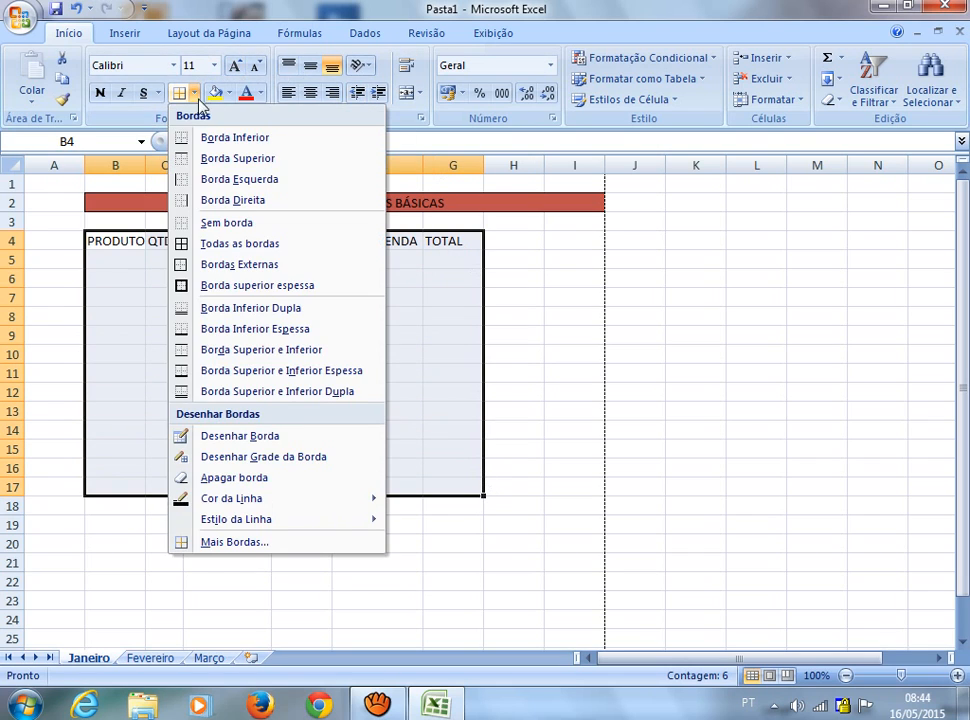
pyautogui.click(255, 542)
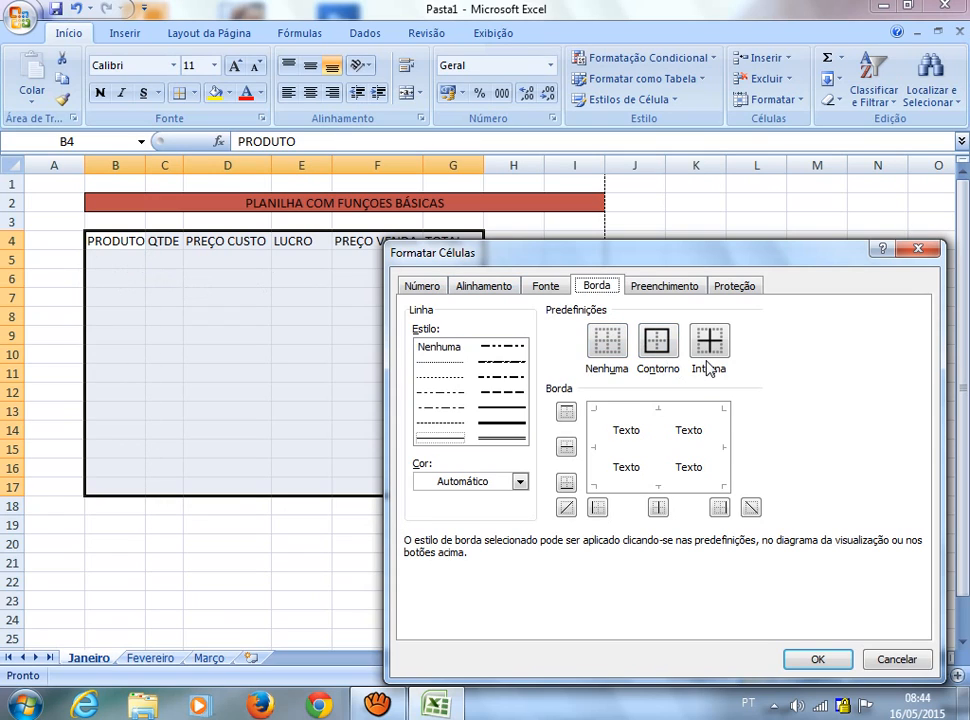
pyautogui.click(656, 341)
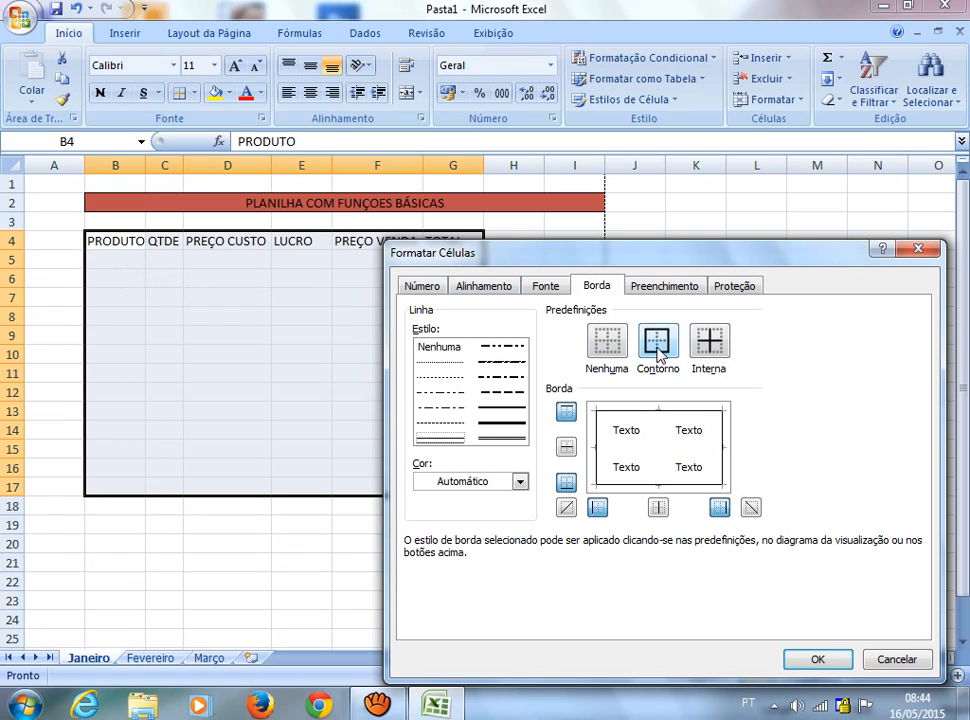
pyautogui.click(710, 350)
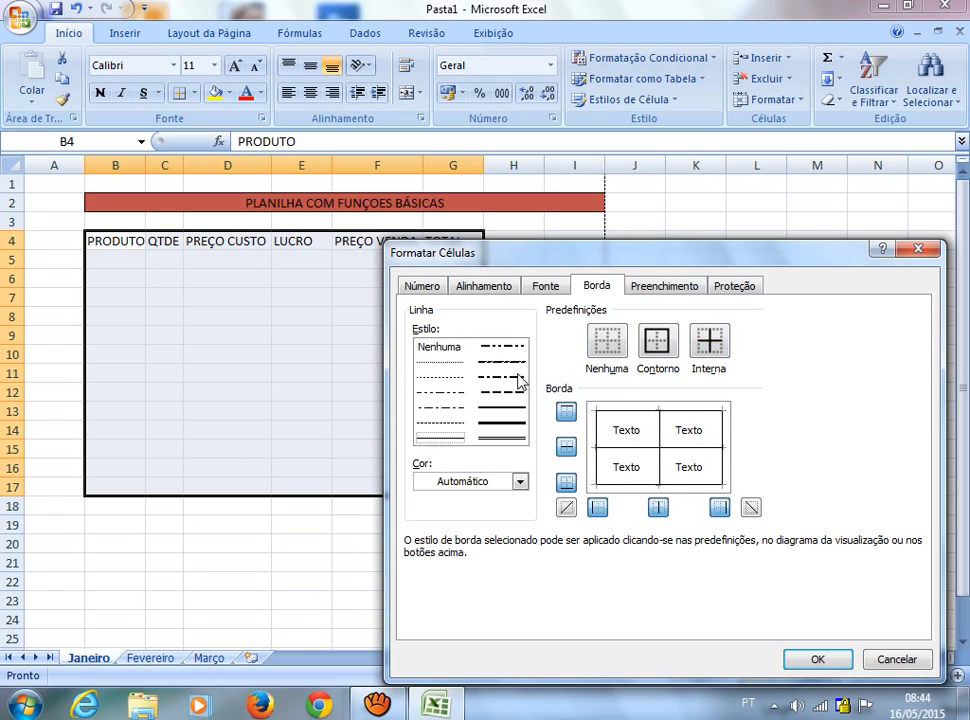
pyautogui.click(455, 366)
pyautogui.click(520, 482)
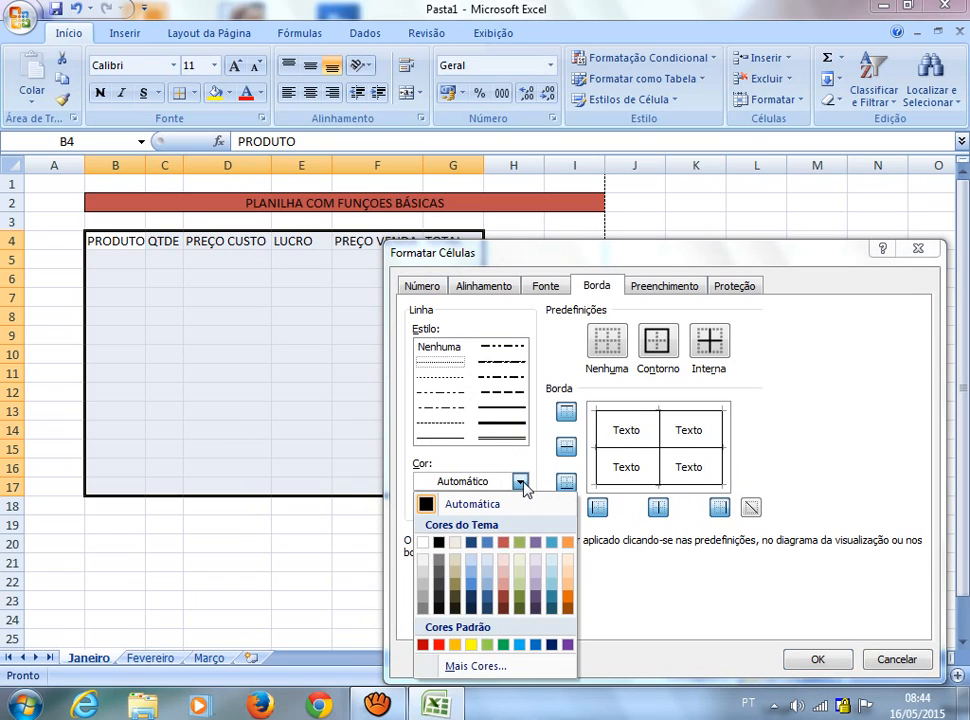
pyautogui.click(490, 587)
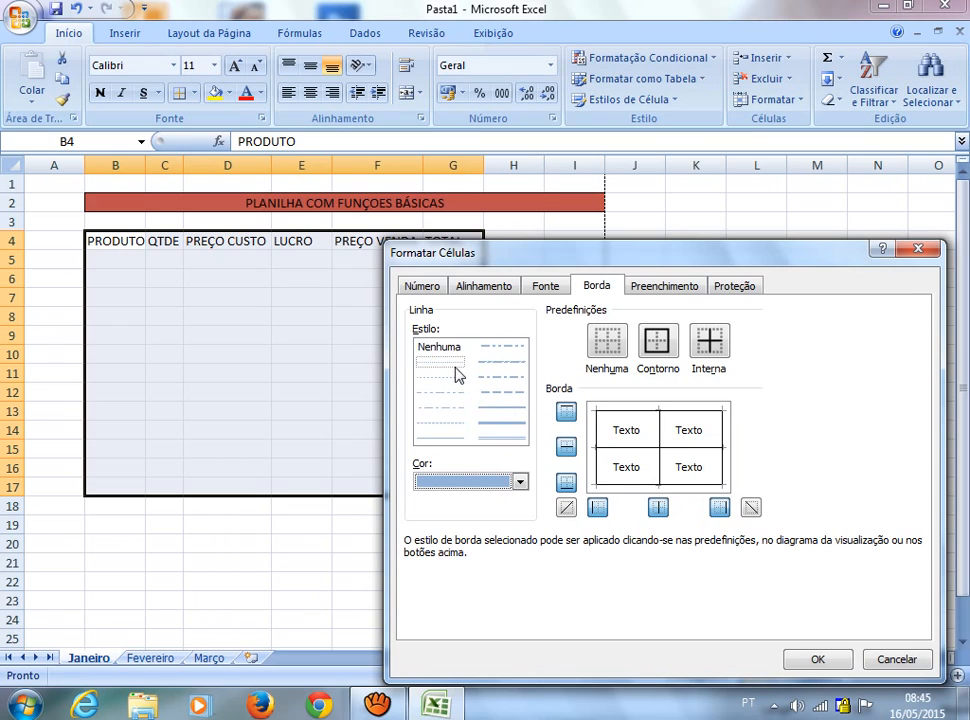
pyautogui.click(660, 350)
pyautogui.click(714, 356)
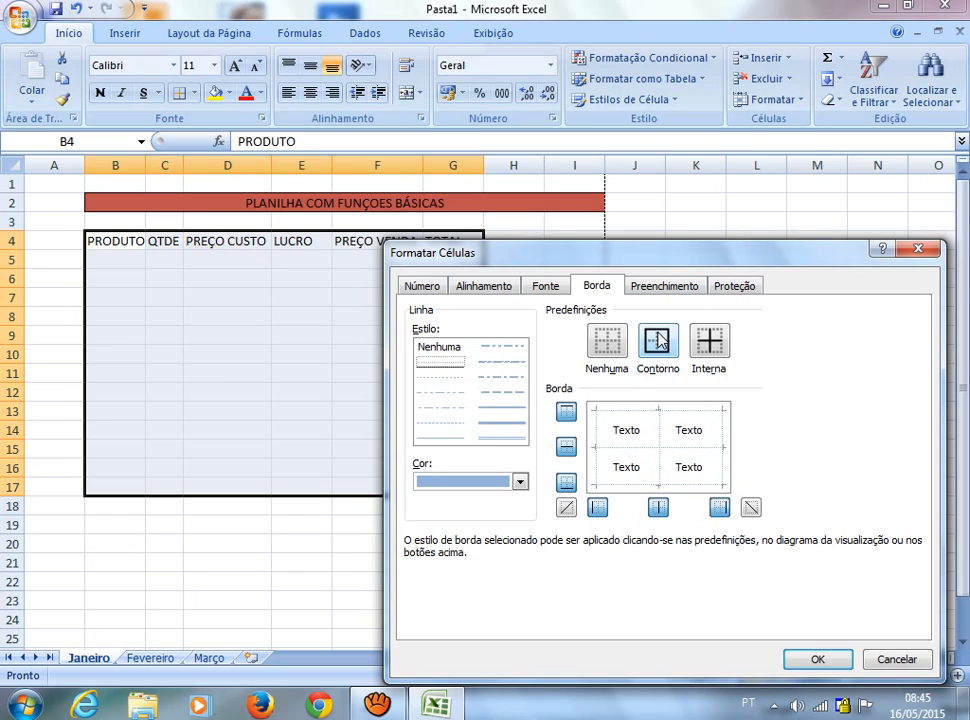
pyautogui.click(826, 660)
pyautogui.click(540, 394)
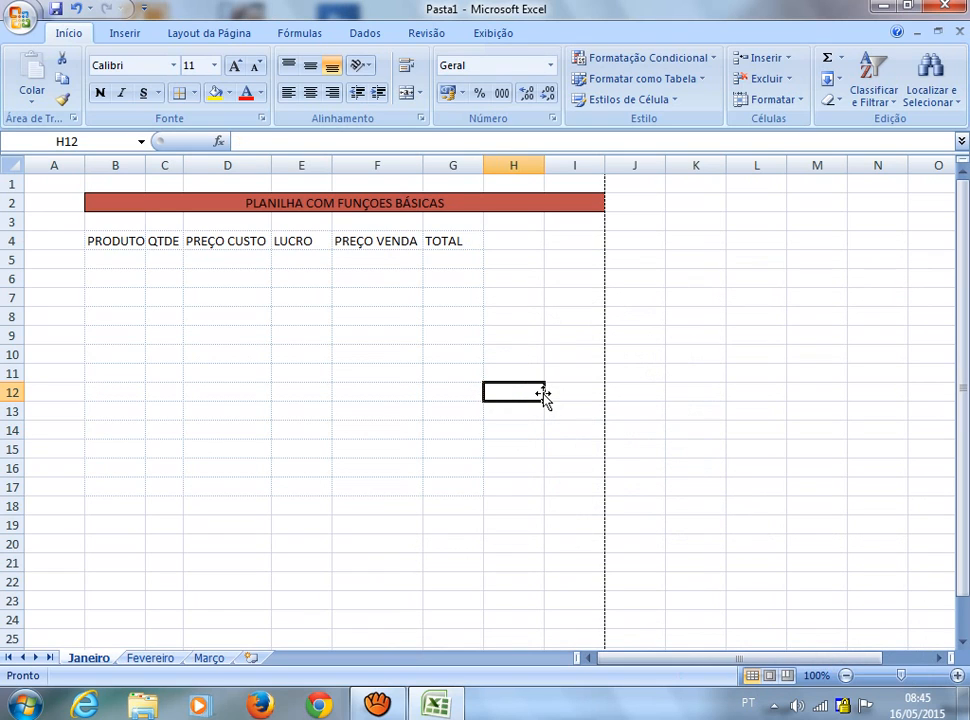
# - Apply thin solid dark-blue outline and inside borders to the range B4:G17
pyautogui.moveTo(104, 242); pyautogui.dragTo(463, 486)
pyautogui.click(194, 93)
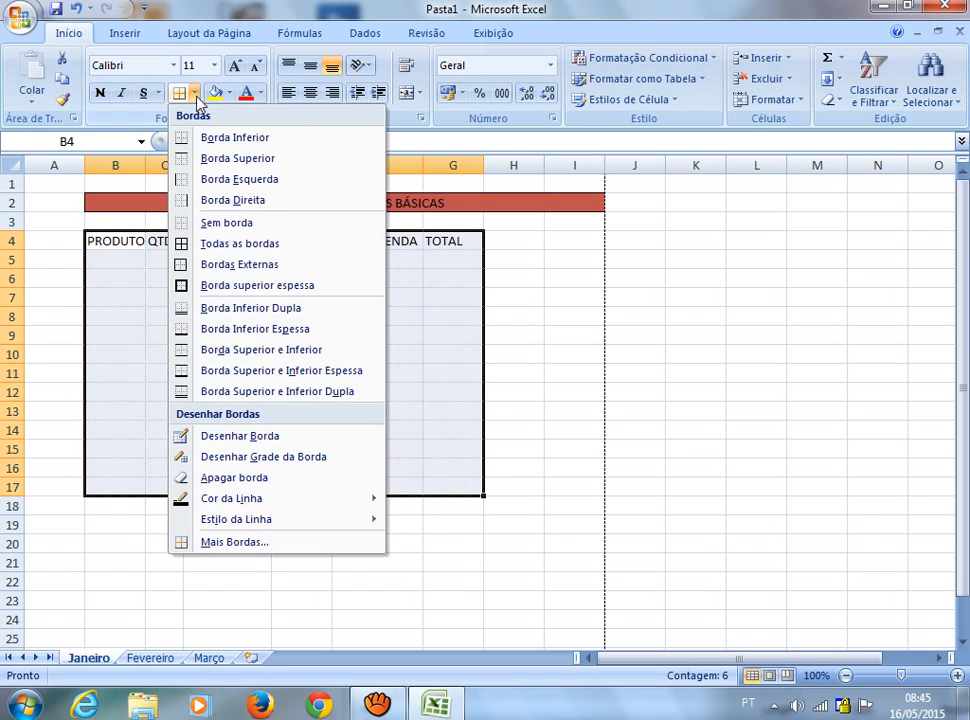
pyautogui.click(265, 543)
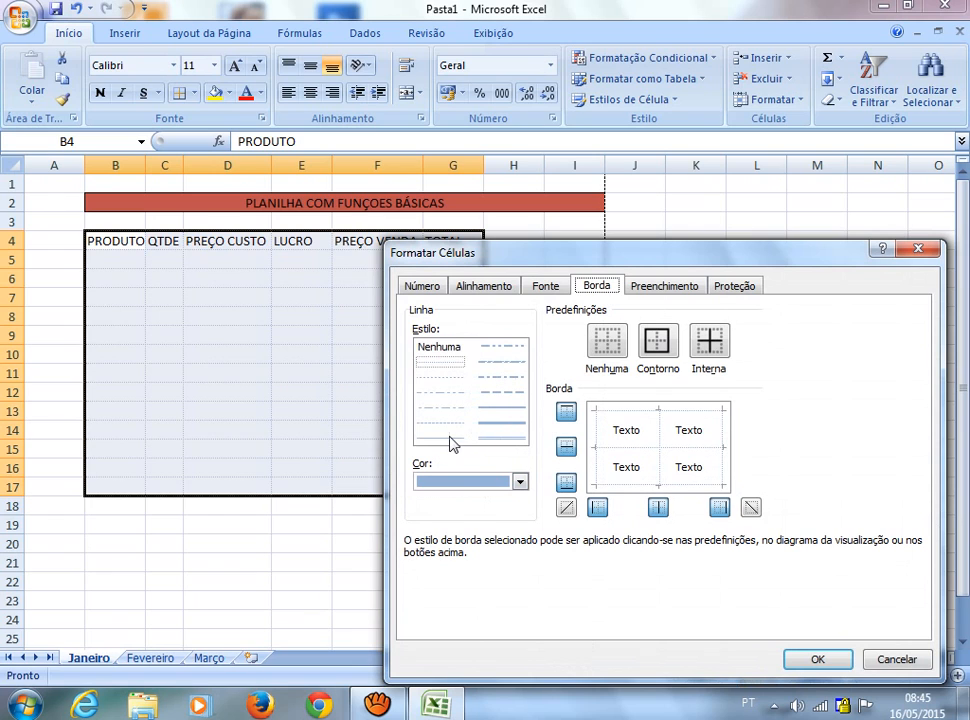
pyautogui.click(444, 438)
pyautogui.click(520, 482)
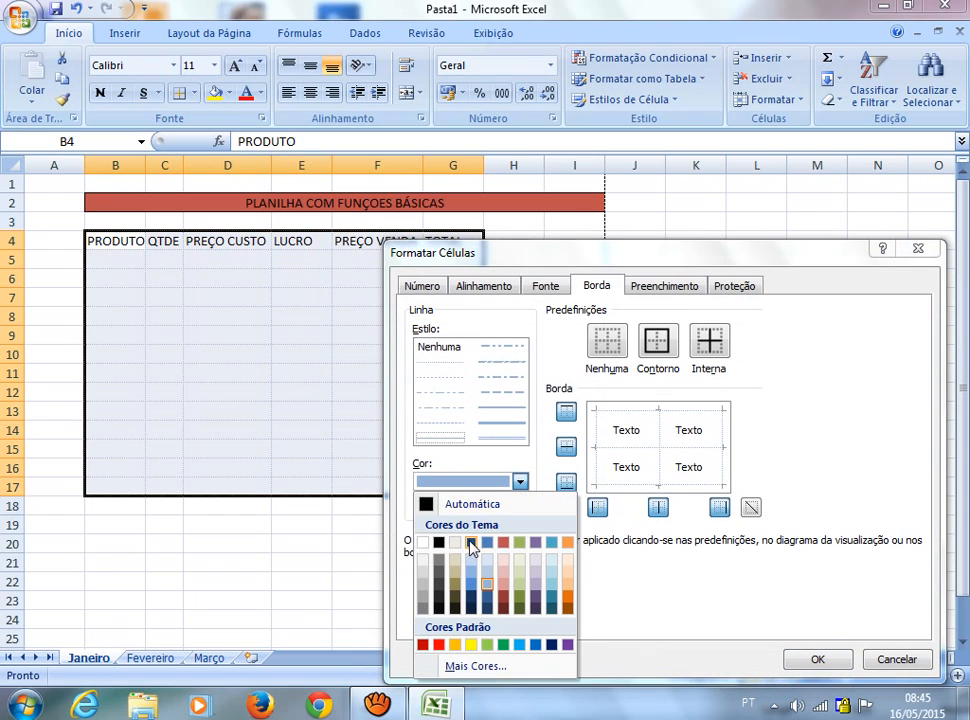
pyautogui.click(472, 548)
pyautogui.click(655, 343)
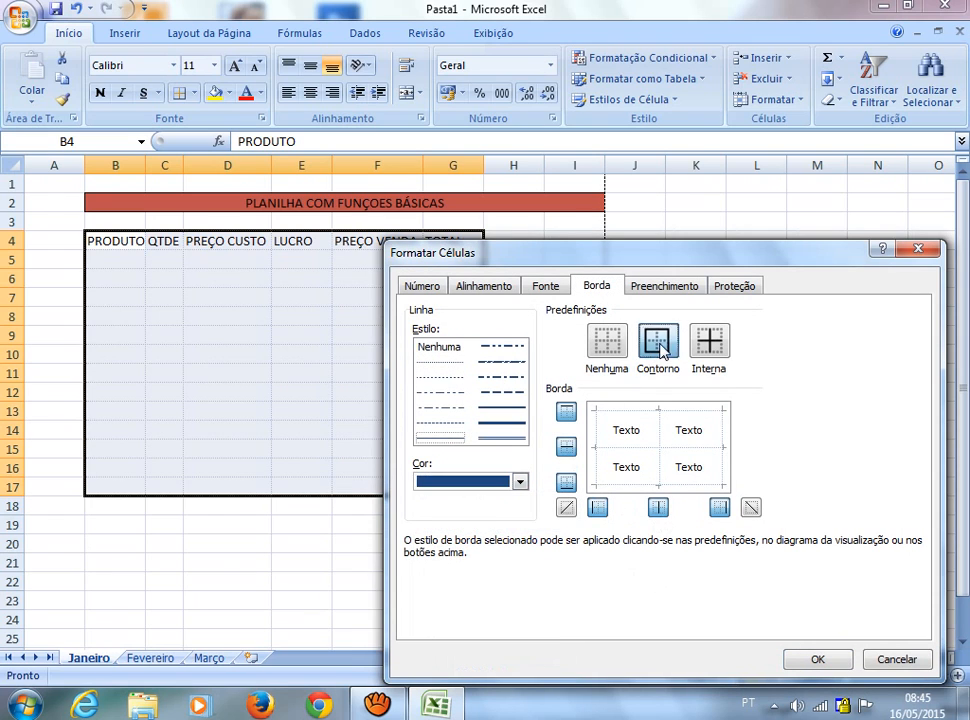
pyautogui.click(706, 343)
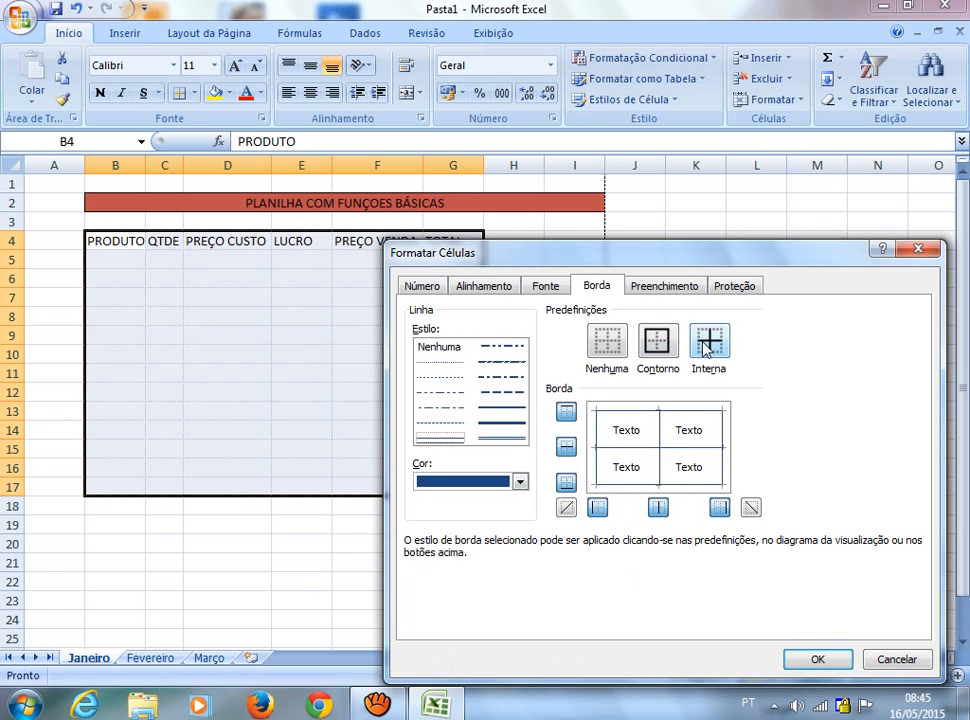
pyautogui.click(810, 660)
pyautogui.click(540, 411)
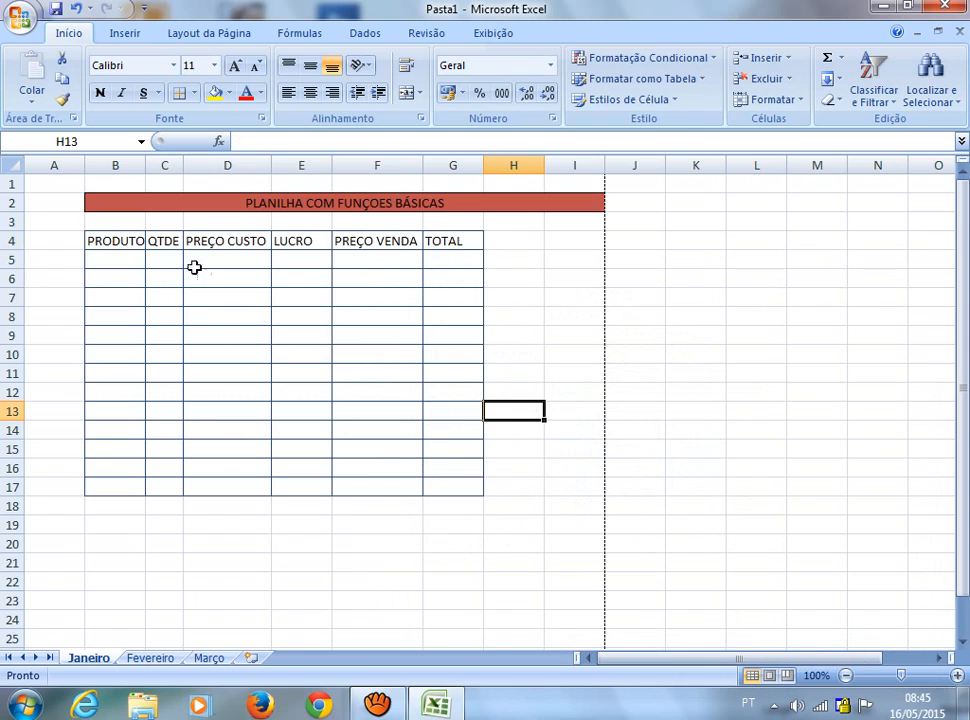
# - Centre the column headings in cells B4:G4 horizontally
pyautogui.moveTo(108, 240); pyautogui.dragTo(445, 242)
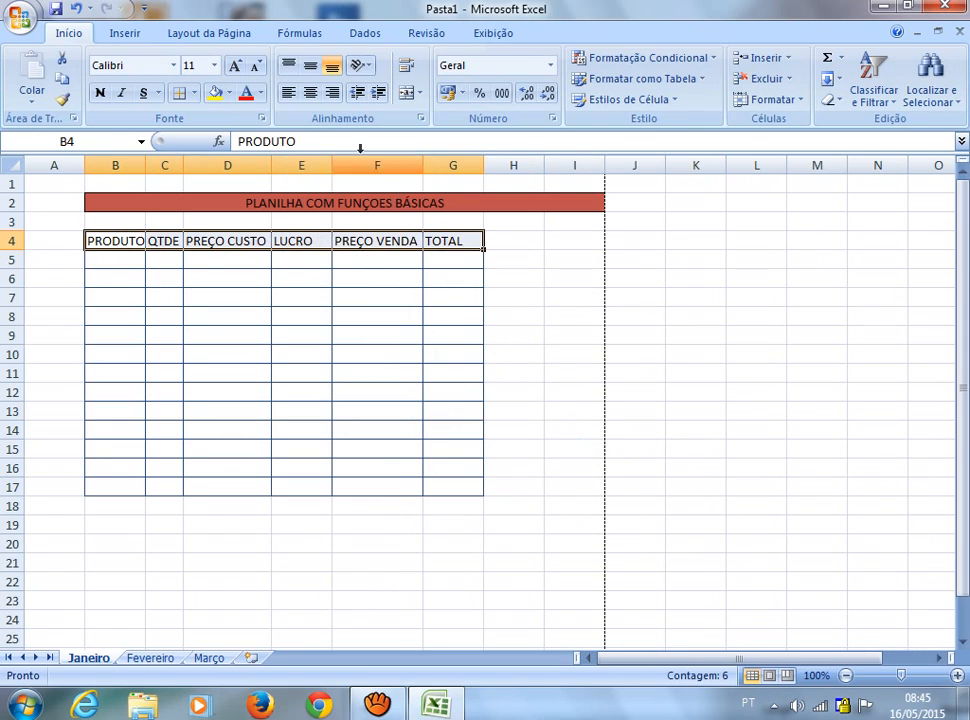
pyautogui.click(312, 94)
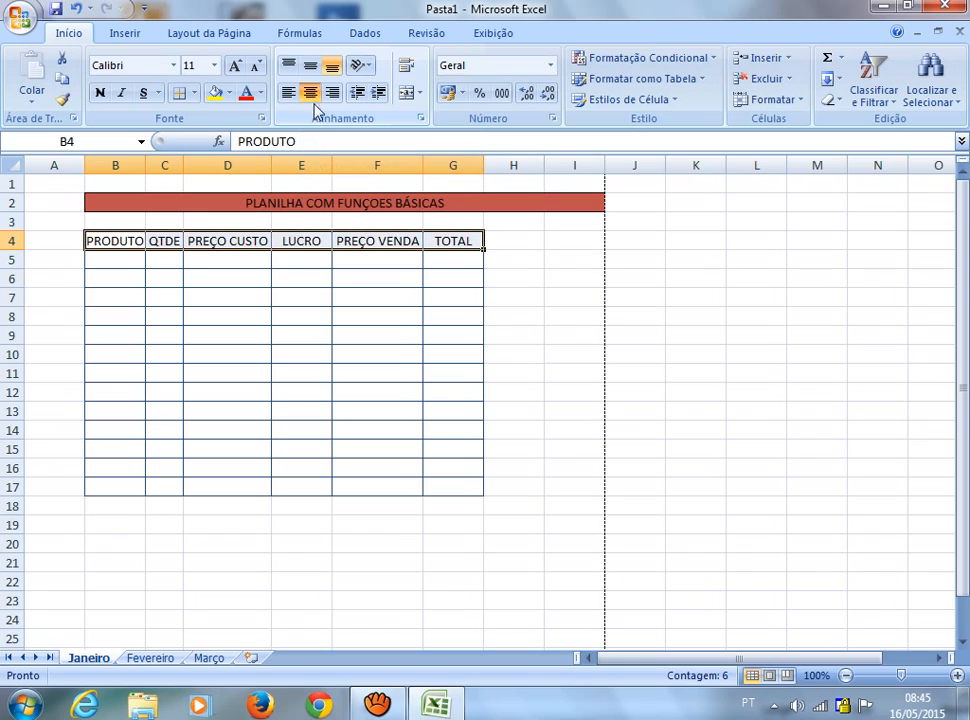
pyautogui.click(514, 299)
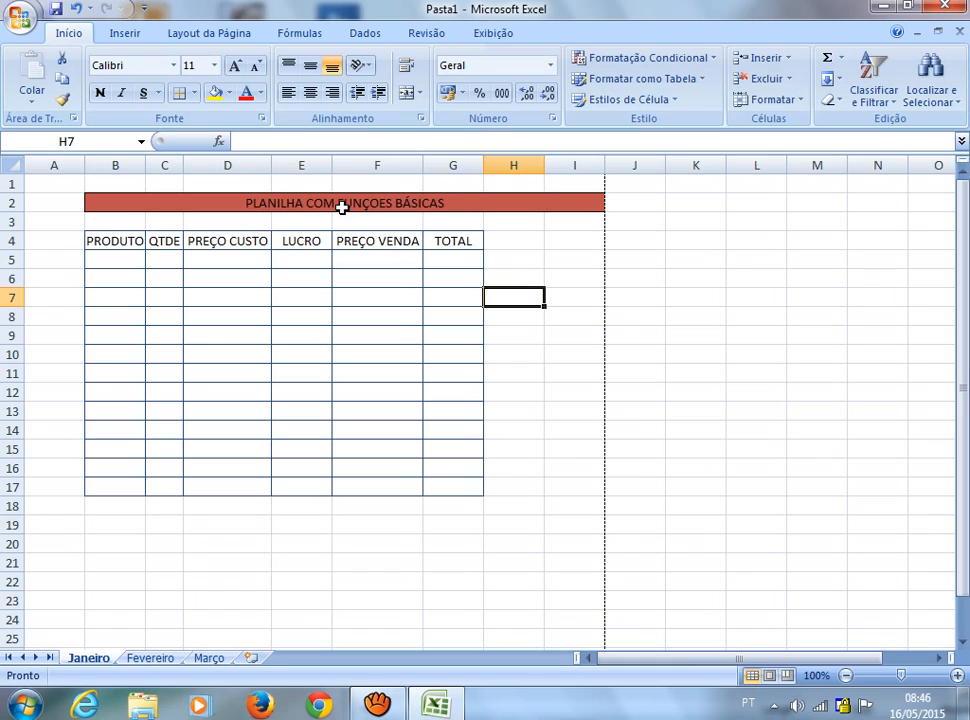
# - Unmerge the title cells B2:I2, then merge and centre the title across B2:G2 only
pyautogui.click(340, 202)
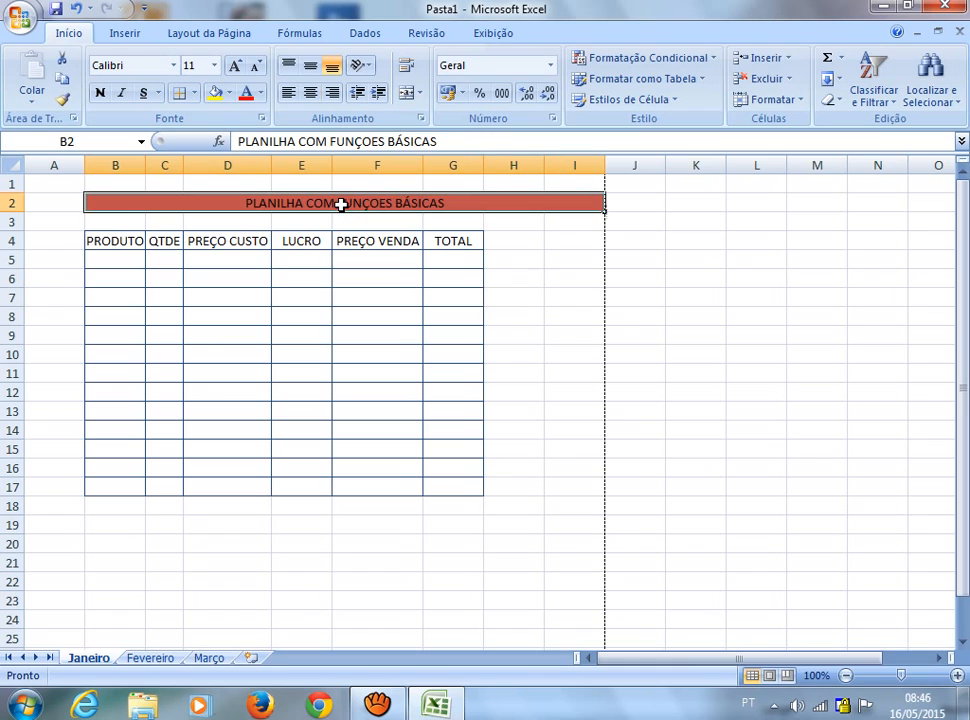
pyautogui.click(405, 94)
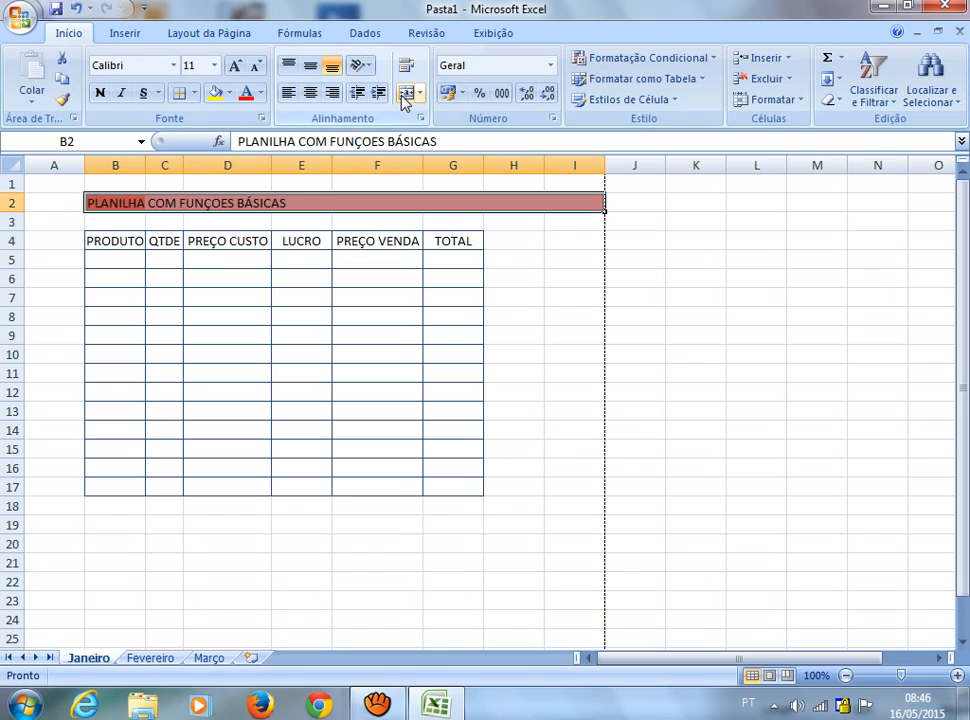
pyautogui.click(388, 294)
pyautogui.moveTo(119, 199); pyautogui.dragTo(457, 211)
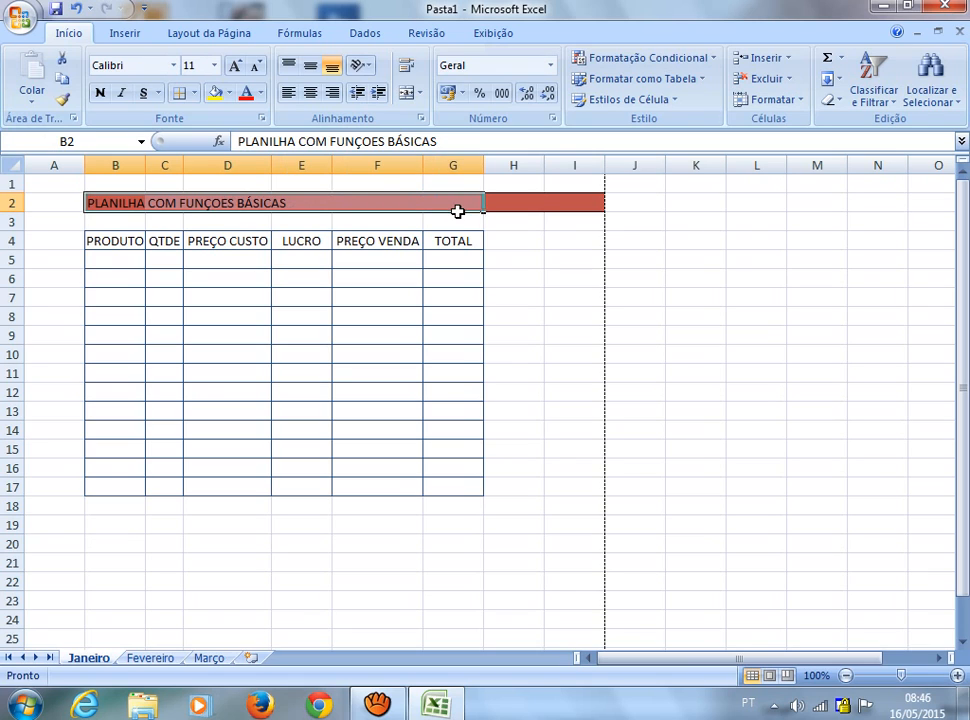
pyautogui.click(406, 94)
pyautogui.click(528, 291)
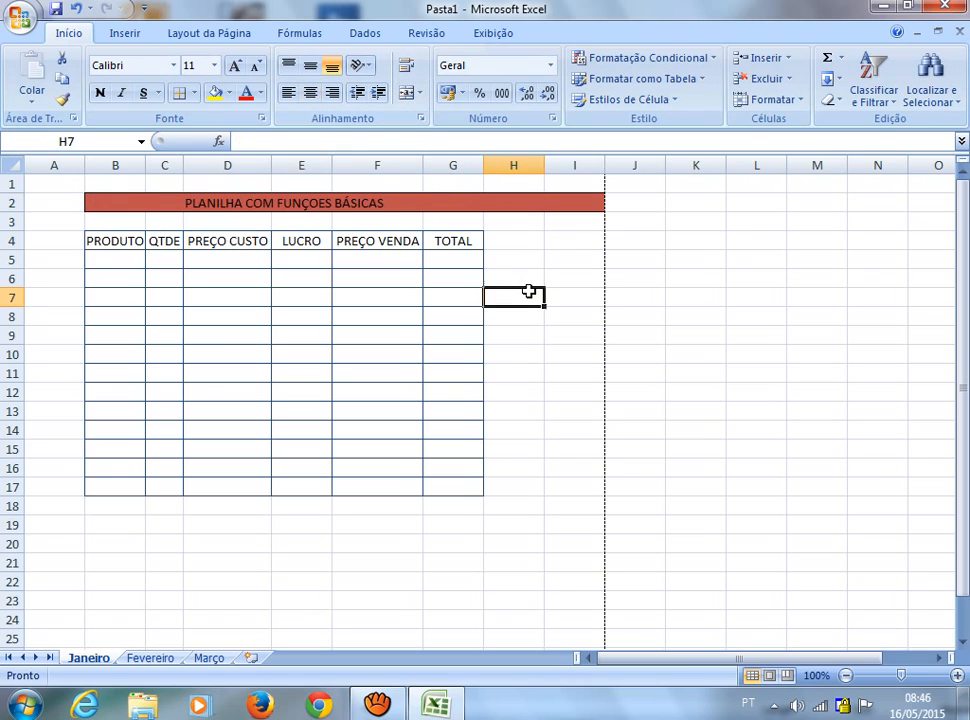
pyautogui.click(451, 203)
# - Remove the red fill from cells H2:I2 by setting their background to no colour
pyautogui.moveTo(510, 202); pyautogui.dragTo(573, 205)
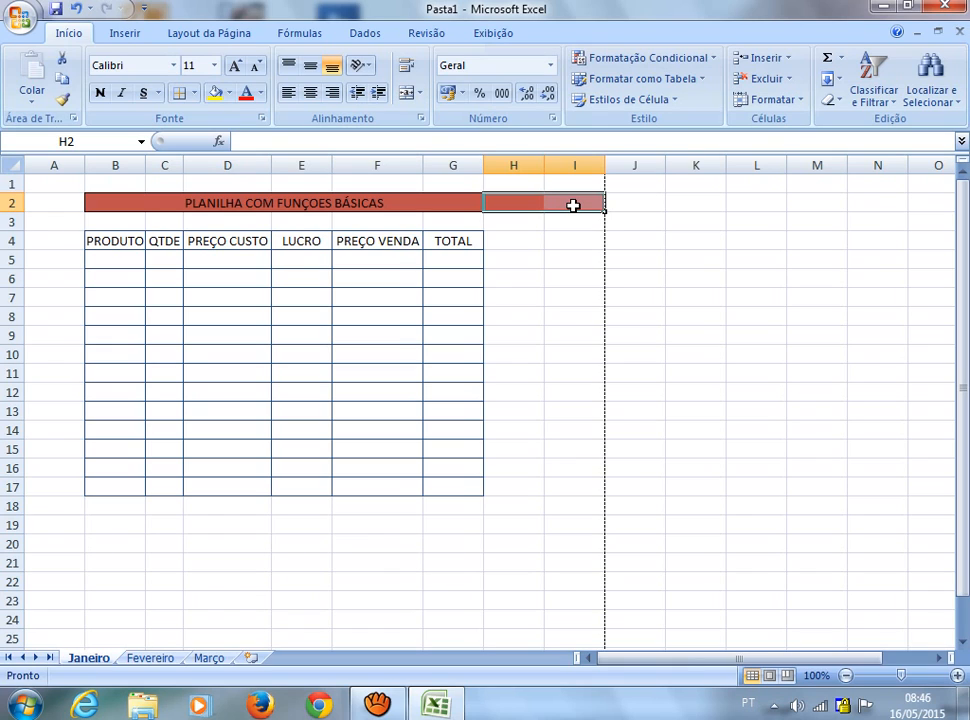
pyautogui.click(195, 93)
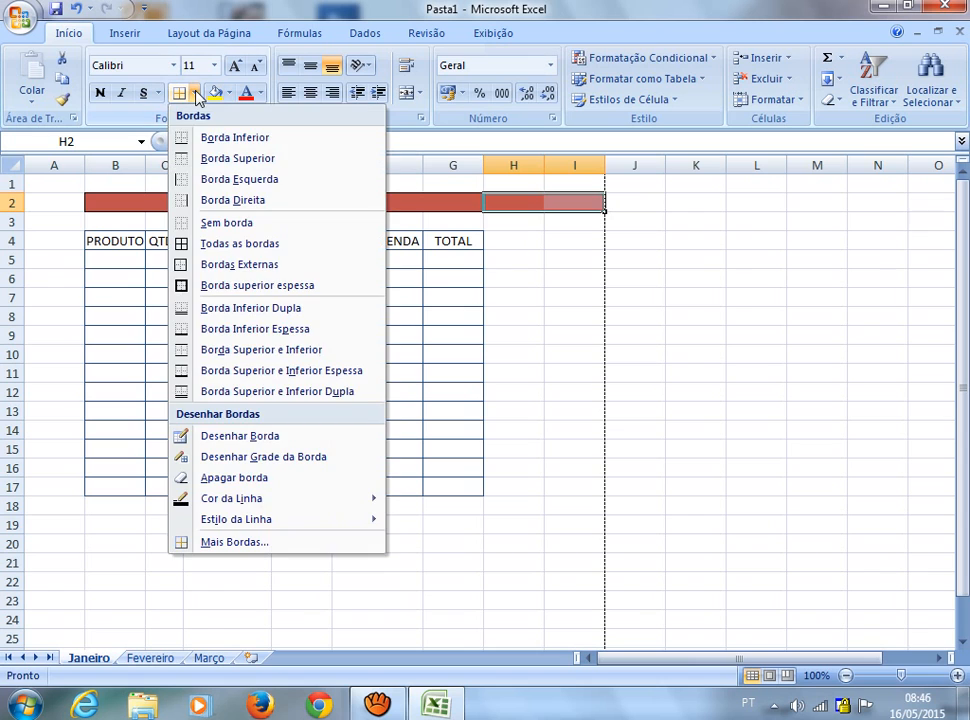
pyautogui.click(234, 542)
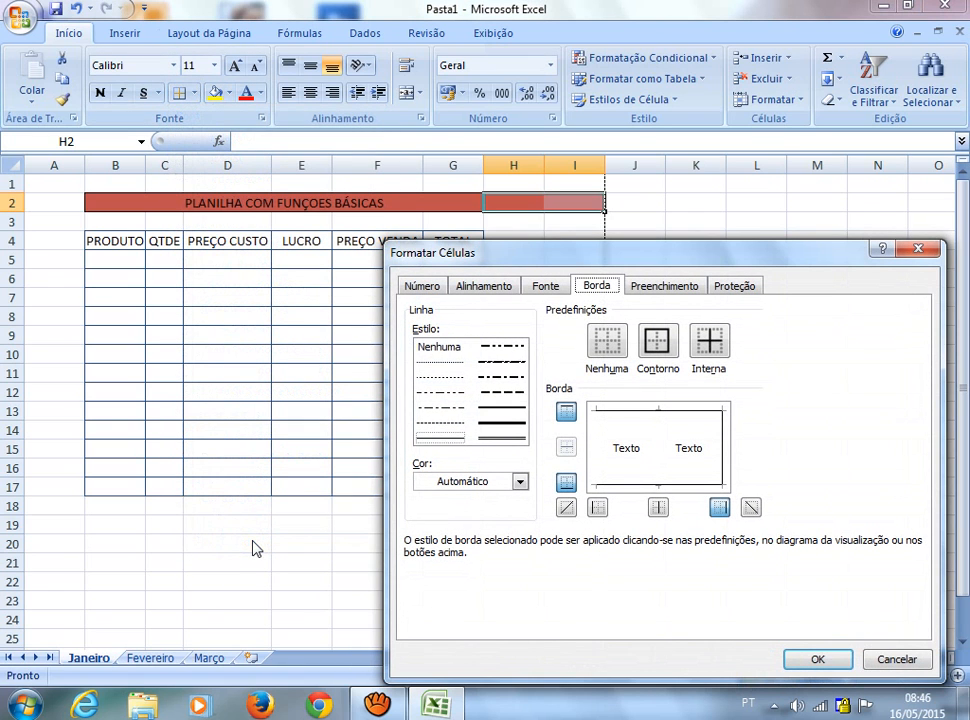
pyautogui.click(645, 288)
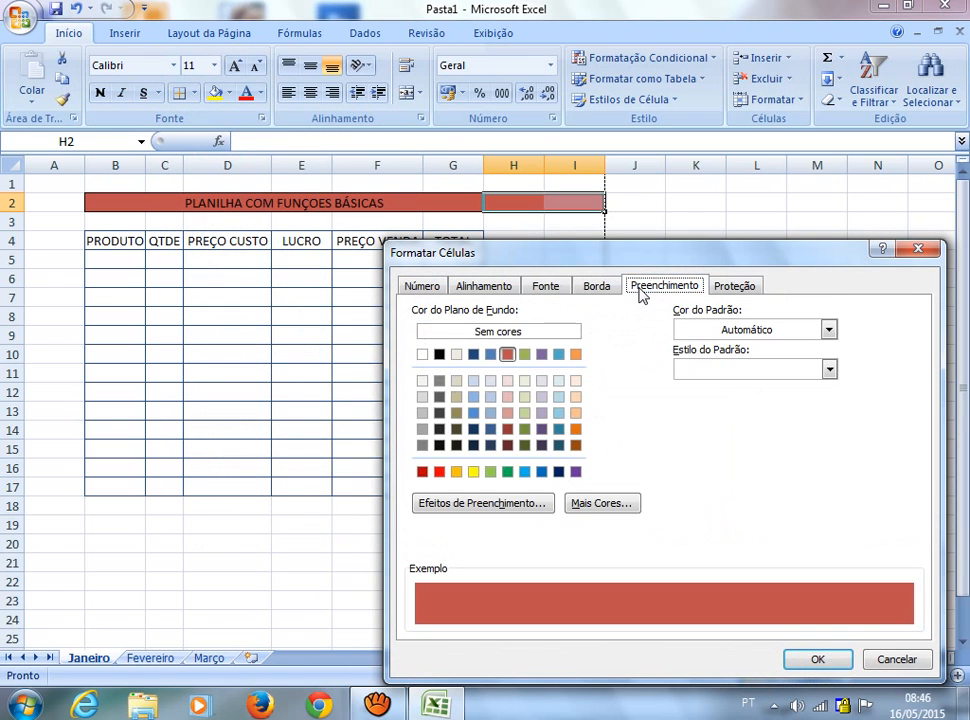
pyautogui.click(523, 333)
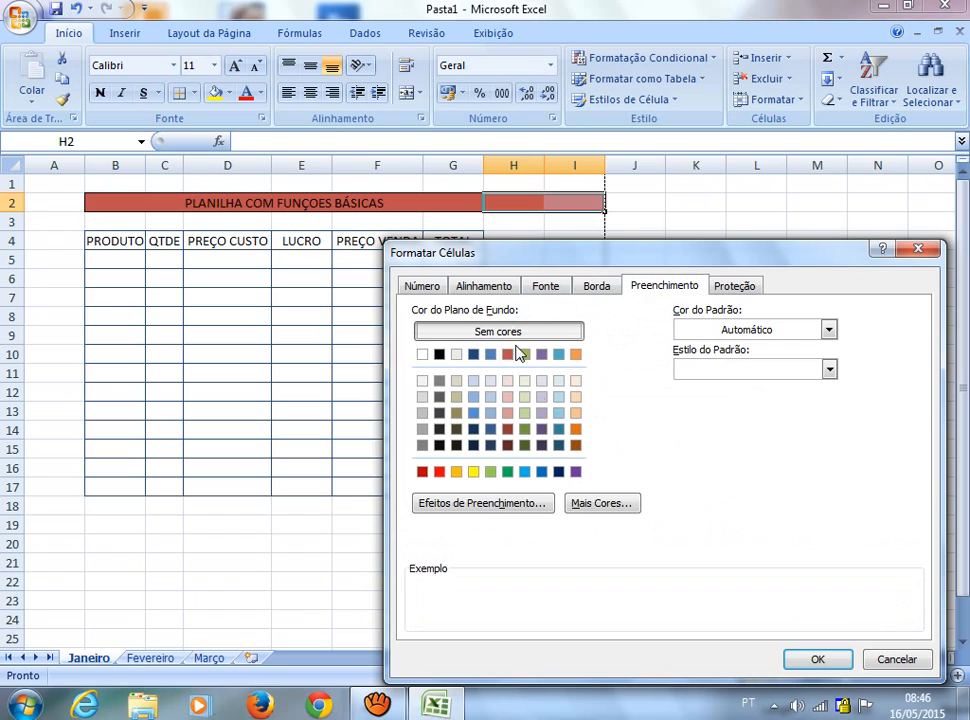
pyautogui.click(815, 660)
pyautogui.click(571, 414)
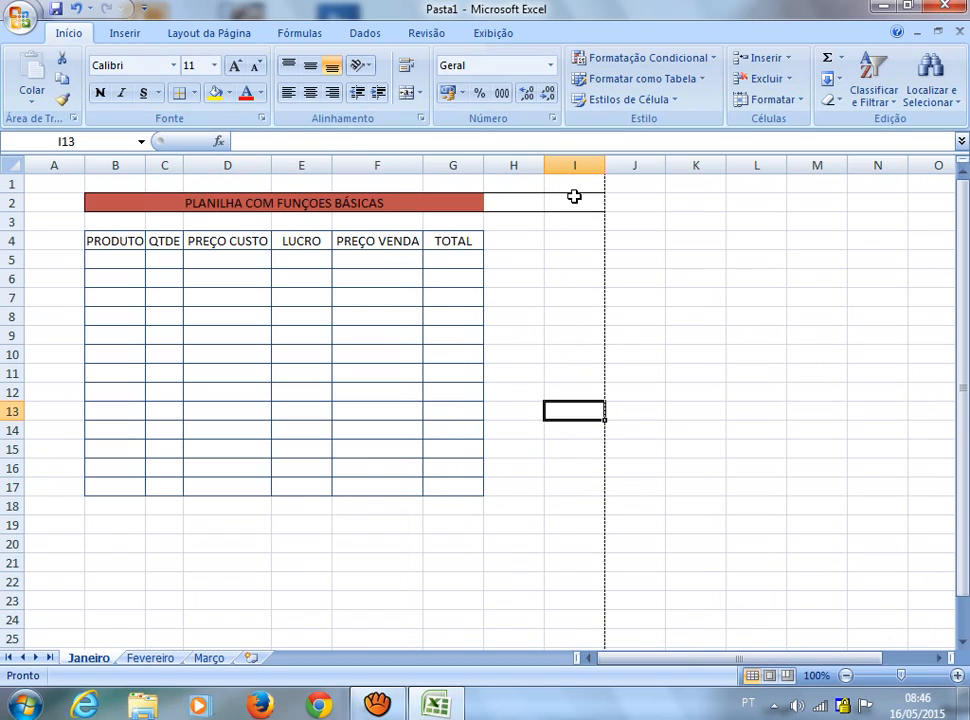
# - Remove the leftover top, bottom and right borders from cells H2:I2 beside the title
pyautogui.moveTo(525, 204); pyautogui.dragTo(563, 206)
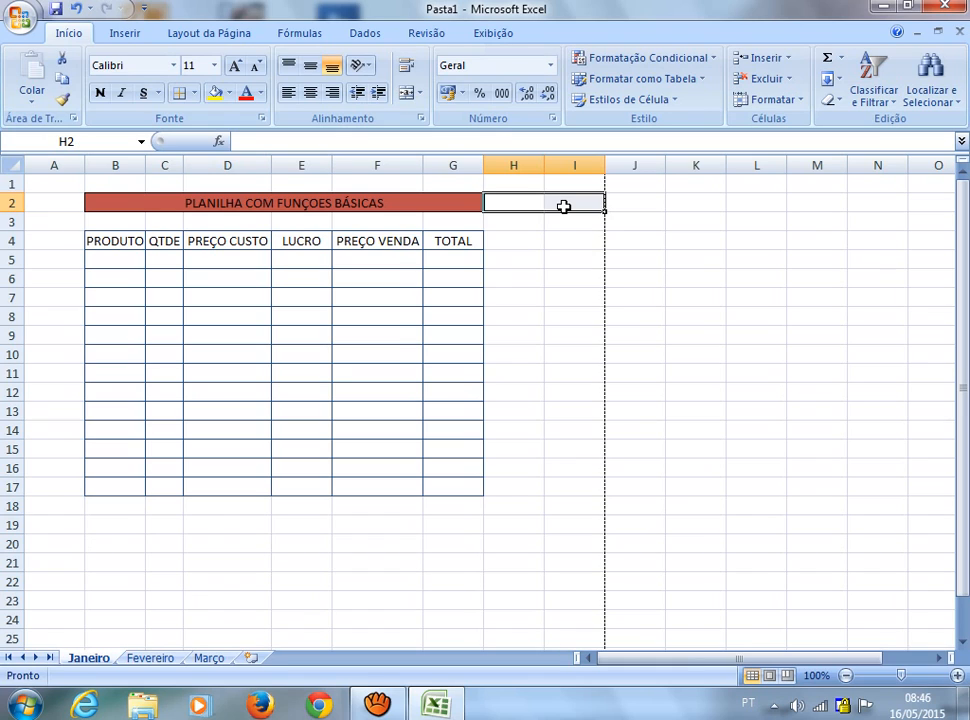
pyautogui.click(576, 299)
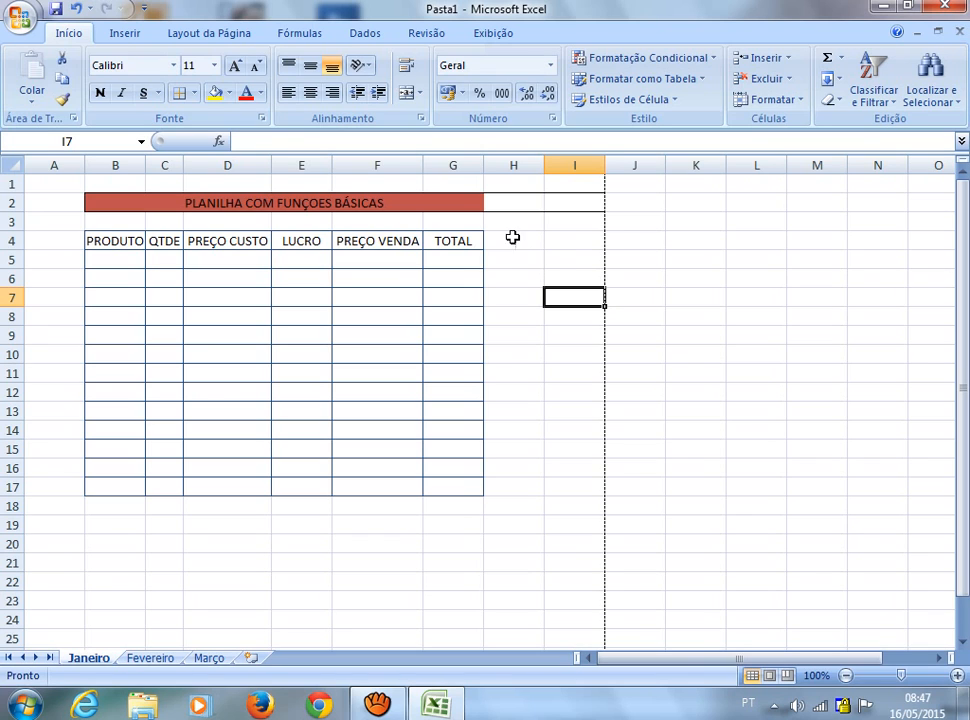
pyautogui.click(523, 206)
pyautogui.moveTo(523, 206); pyautogui.dragTo(565, 210)
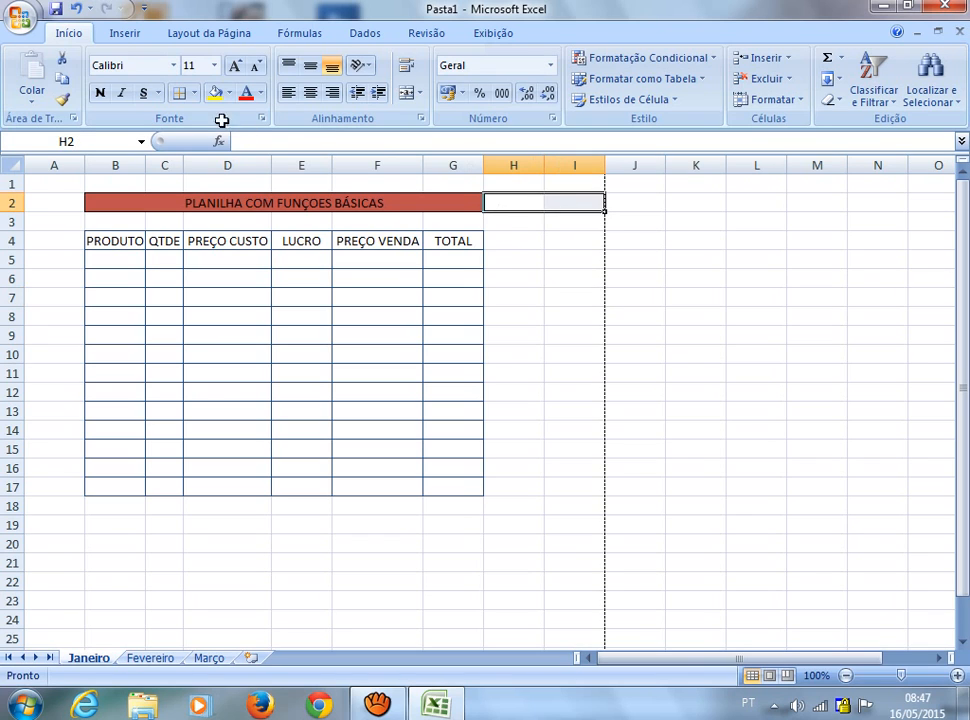
pyautogui.click(194, 93)
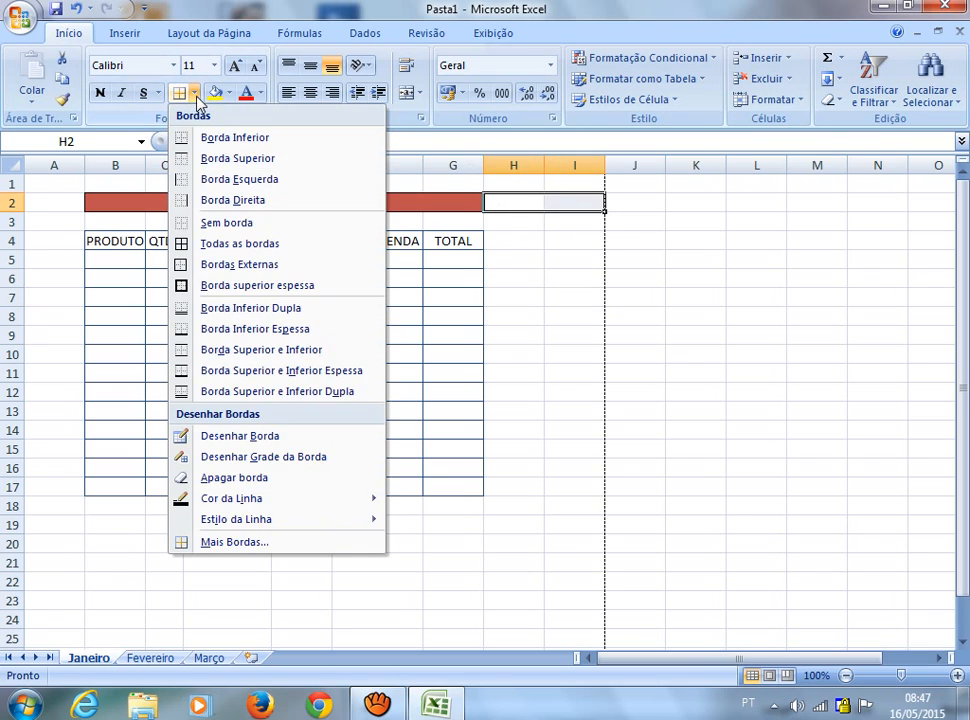
pyautogui.click(262, 542)
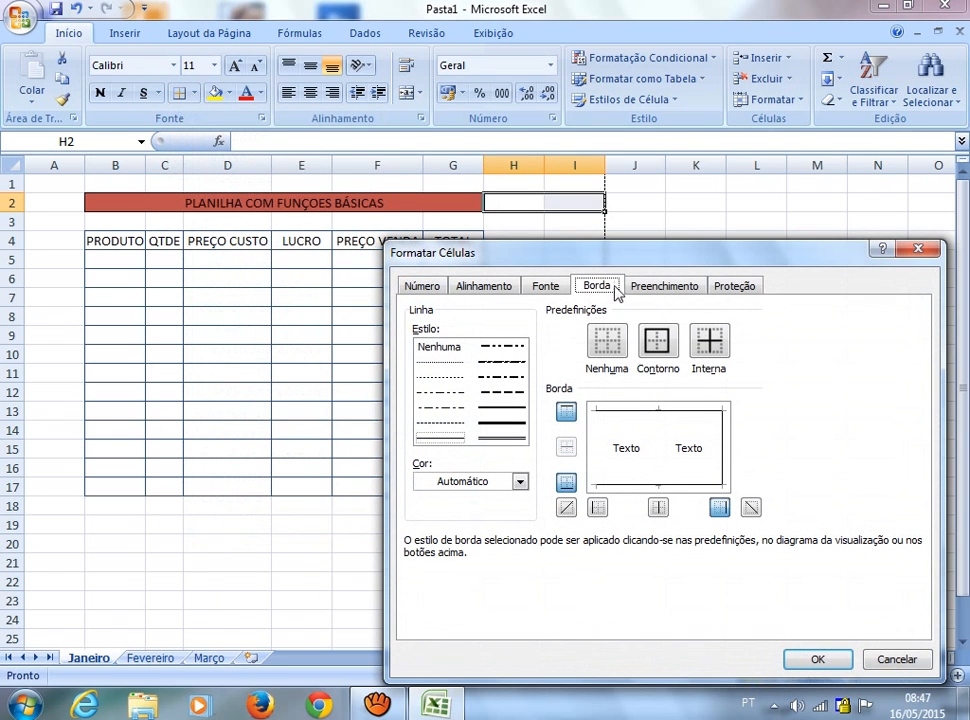
pyautogui.moveTo(649, 258); pyautogui.dragTo(595, 291)
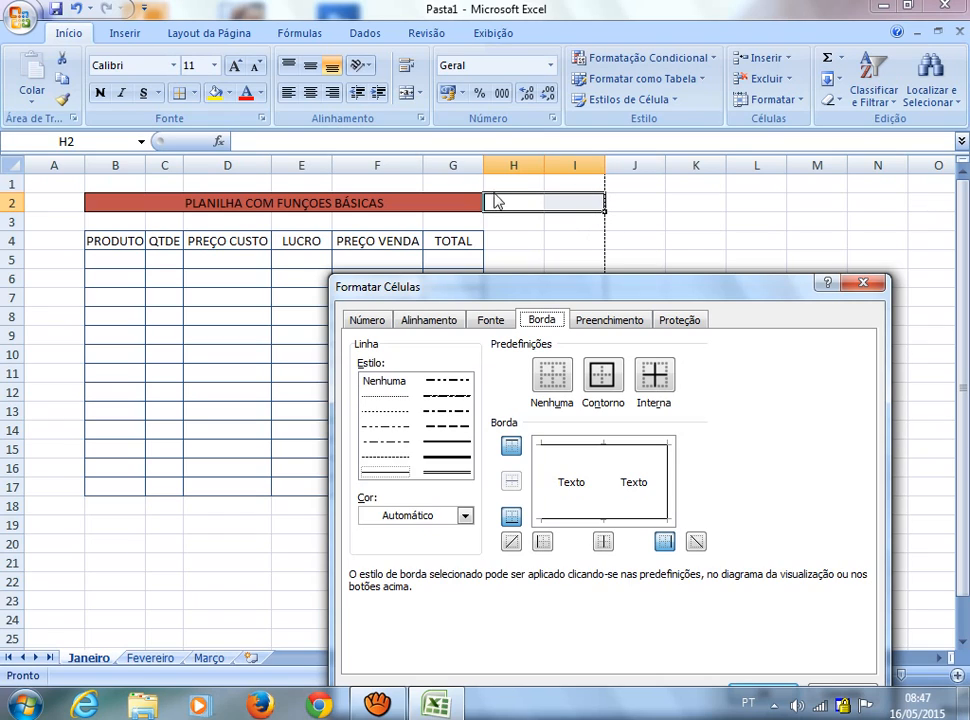
pyautogui.click(511, 516)
pyautogui.click(665, 541)
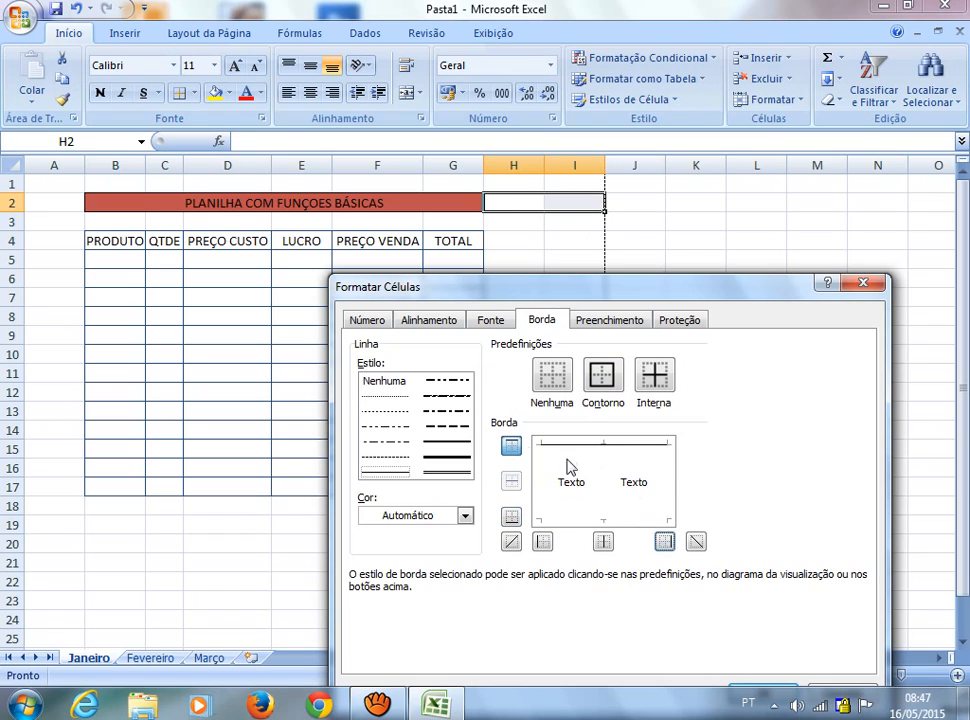
pyautogui.click(511, 447)
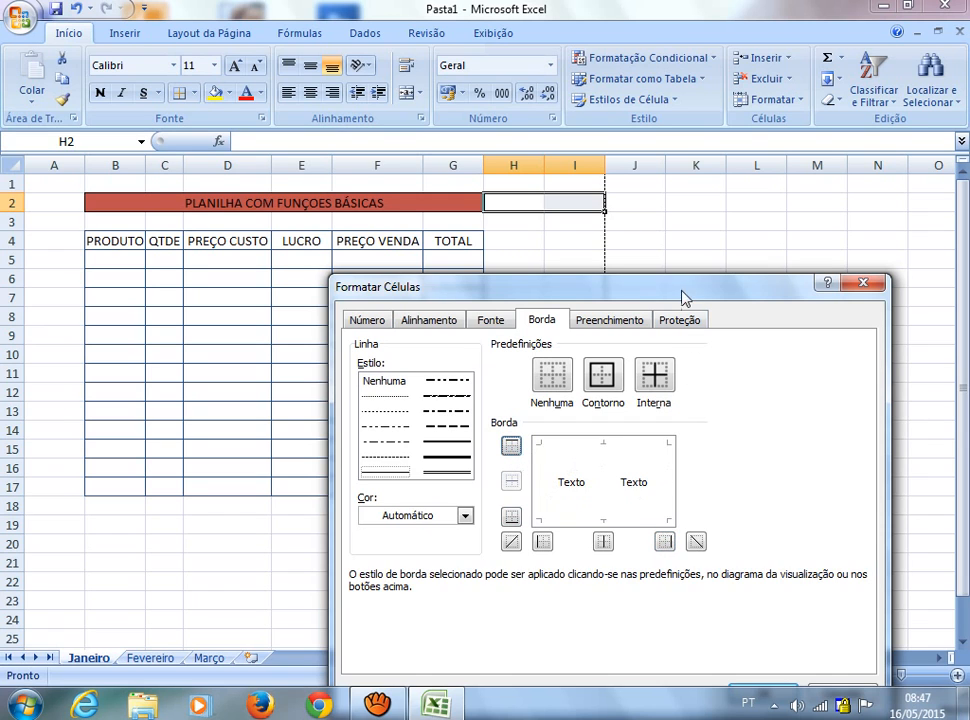
pyautogui.moveTo(682, 289); pyautogui.dragTo(672, 208)
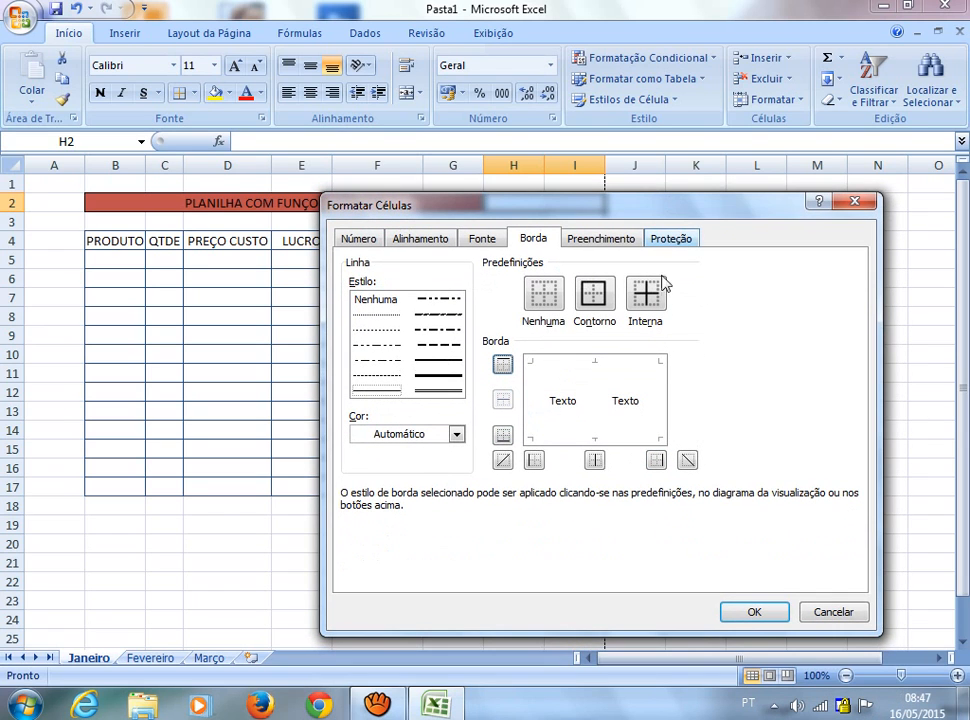
pyautogui.click(754, 611)
pyautogui.click(697, 472)
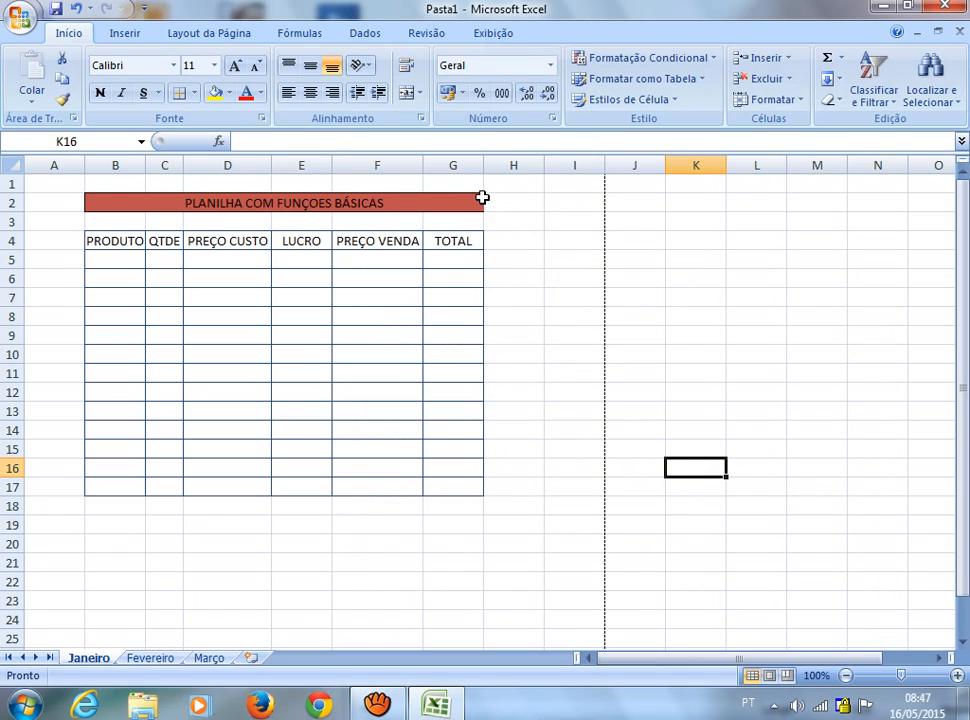
# - Apply a thin automatic-colour outline border around the merged title cell B2:G2
pyautogui.click(117, 200)
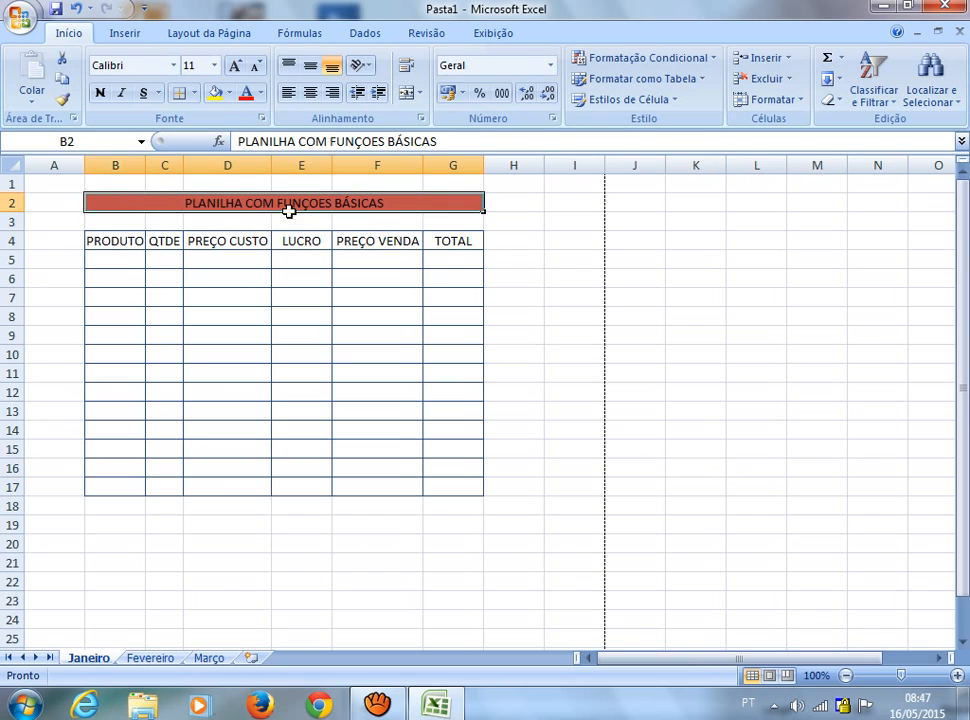
pyautogui.click(194, 93)
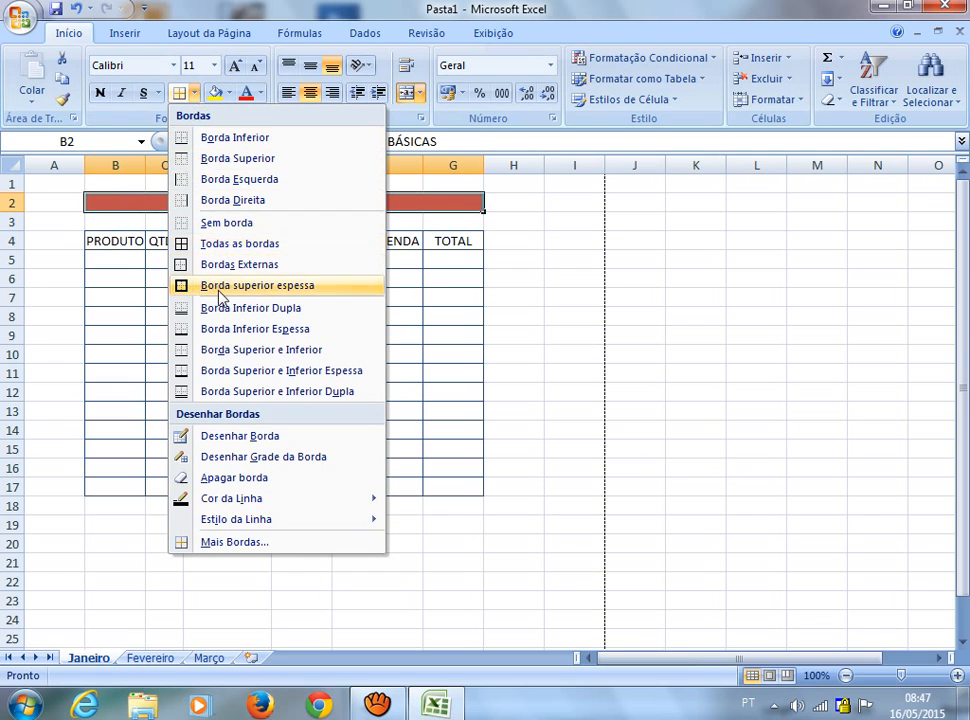
pyautogui.click(255, 546)
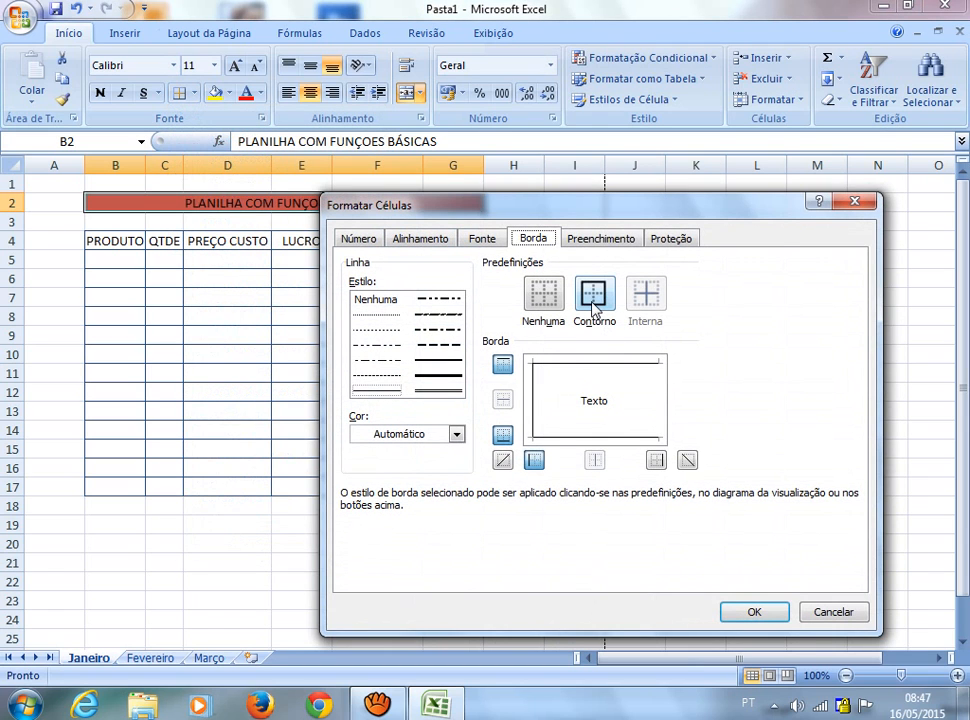
pyautogui.click(592, 296)
pyautogui.click(754, 612)
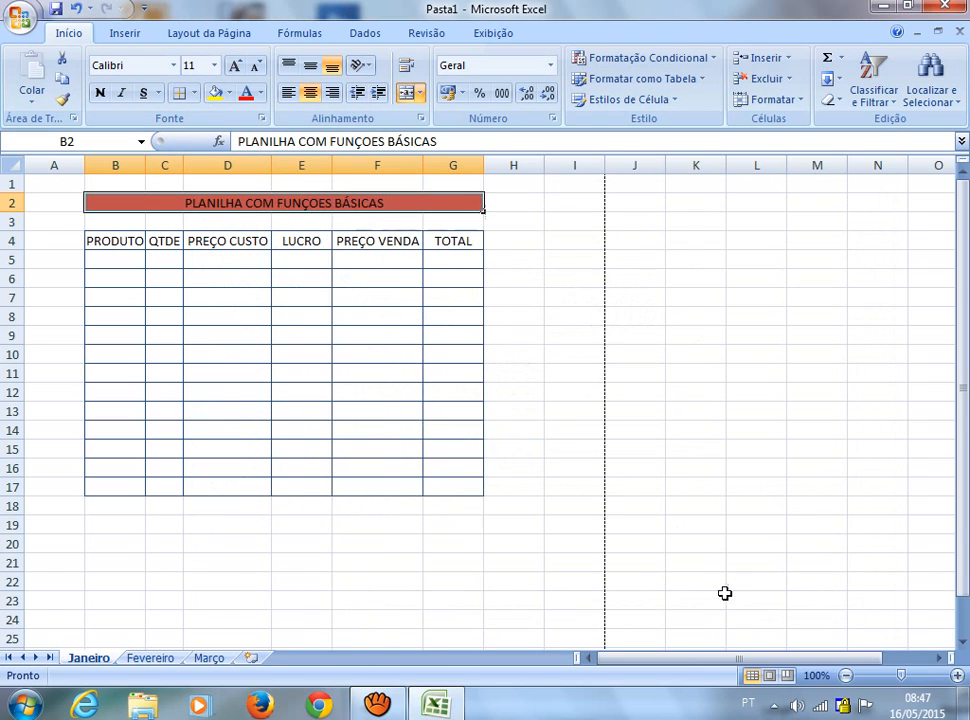
pyautogui.click(567, 391)
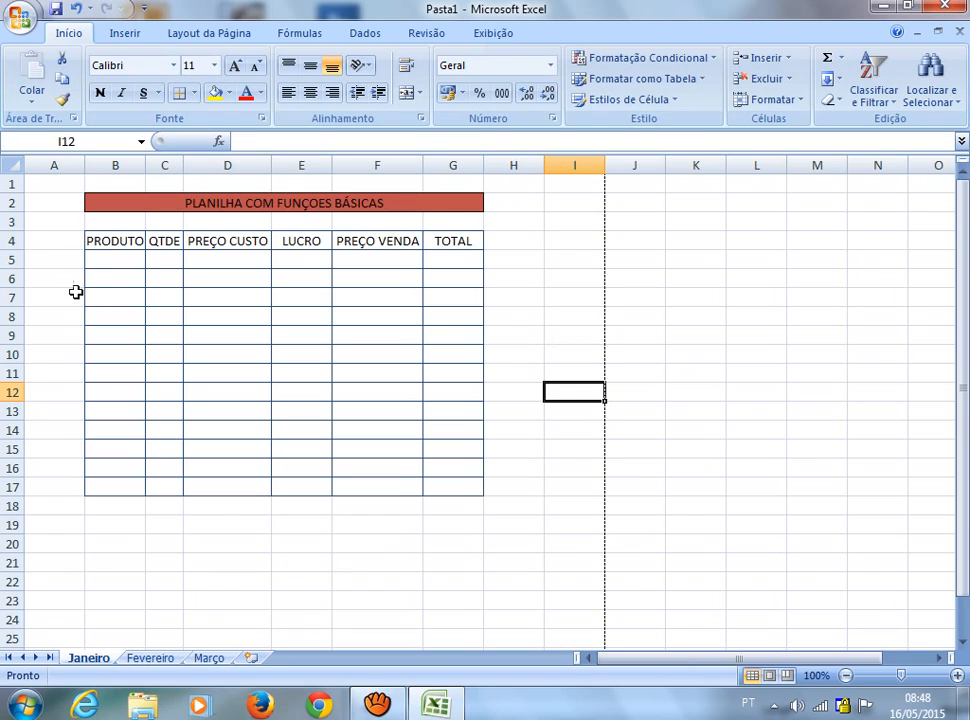
# - Enter the product name TECLADO USB MULTIMIDIA in cell B5 of the PRODUTO column
pyautogui.click(113, 260)
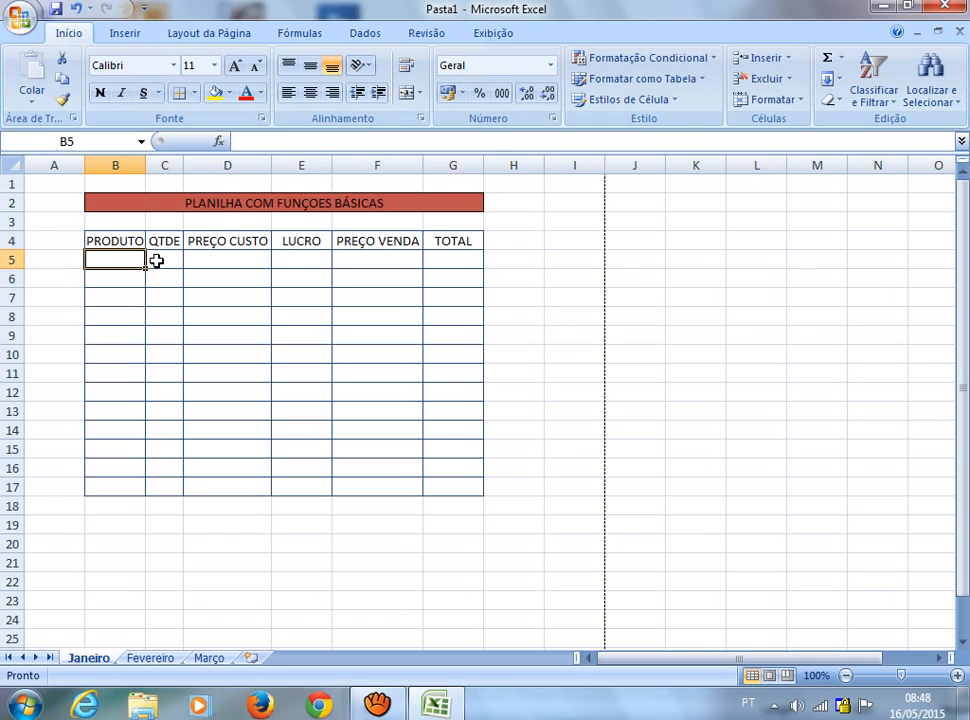
pyautogui.write('TECLAO')
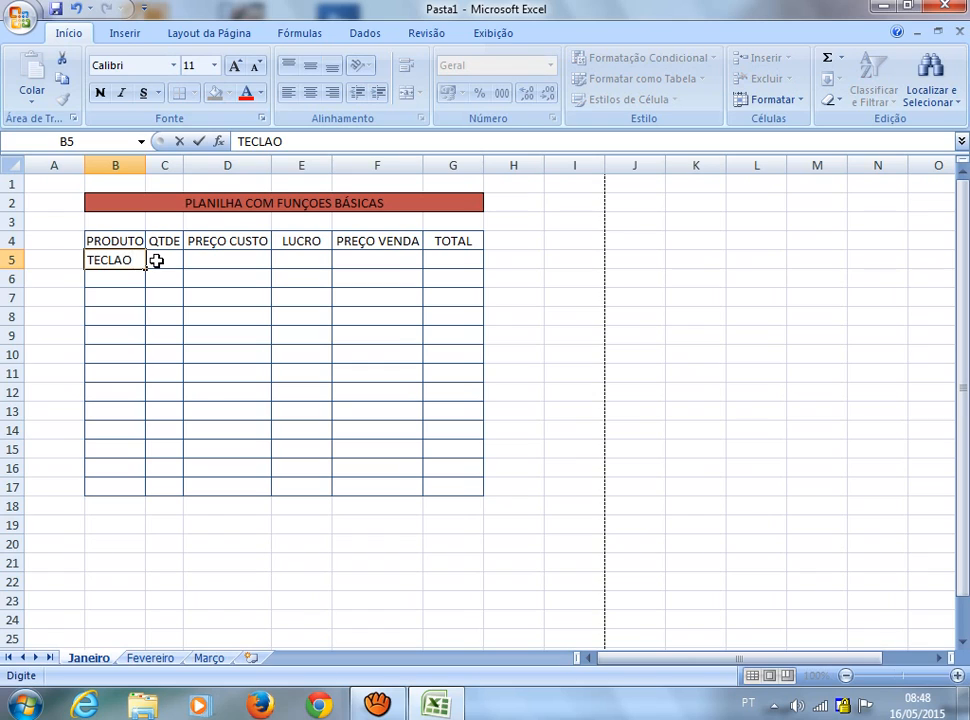
pyautogui.press('BackSpace')
pyautogui.write('DO USB MU')
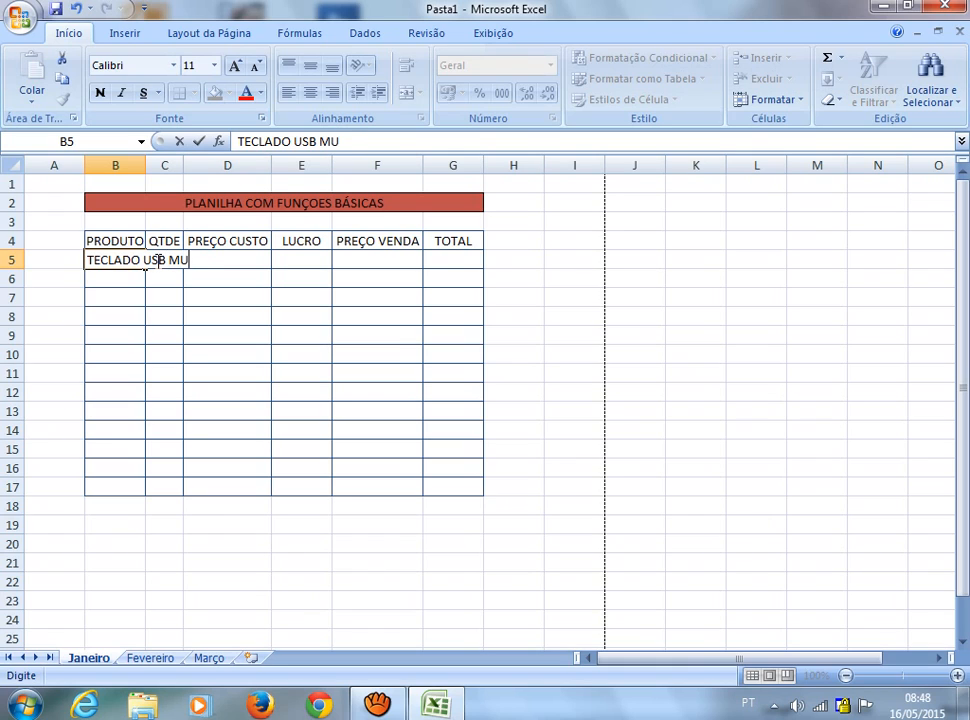
pyautogui.write('LTIMEIDA')
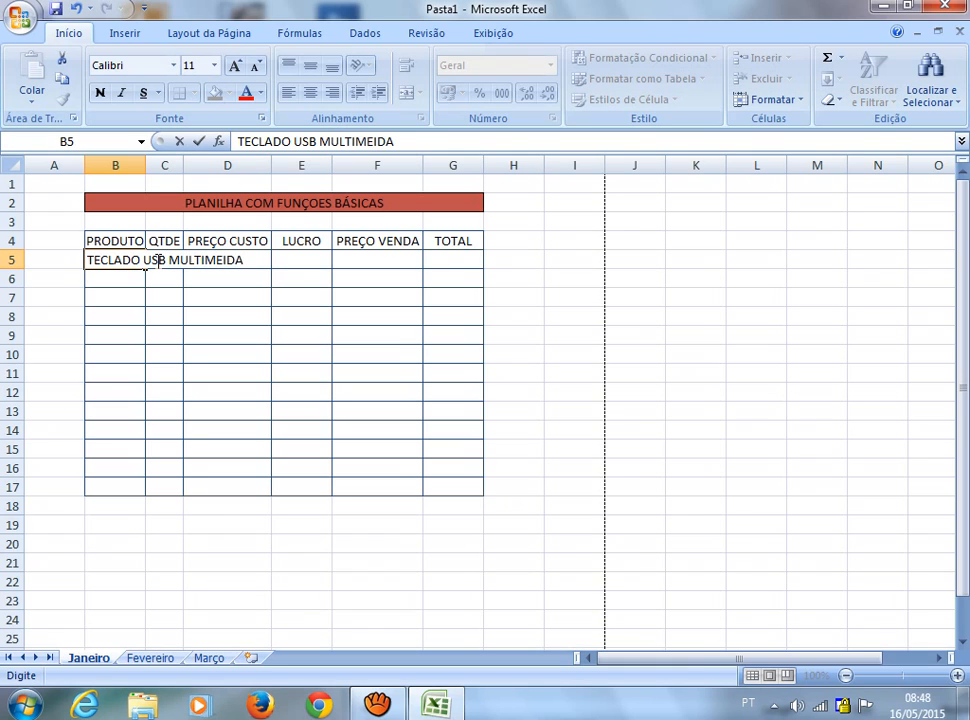
pyautogui.press('BackSpace')
pyautogui.press('BackSpace')
pyautogui.press('BackSpace')
pyautogui.press('BackSpace')
pyautogui.write('IDIA')
pyautogui.press('Return')
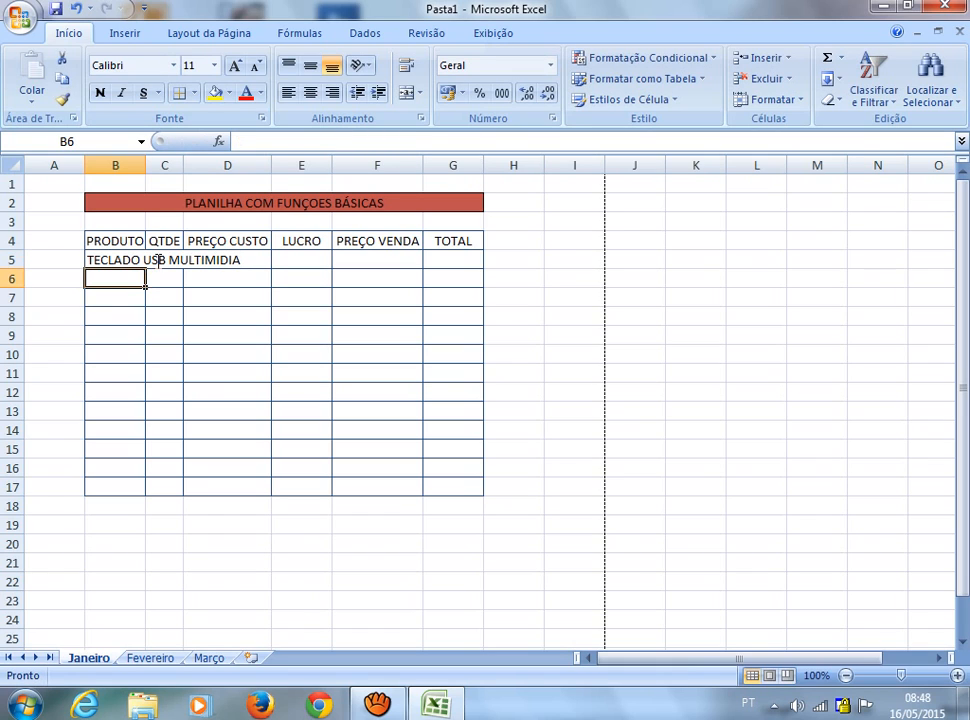
# - Enter the product name ROTEADOR TPLINK 300MBS 3 ANTENAS in cell B6
pyautogui.write('ROTEADI')
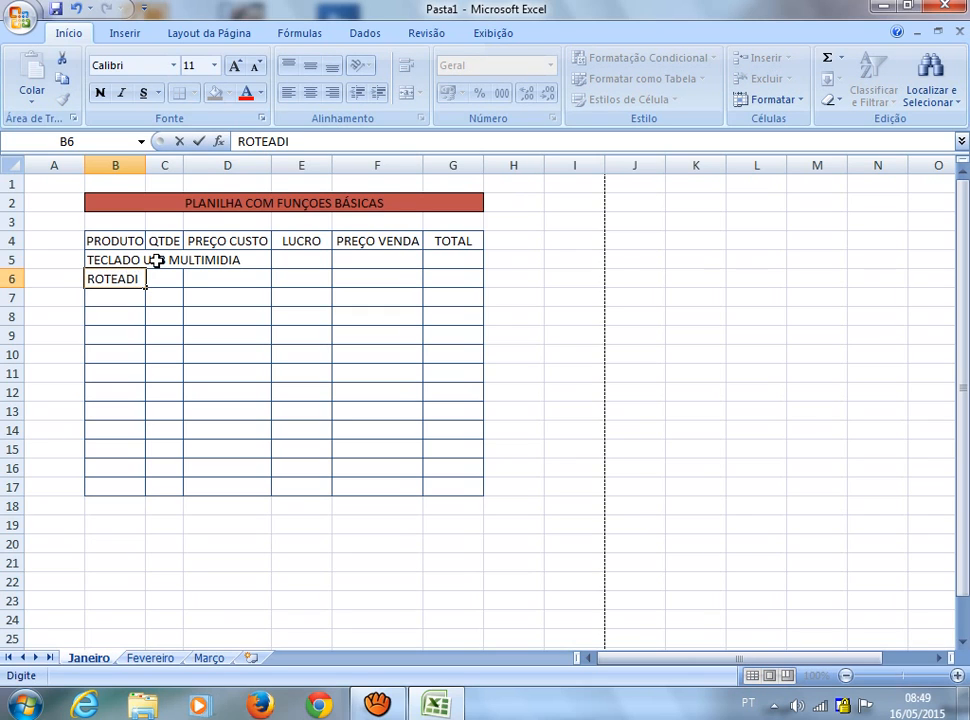
pyautogui.press('BackSpace')
pyautogui.write('OR')
pyautogui.write('TOL')
pyautogui.press('BackSpace')
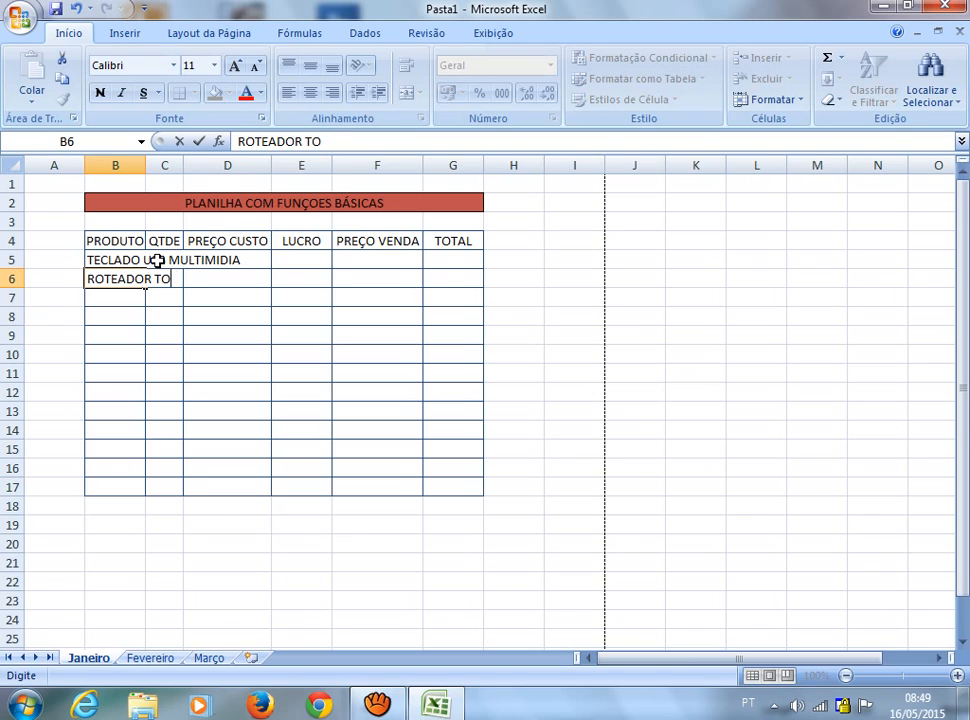
pyautogui.press('BackSpace')
pyautogui.write('PLINK')
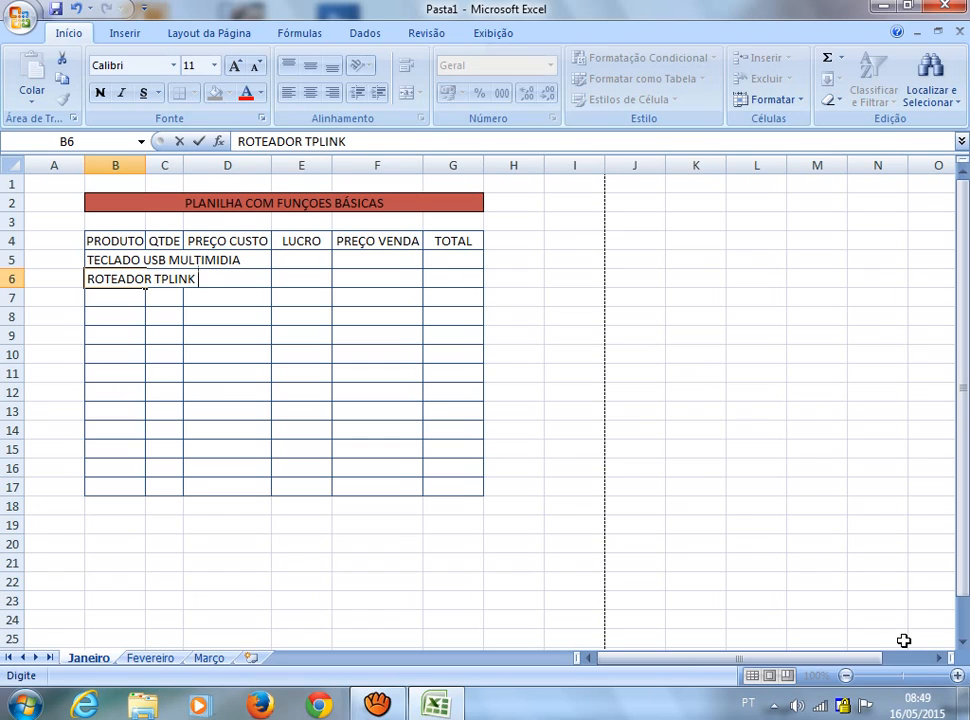
pyautogui.write('300MB')
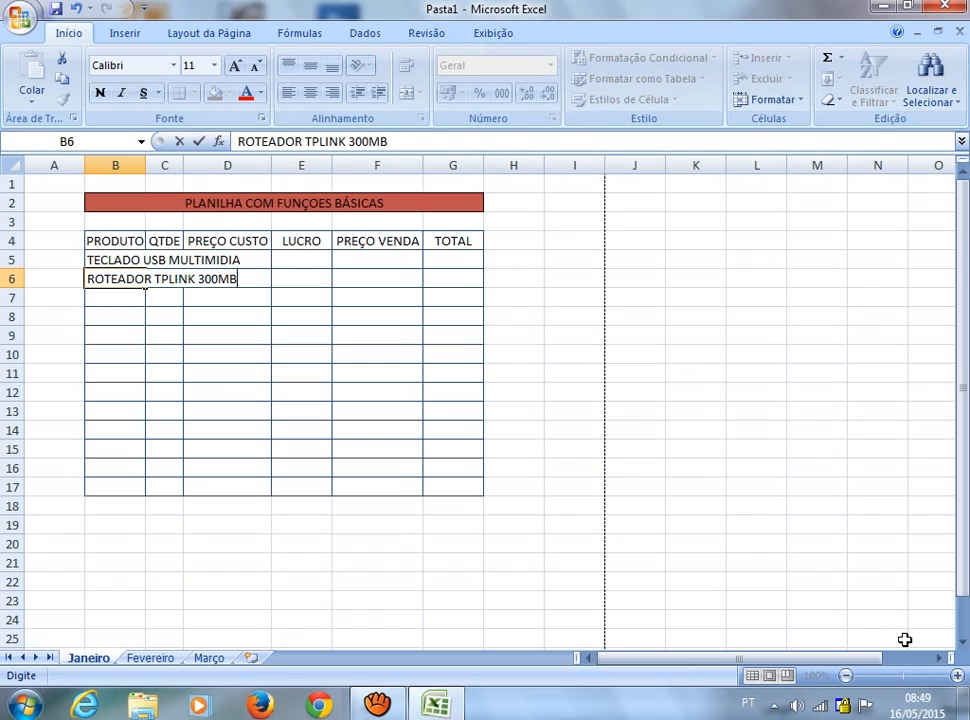
pyautogui.write('S 3 AN')
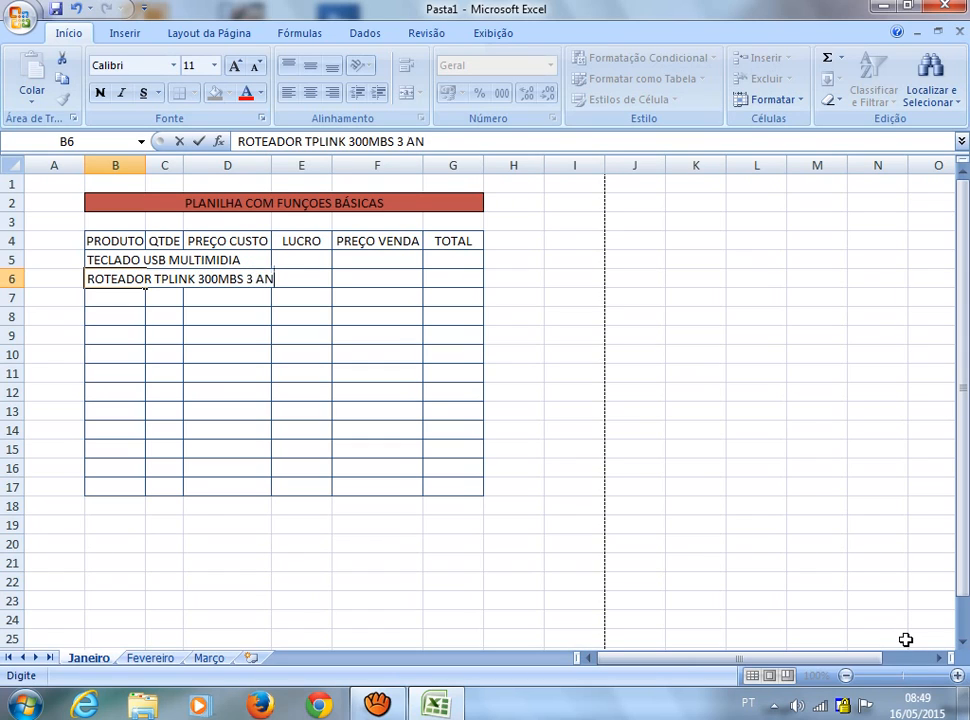
pyautogui.write('TENAS')
pyautogui.press('Return')
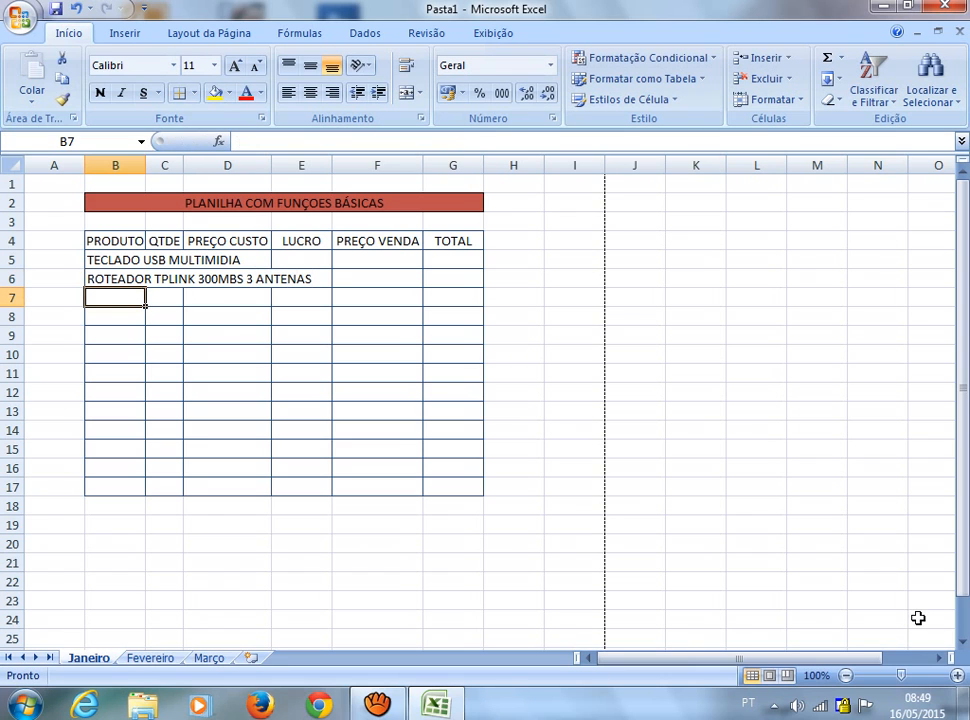
pyautogui.click(958, 676)
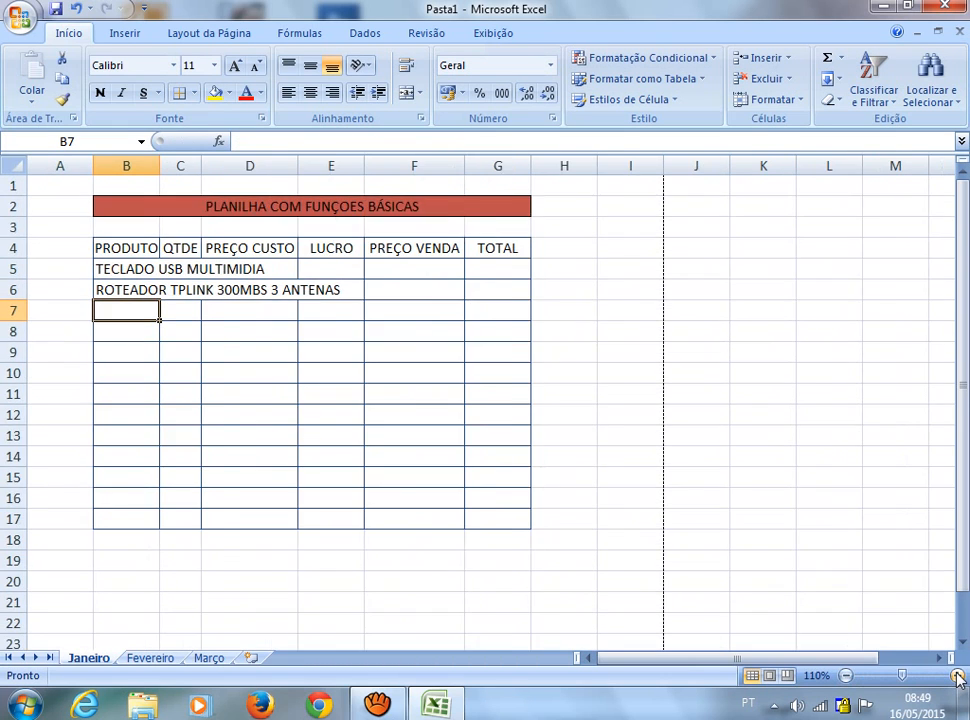
pyautogui.click(958, 676)
pyautogui.click(958, 676)
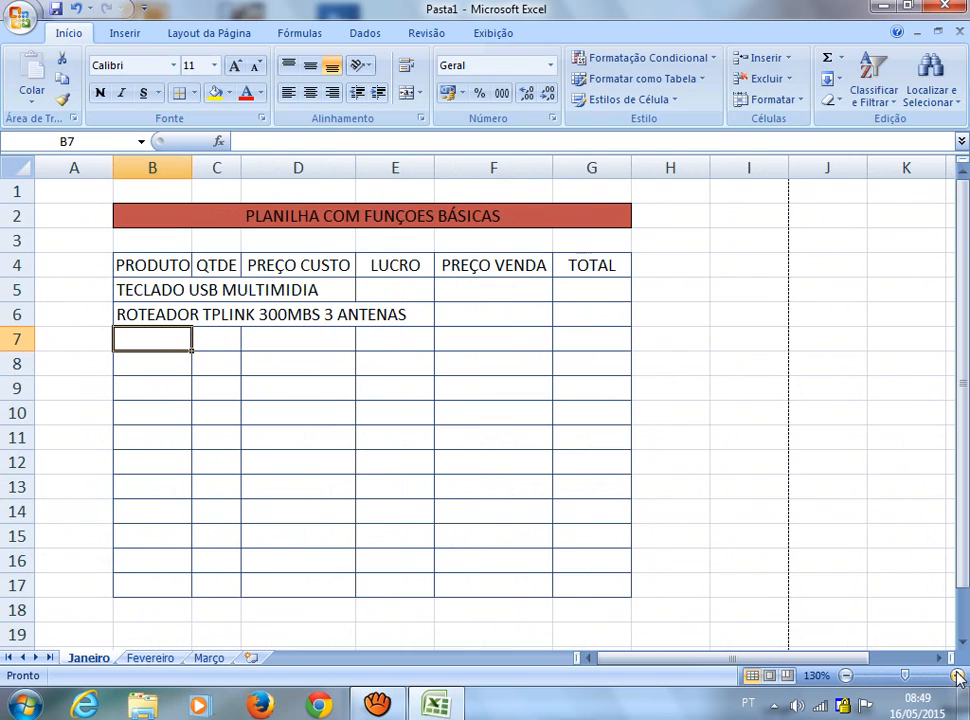
pyautogui.click(958, 676)
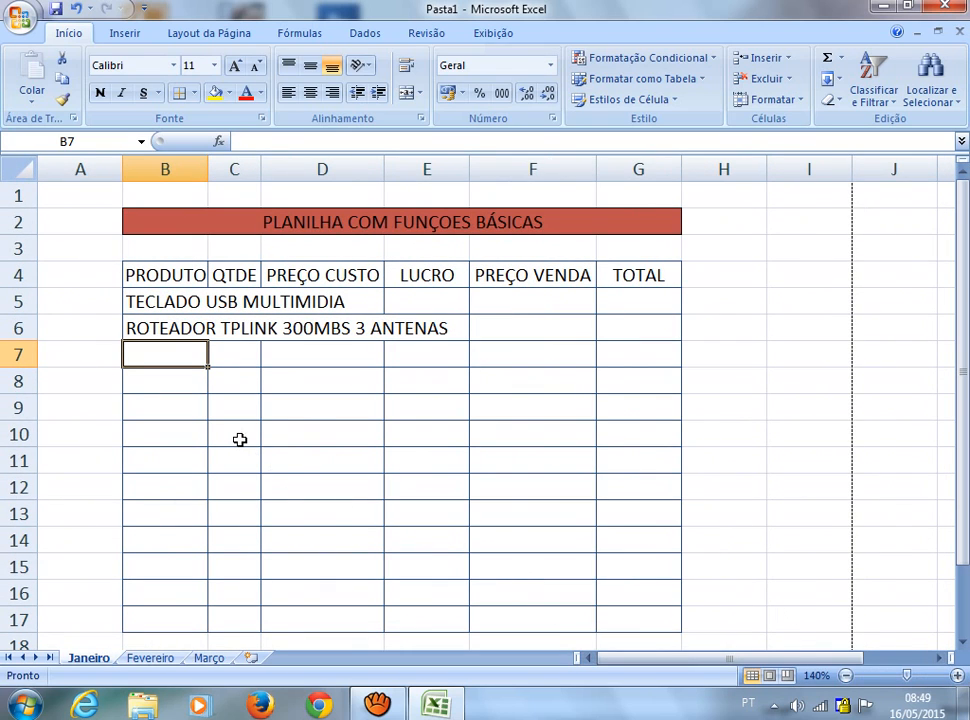
pyautogui.write('ROTEADOR')
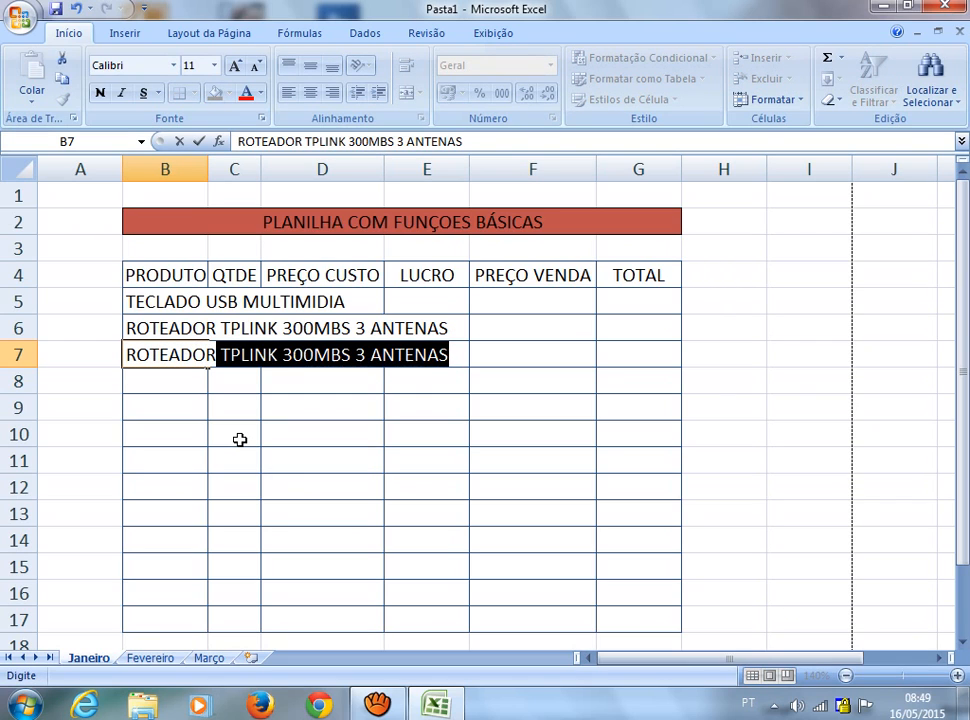
pyautogui.press('BackSpace')
pyautogui.press('BackSpace')
pyautogui.press('BackSpace')
pyautogui.press('BackSpace')
pyautogui.press('BackSpace')
pyautogui.press('BackSpace')
pyautogui.press('BackSpace')
pyautogui.press('BackSpace')
pyautogui.press('BackSpace')
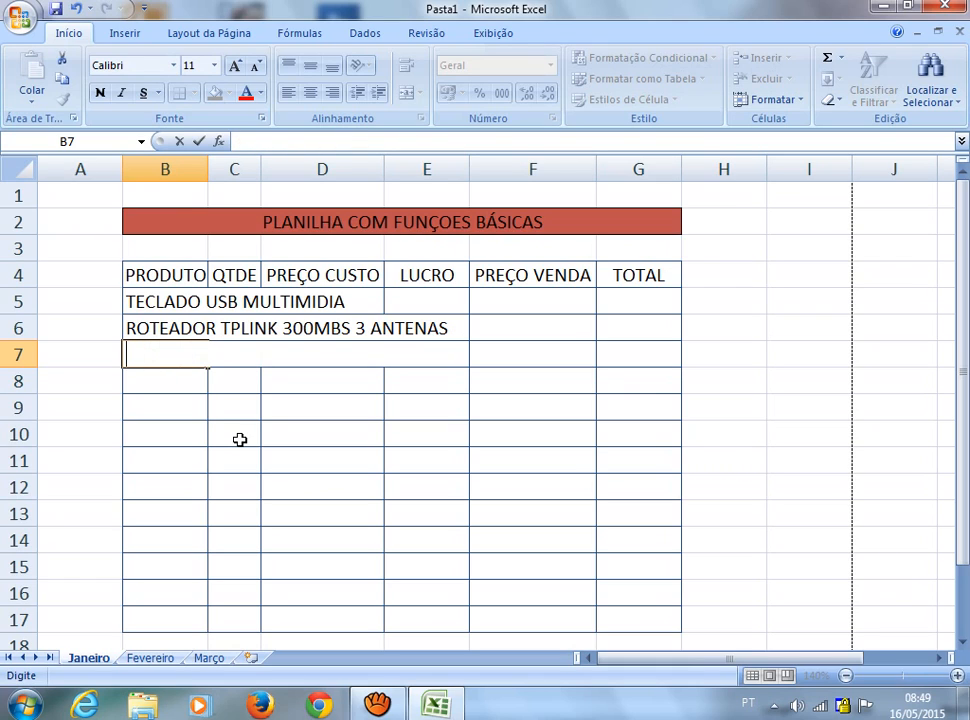
# - Fill cell B7 with ROTEADOR TPLINK 300MBS 3 ANTENAS by accepting the AutoComplete suggestion
pyautogui.write('R')
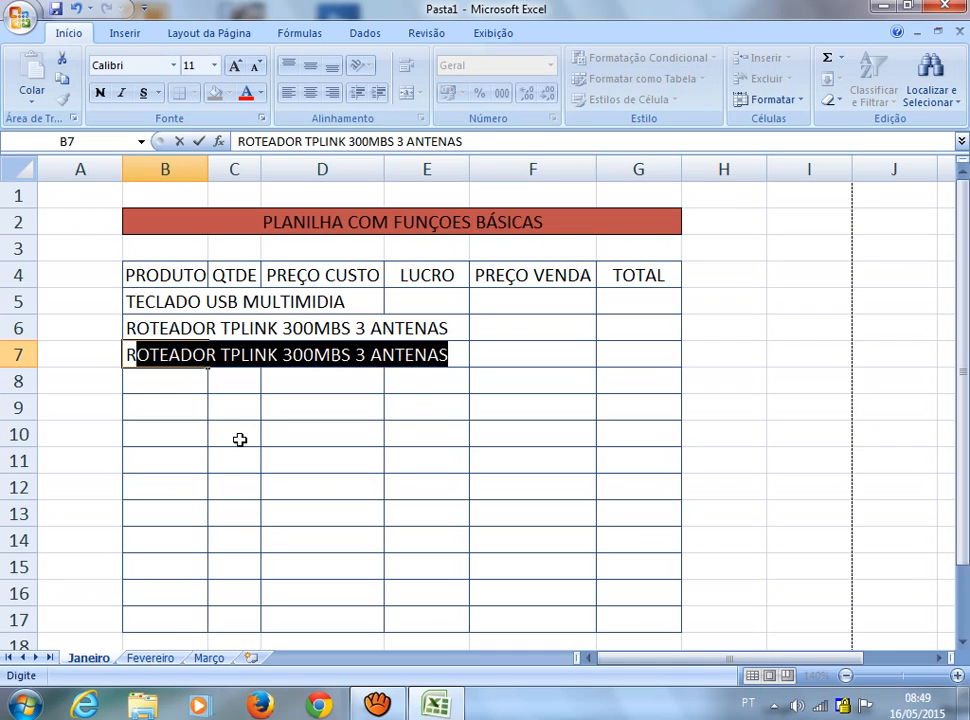
pyautogui.write('OTER')
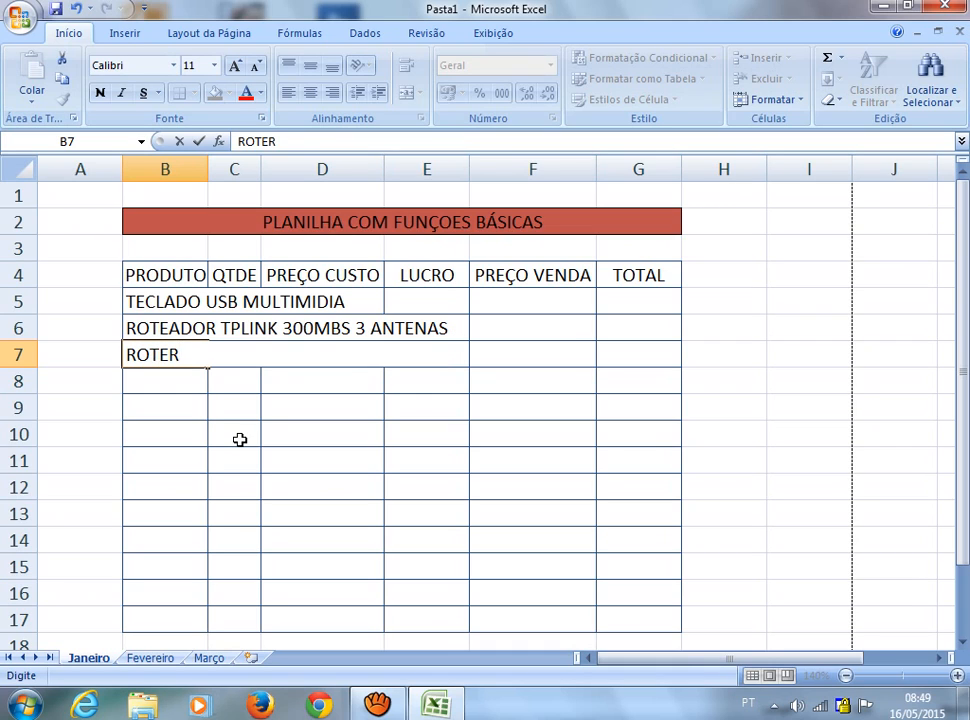
pyautogui.press('BackSpace')
pyautogui.write('ADO')
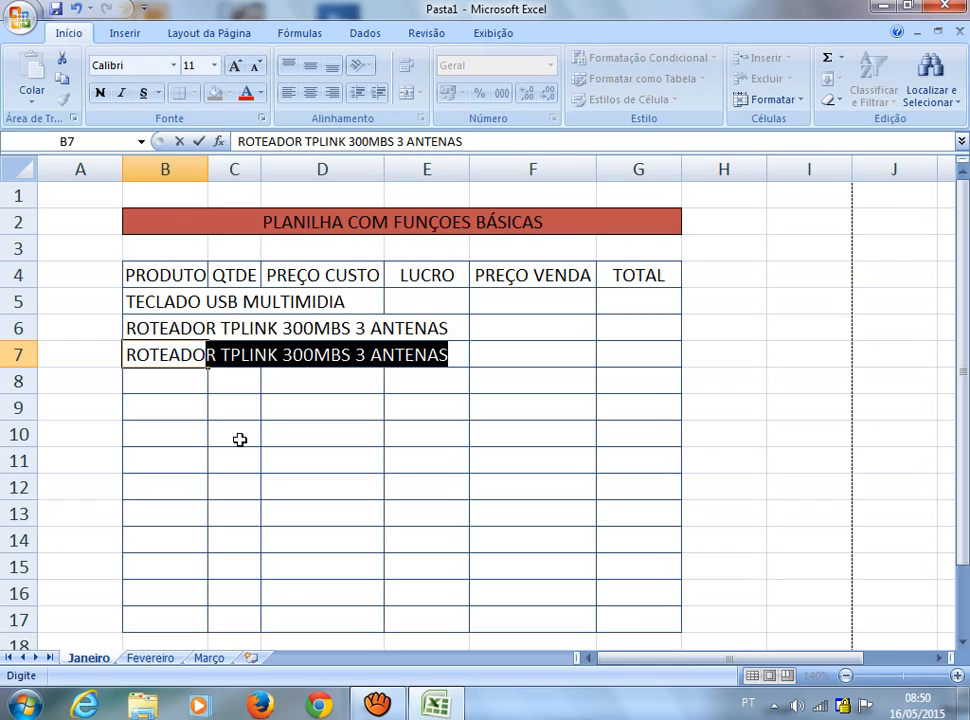
pyautogui.write('R')
pyautogui.press('Return')
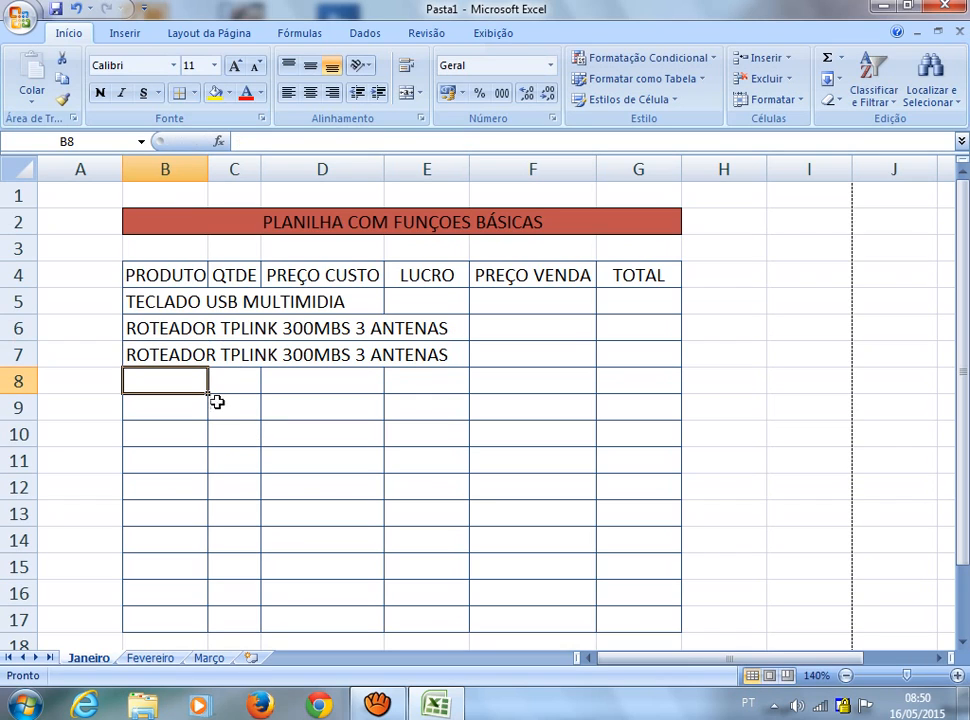
# - Replace the product name in cell B7 with ROTEADOR DLINK 150MBS 1 ANTENA
pyautogui.click(177, 353)
pyautogui.write('ROTEADO')
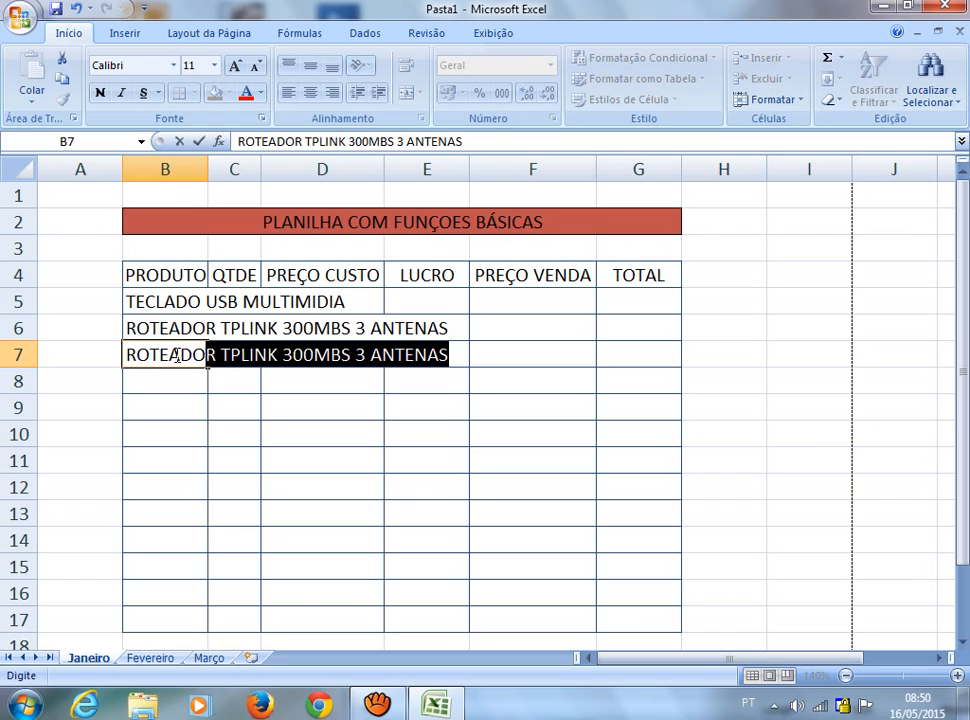
pyautogui.write('R DLIN')
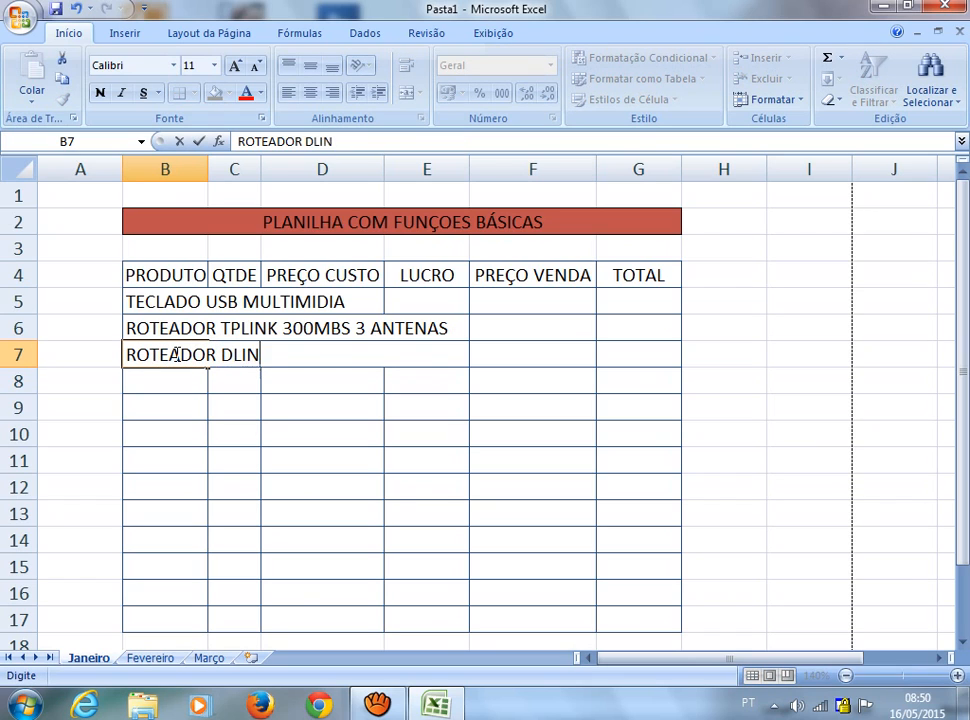
pyautogui.write('K 150')
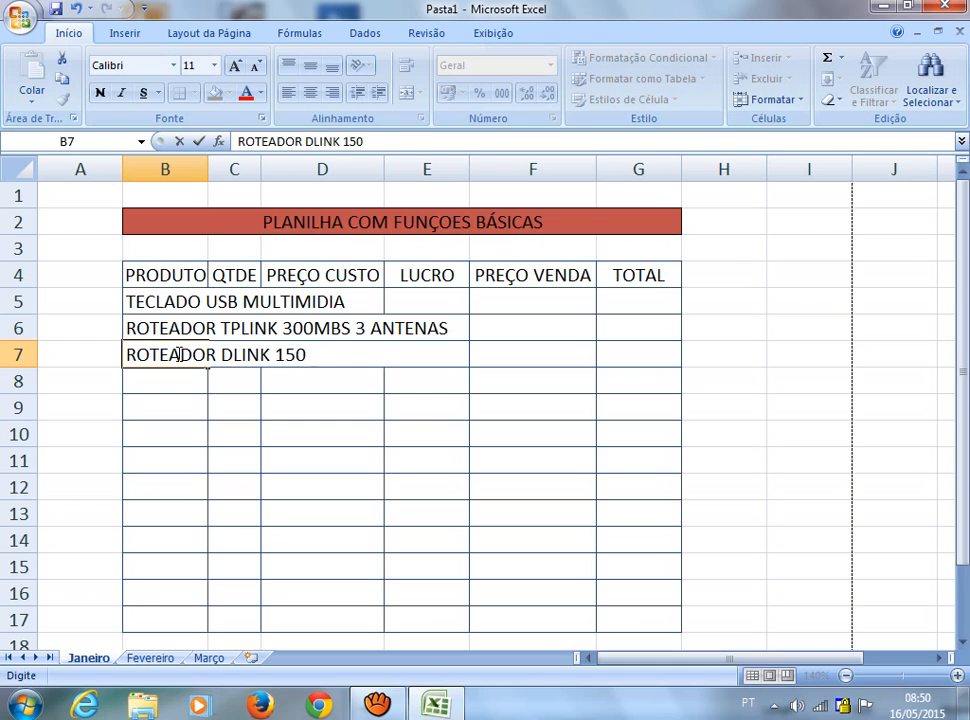
pyautogui.write('MBS 1')
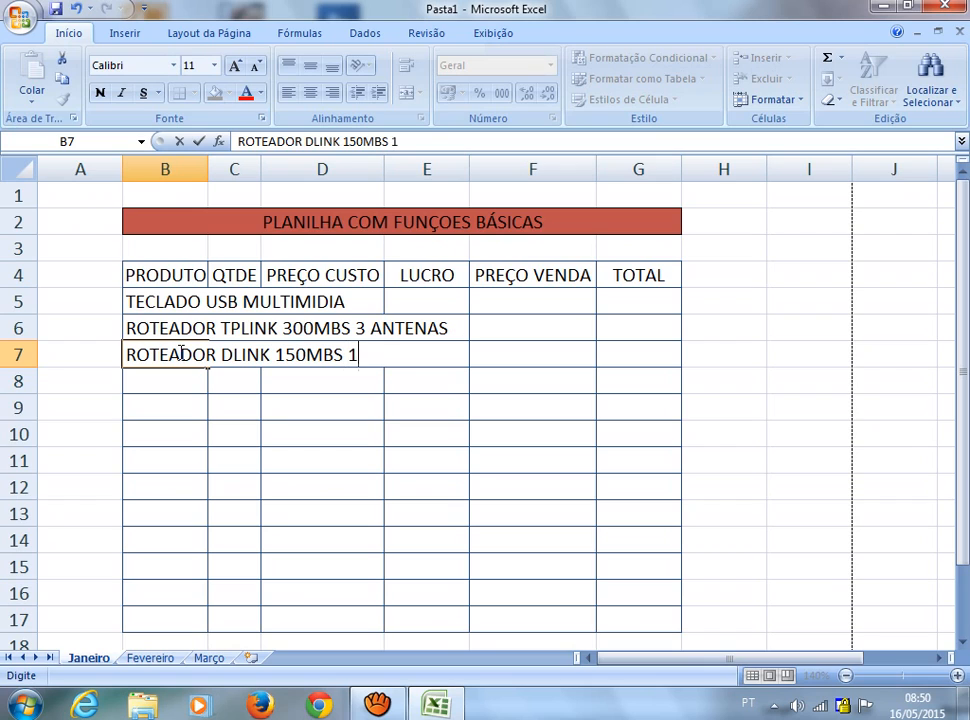
pyautogui.write(' ANTENA')
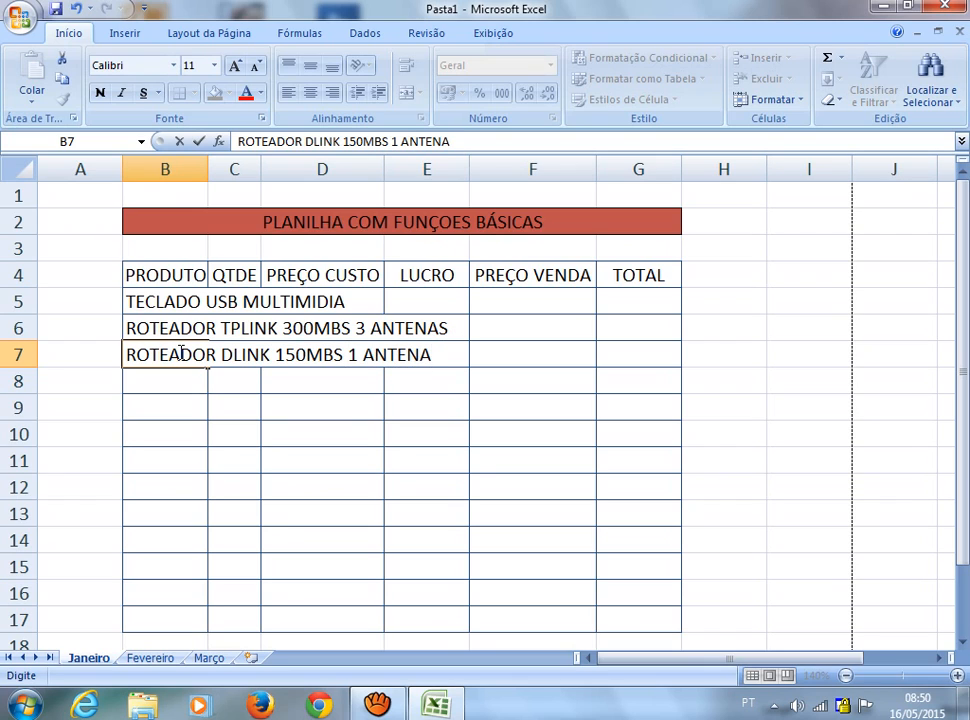
pyautogui.press('Return')
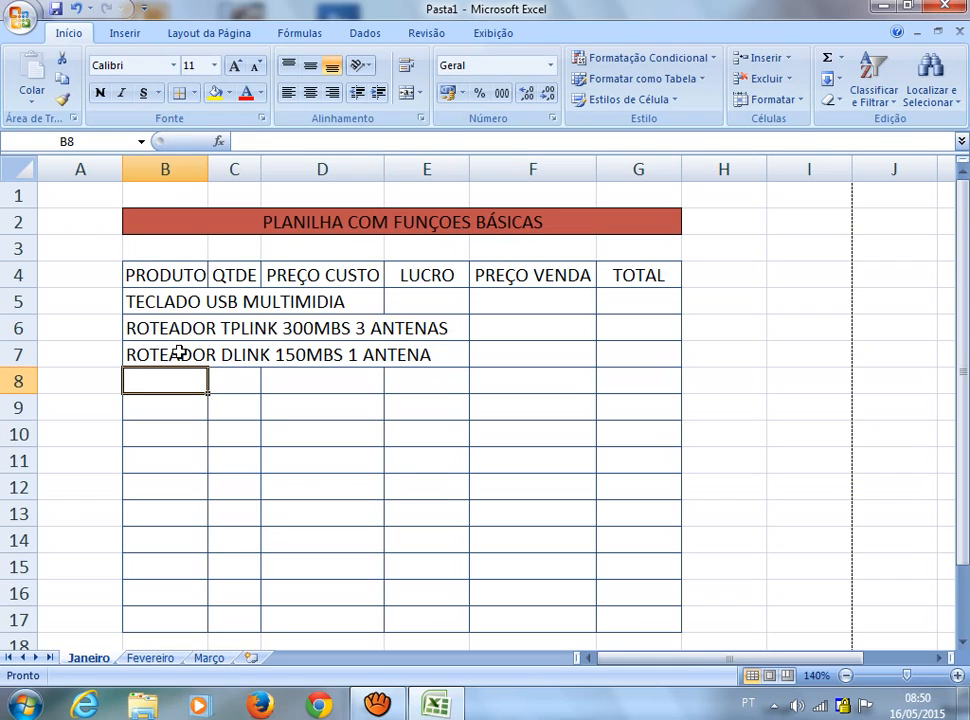
pyautogui.write('RED')
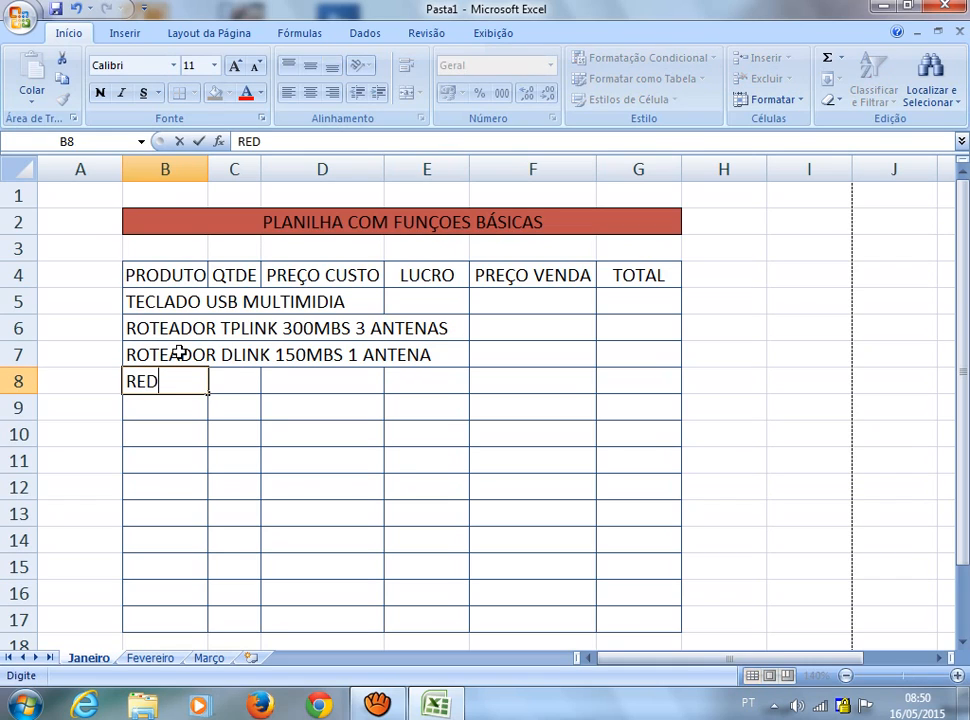
pyautogui.press('BackSpace')
pyautogui.press('BackSpace')
pyautogui.write('PLACA')
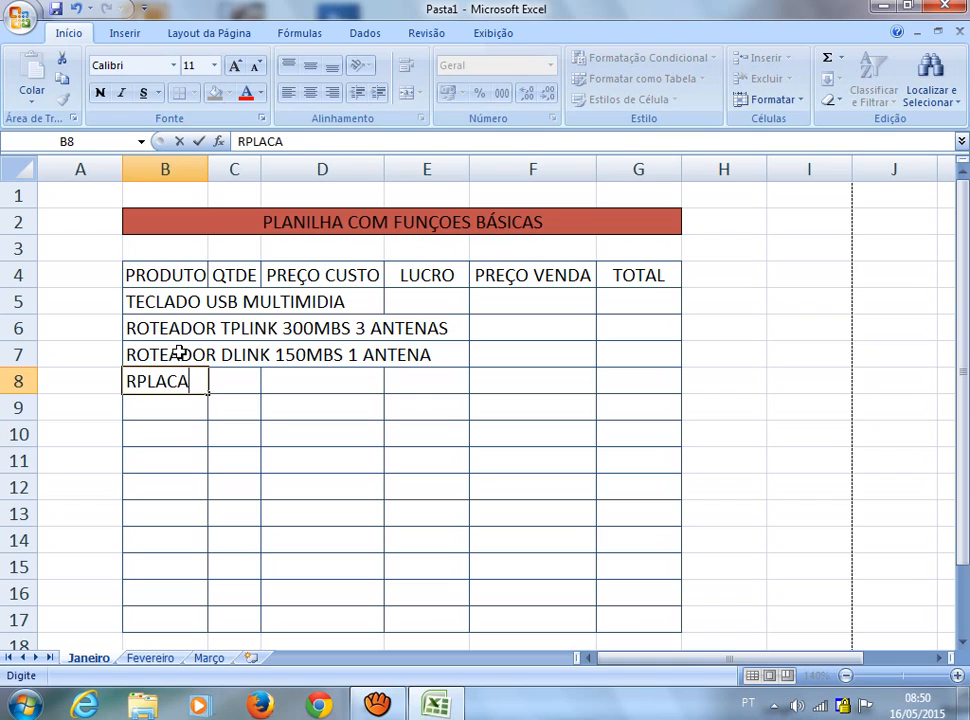
pyautogui.press('BackSpace')
pyautogui.press('BackSpace')
pyautogui.press('BackSpace')
pyautogui.press('BackSpace')
pyautogui.press('BackSpace')
pyautogui.press('BackSpace')
# - Enter the product name PLACA DE REDE USB 150 TPLINK in cell B8 of the PRODUTO column
pyautogui.write('P')
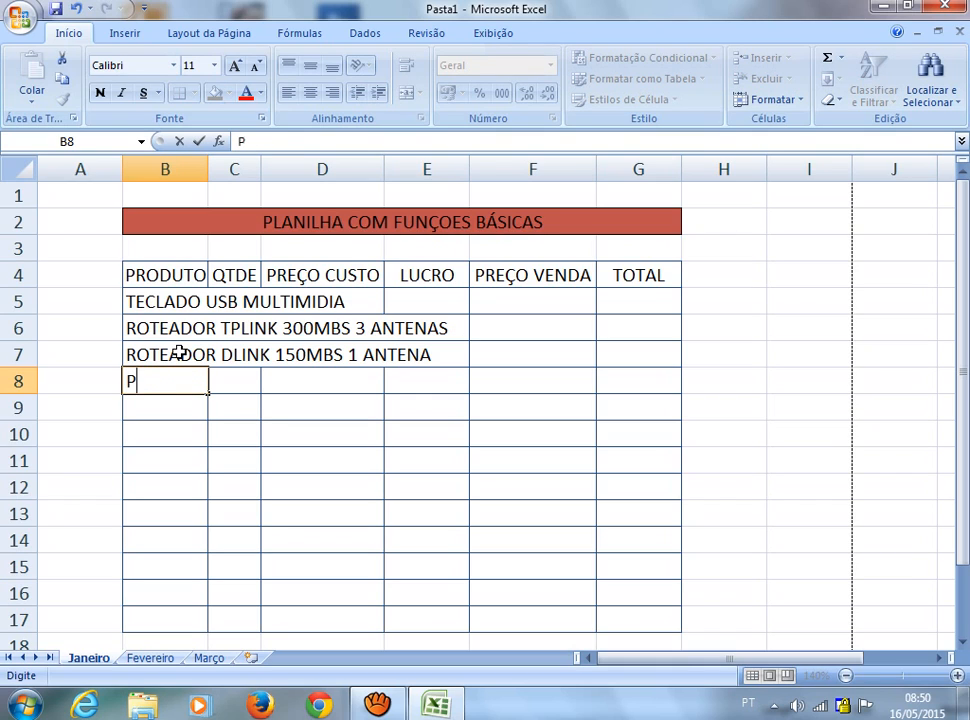
pyautogui.write('LACA DE RED')
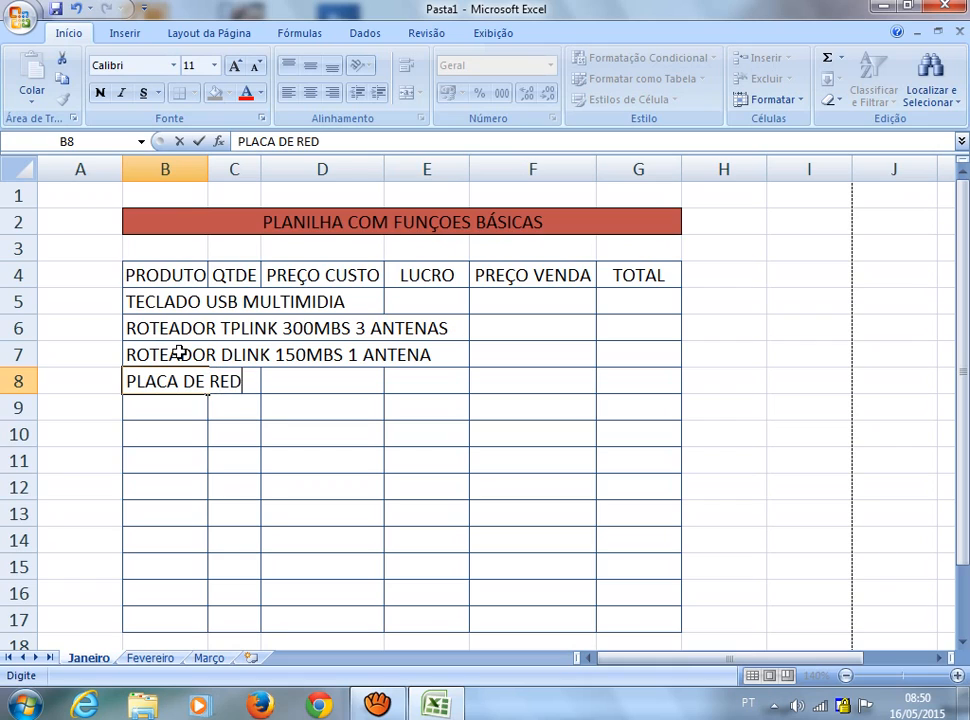
pyautogui.write('E US')
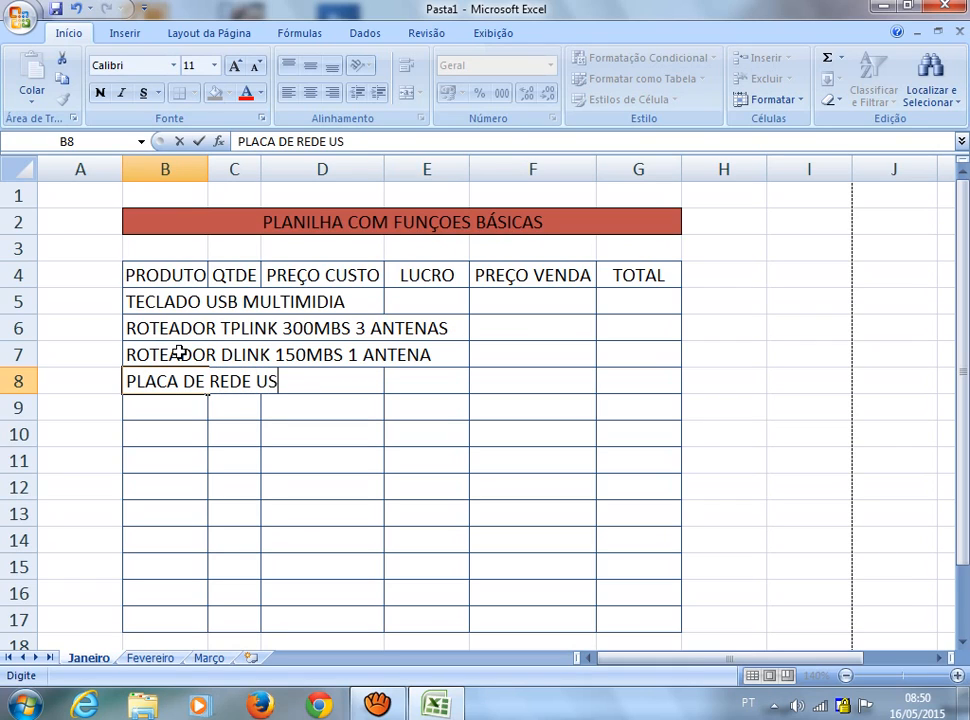
pyautogui.write('B 150 T')
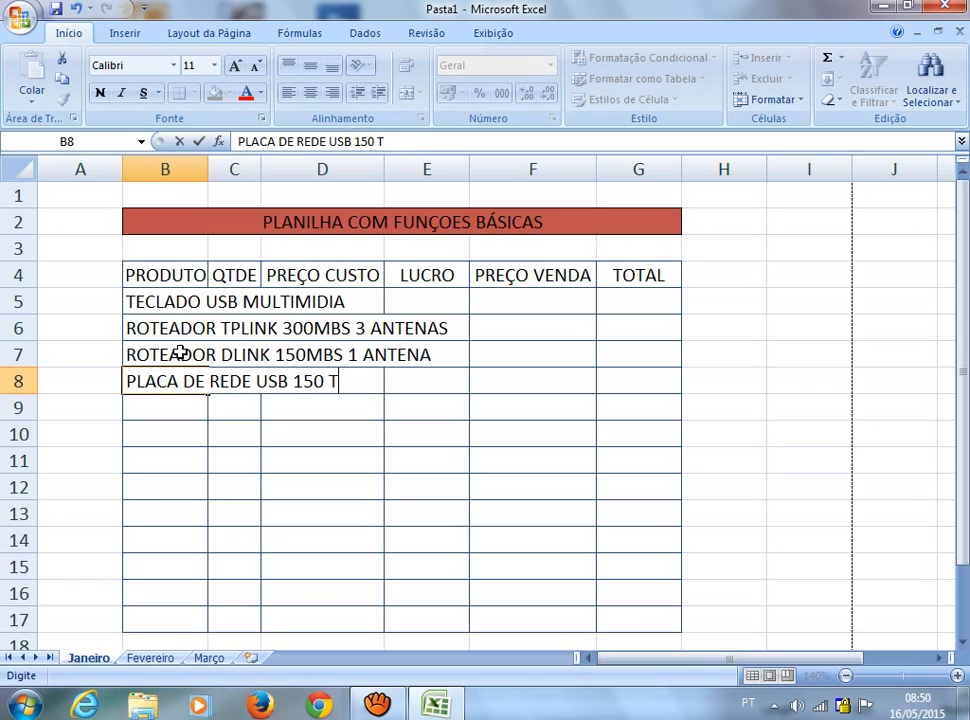
pyautogui.write('PLINK')
pyautogui.press('Return')
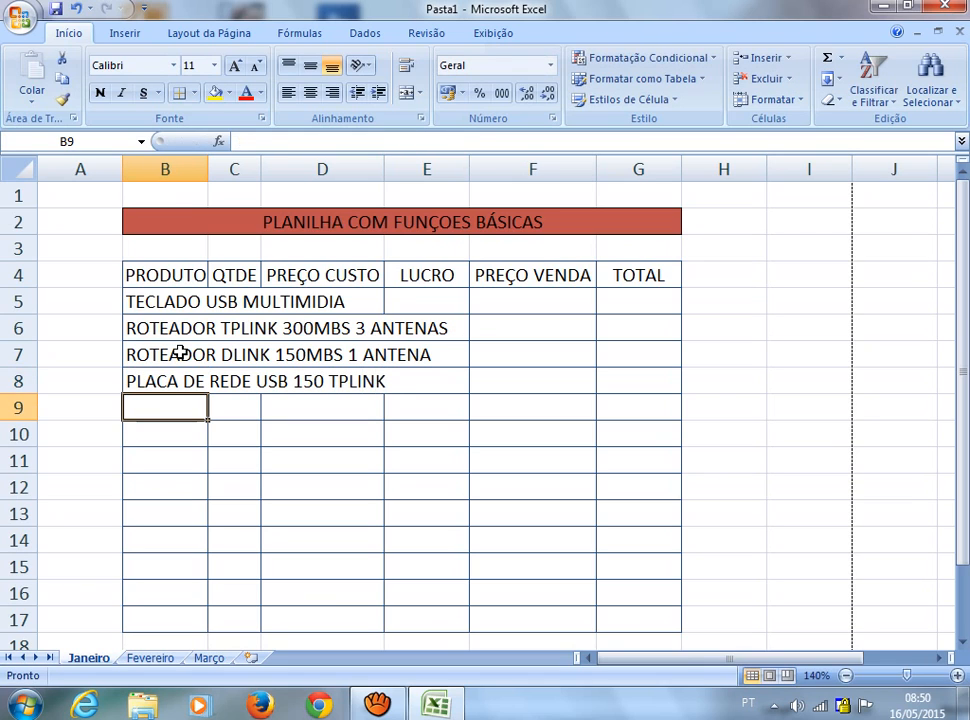
# - Enter the product name PLACA DE REDE USB 150 DLINK in cell B9
pyautogui.write('PLACA DE')
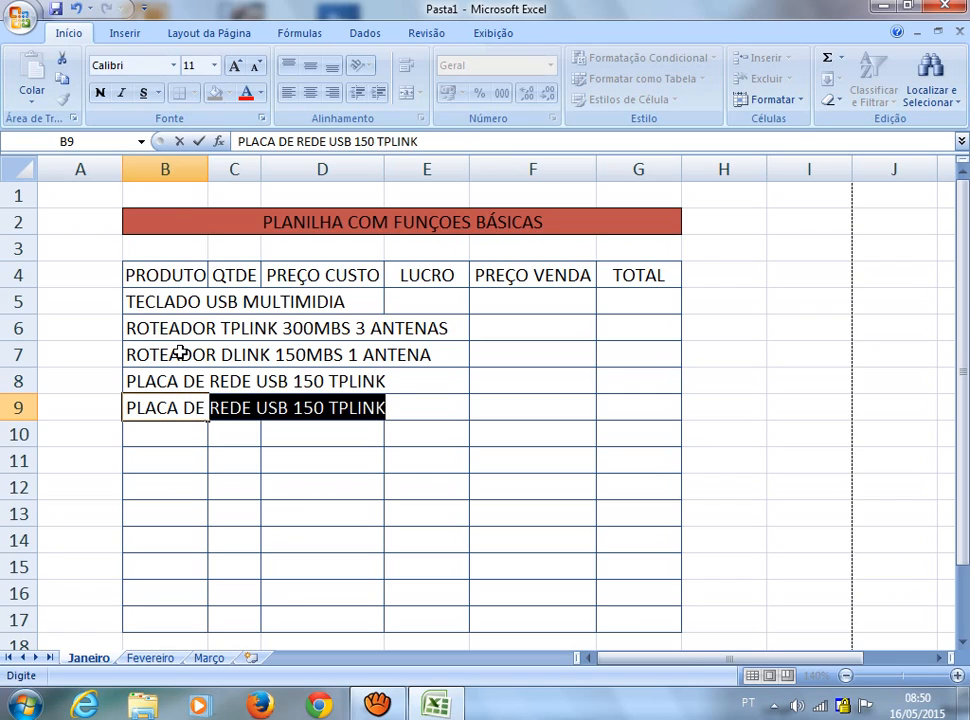
pyautogui.write(' REDE ')
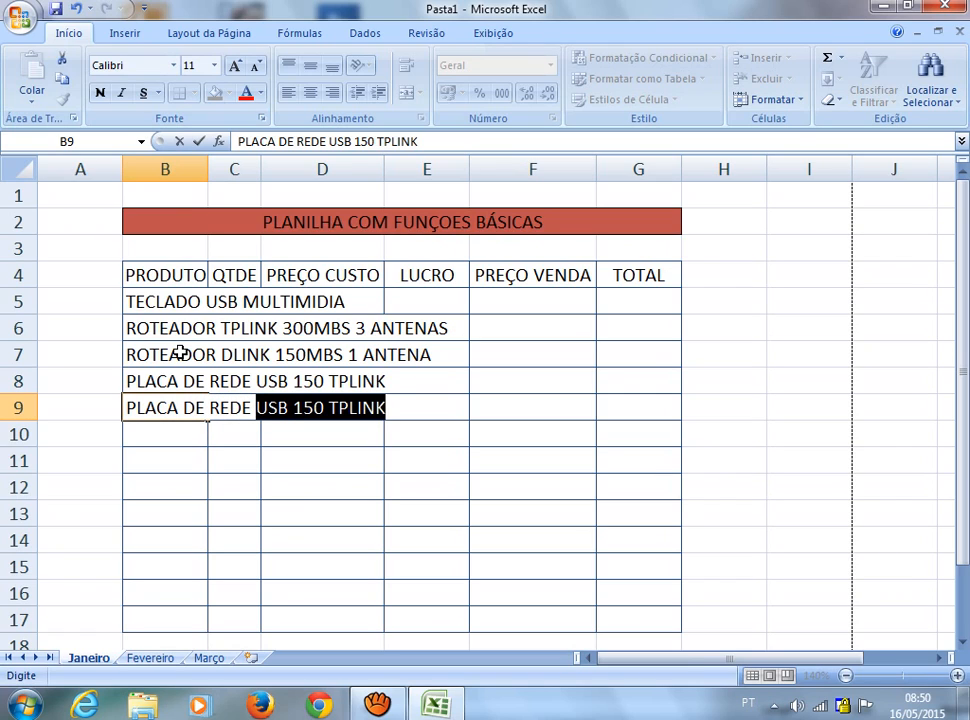
pyautogui.write('USB 1')
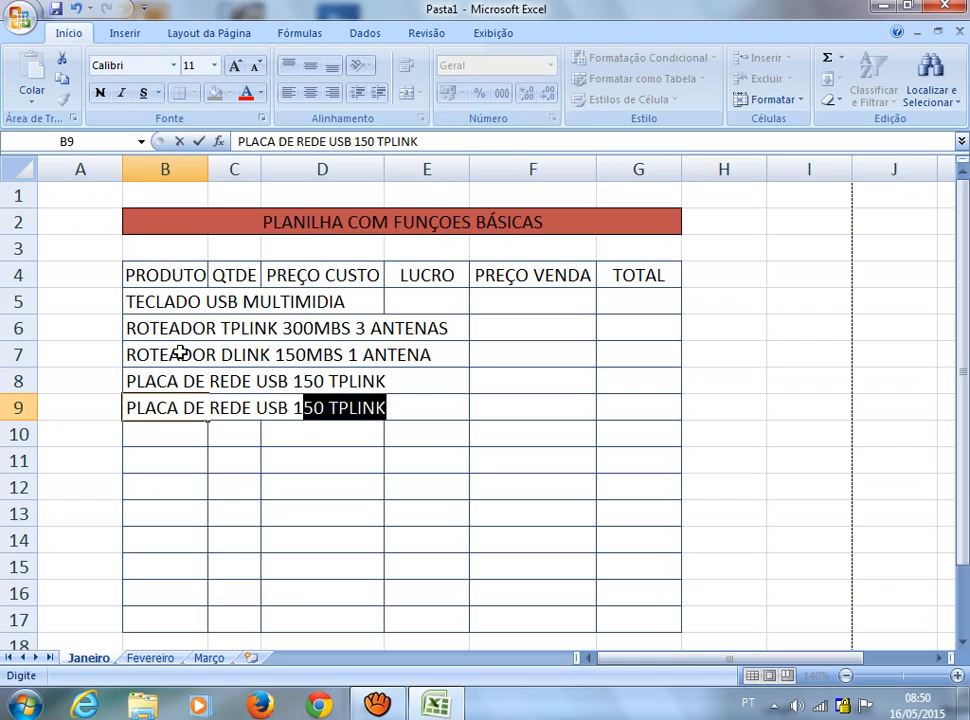
pyautogui.write('50 D')
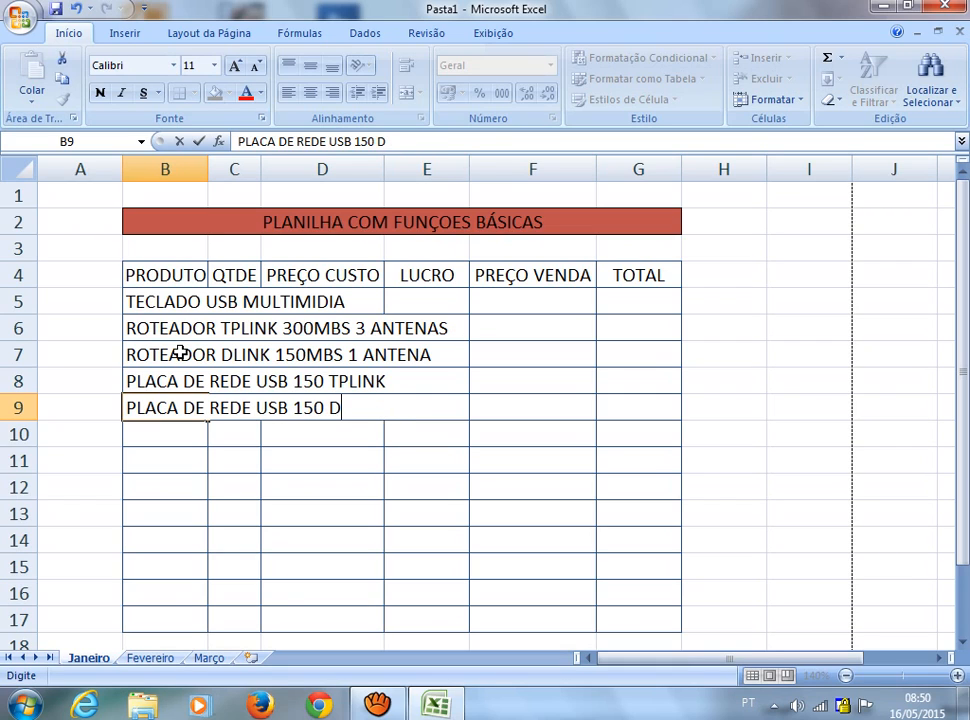
pyautogui.write('LINK')
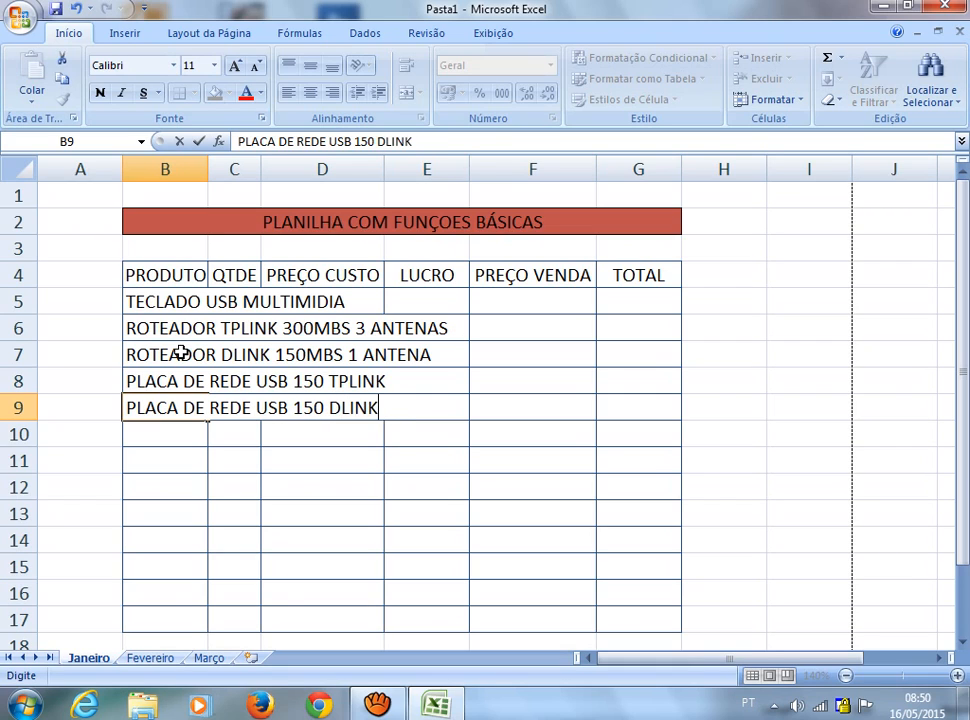
pyautogui.press('Return')
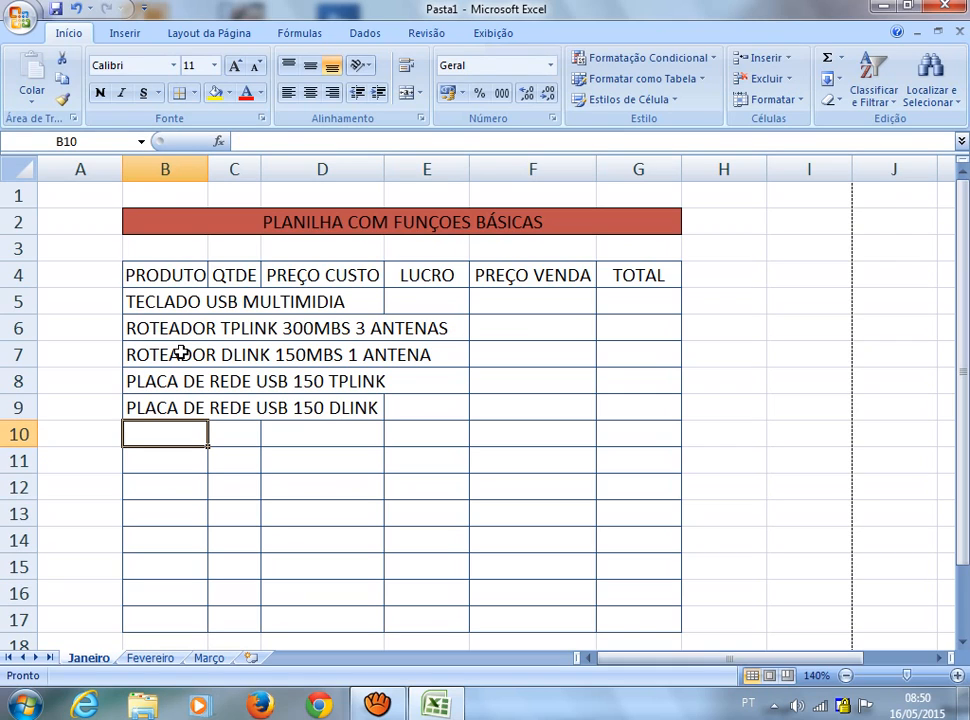
# - Enter the product name MEMÓRIA 4GB DDR3 KING in cell B10
pyautogui.write('MEMÓRIA')
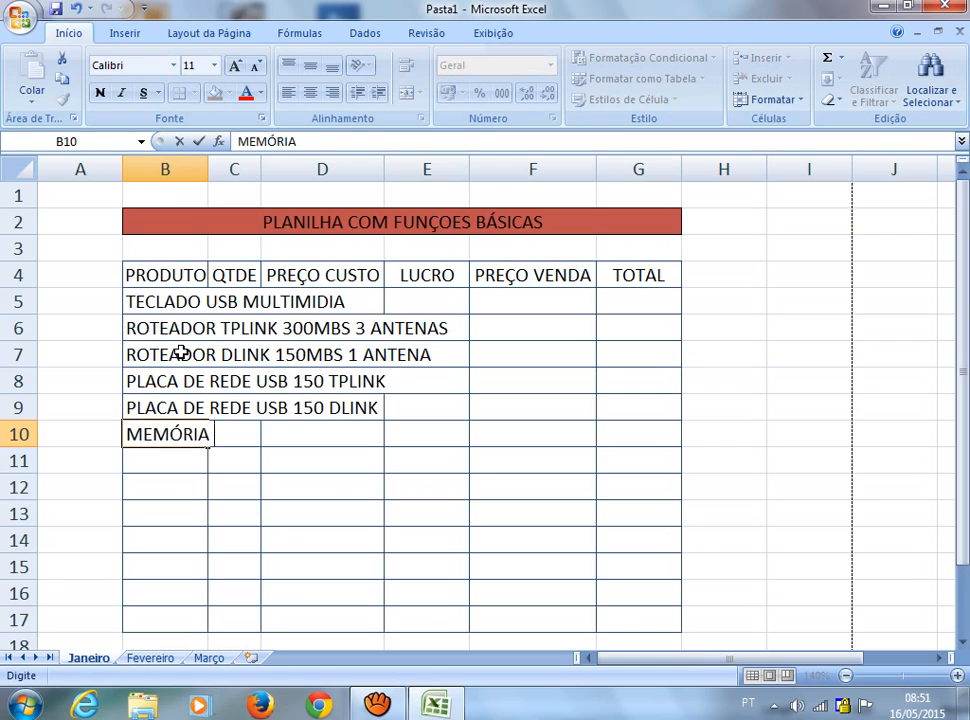
pyautogui.write(' 4GB ')
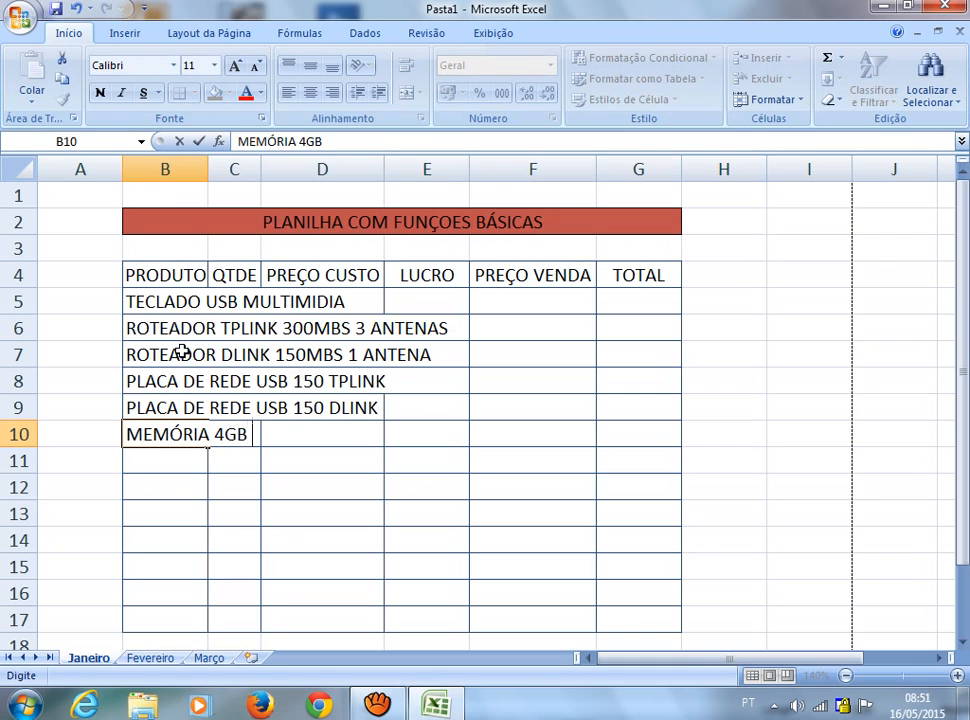
pyautogui.write('DDR3')
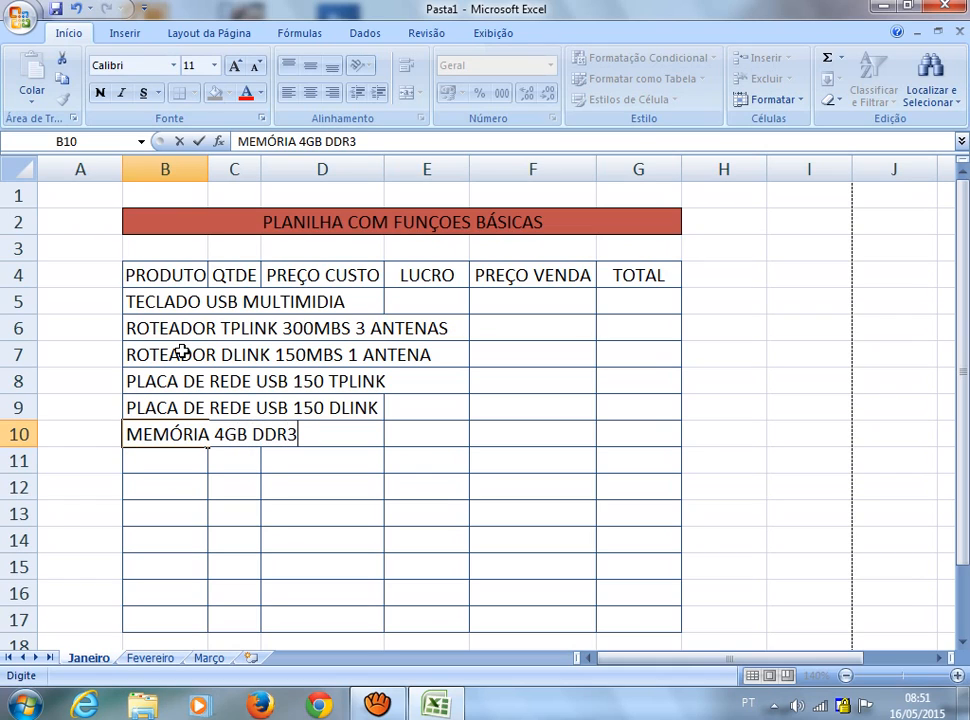
pyautogui.write(' KING')
pyautogui.press('Return')
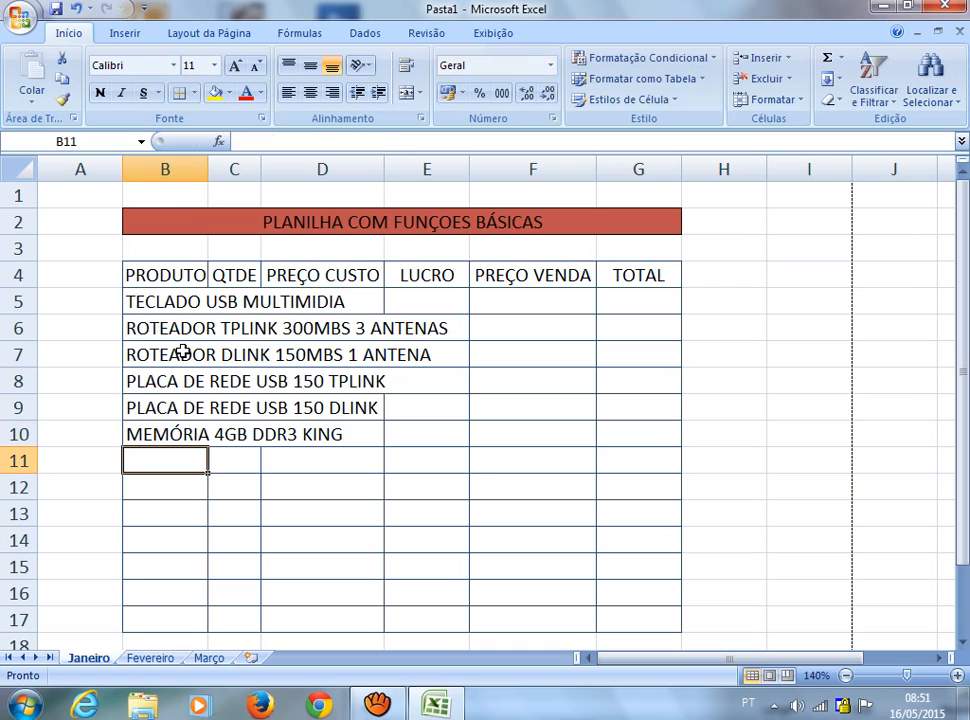
# - Enter the product name MEMÓRIA 4GB DDR2 KING in cell B11
pyautogui.write('MEMÓRIA ')
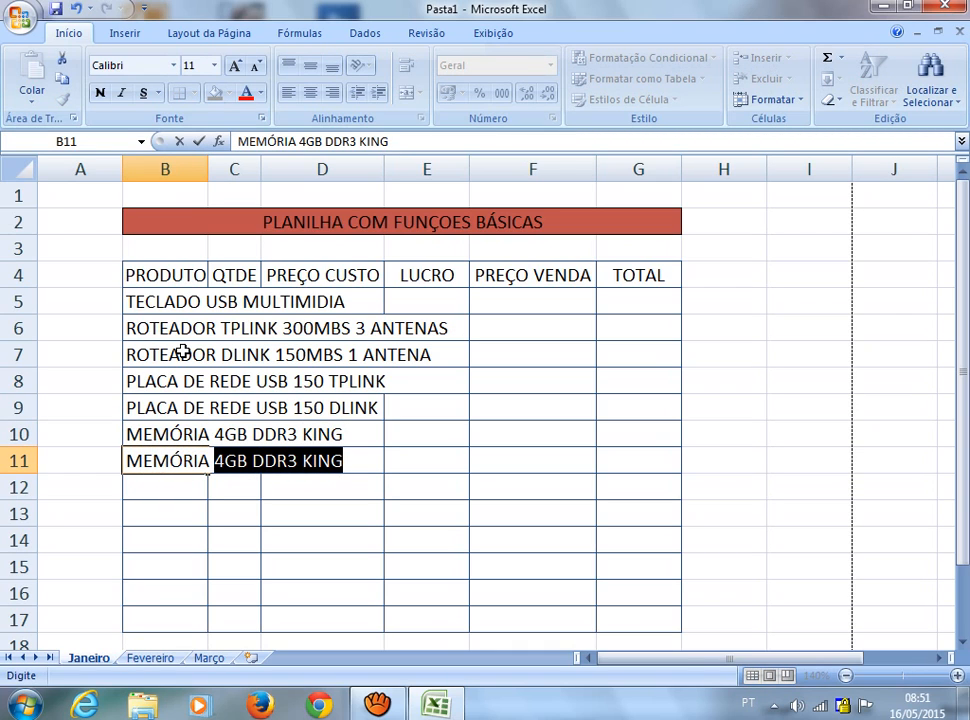
pyautogui.write('4GB DD')
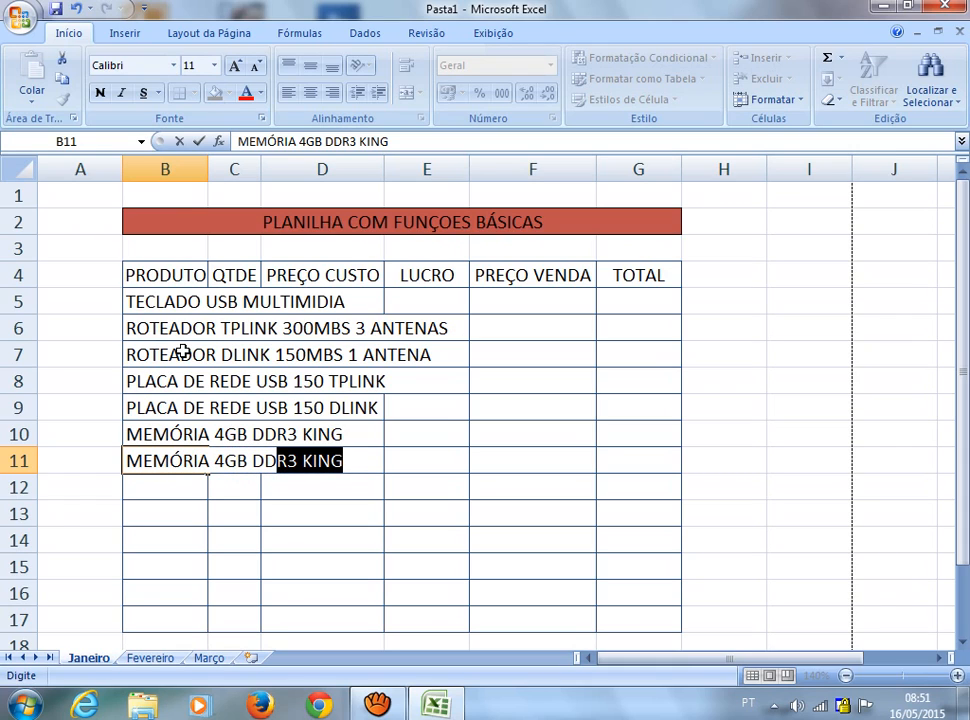
pyautogui.write('R')
pyautogui.write('2')
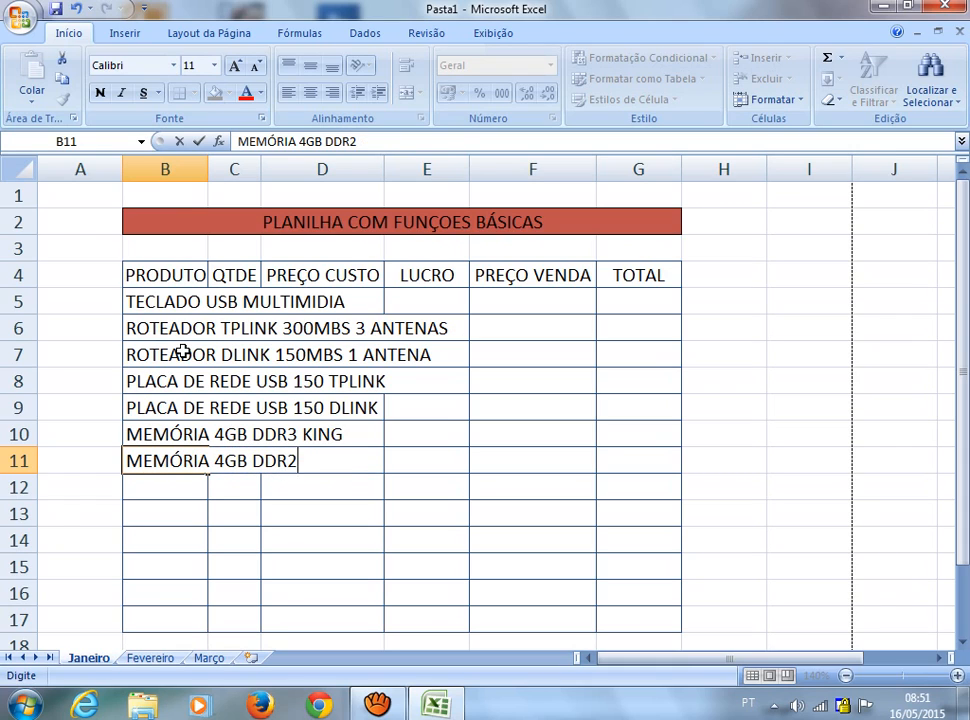
pyautogui.write(' KING')
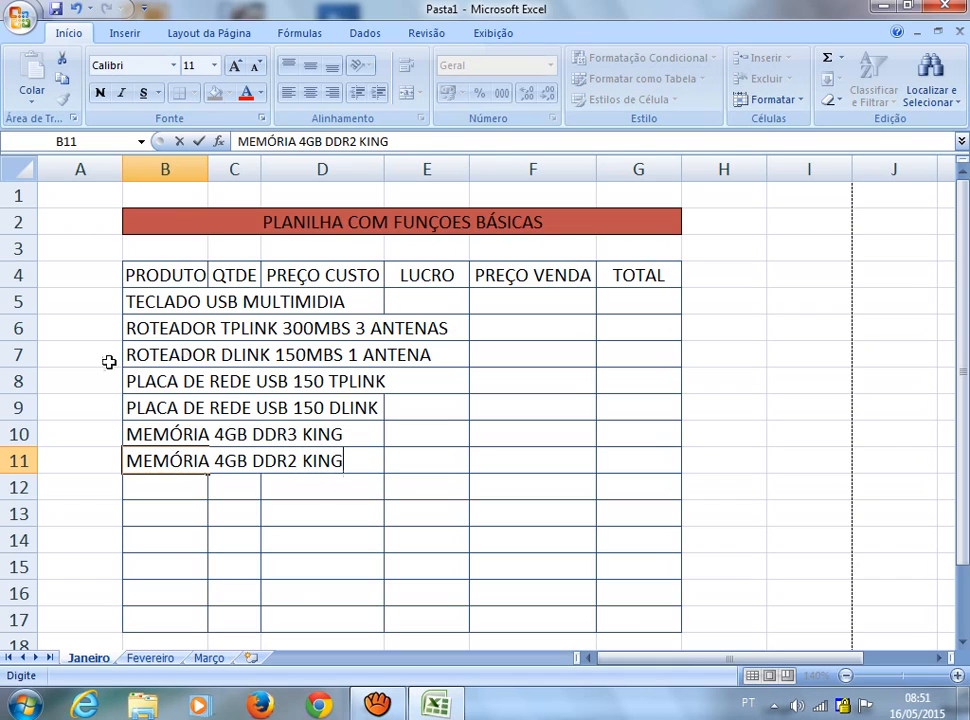
pyautogui.press('Return')
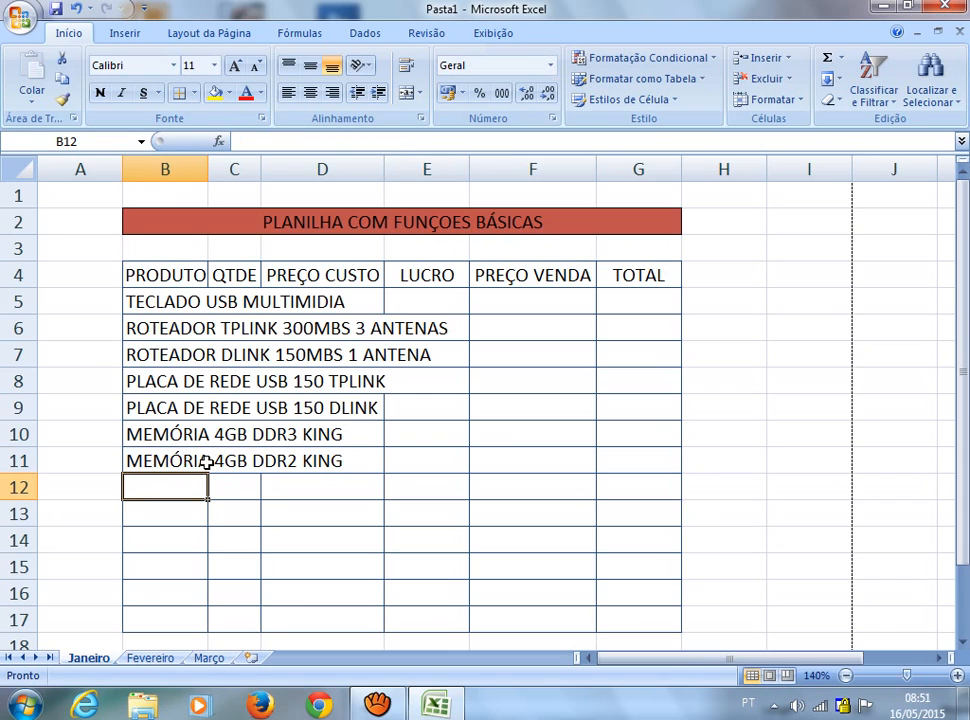
# - Enter the product name HARD DISK 500GB SAMSUNG in cell B12
pyautogui.write('HAR')
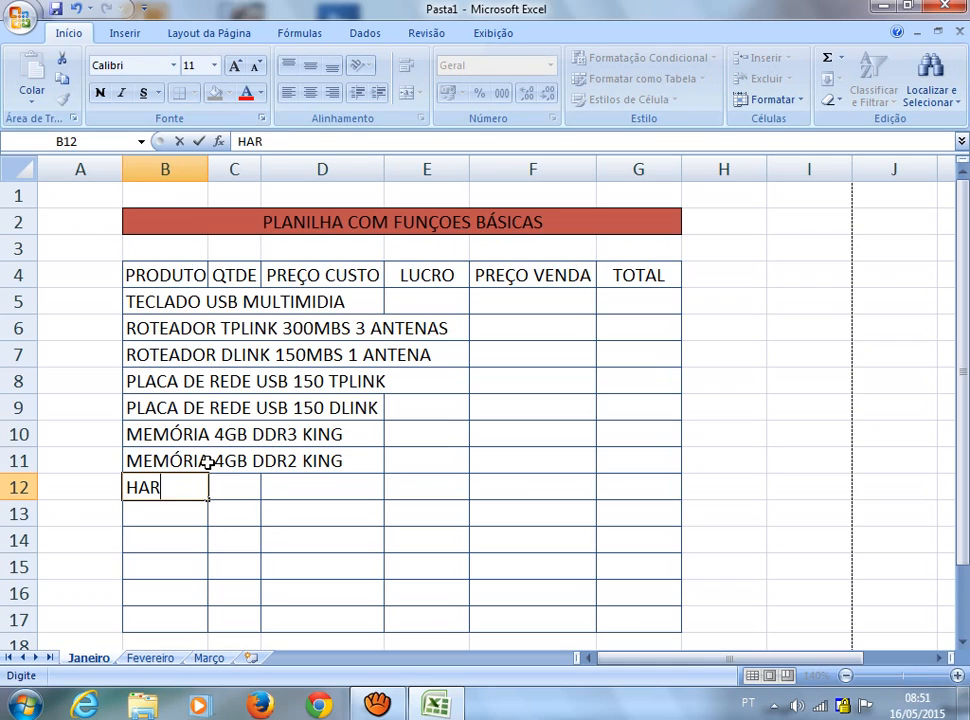
pyautogui.write('D DIS')
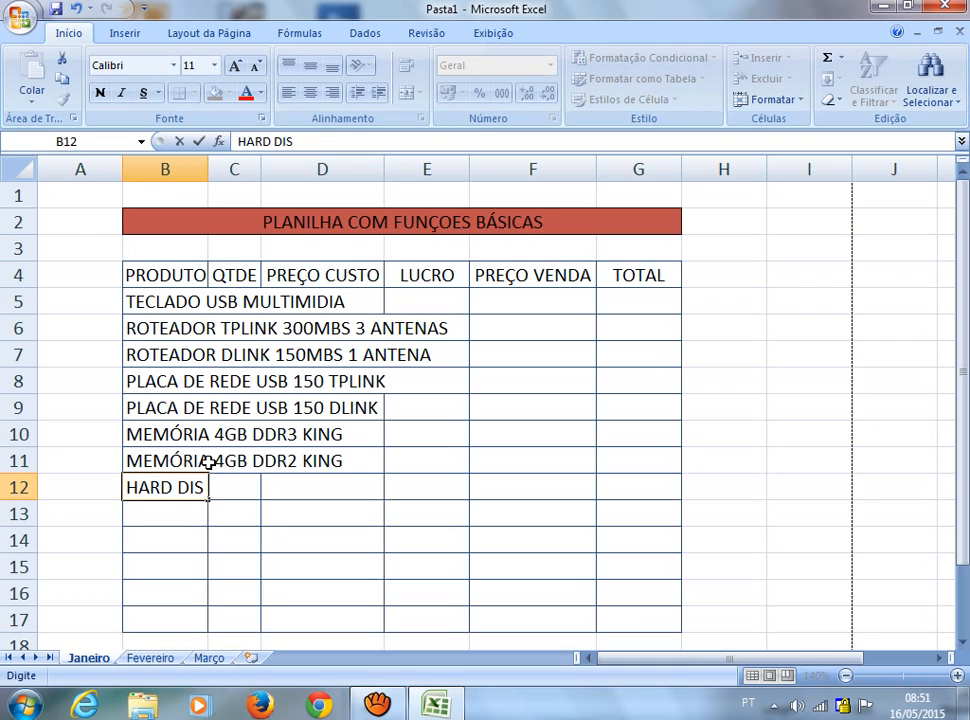
pyautogui.write('K 500GB SA')
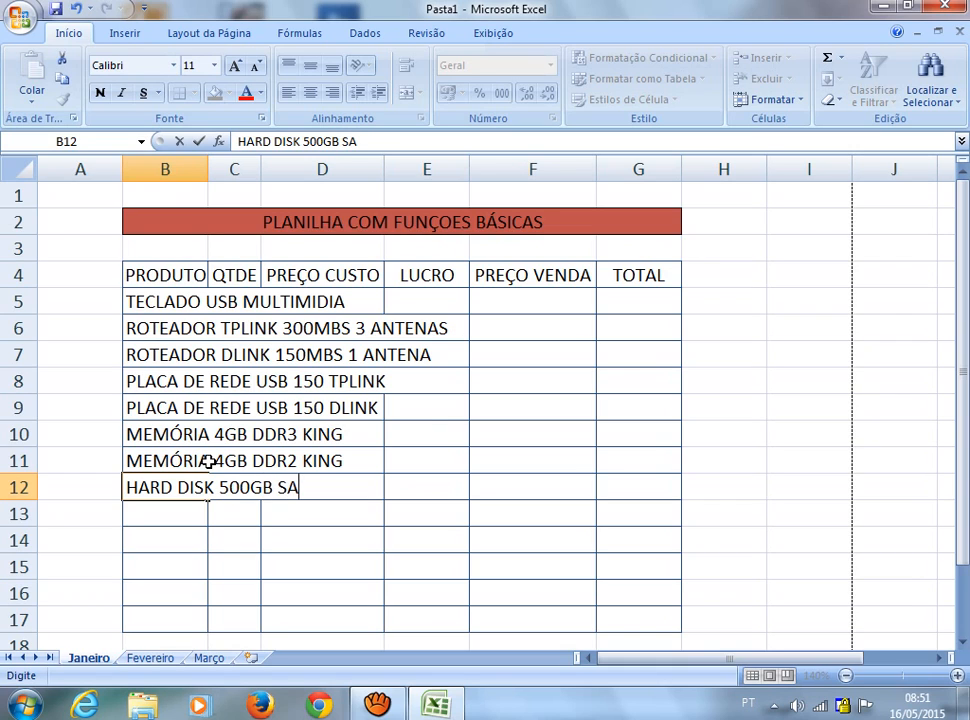
pyautogui.write('MSUNG')
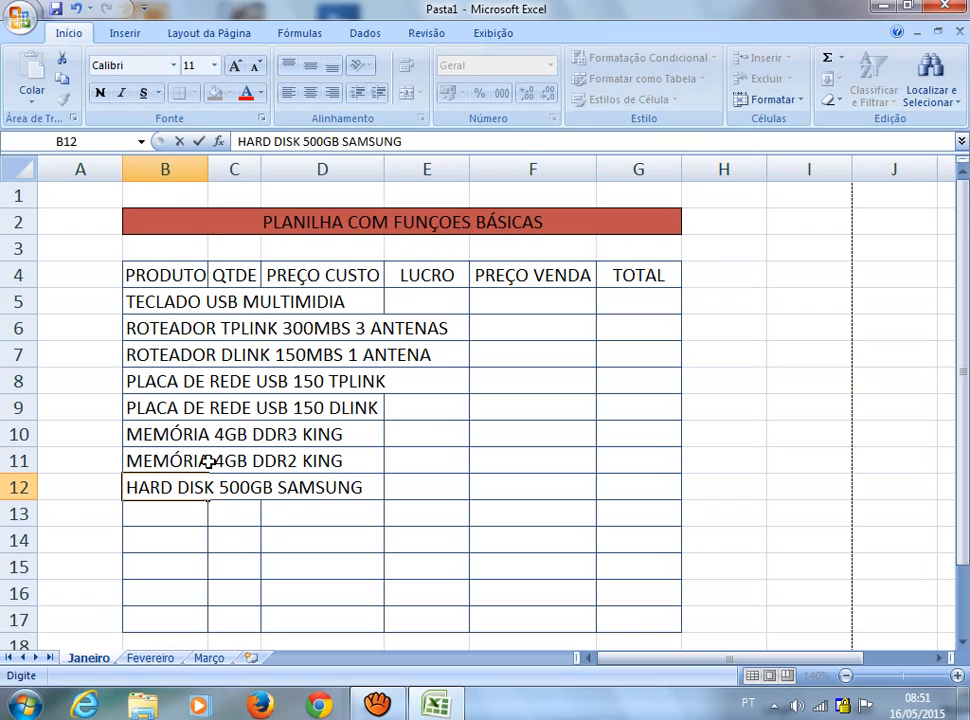
pyautogui.press('Return')
# - Enter the product name HARD DISK 1TB SAMSUNG in cell B13
pyautogui.write('HARD DUS')
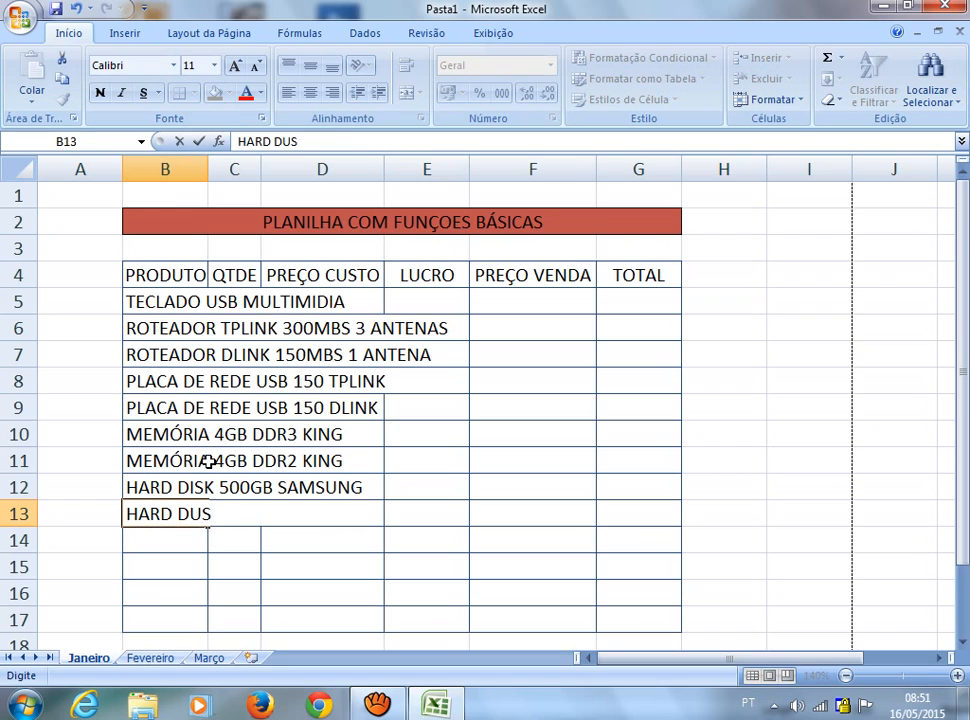
pyautogui.press('BackSpace')
pyautogui.press('BackSpace')
pyautogui.write('ISK ')
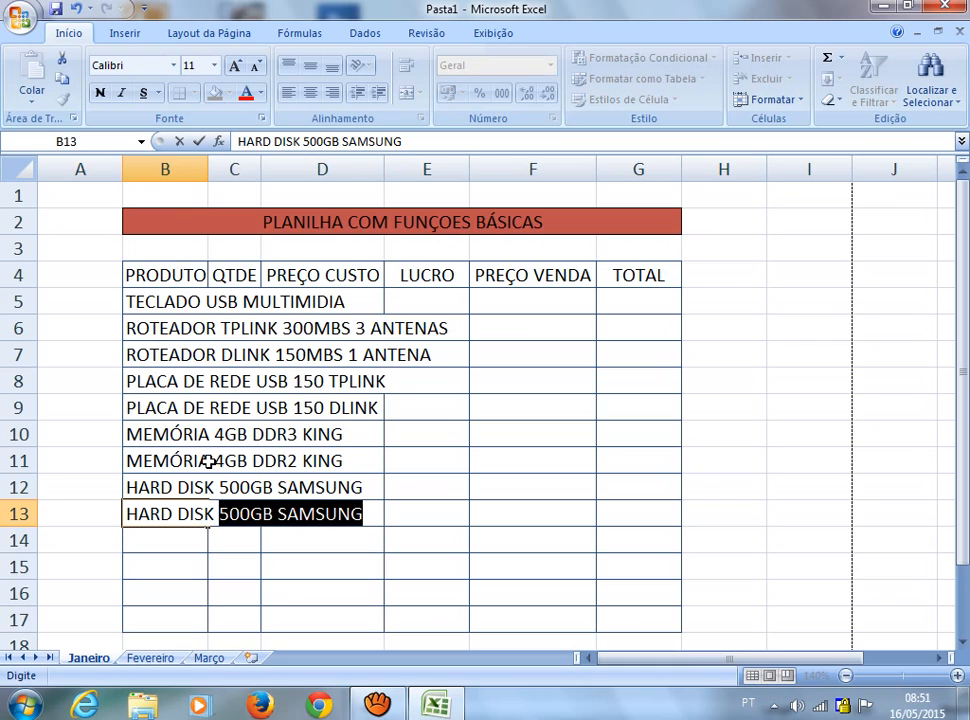
pyautogui.write('1TB')
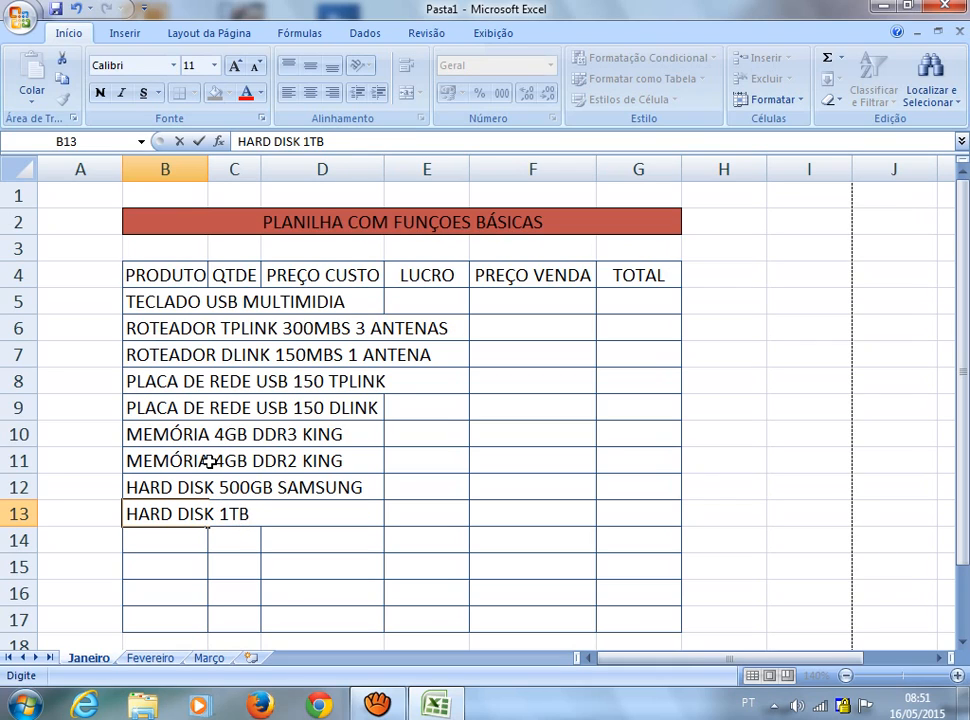
pyautogui.write(' SAMSUNG')
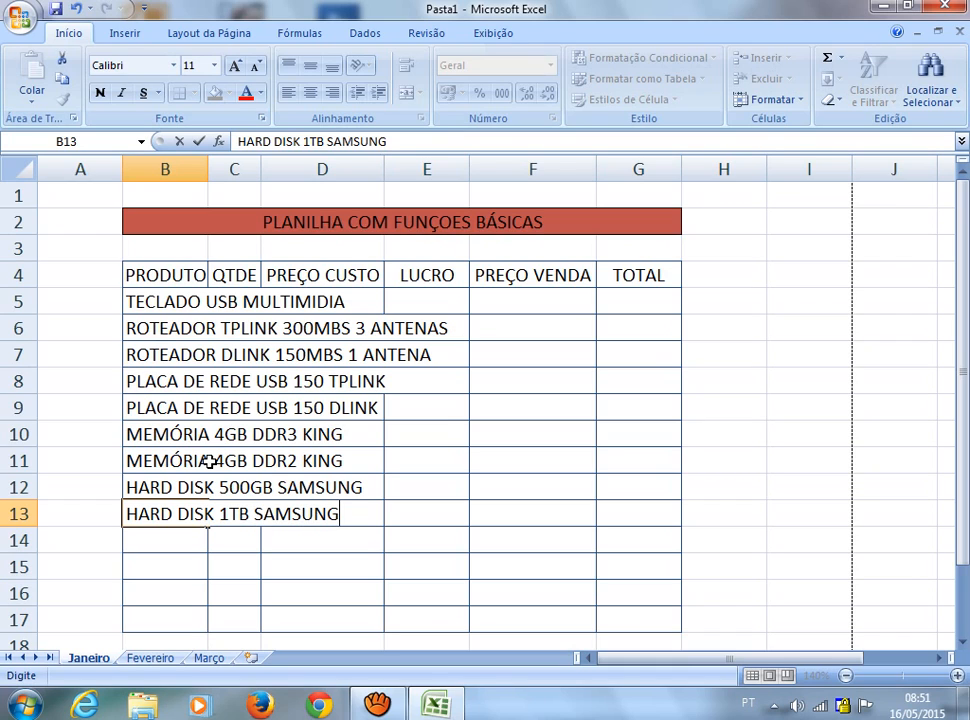
pyautogui.press('Return')
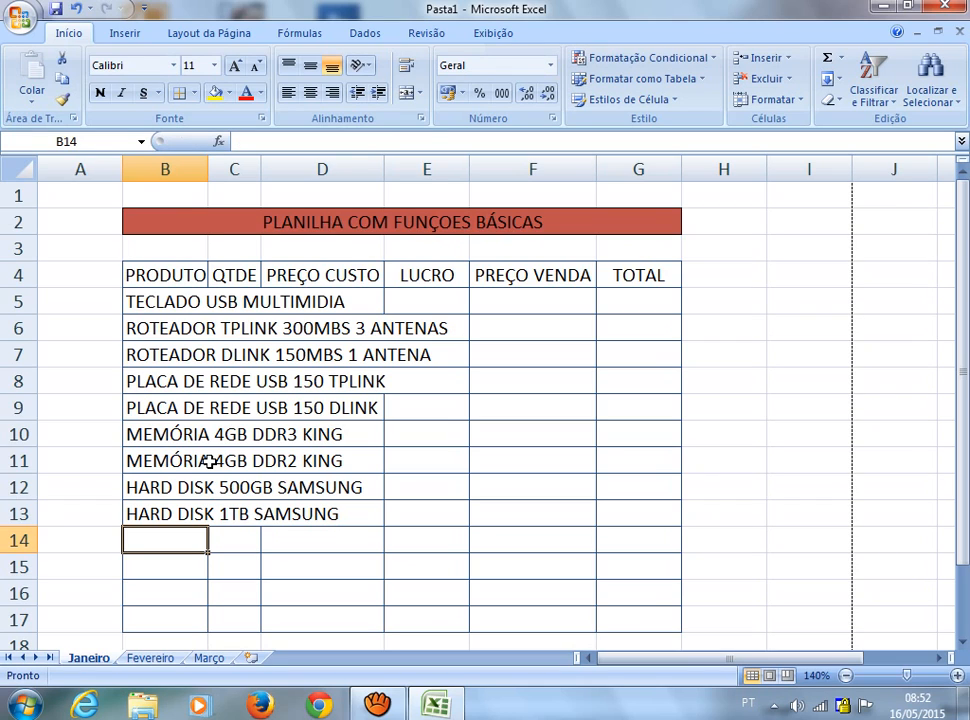
# - Enter the product name HARD DISK EXTERNO 500GB in cell B14
pyautogui.write('HARD ')
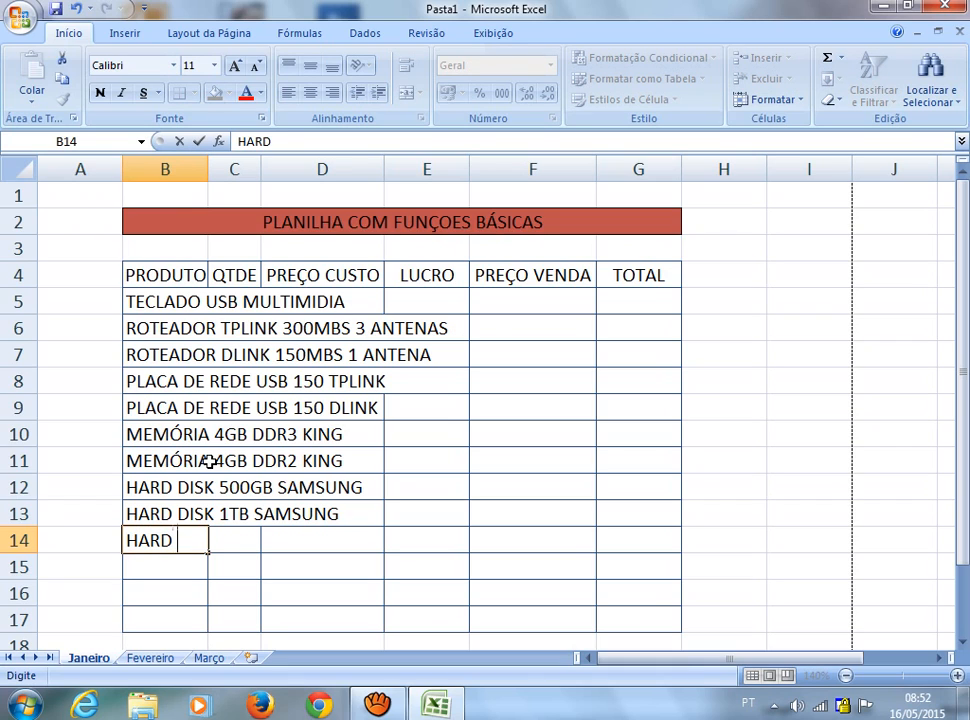
pyautogui.write('DISK ES')
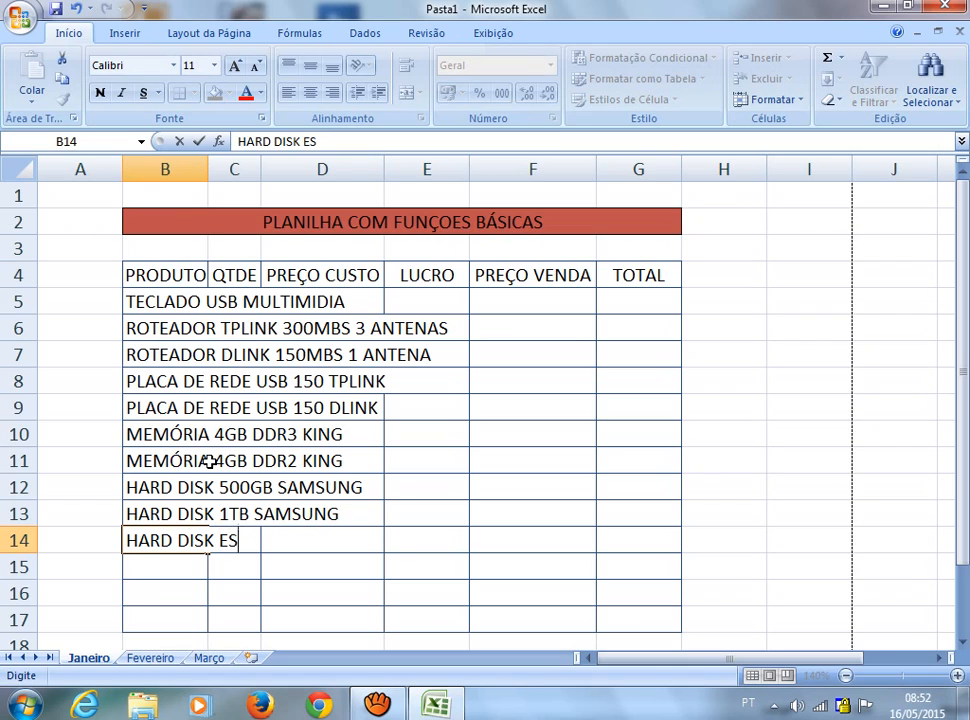
pyautogui.press('BackSpace')
pyautogui.write('XTENO')
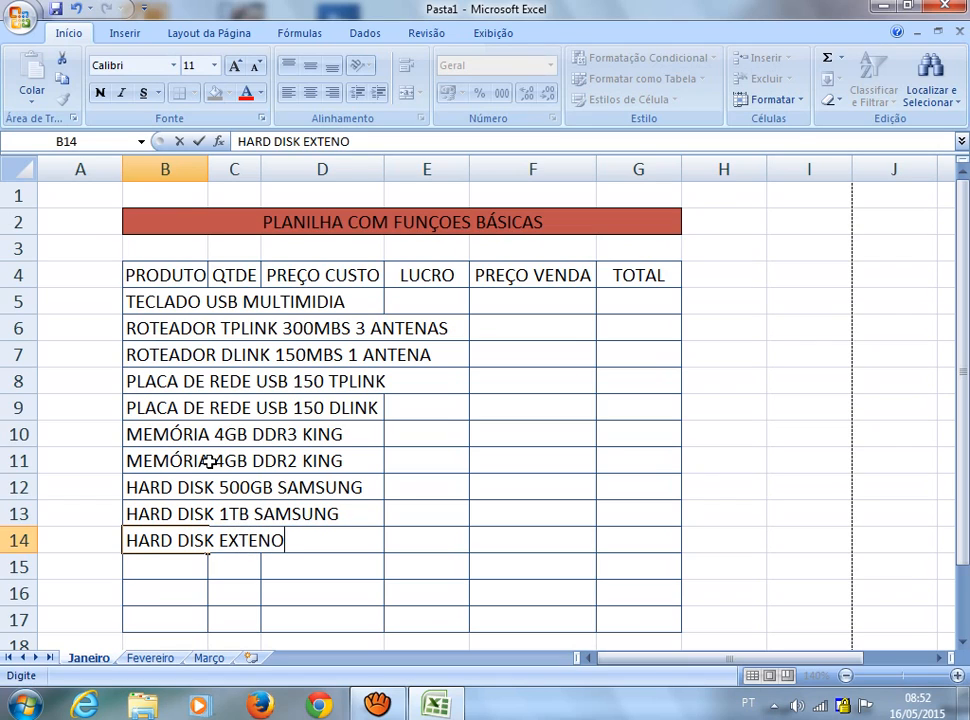
pyautogui.press('BackSpace')
pyautogui.press('BackSpace')
pyautogui.write('RNO 50')
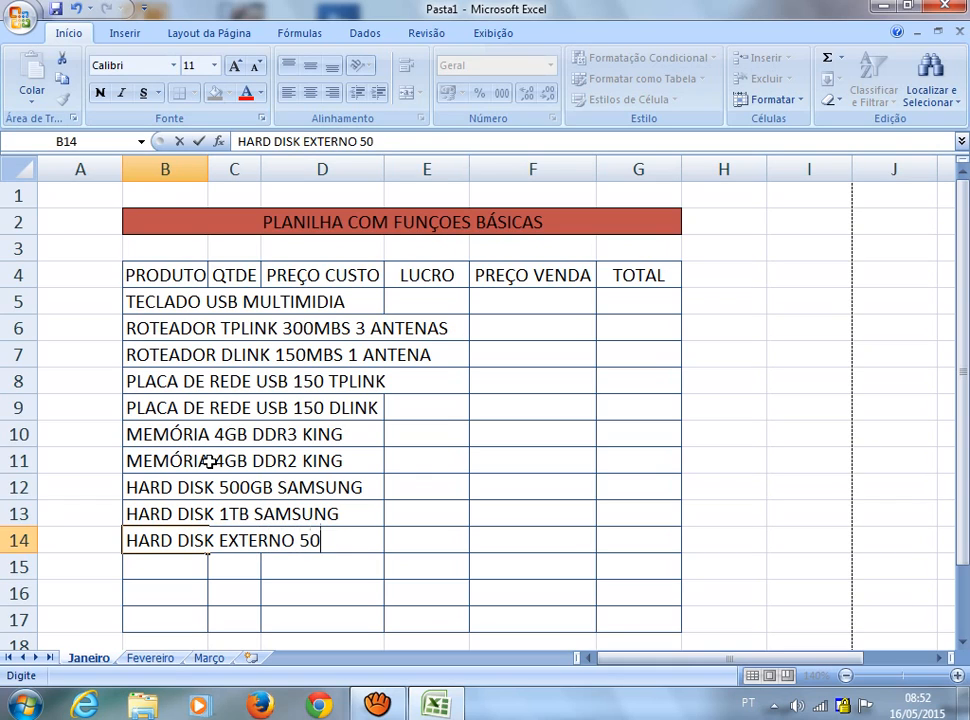
pyautogui.write('0GB')
pyautogui.press('Return')
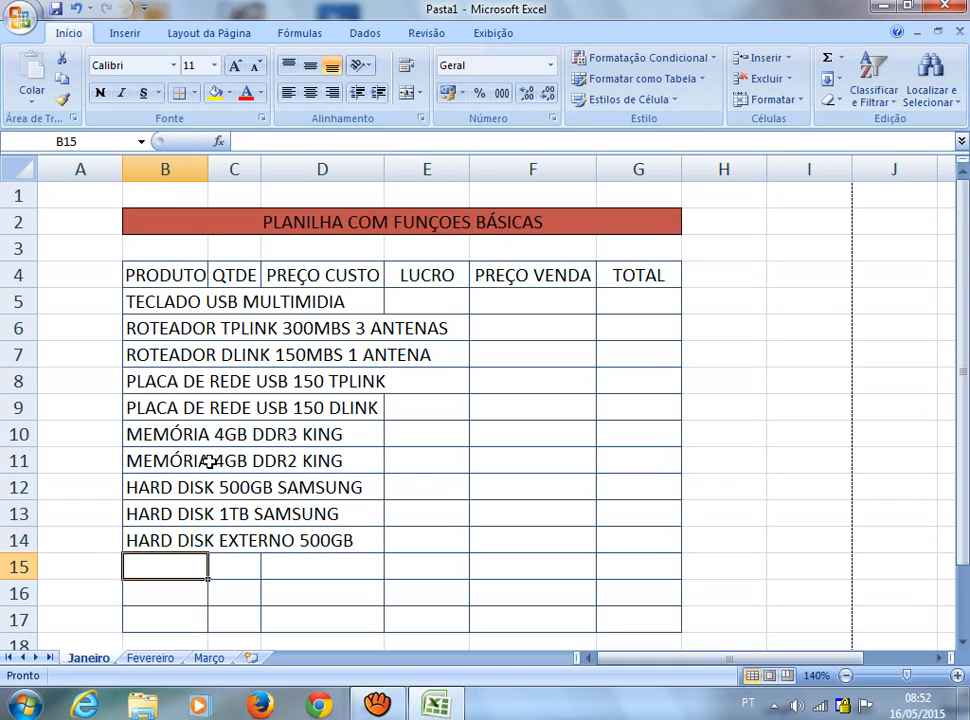
# - Enter the product name HARD DISK EXTERNO 1TB in cell B15
pyautogui.write('HARD ')
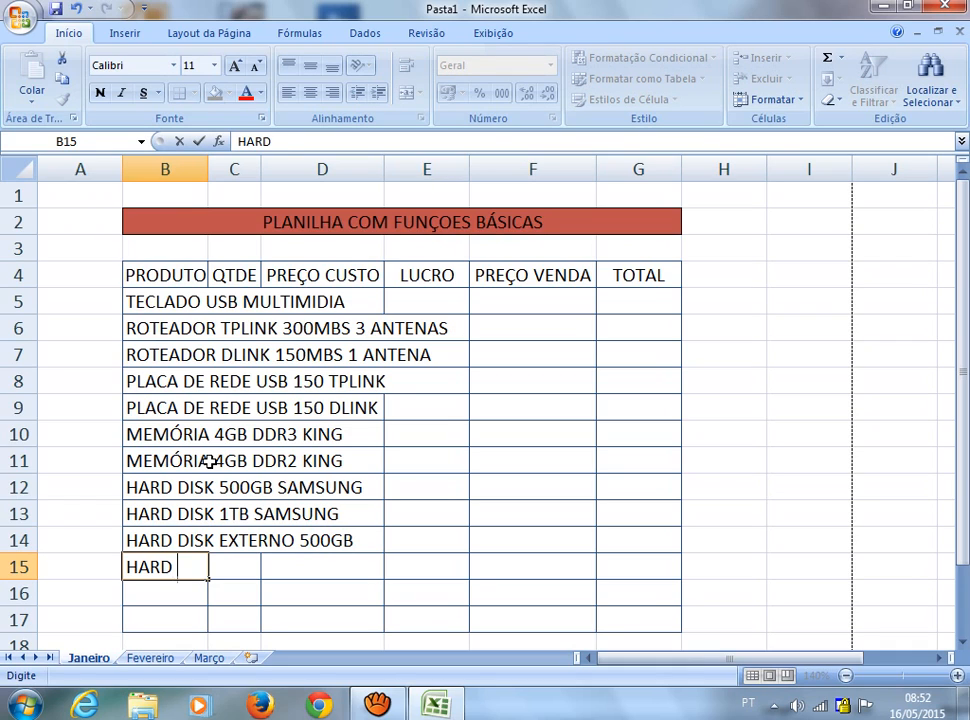
pyautogui.write('DISK EXTERNO ')
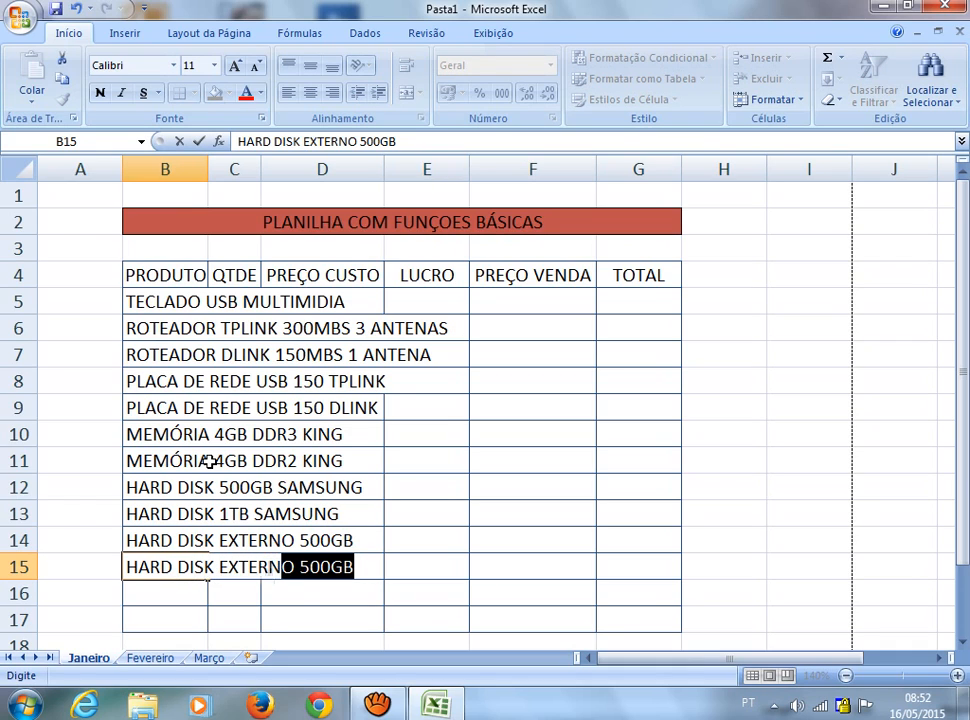
pyautogui.write('1TB')
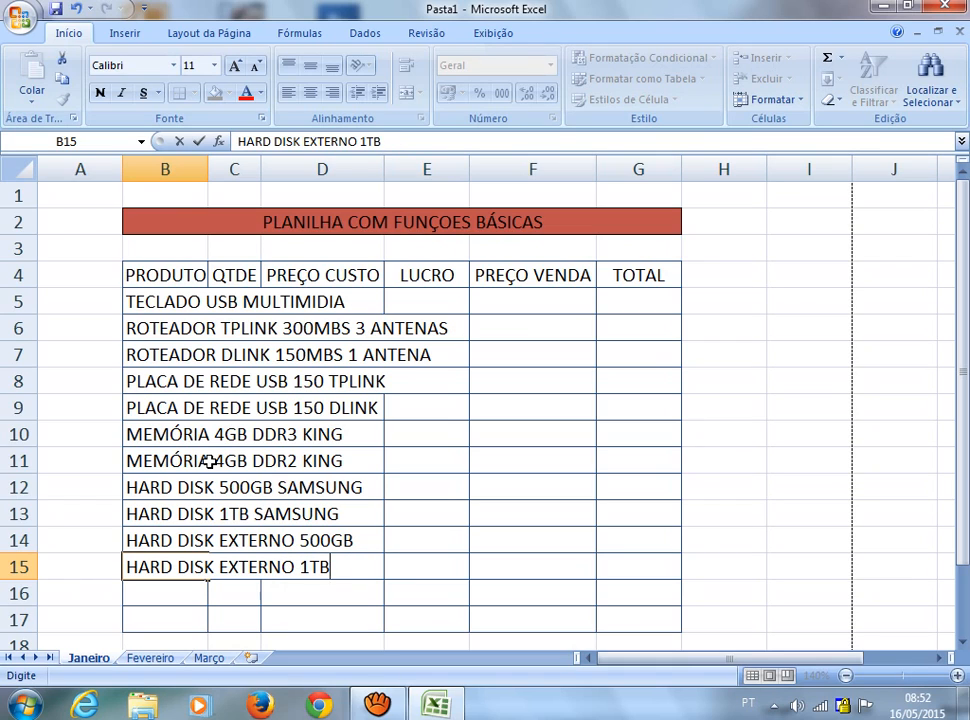
pyautogui.press('Return')
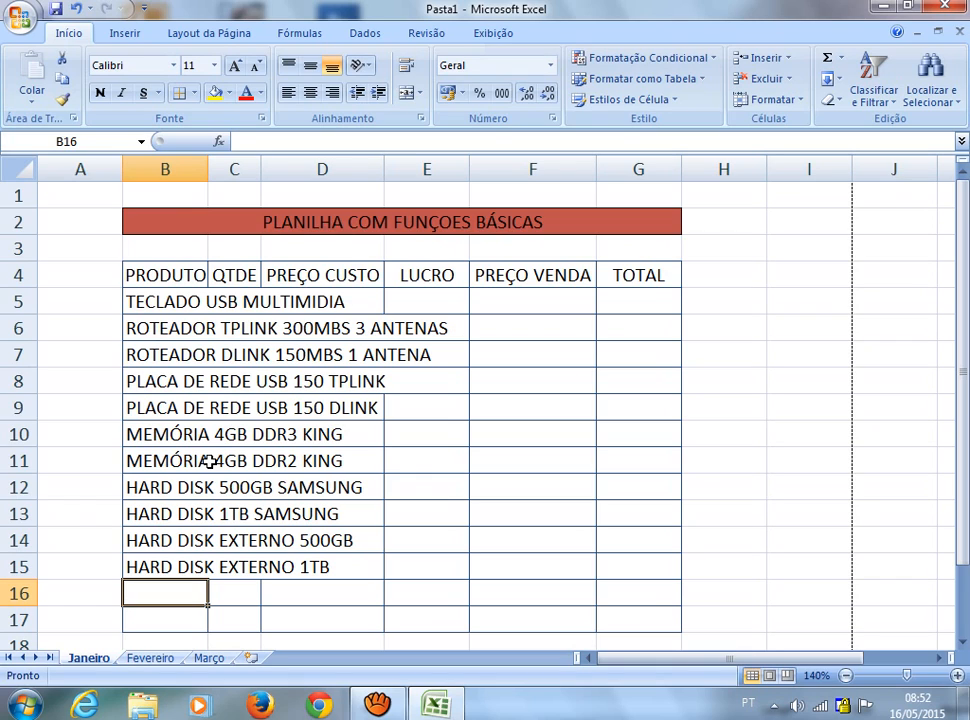
# - Enter the product name GRAVADORA INTERNA in cell B16
pyautogui.write('GR')
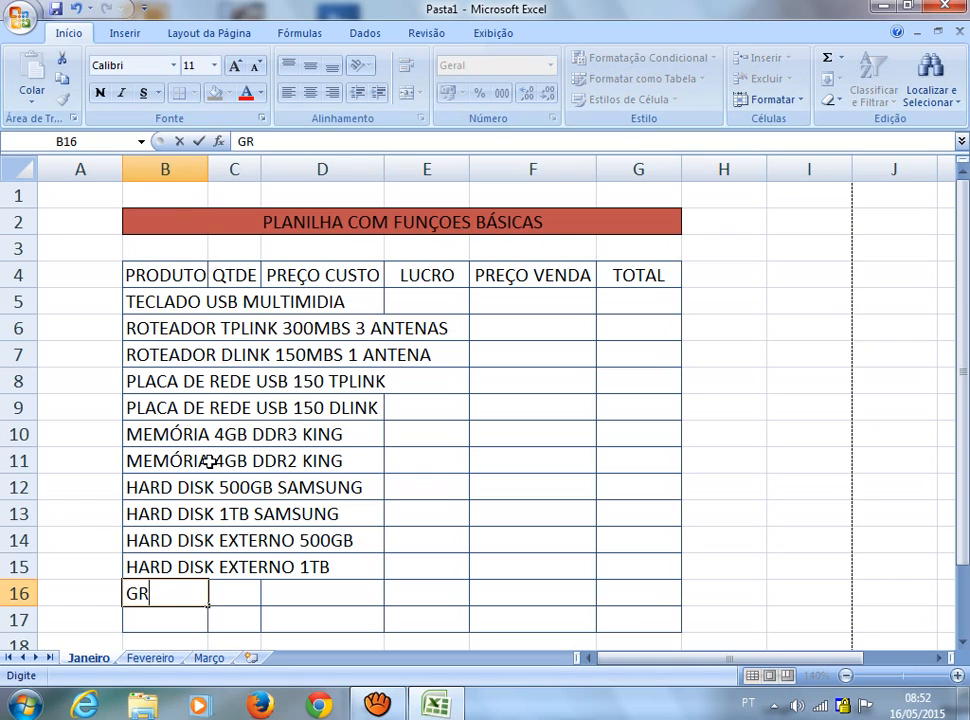
pyautogui.write('AVADIR')
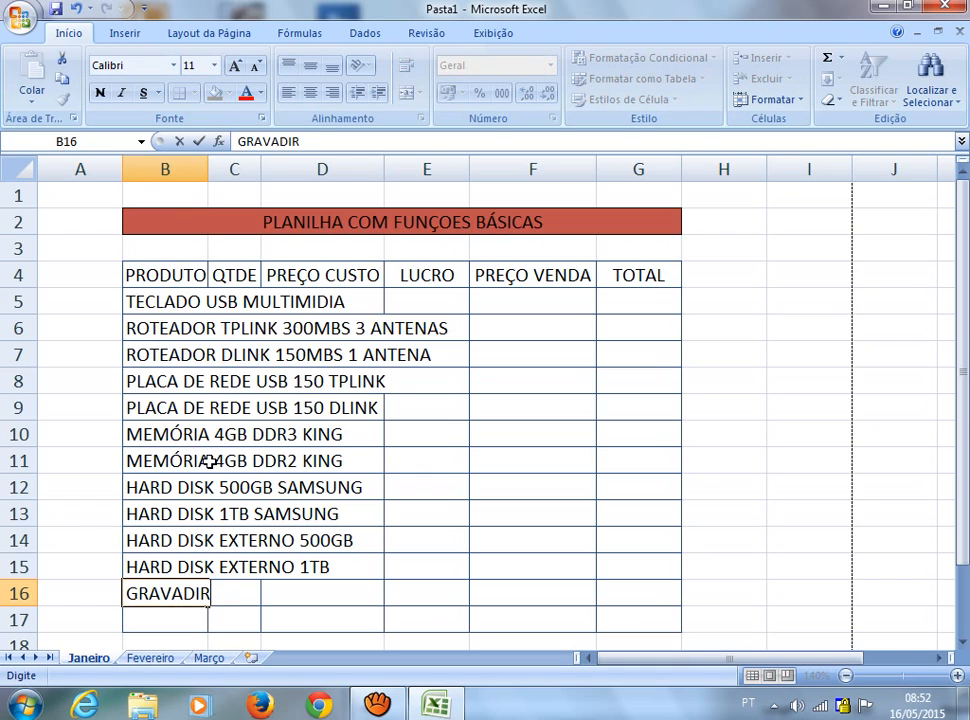
pyautogui.press('BackSpace')
pyautogui.press('BackSpace')
pyautogui.write('ORA')
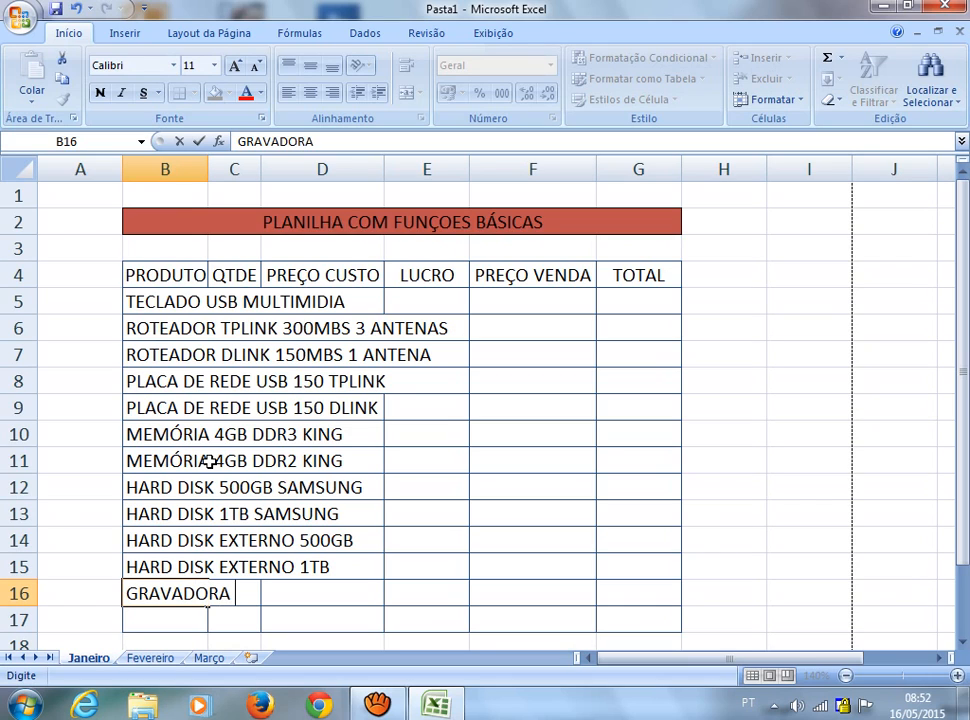
pyautogui.write(' INTERNA')
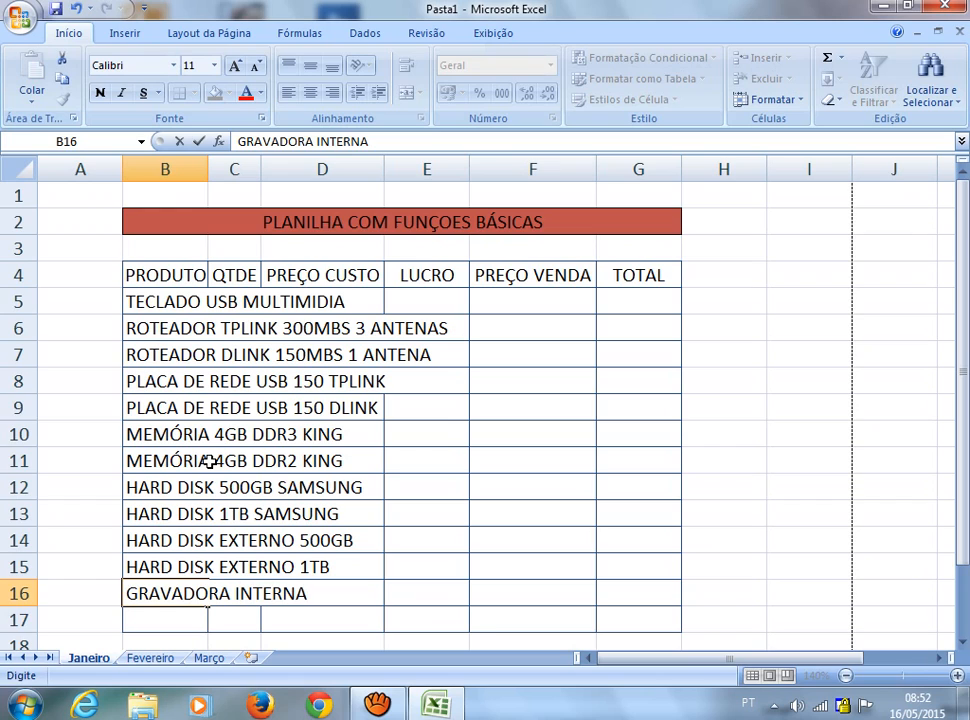
pyautogui.press('Return')
# - Enter the product name GRAVADORA EXTERNA in cell B17
pyautogui.write('GRAVA')
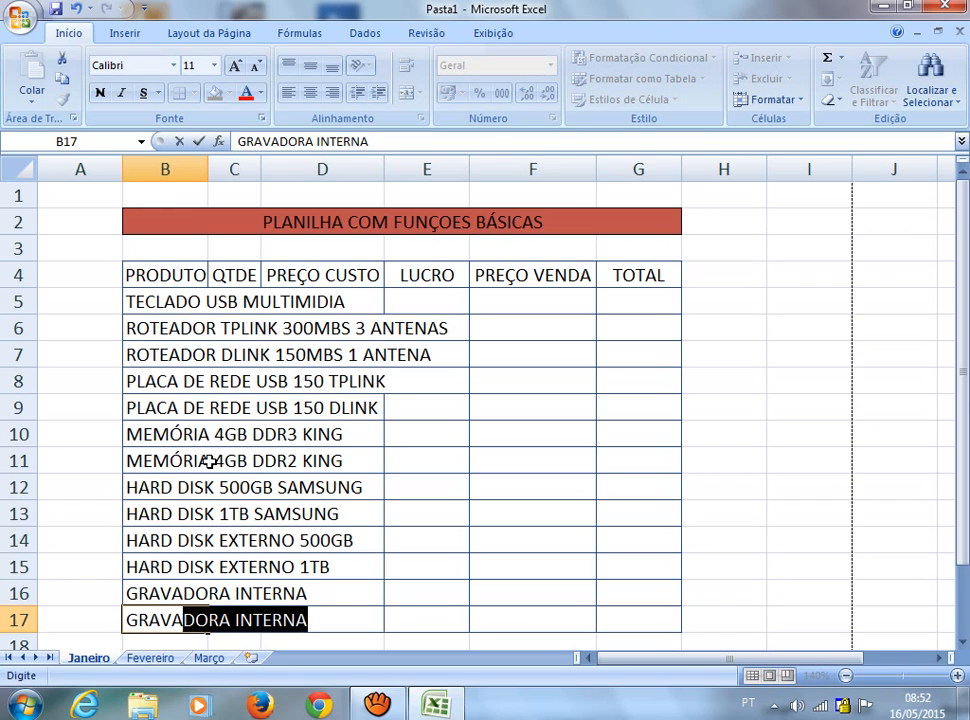
pyautogui.write('DORA EXT')
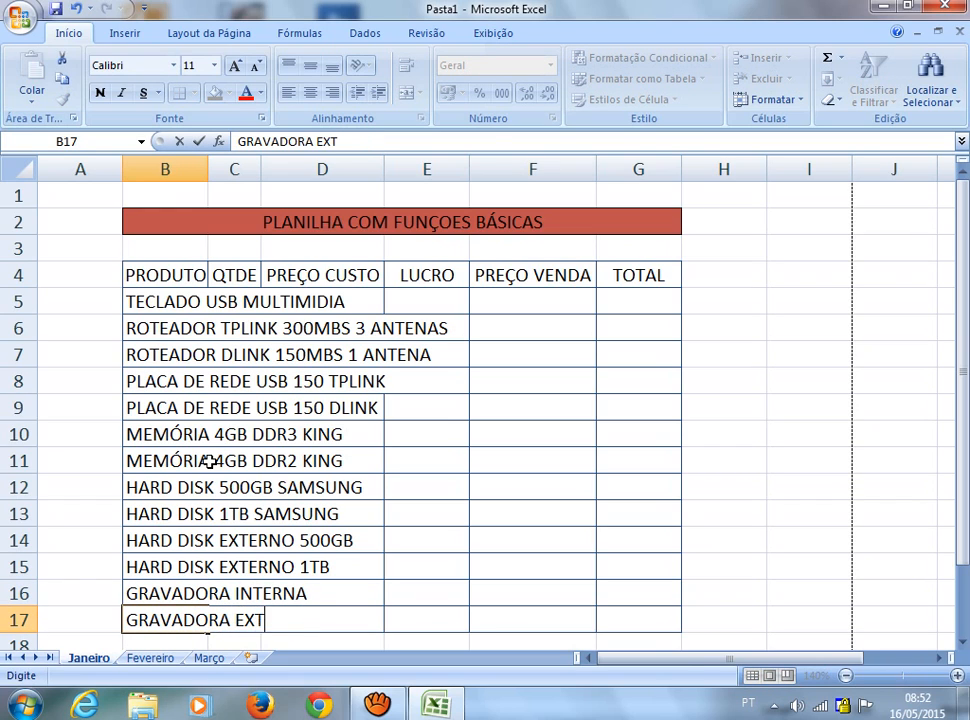
pyautogui.write('ERNA')
pyautogui.press('Return')
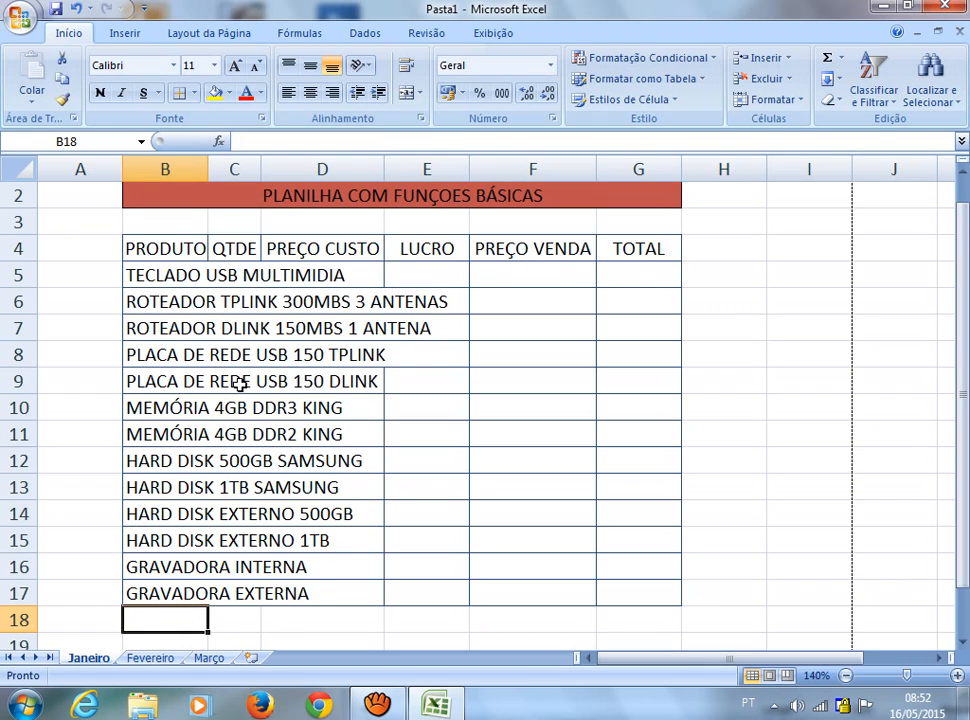
# - AutoFit the width of column B to the longest product name in the PRODUTO column
pyautogui.scroll(1, 238, 382)
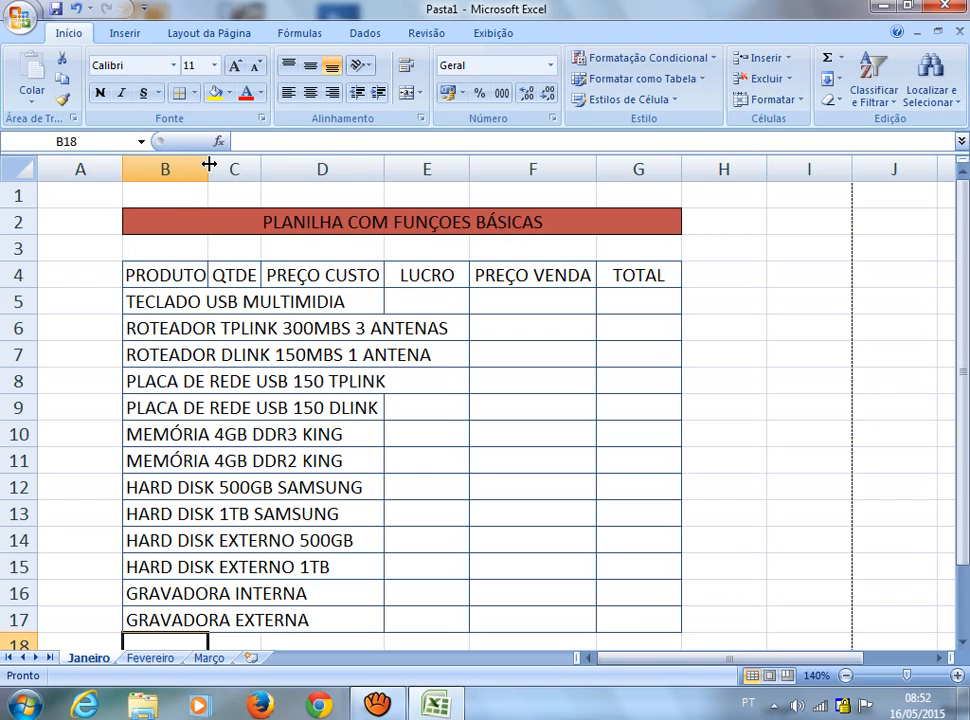
pyautogui.doubleClick(209, 163)
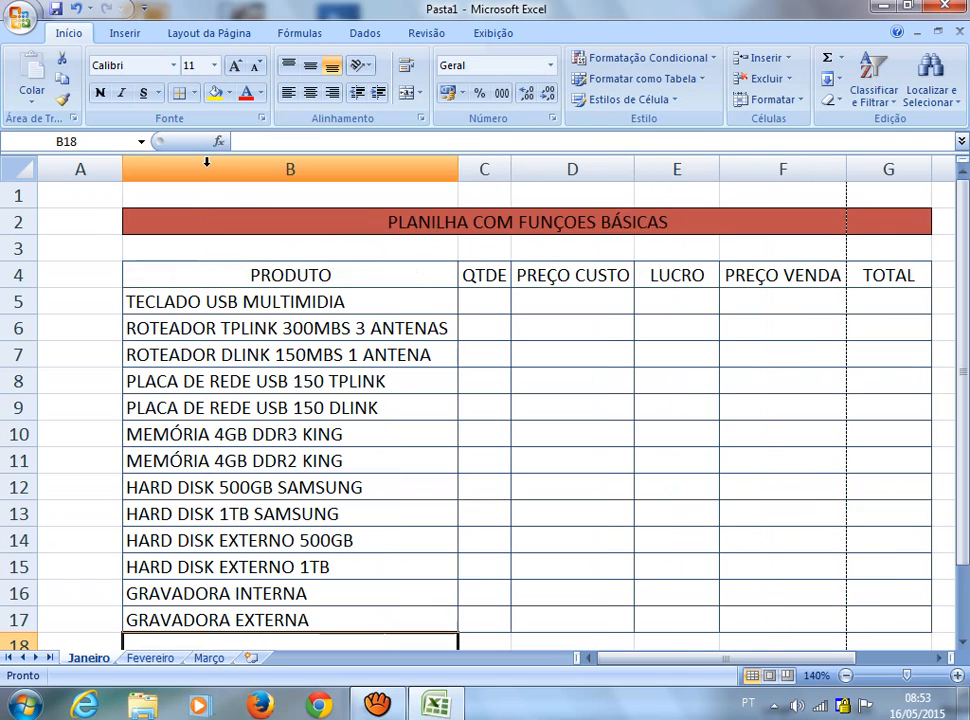
pyautogui.click(937, 658)
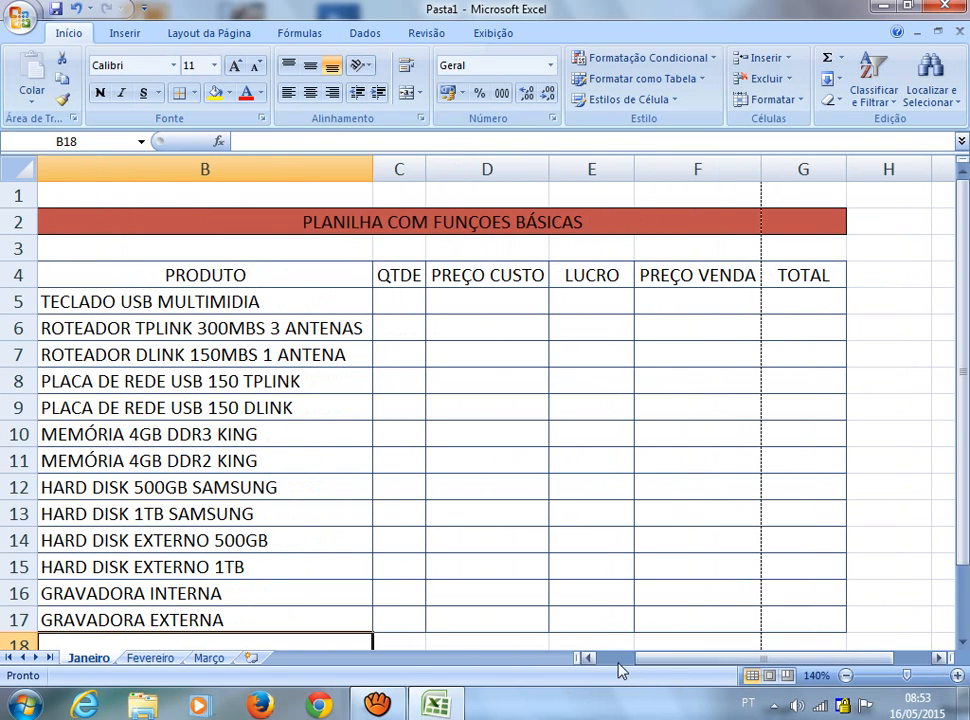
pyautogui.click(590, 658)
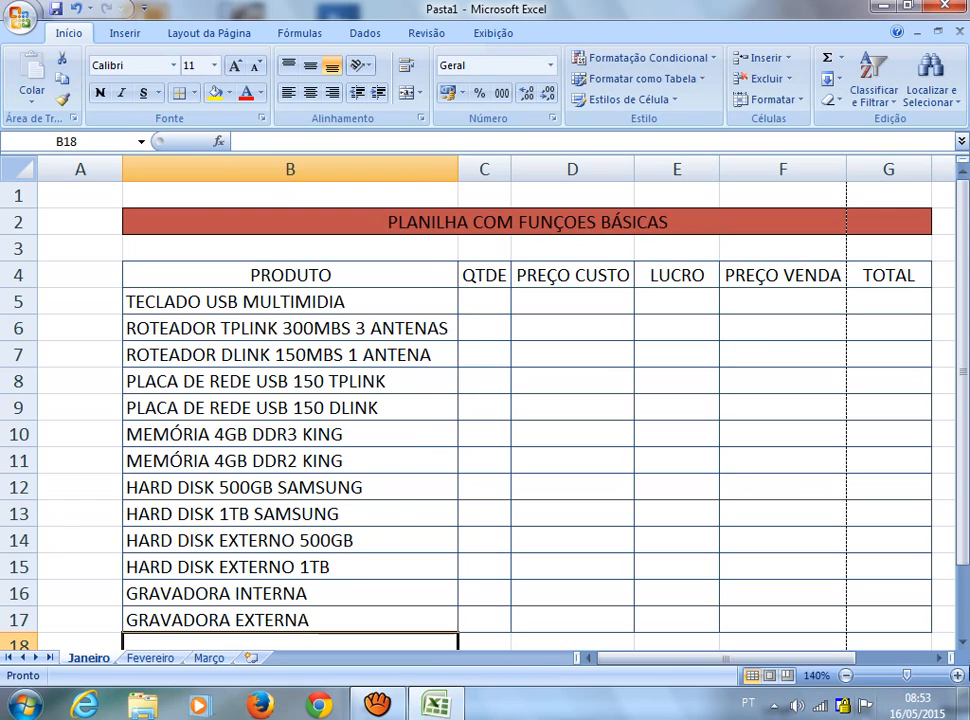
pyautogui.click(957, 678)
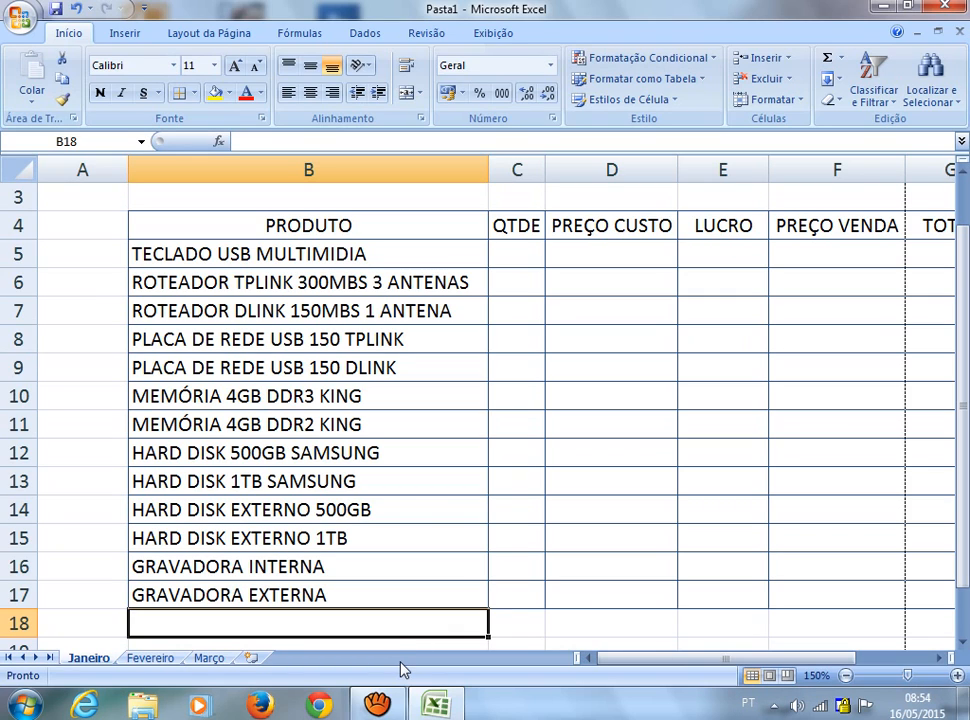
pyautogui.moveTo(393, 710)
pyautogui.click(957, 676)
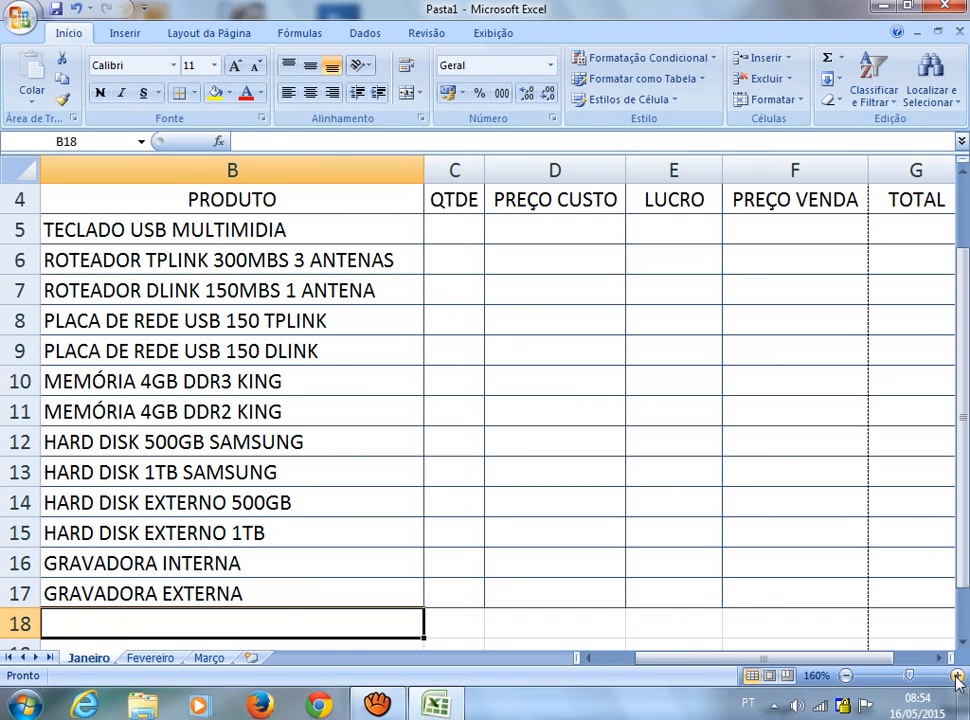
pyautogui.moveTo(647, 661); pyautogui.dragTo(639, 661)
pyautogui.click(637, 661)
pyautogui.click(594, 659)
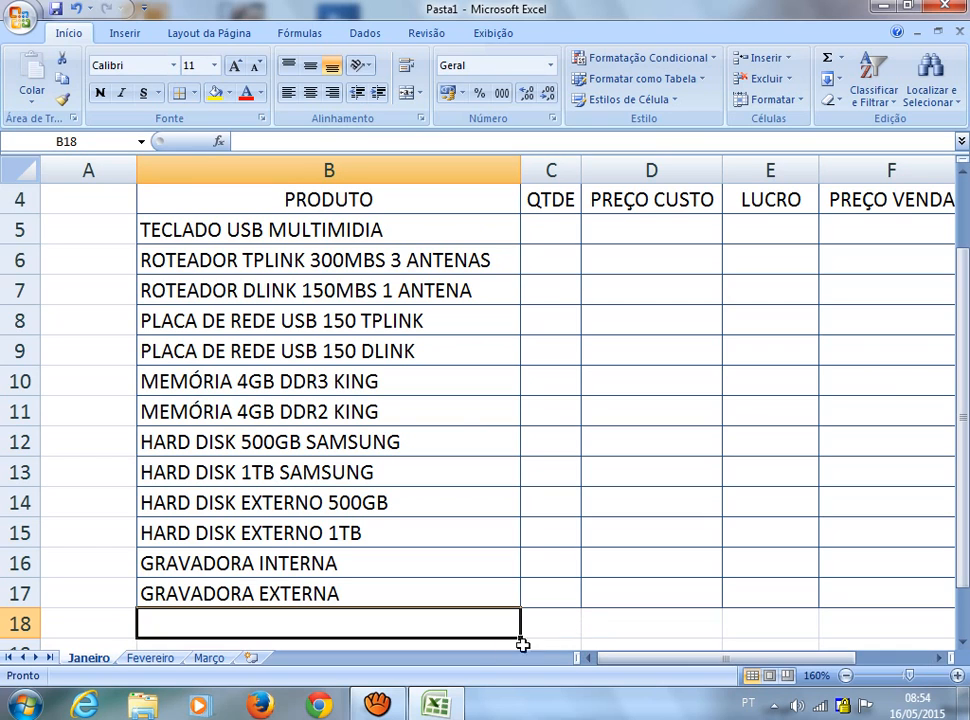
pyautogui.click(395, 709)
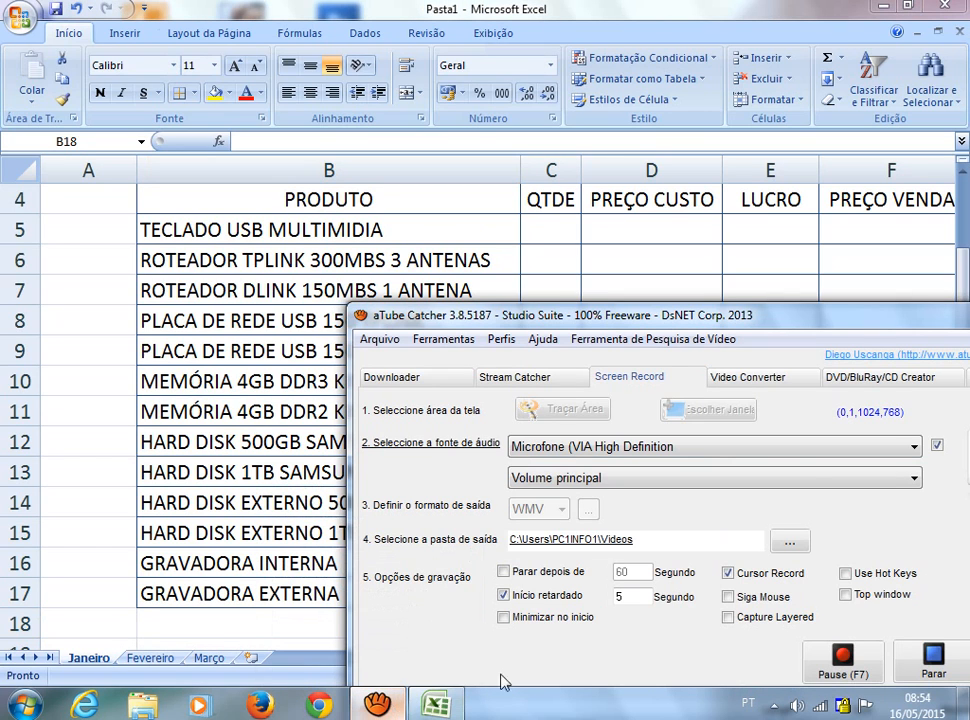